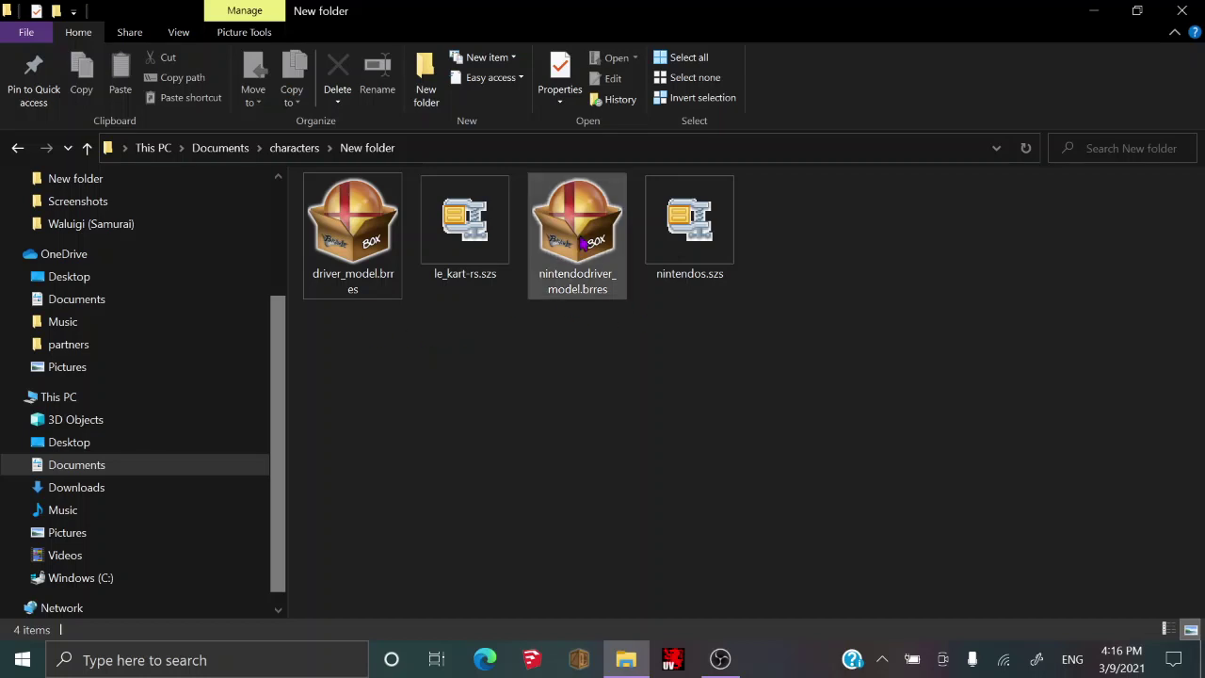
Open nintendodriver_model.brres, dismiss the no-internet warning, and expand the model's contents.
double_click(581, 243)
left_click(654, 385)
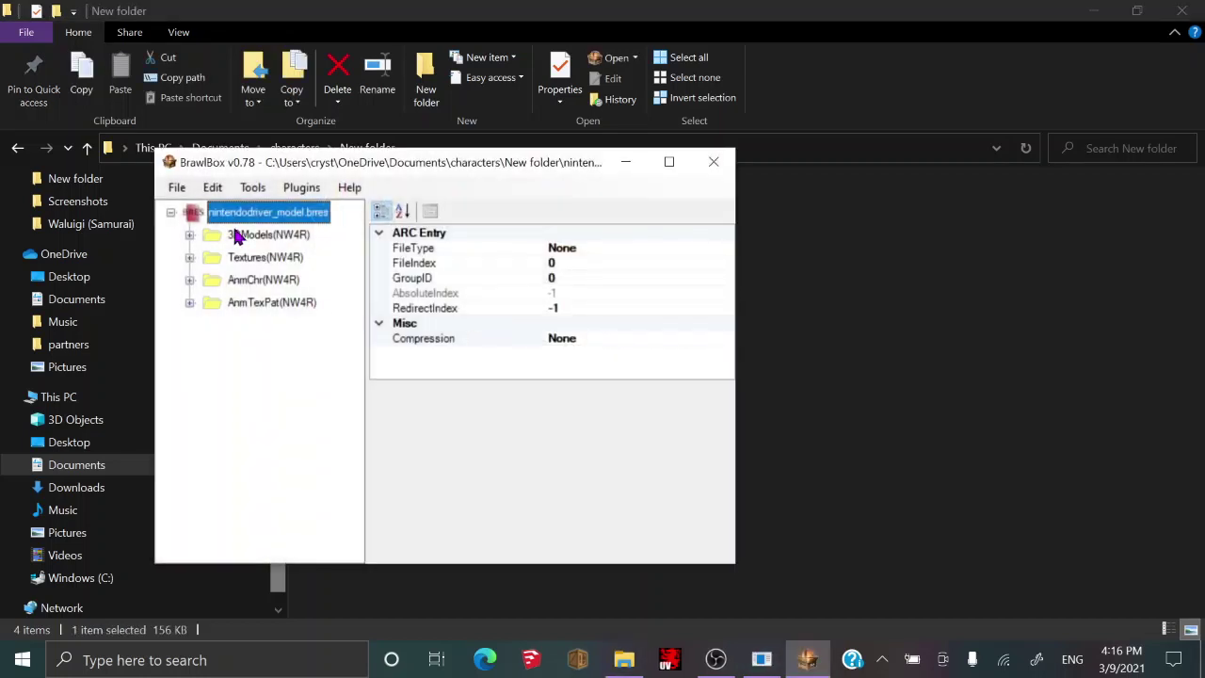
left_click(189, 235)
left_click(237, 258)
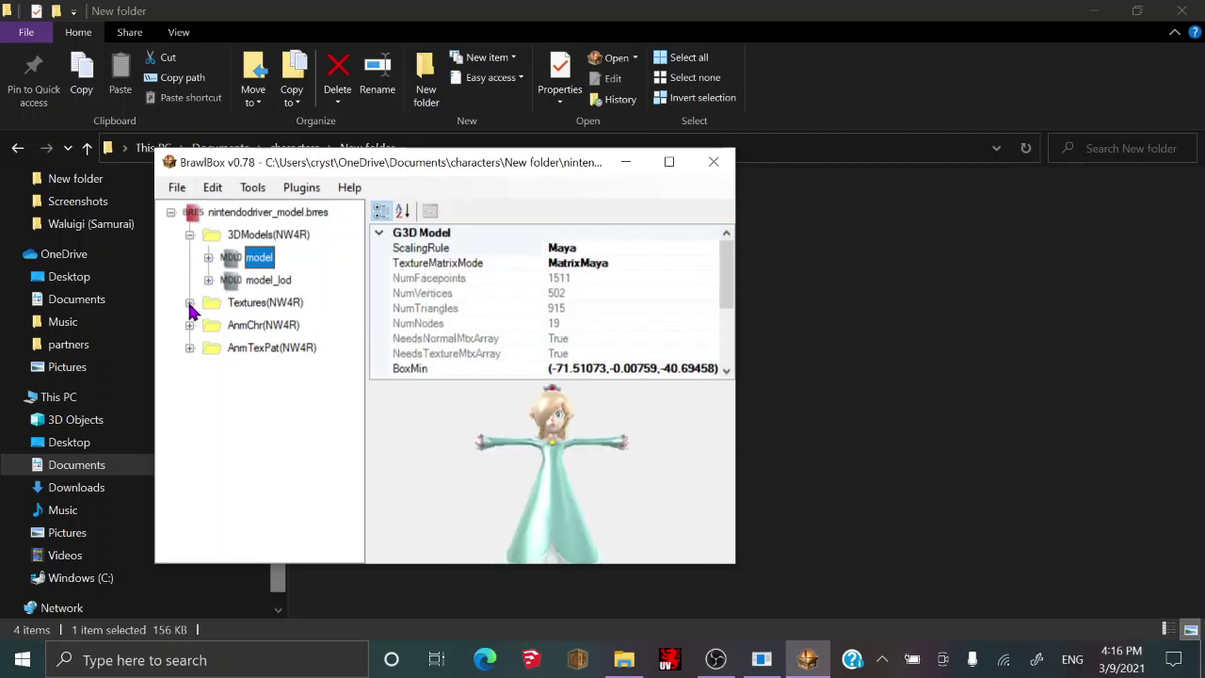
left_click(190, 303)
scroll(219, 297, "up", 1)
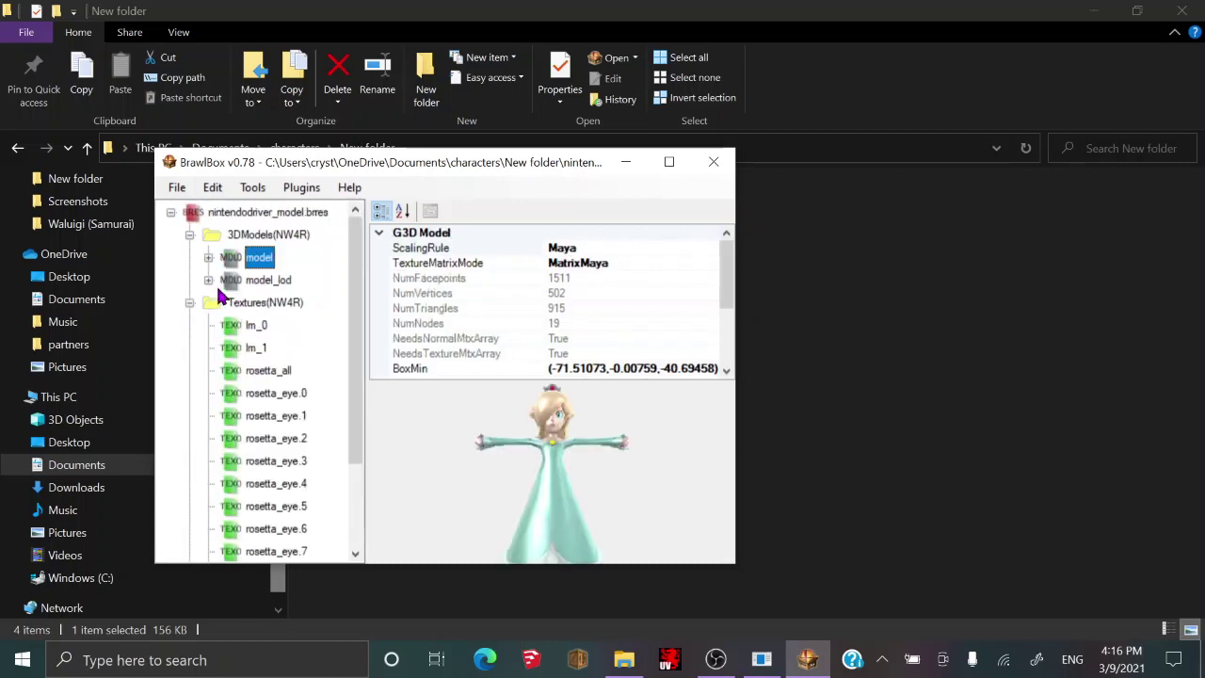
left_click(189, 304)
left_click(208, 257)
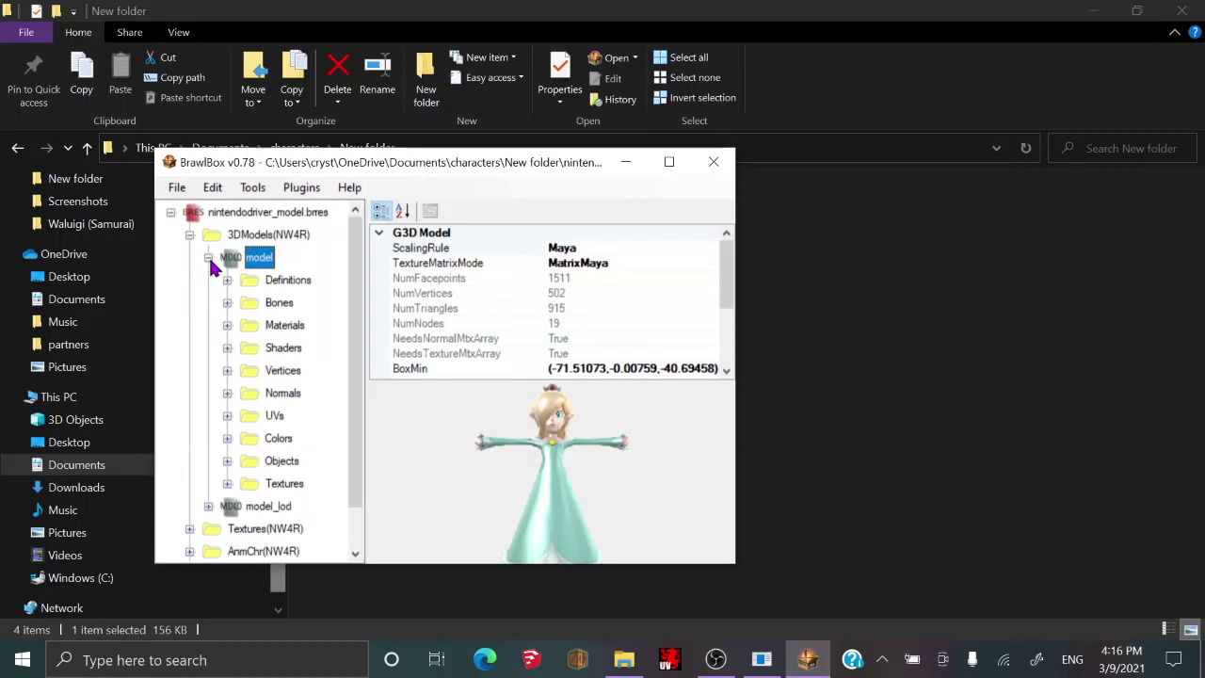
Export the roz_all_tx material as a raw file.
left_click(227, 325)
right_click(303, 347)
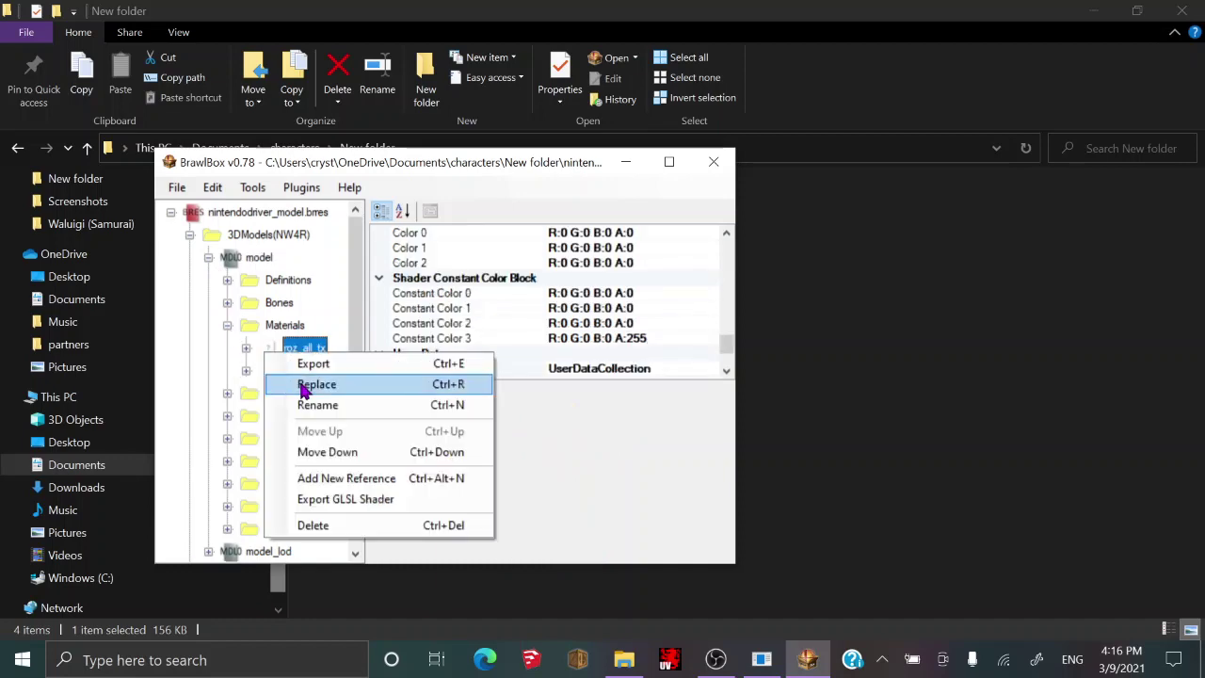
left_click(301, 380)
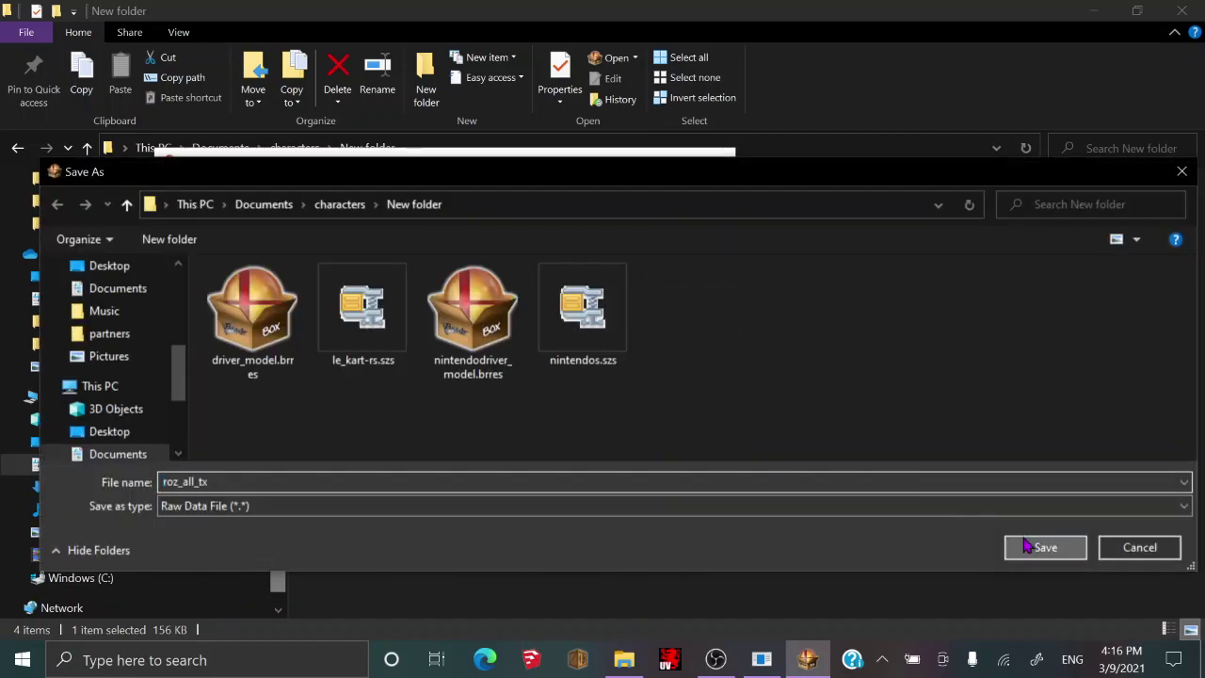
left_click(1043, 547)
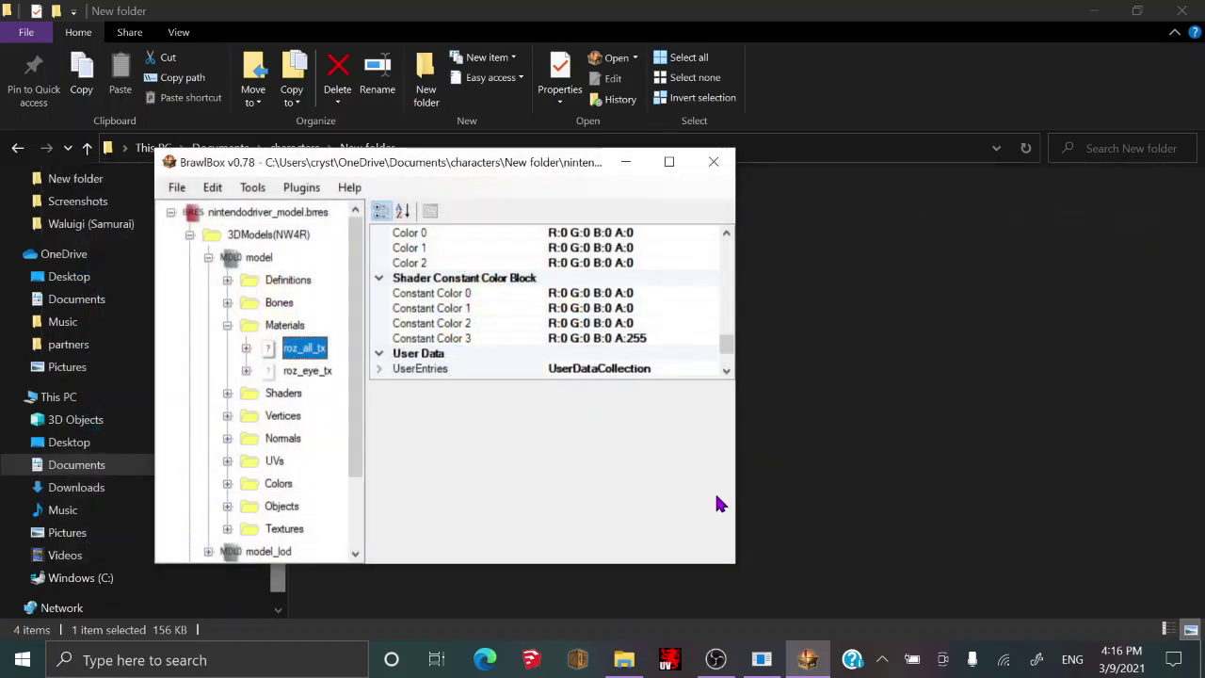
Export Shader0 as a raw file into New folder.
left_click(227, 392)
left_click(301, 415)
left_click(246, 416)
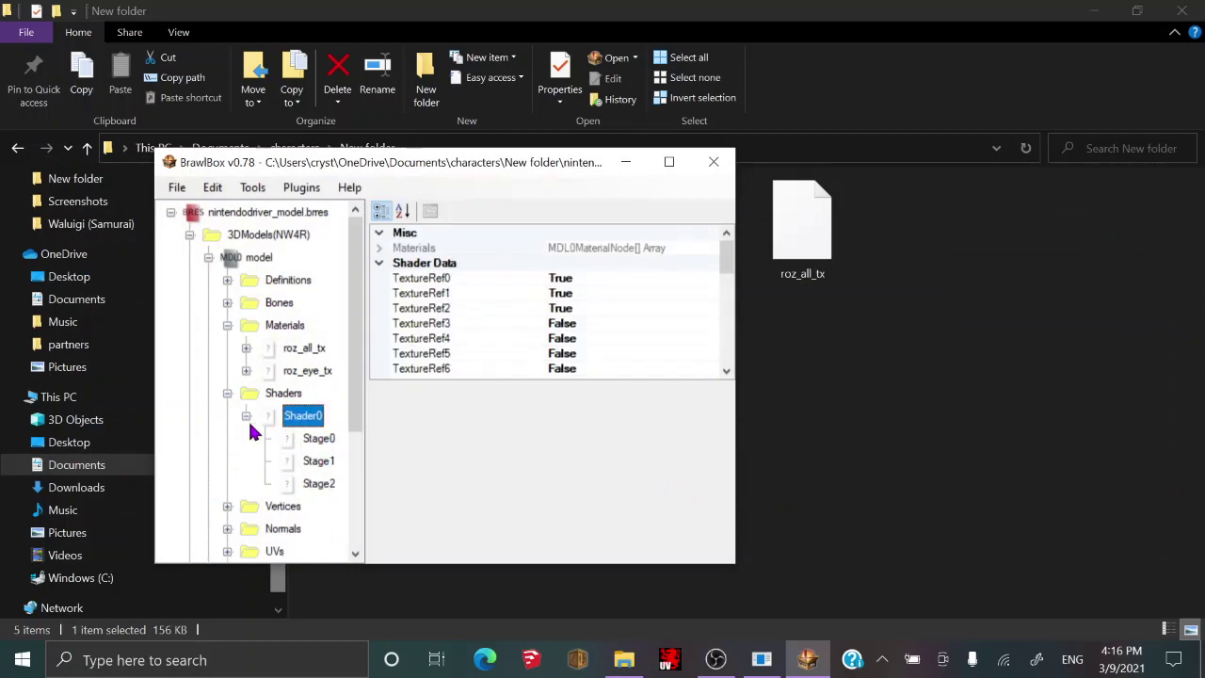
right_click(304, 417)
left_click(353, 423)
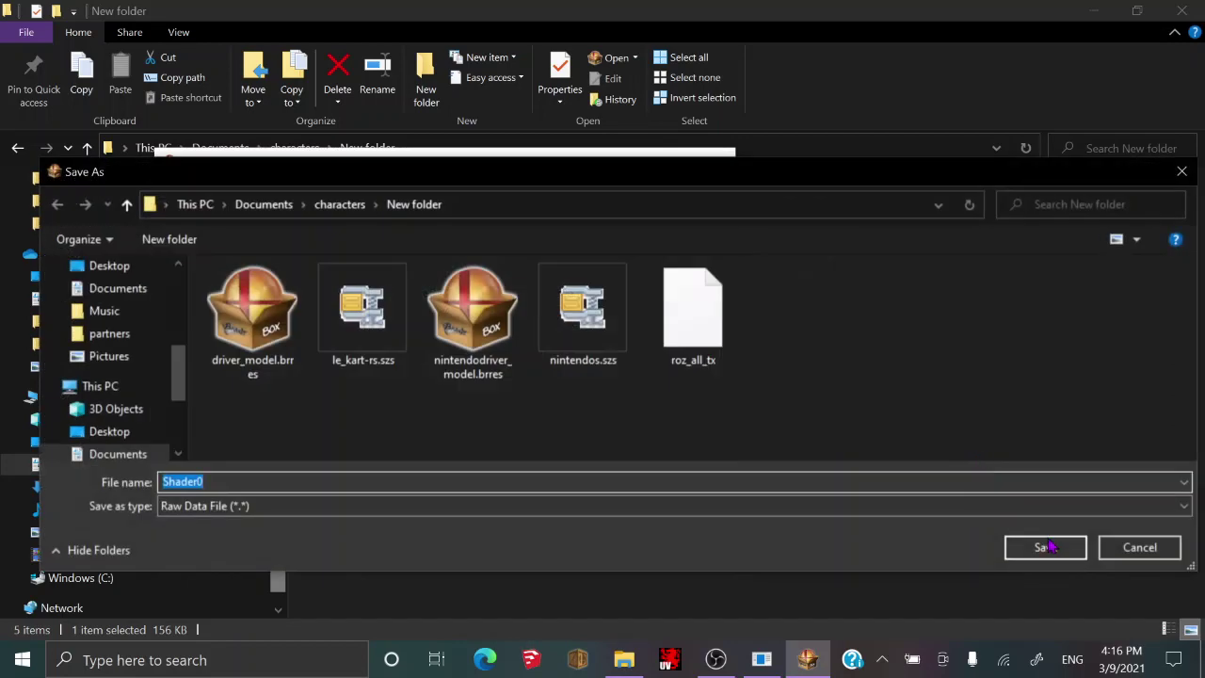
left_click(1047, 547)
left_click(932, 499)
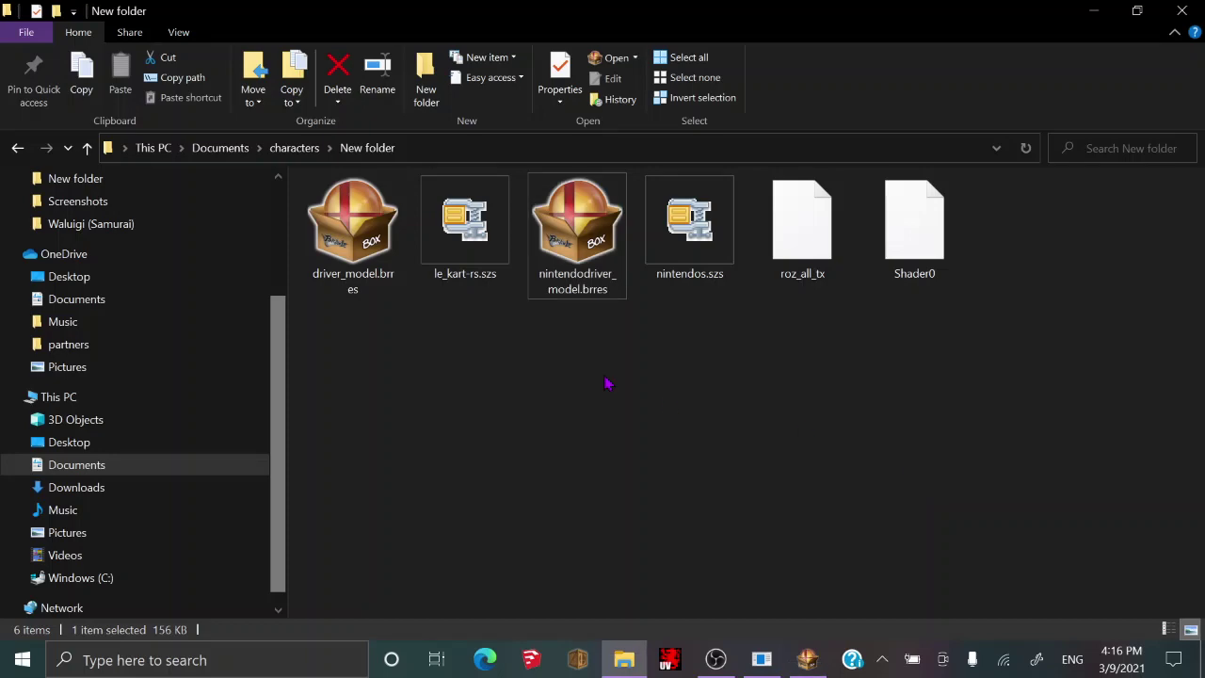
Open driver_model.brres and inspect the model's single colour set.
double_click(378, 263)
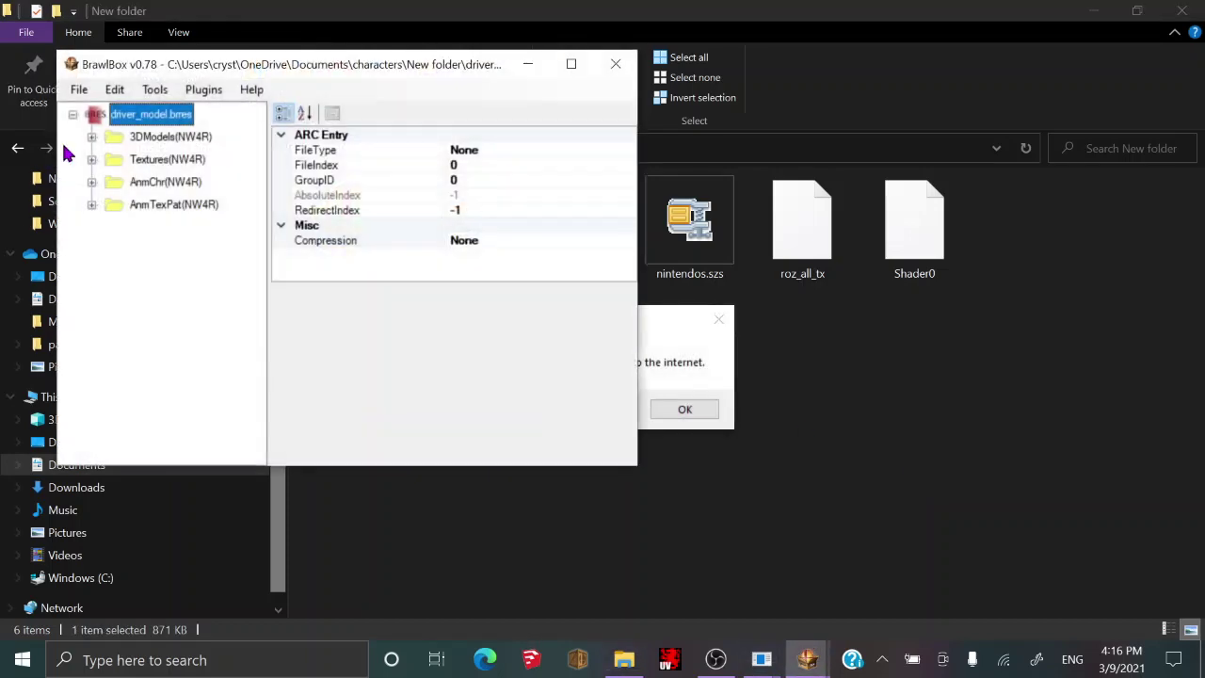
left_click(92, 137)
left_click(111, 159)
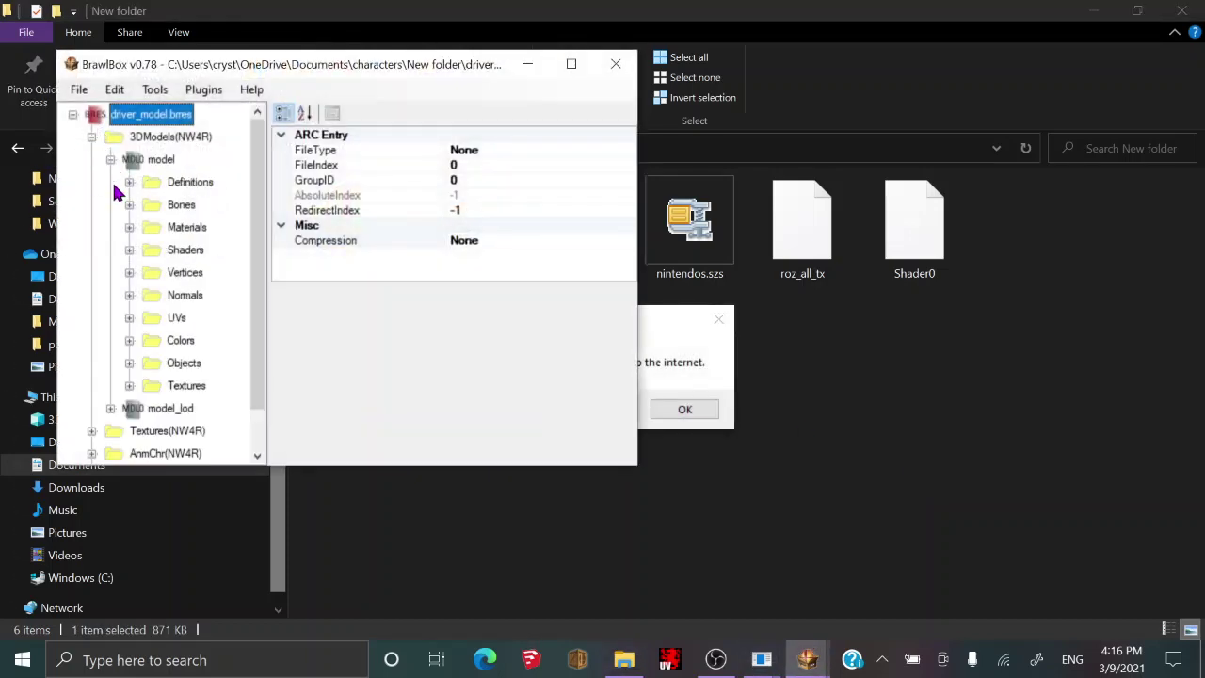
left_click(129, 340)
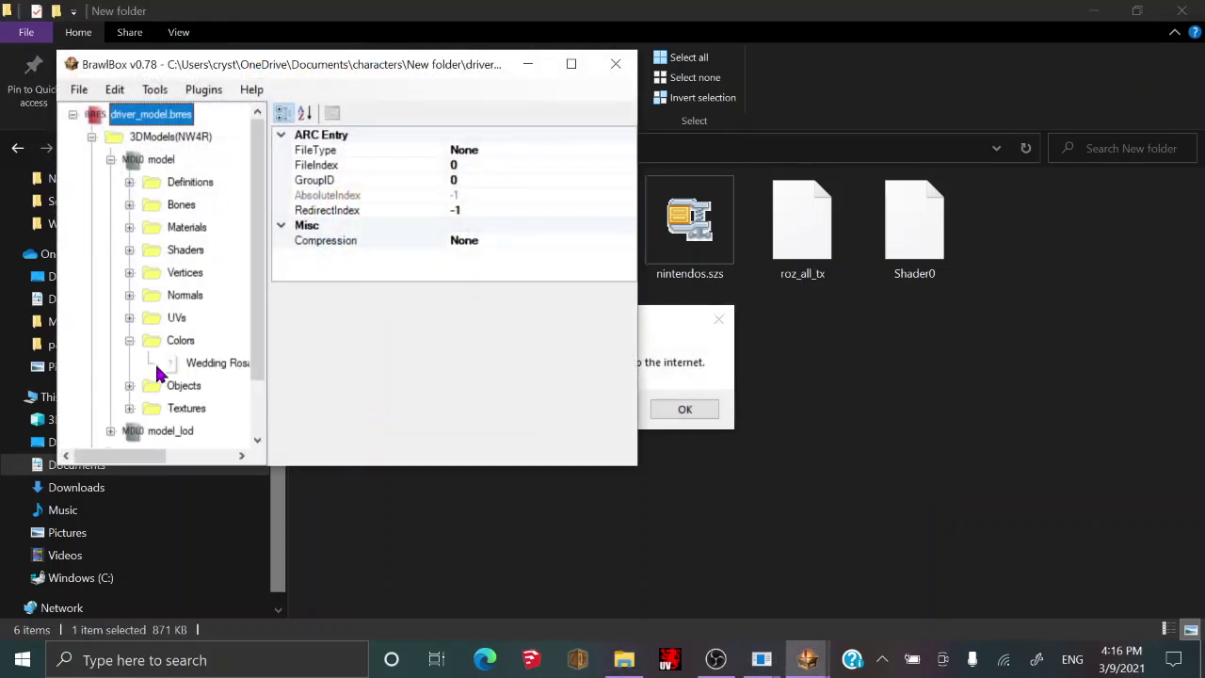
left_click(205, 366)
mouse_move(129, 457)
left_mouse_down()
mouse_move(205, 456)
mouse_move(154, 455)
left_mouse_up()
Export the model as model.dae (DAE File) into the characters' New folder.
left_click(142, 167)
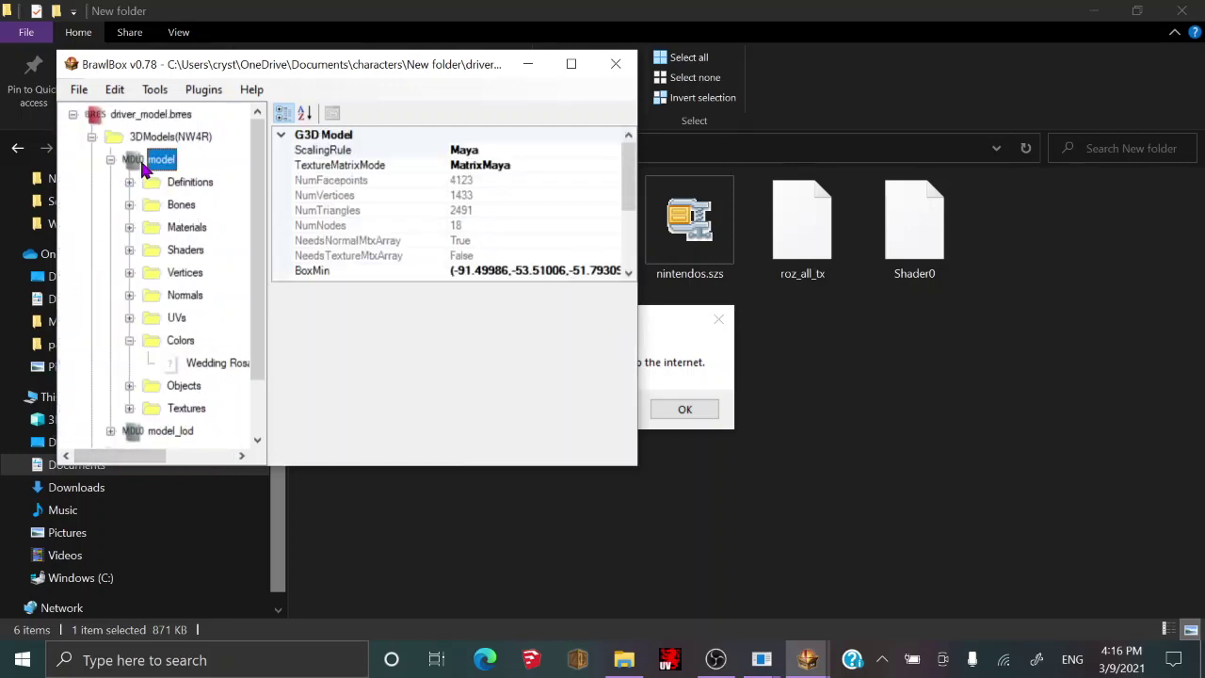
right_click(142, 166)
left_click(183, 198)
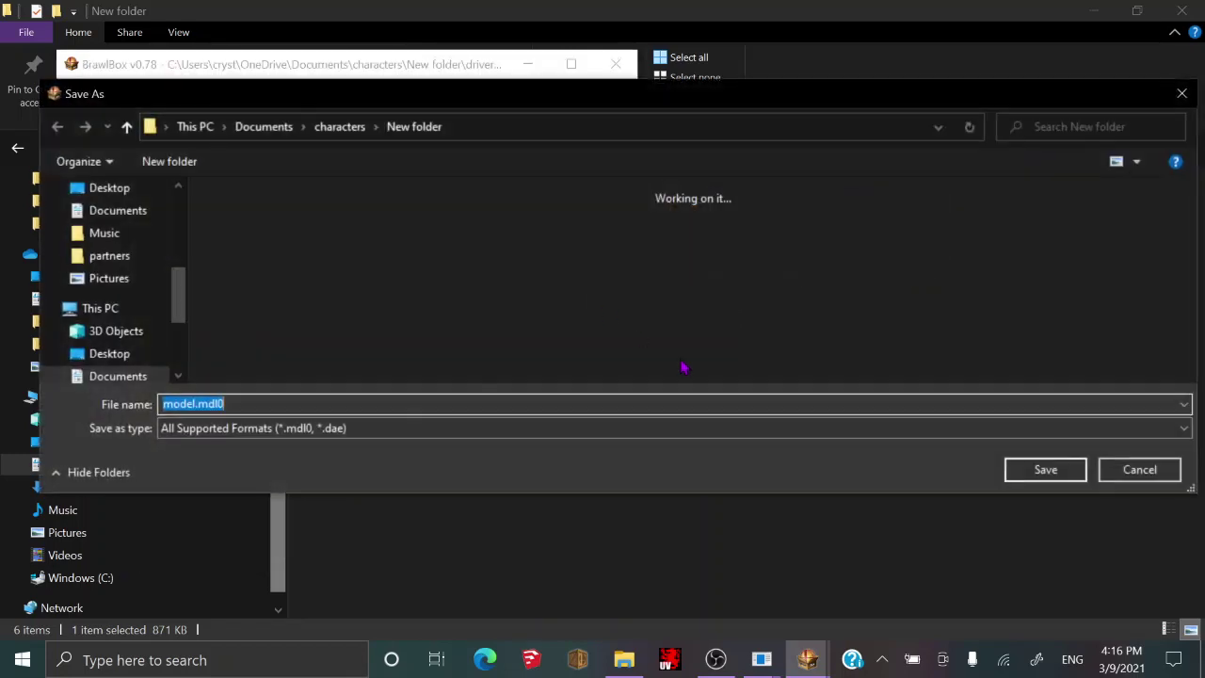
left_click(341, 126)
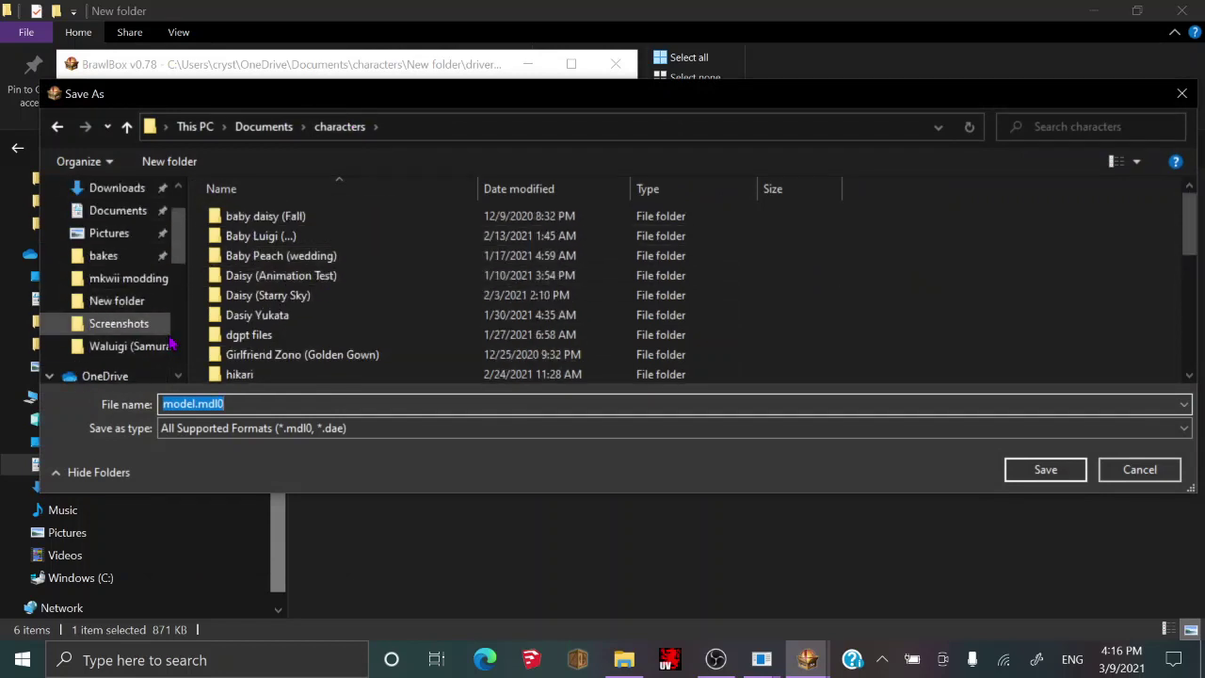
scroll(282, 320, "down", 6)
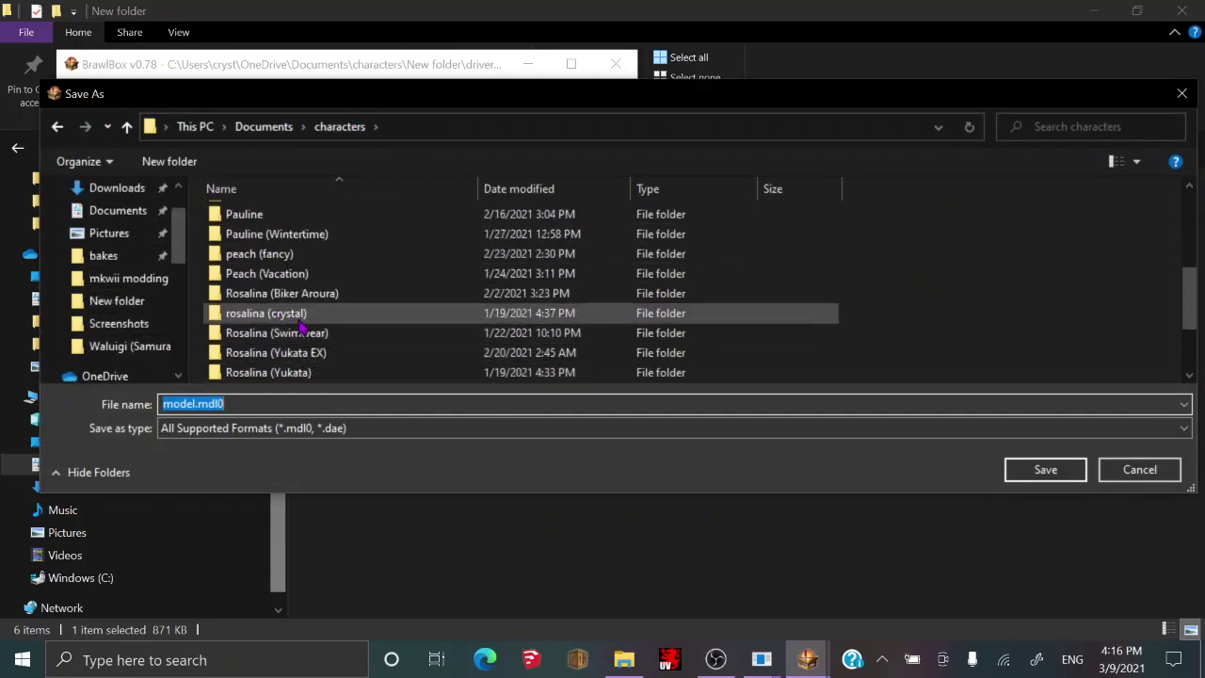
scroll(295, 318, "up", 1)
double_click(269, 245)
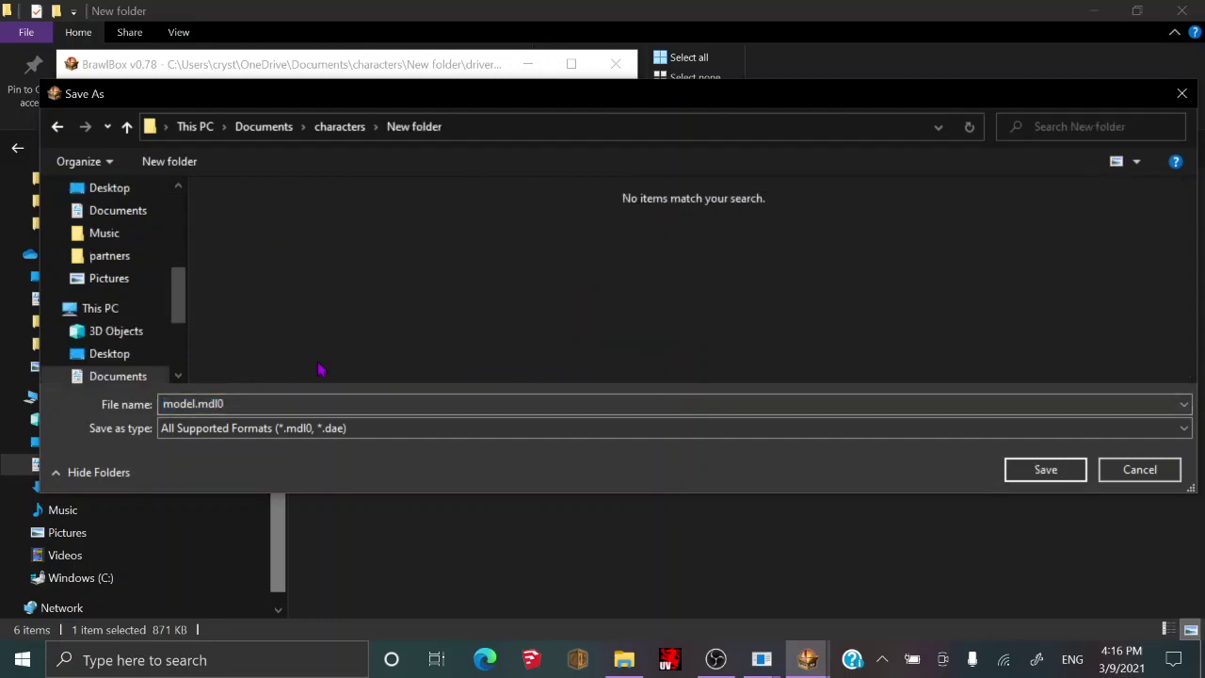
left_click(295, 428)
left_click(302, 477)
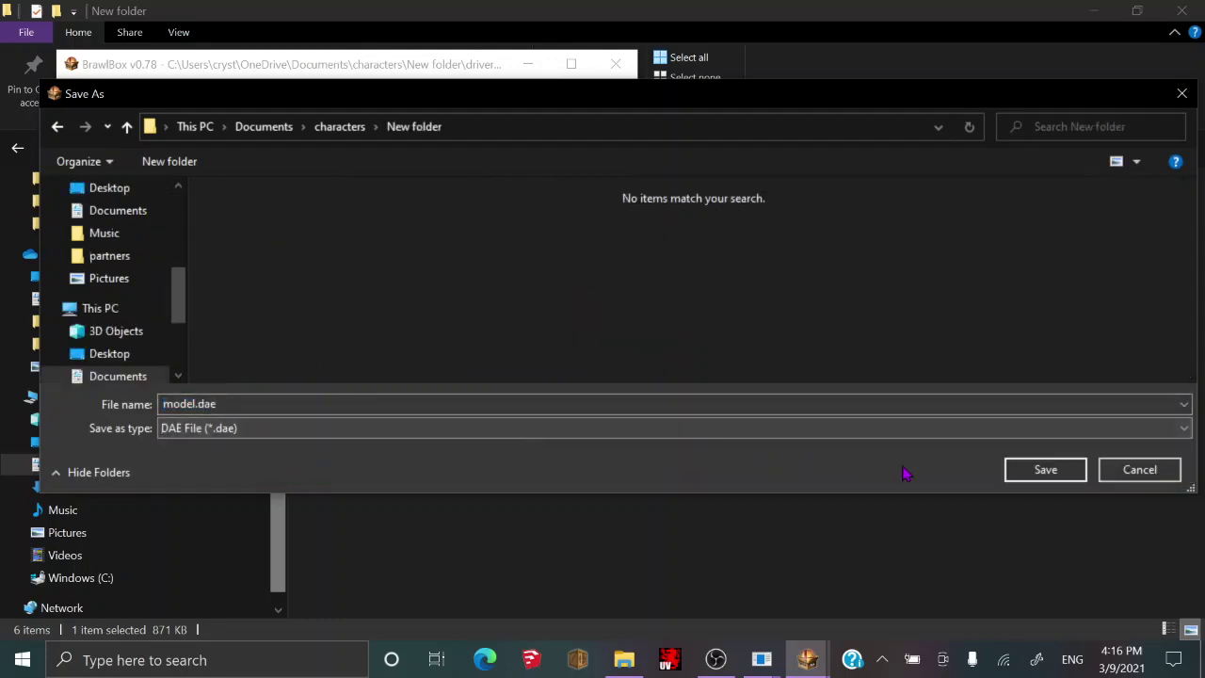
left_click(1041, 471)
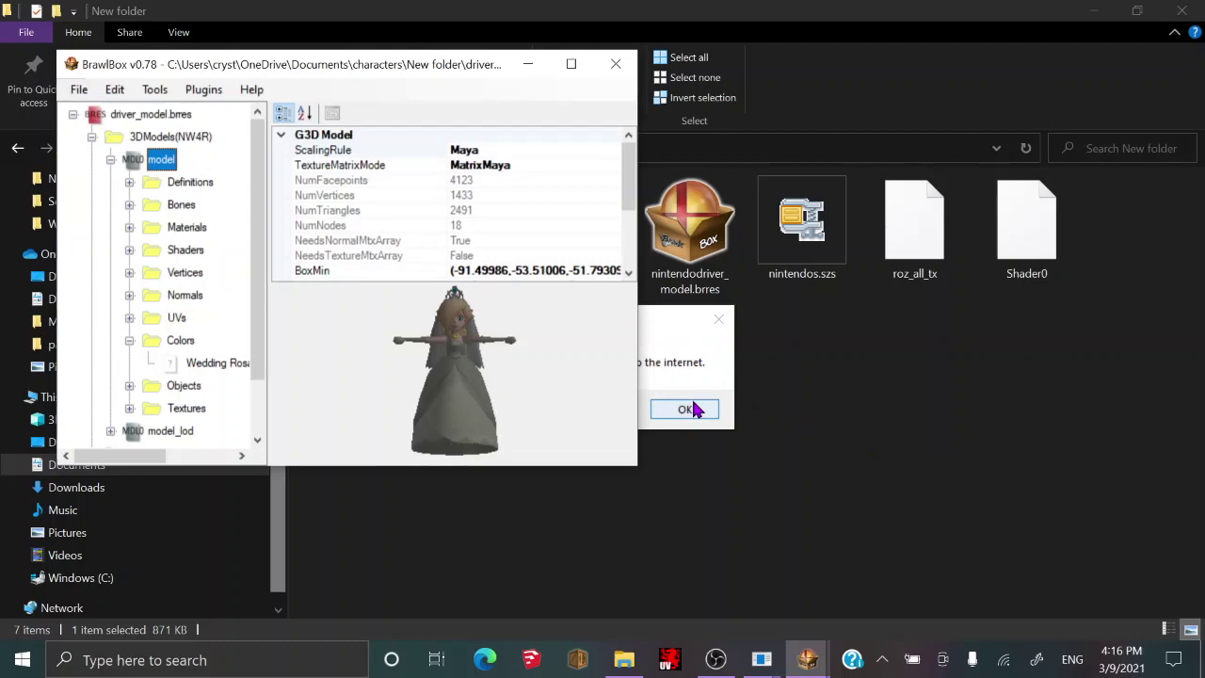
Replace the driver_model.brres model with model.dae, accepting import settings with AddColors enabled.
left_click(688, 408)
right_click(130, 172)
left_click(184, 220)
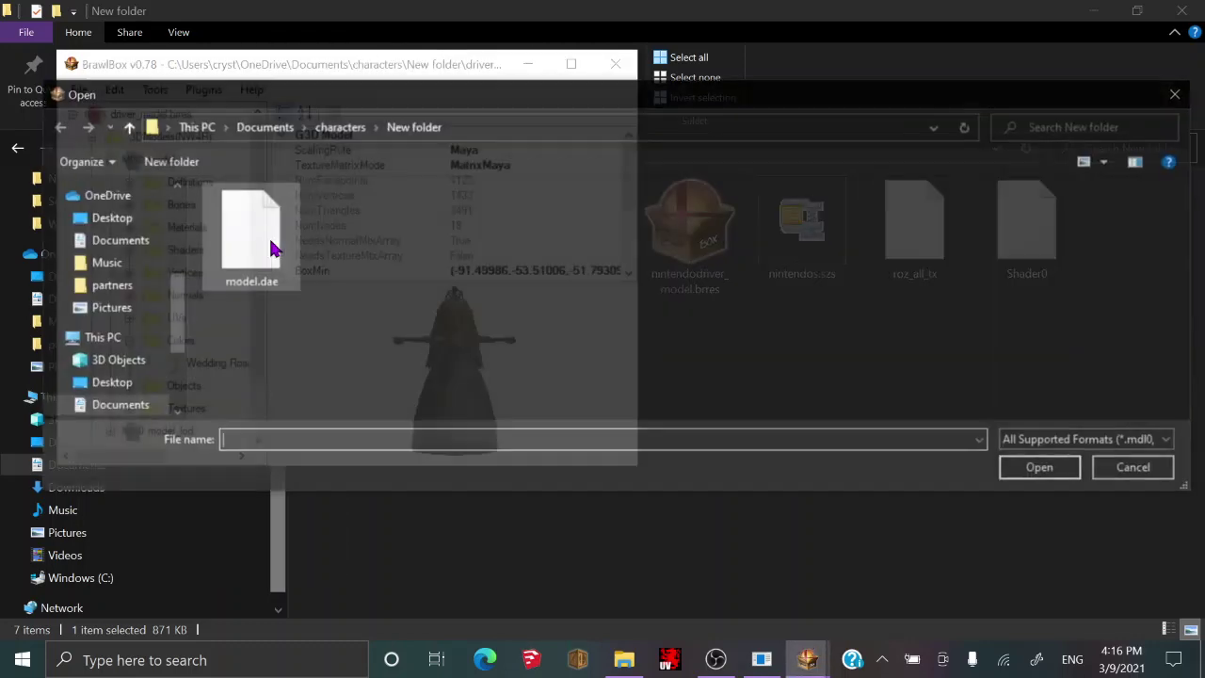
double_click(269, 244)
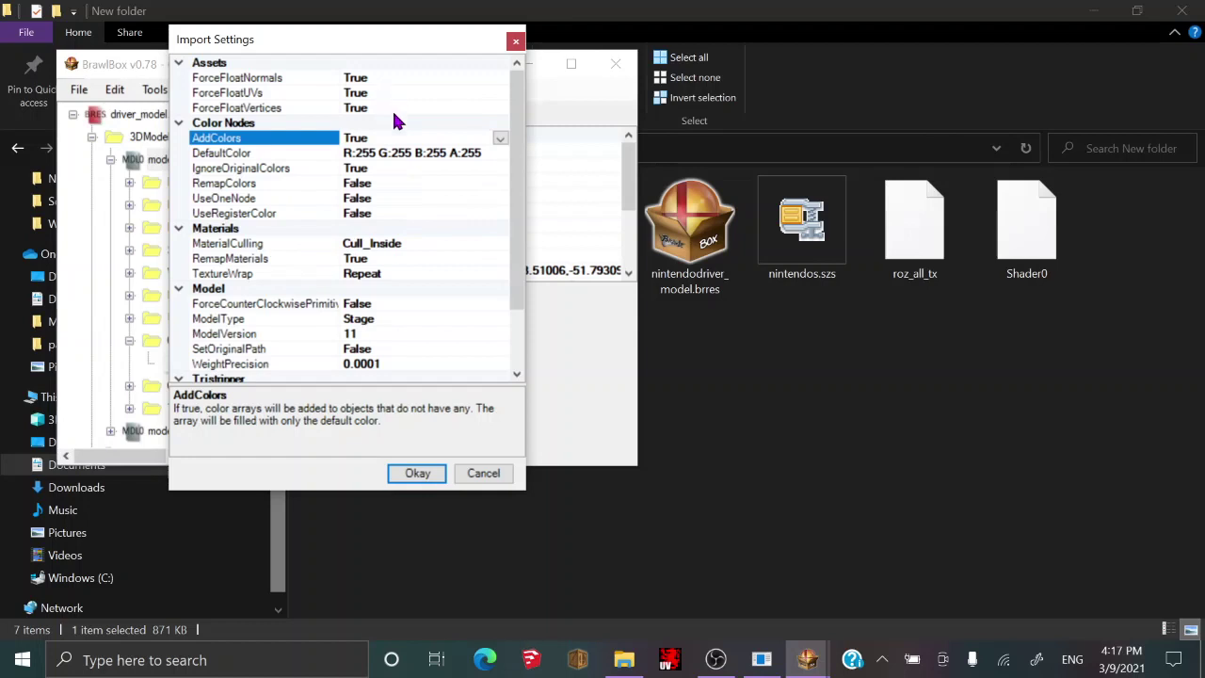
scroll(397, 160, "down", 2)
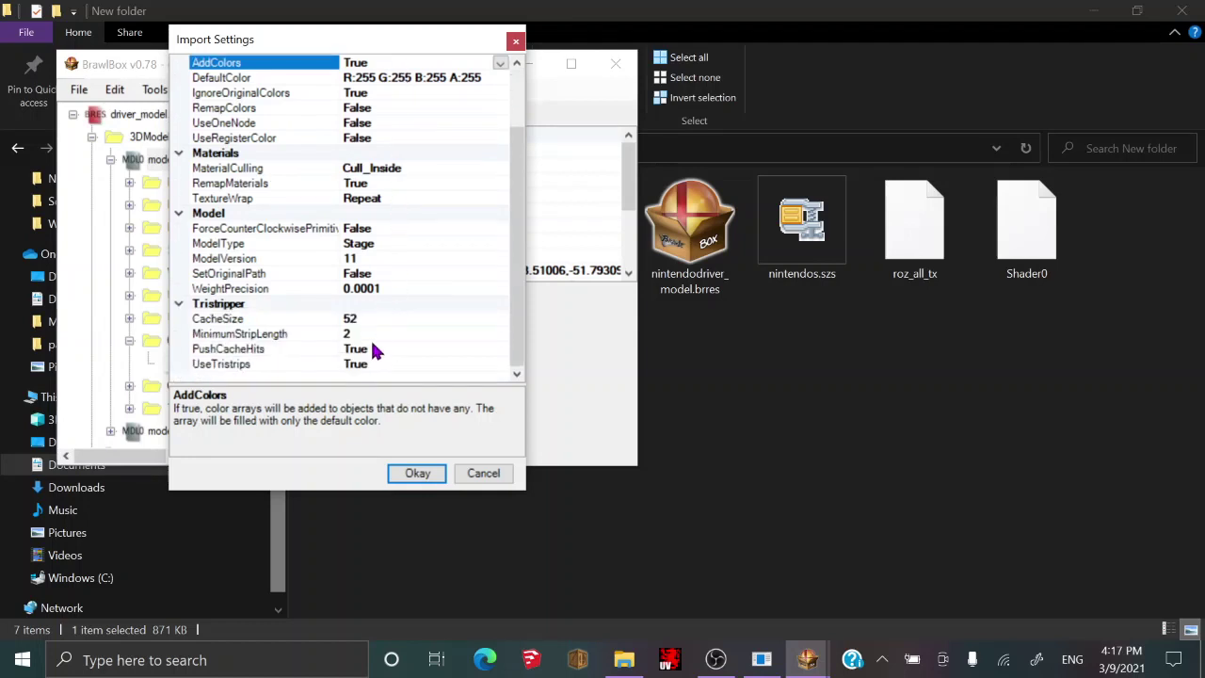
scroll(421, 198, "up", 2)
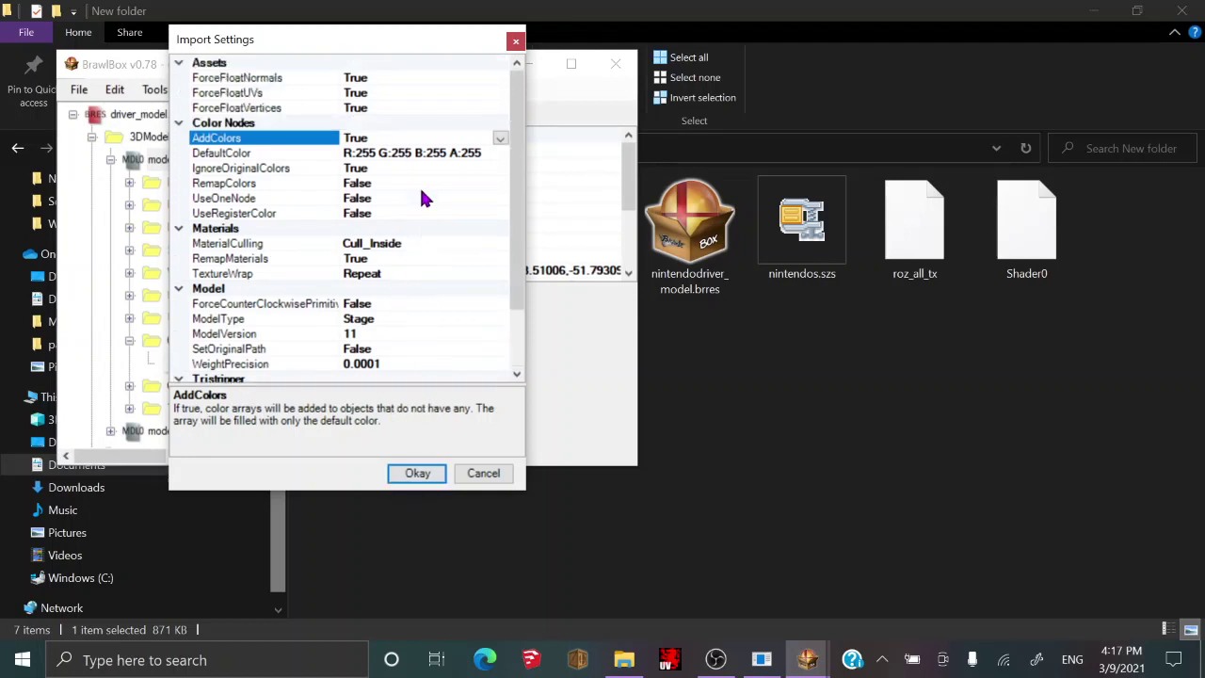
scroll(411, 161, "down", 2)
left_click(414, 473)
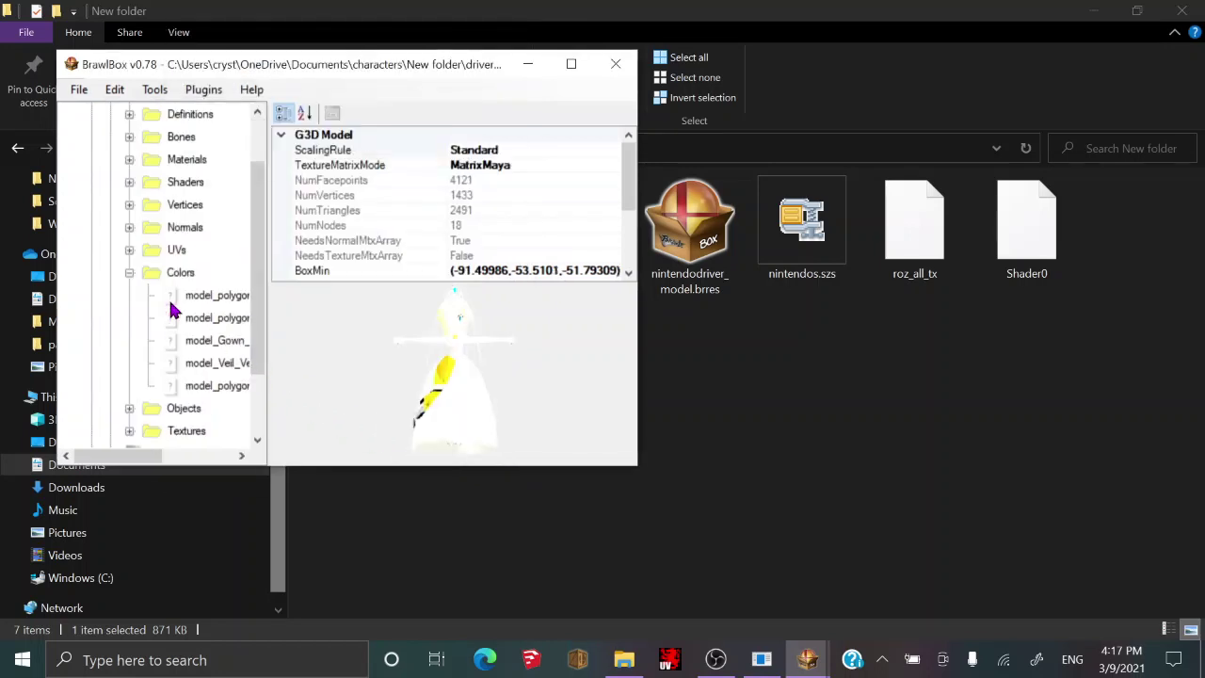
scroll(172, 310, "up", 1)
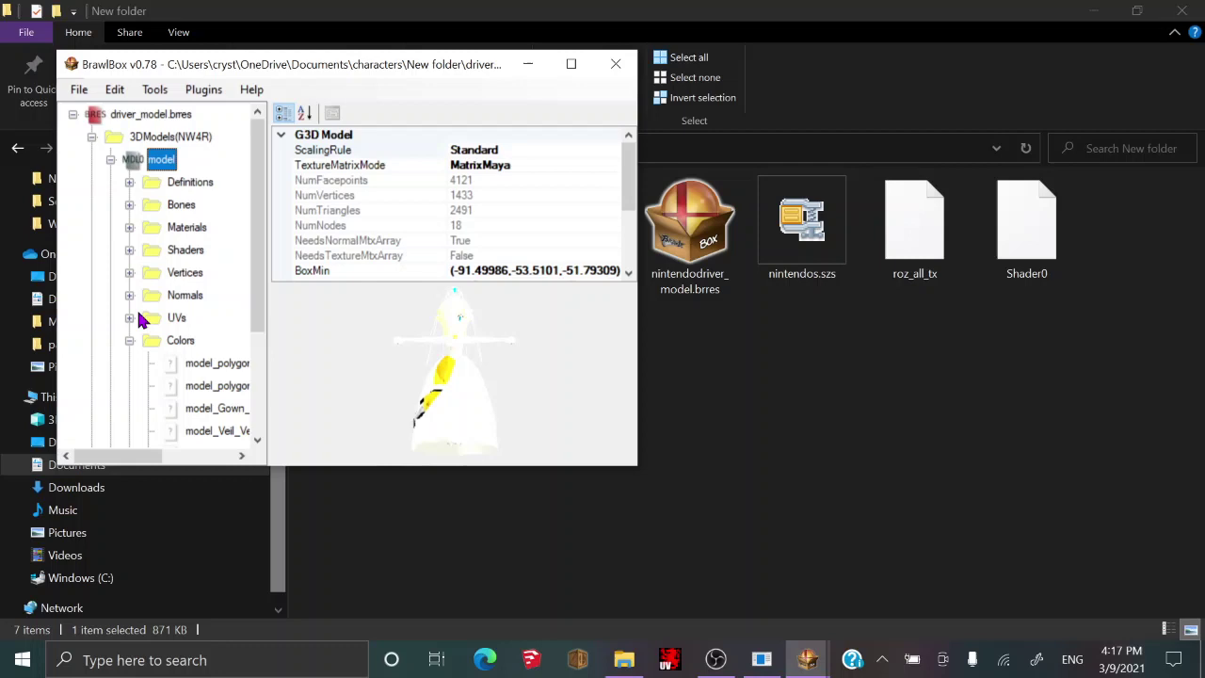
Set the model's ScalingRule back to Maya and inspect the eye material's texture reference.
double_click(458, 150)
left_click(130, 227)
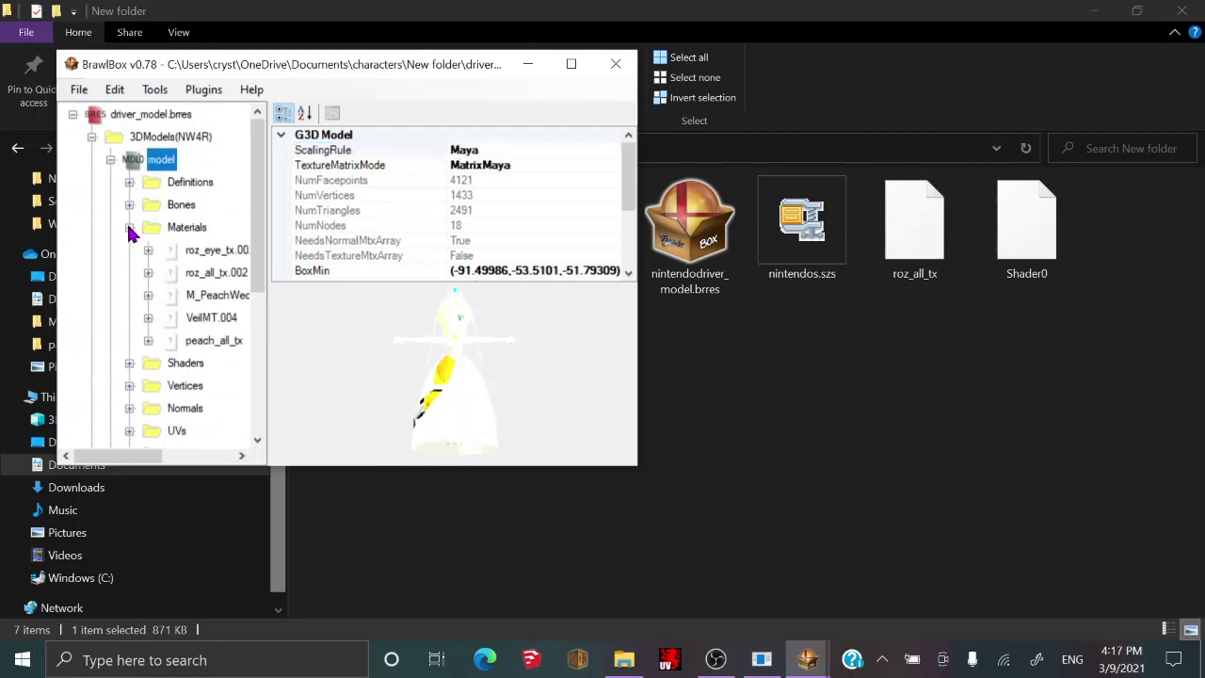
left_click(198, 251)
left_click(148, 250)
left_click(202, 272)
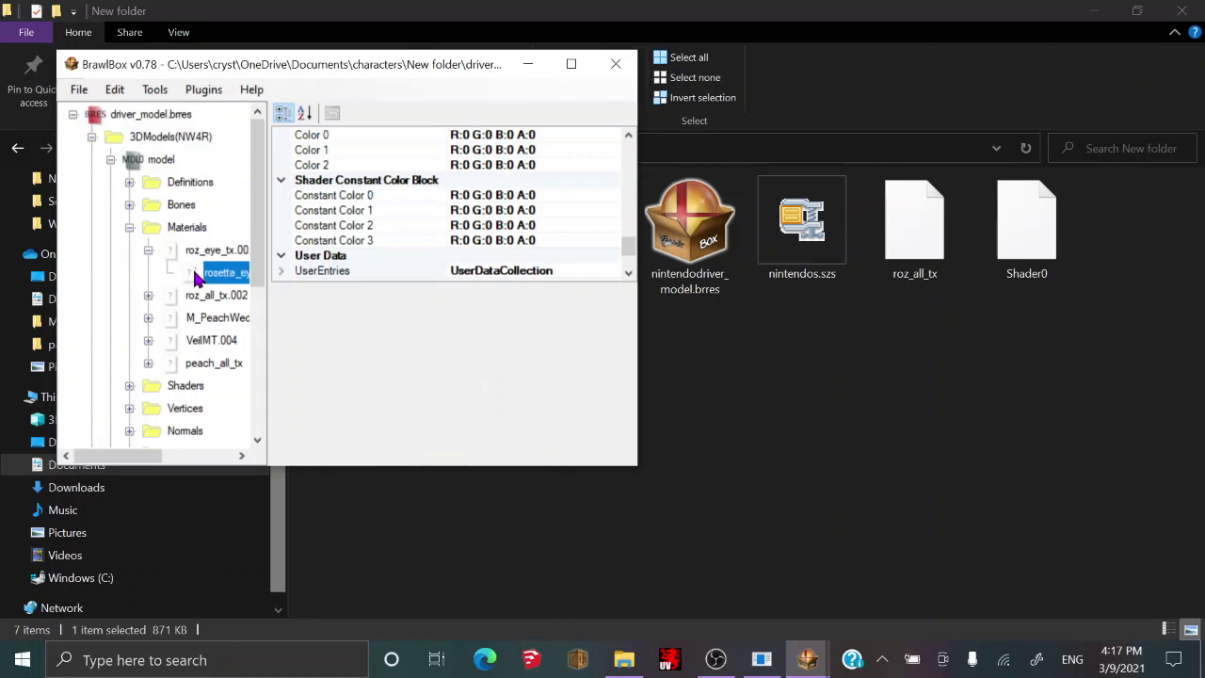
right_click(193, 251)
left_click(245, 210)
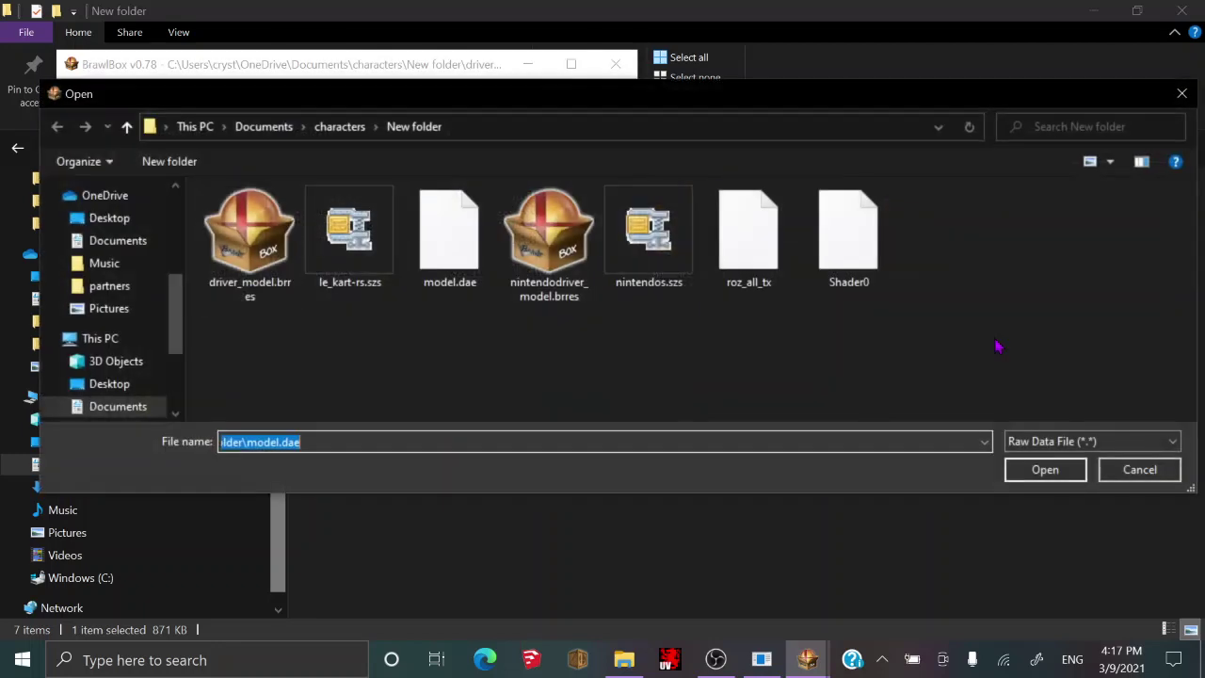
left_click(1137, 470)
Check the eye texture reference name, then replace roz_eye_tx.002's data with roz_all_tx.
right_click(224, 275)
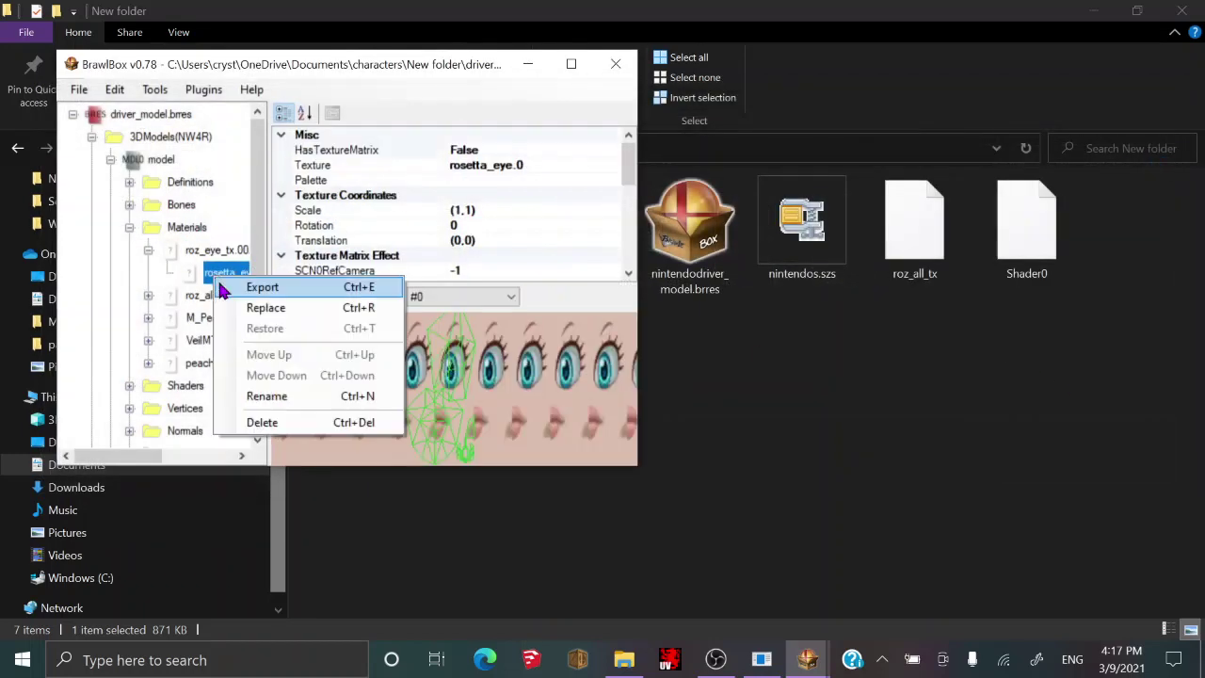
left_click(256, 396)
left_click(351, 287)
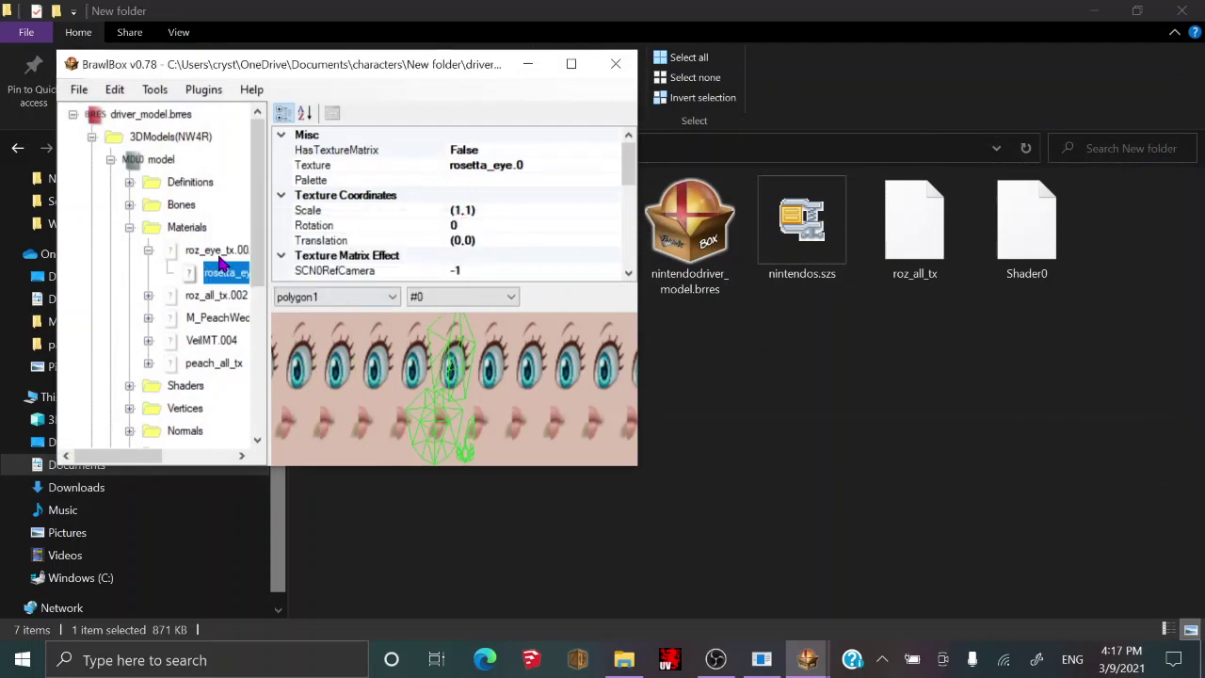
right_click(243, 250)
left_click(259, 293)
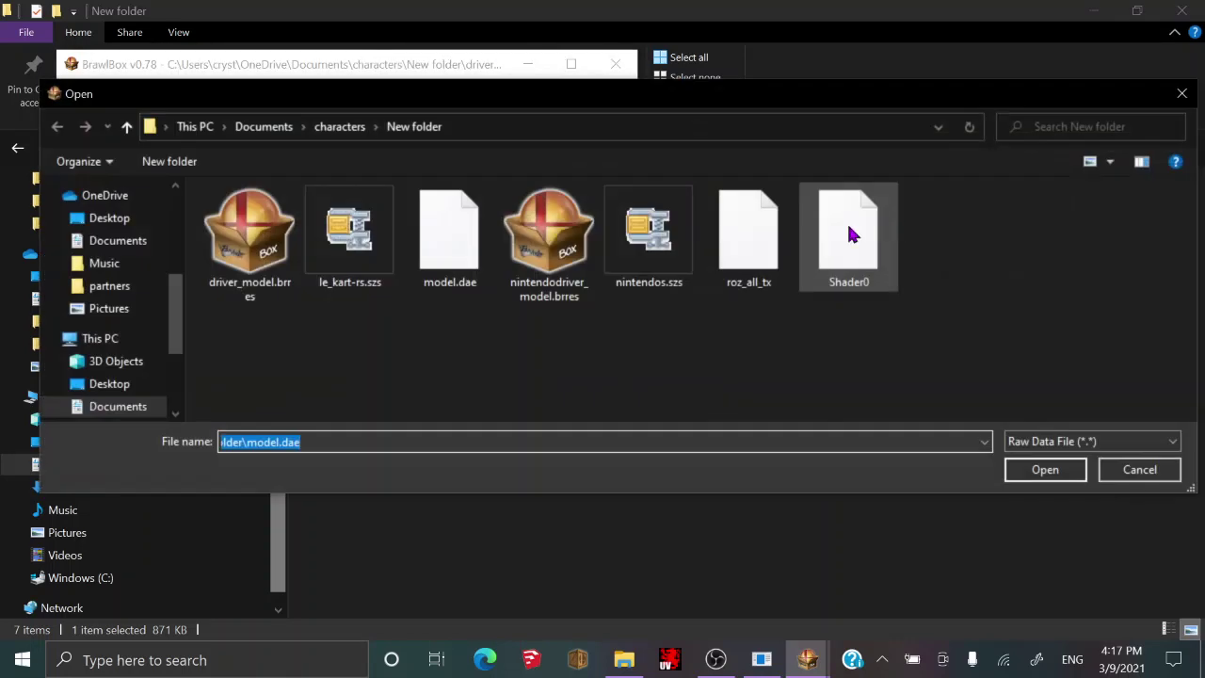
double_click(778, 236)
In roz_eye_tx.002, delete rosetta_all and add a new reference named rosetta_eye.0.
right_click(226, 273)
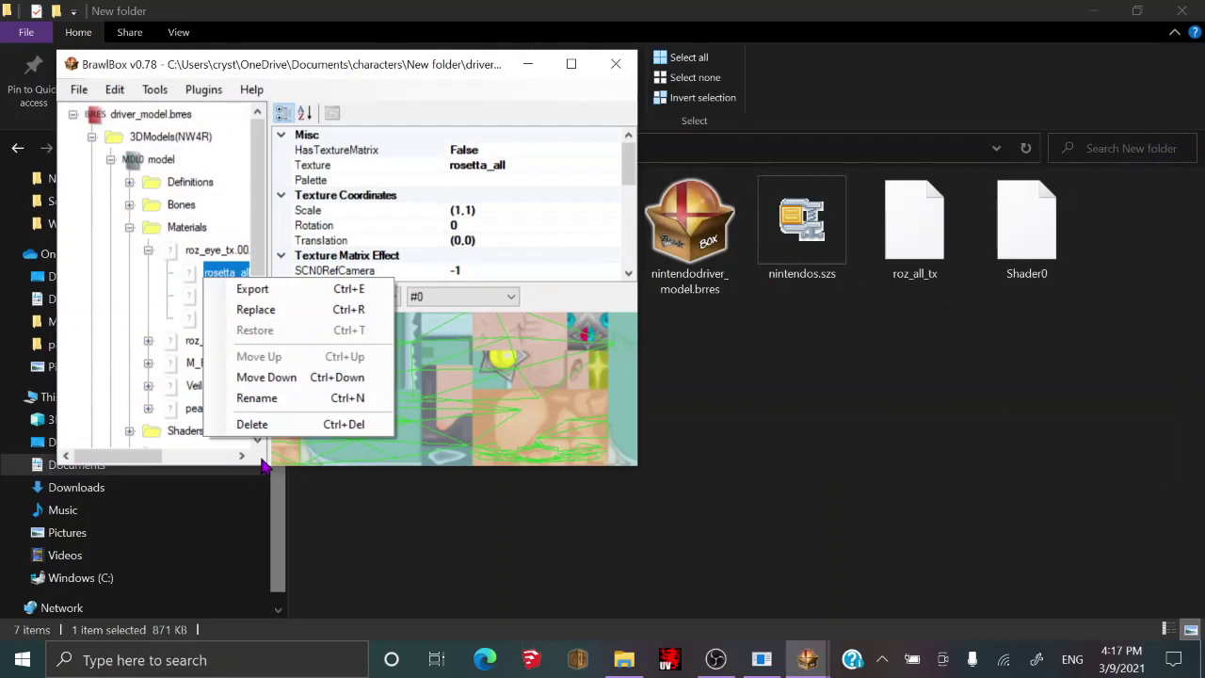
left_click(264, 466)
left_click(216, 249)
right_click(211, 249)
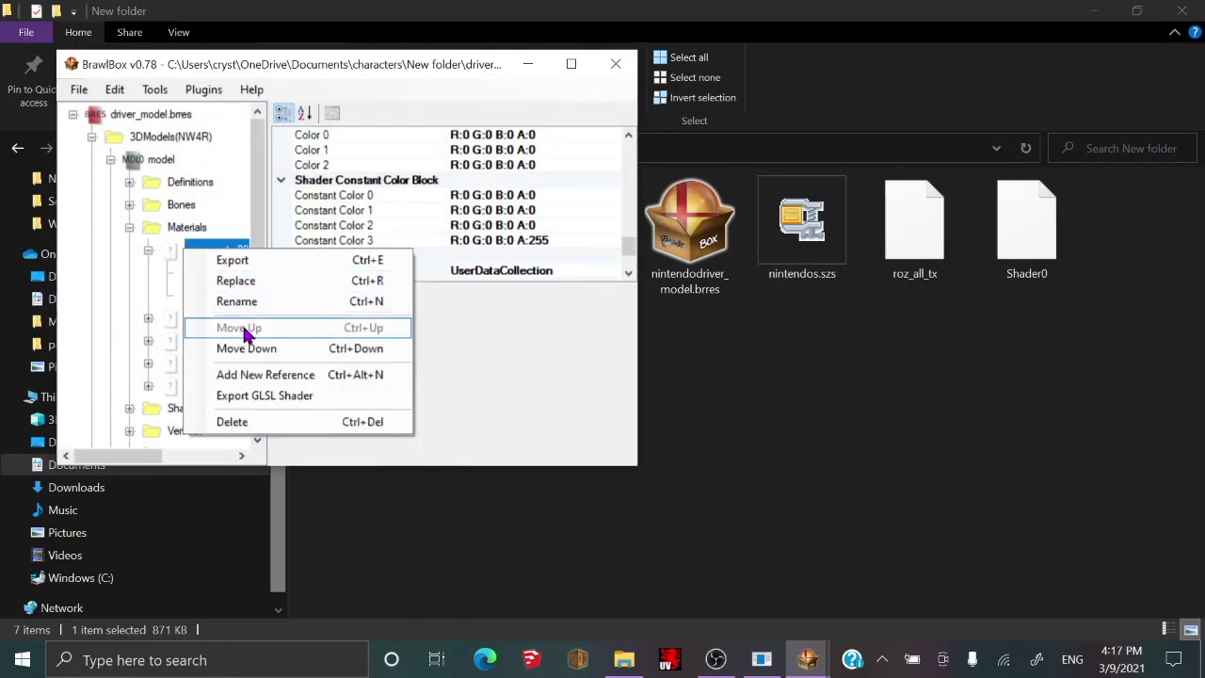
left_click(259, 377)
left_click(202, 295)
left_click(204, 272)
right_click(204, 274)
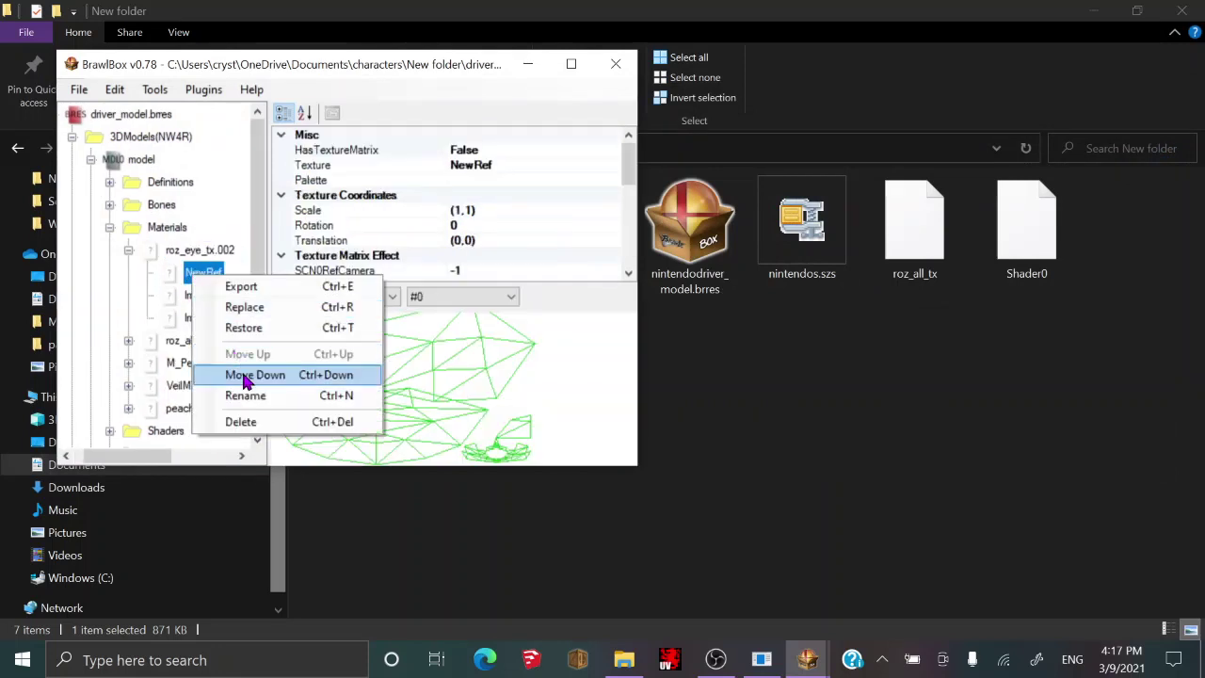
left_click(245, 395)
type("rosetta_eye.0")
left_click(356, 284)
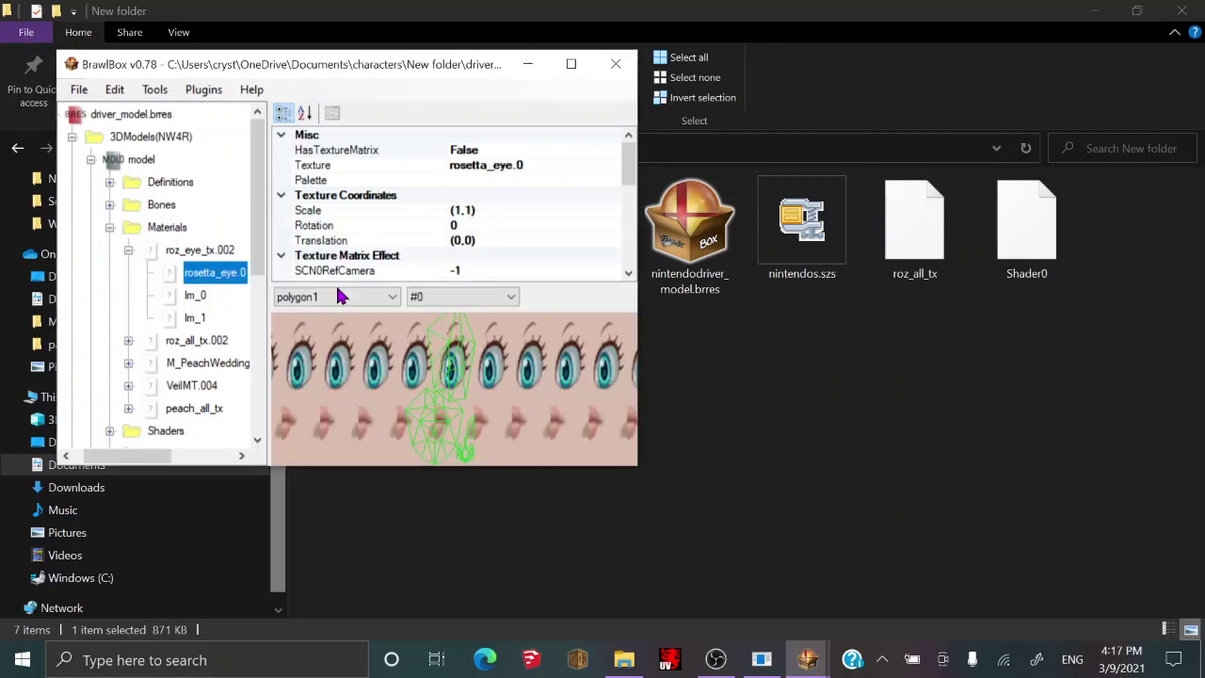
Inspect roz_all_tx.002 and its rosetta_all reference, leaving the name unchanged.
left_click(128, 340)
left_click(168, 345)
left_click(190, 365)
left_click(186, 348)
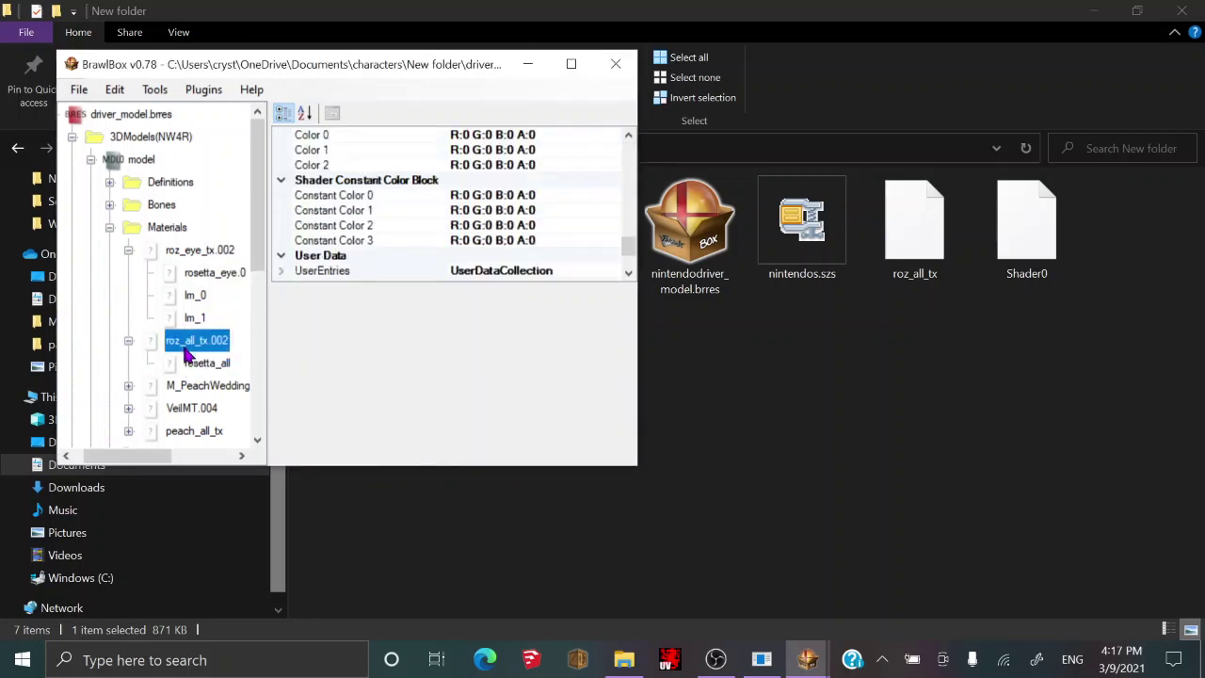
right_click(185, 347)
left_click(203, 380)
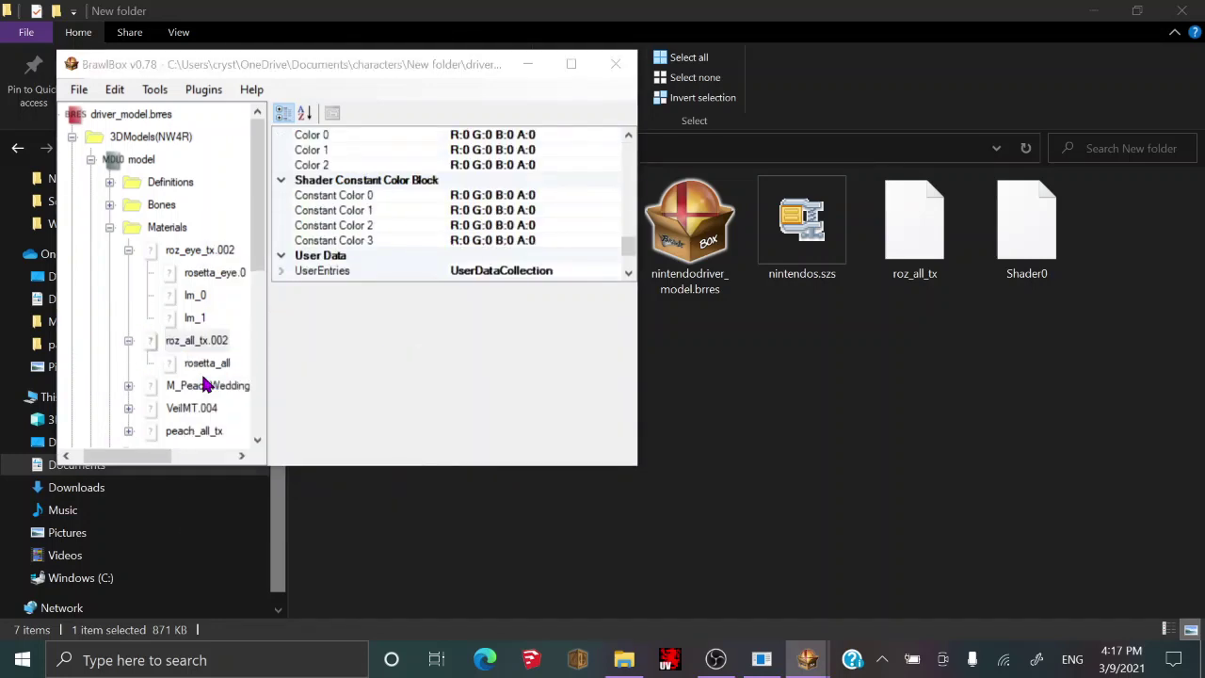
left_click(1136, 472)
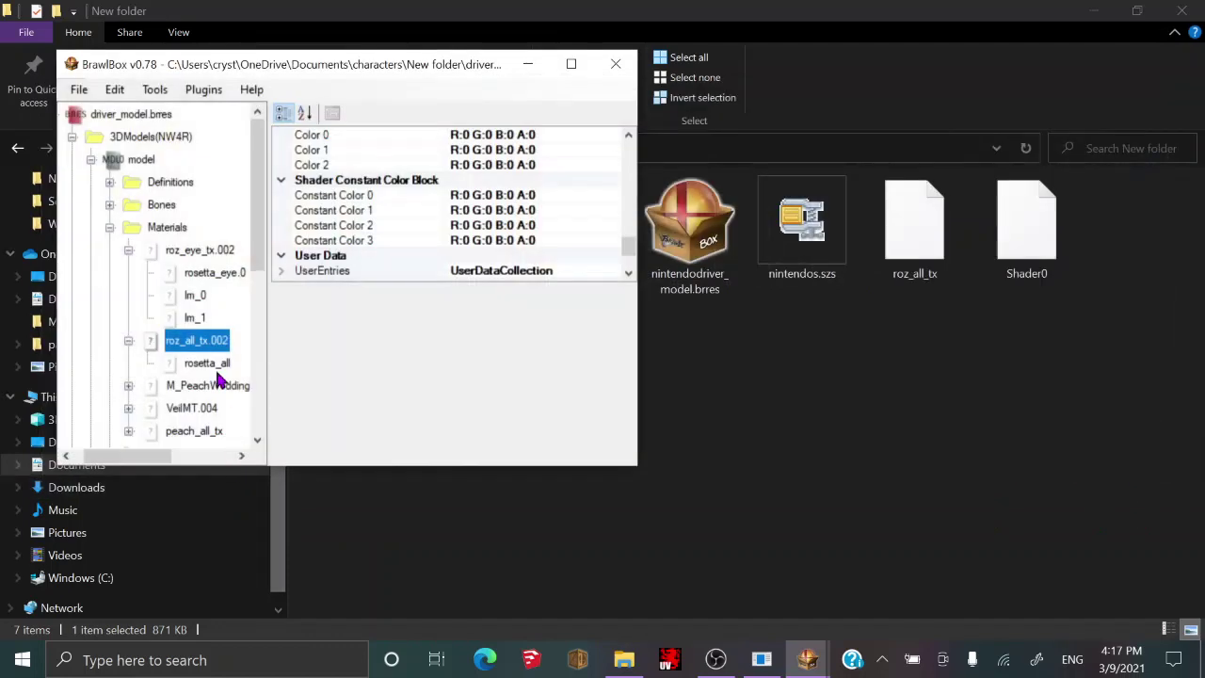
right_click(211, 363)
left_click(256, 482)
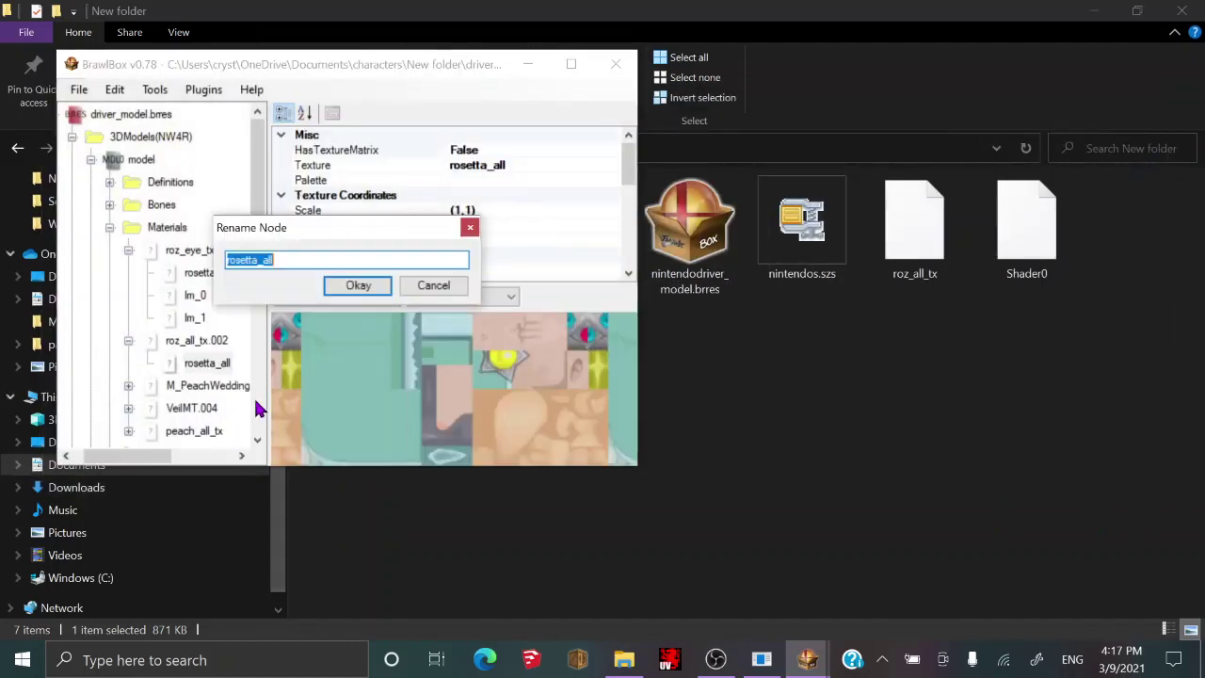
left_click(431, 287)
Replace roz_all_tx.002's data with roz_all_tx and delete its rosetta_all reference.
right_click(170, 341)
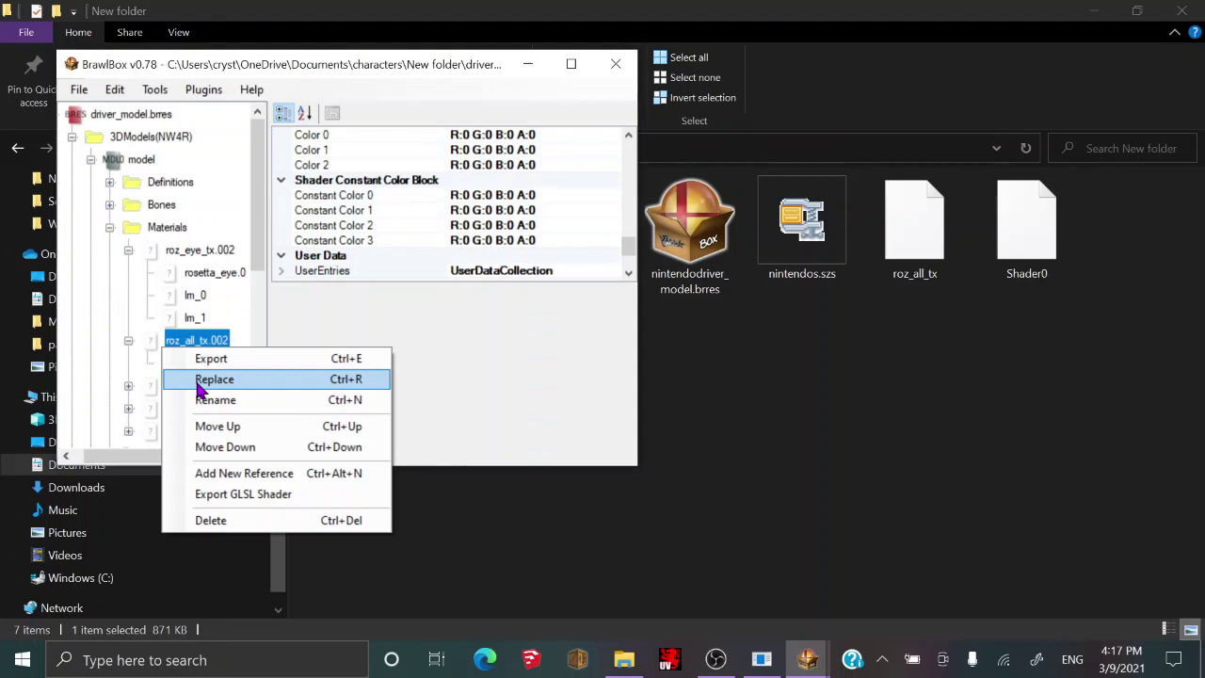
left_click(172, 379)
double_click(759, 231)
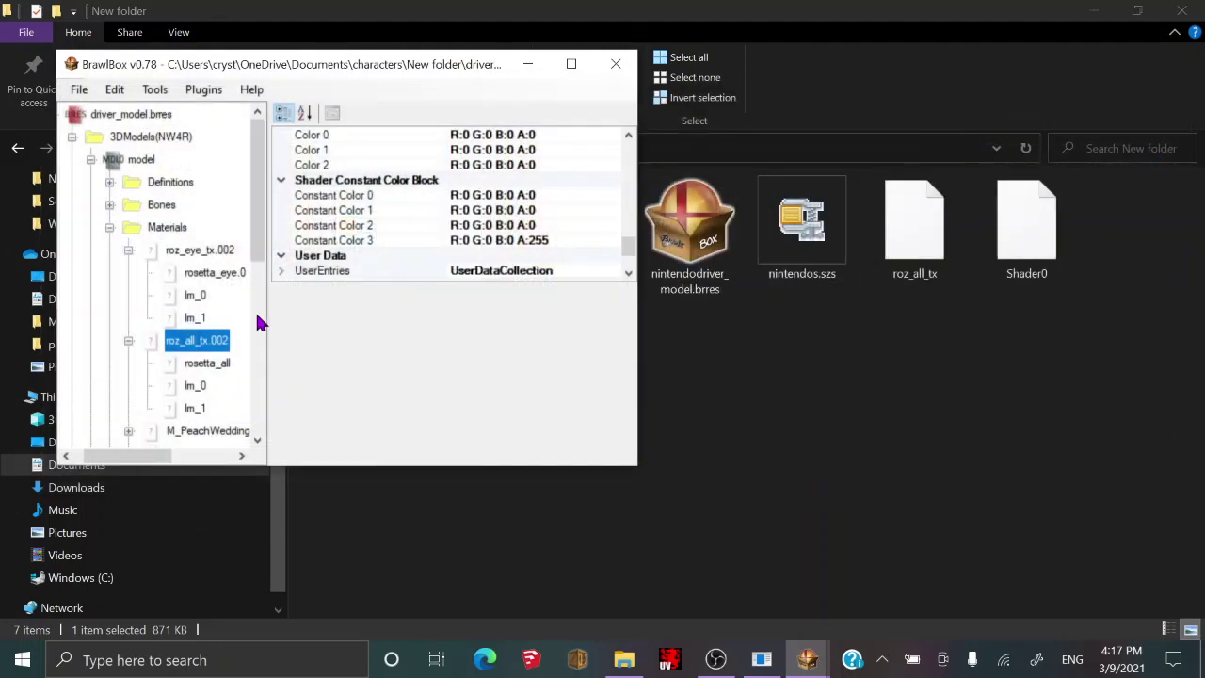
left_click(209, 363)
right_click(209, 363)
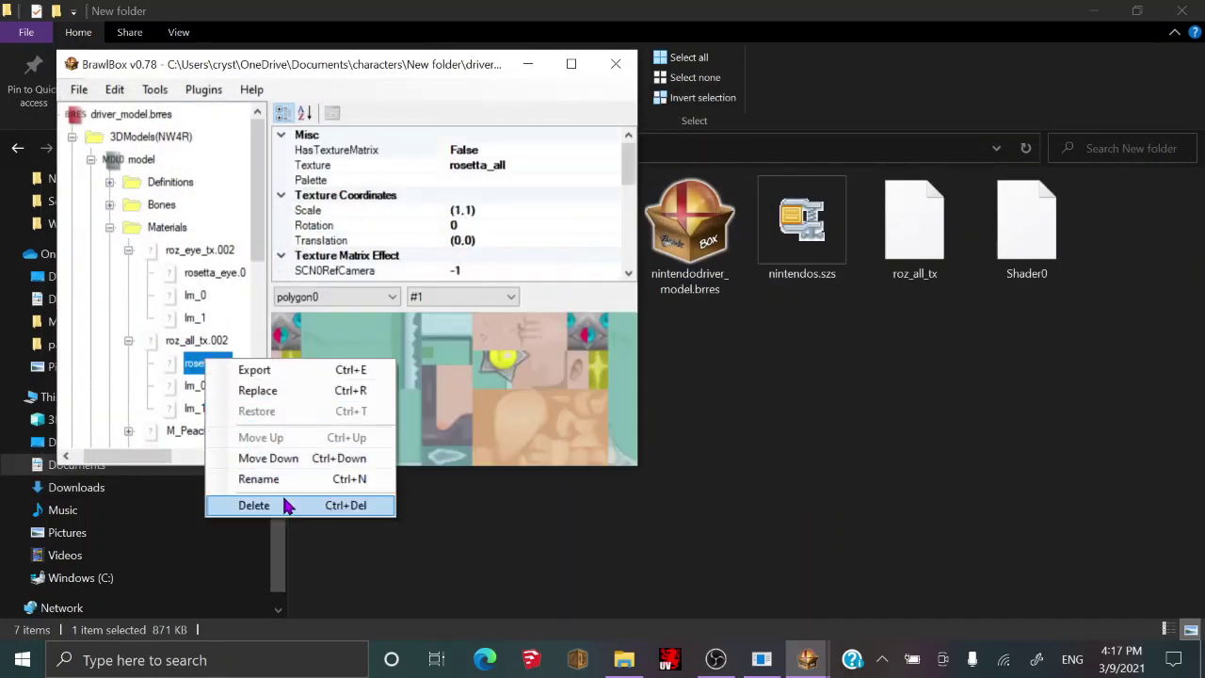
left_click(284, 504)
Add a new rosetta_all reference to roz_all_tx.002 and drag it to the top.
right_click(202, 340)
left_click(279, 459)
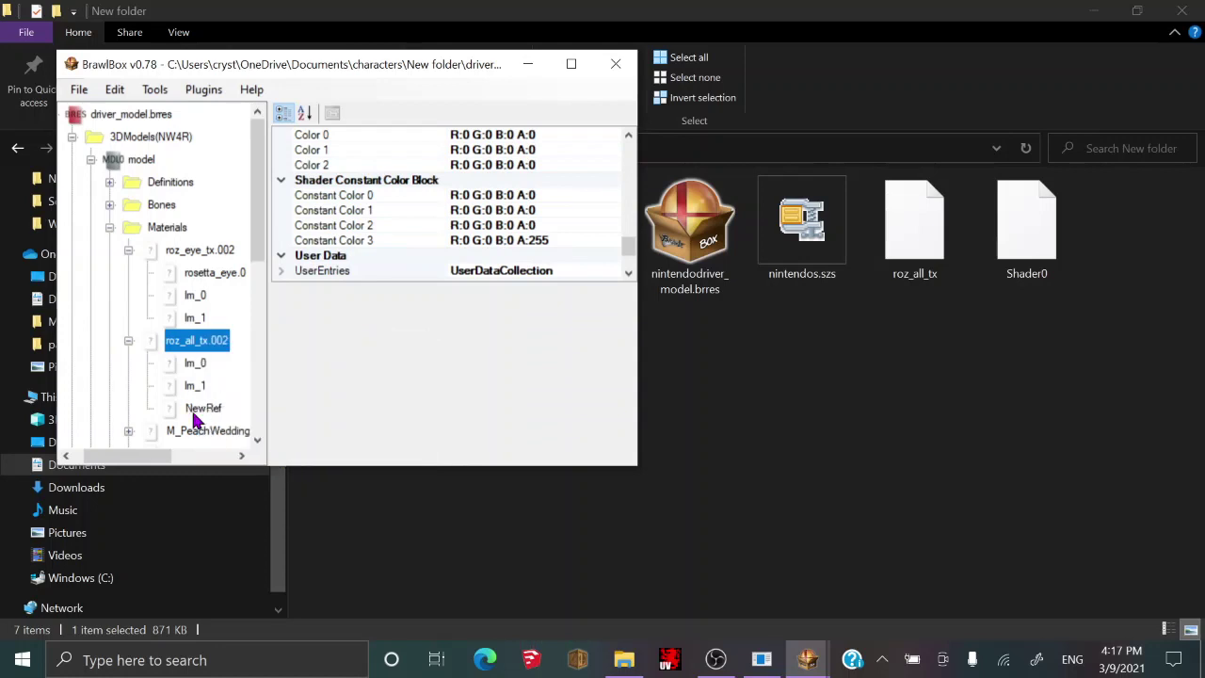
left_click(204, 407)
right_click(196, 411)
left_click(290, 531)
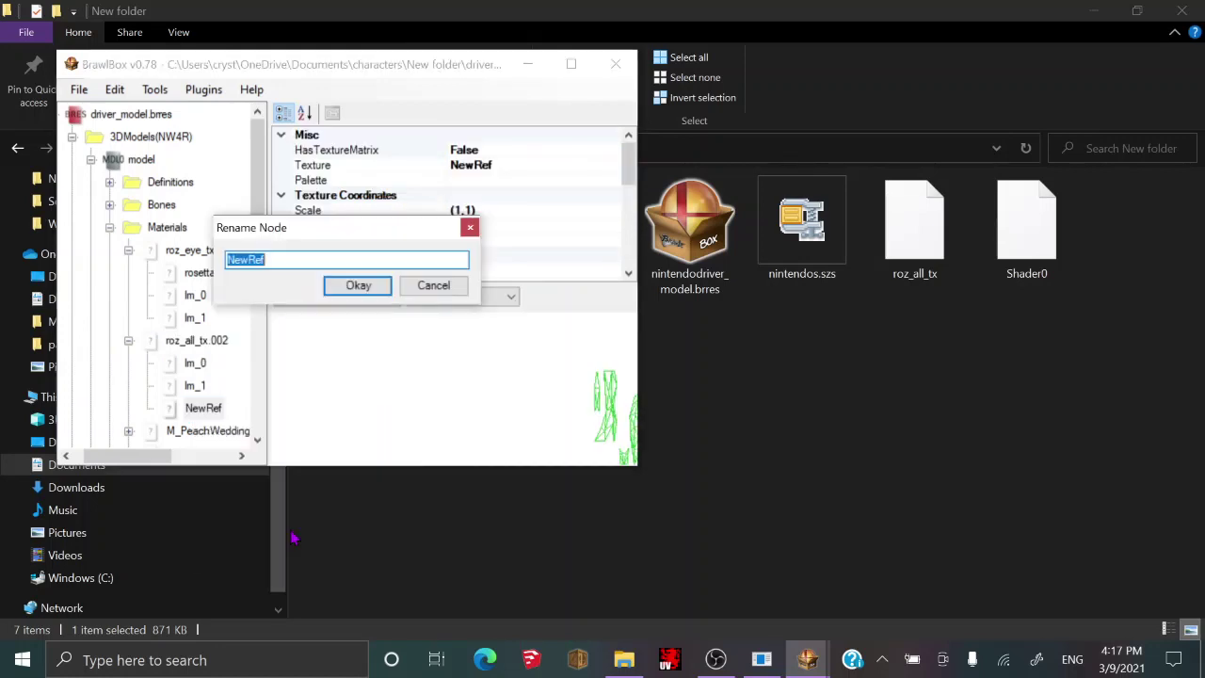
type("rosetta_all")
left_click(352, 282)
left_click_drag(179, 414, 194, 364)
Expand M_PeachWedding and check its rosetta_gown reference name without changing it.
scroll(160, 339, "down", 2)
left_click(146, 301)
left_click(120, 295)
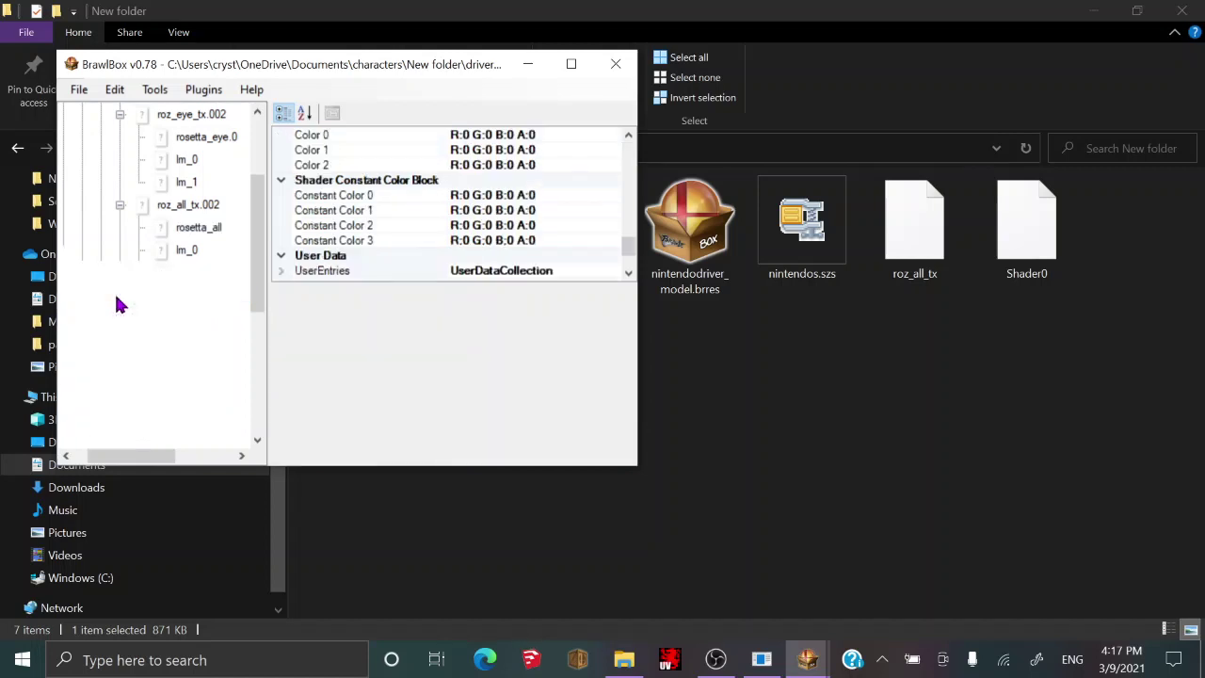
right_click(169, 318)
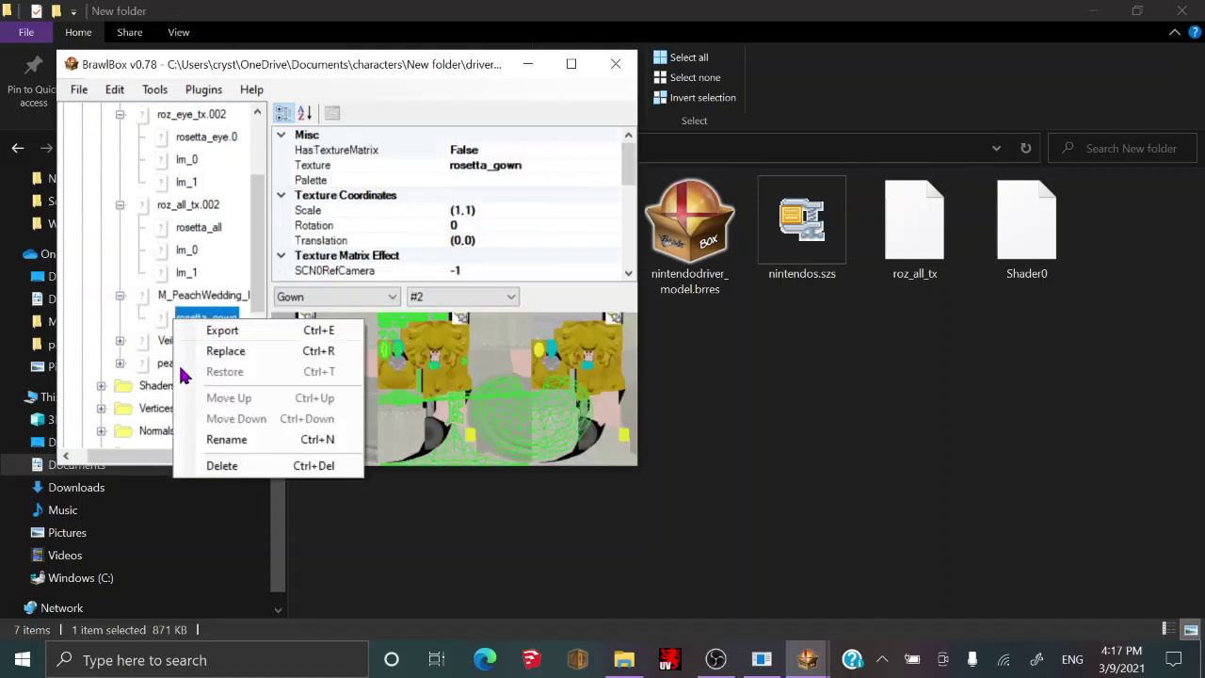
left_click(229, 440)
key("Return")
Replace M_PeachWedding's data with roz_all_tx and delete the old rosetta reference.
left_click(185, 294)
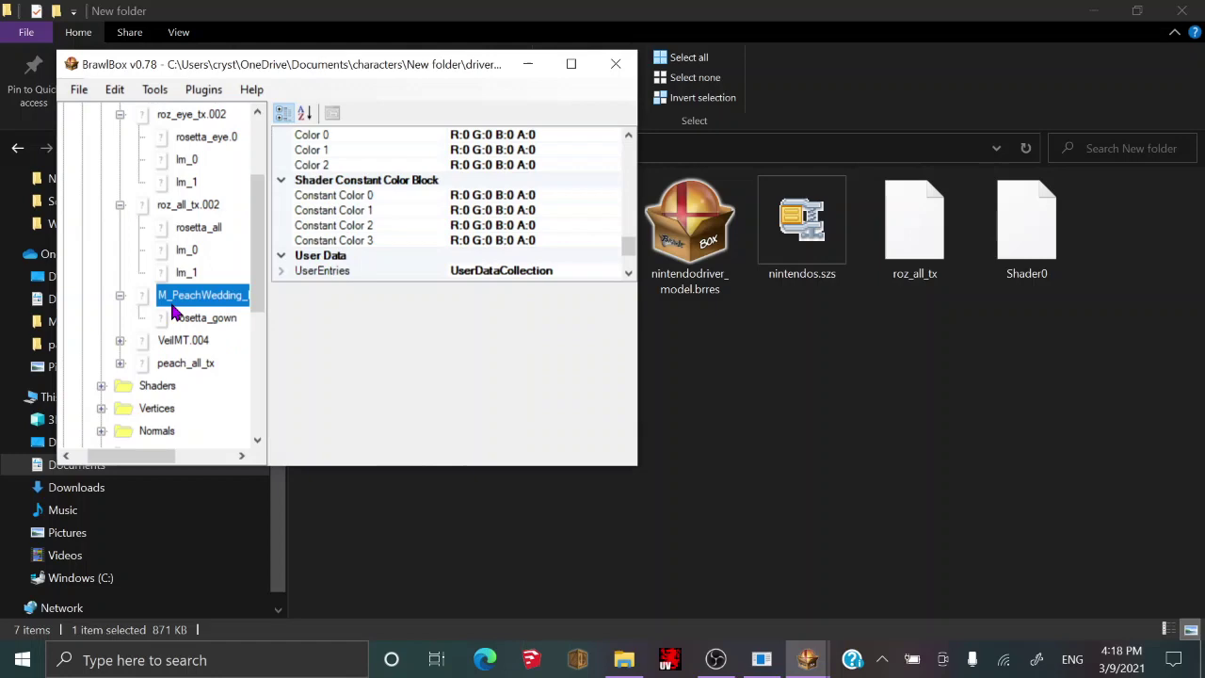
right_click(189, 298)
left_click(229, 334)
double_click(770, 270)
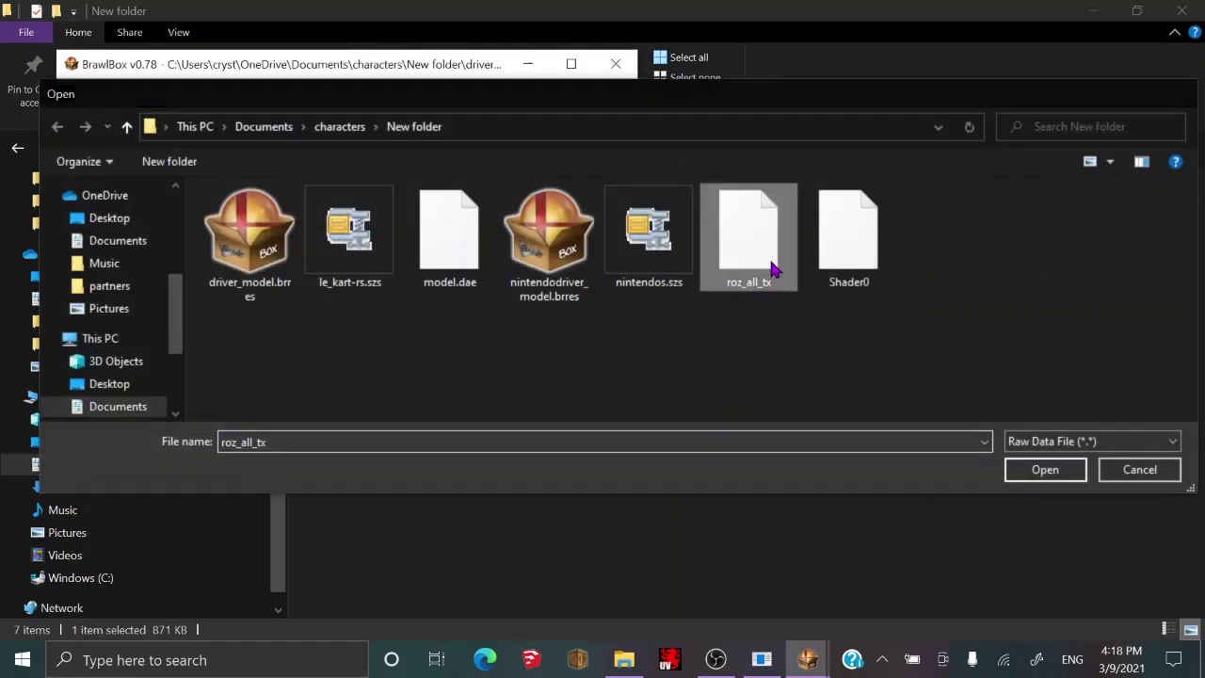
right_click(207, 321)
left_click(250, 462)
Add a new reference named rosetta_gown to M_PeachWedding and preview it.
right_click(188, 297)
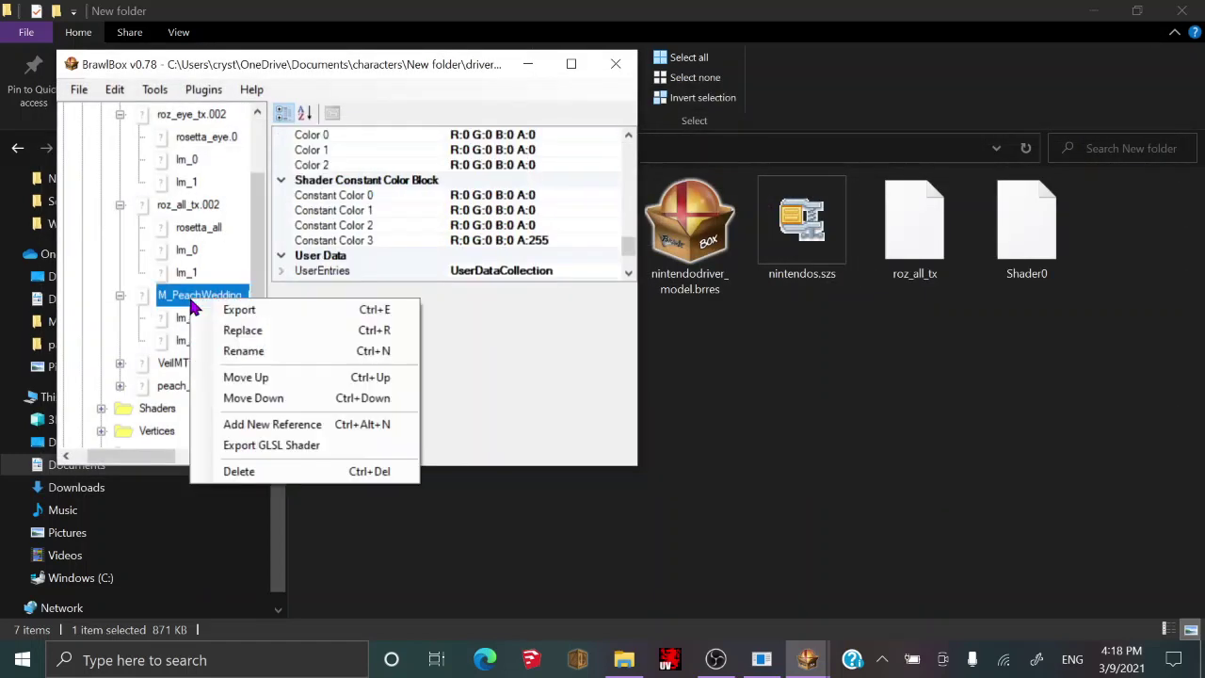
left_click(246, 423)
left_click(195, 363)
right_click(195, 362)
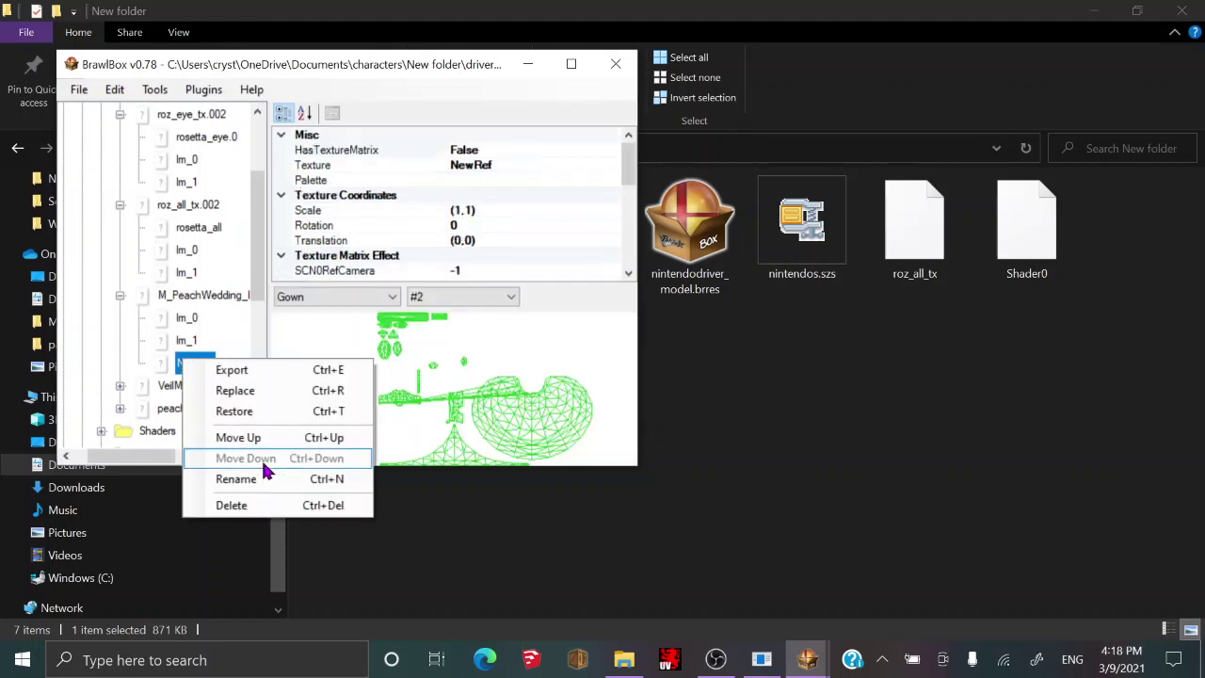
left_click(263, 475)
type("rosetta_gown")
left_click(357, 285)
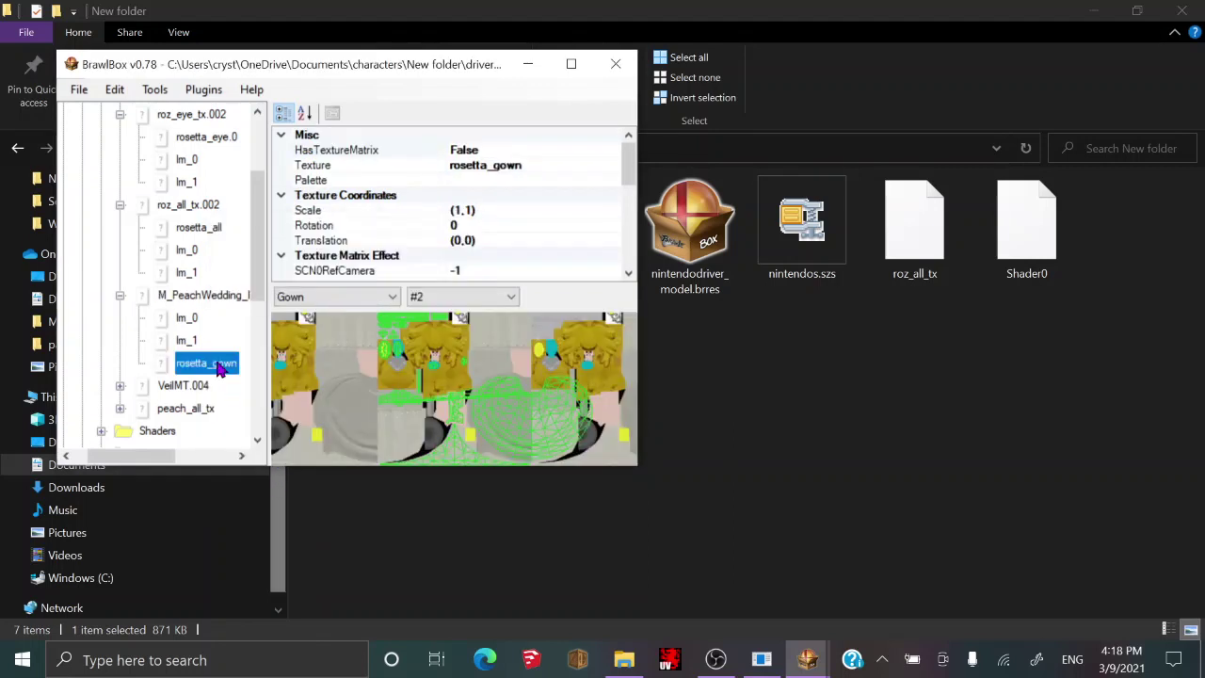
left_click(205, 329)
Expand VeilMT.004 and check its rosetta_veil reference name without changing it.
left_click(142, 388)
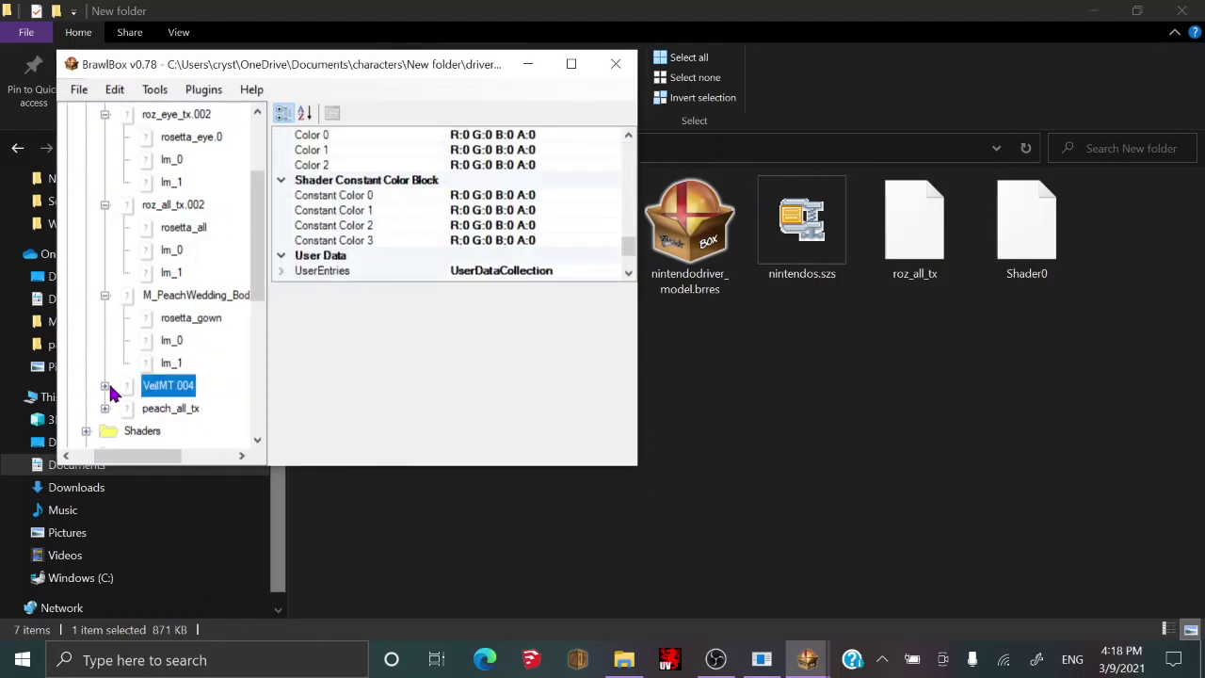
left_click(105, 385)
left_click(162, 411)
right_click(161, 415)
left_click(216, 536)
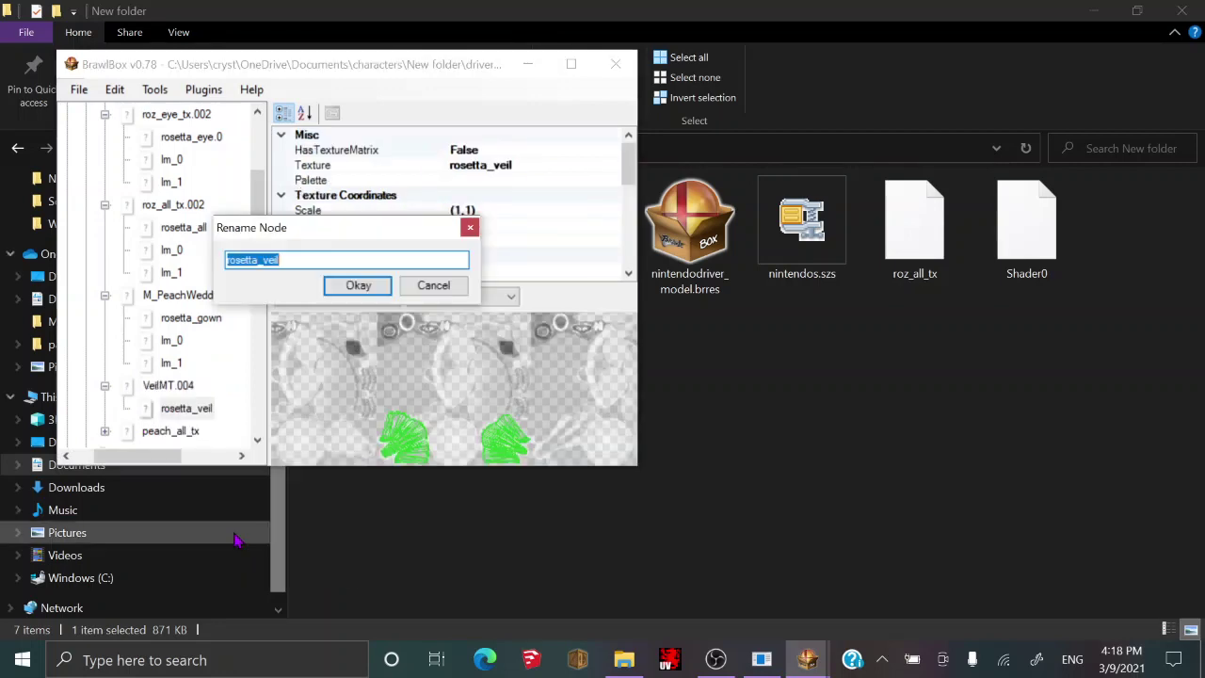
left_click(372, 287)
Replace VeilMT.004's data with roz_all_tx and delete its rosetta_all reference.
right_click(151, 387)
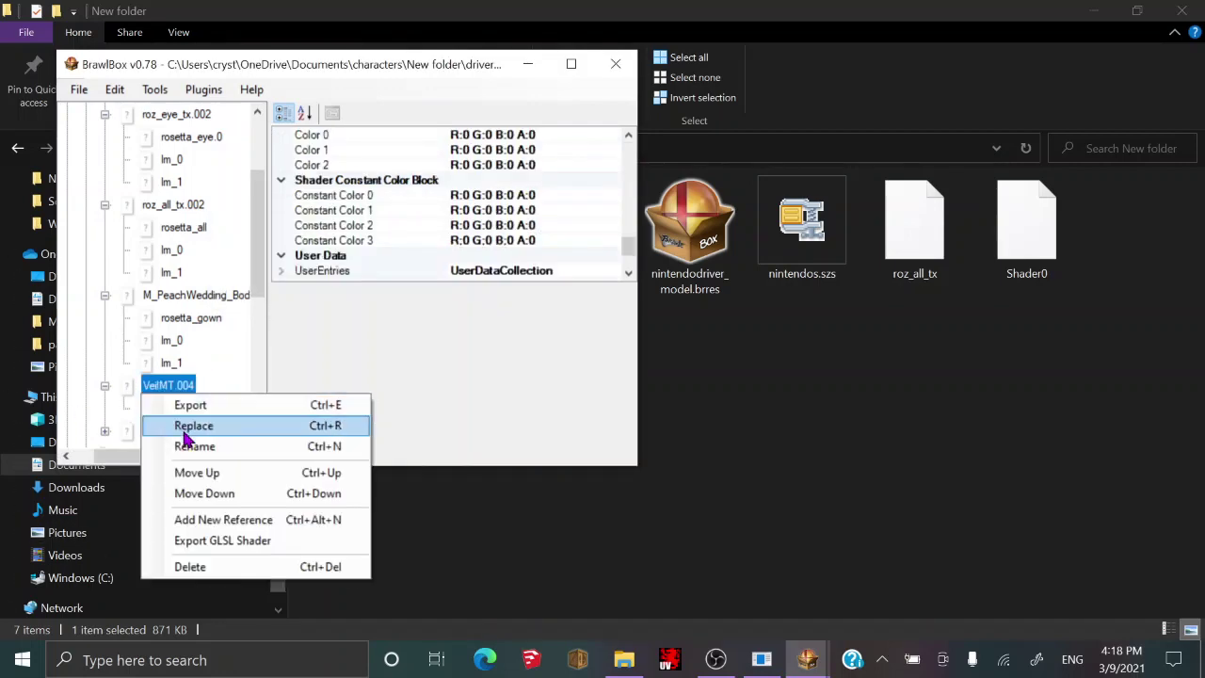
left_click(193, 422)
left_click(721, 263)
double_click(721, 263)
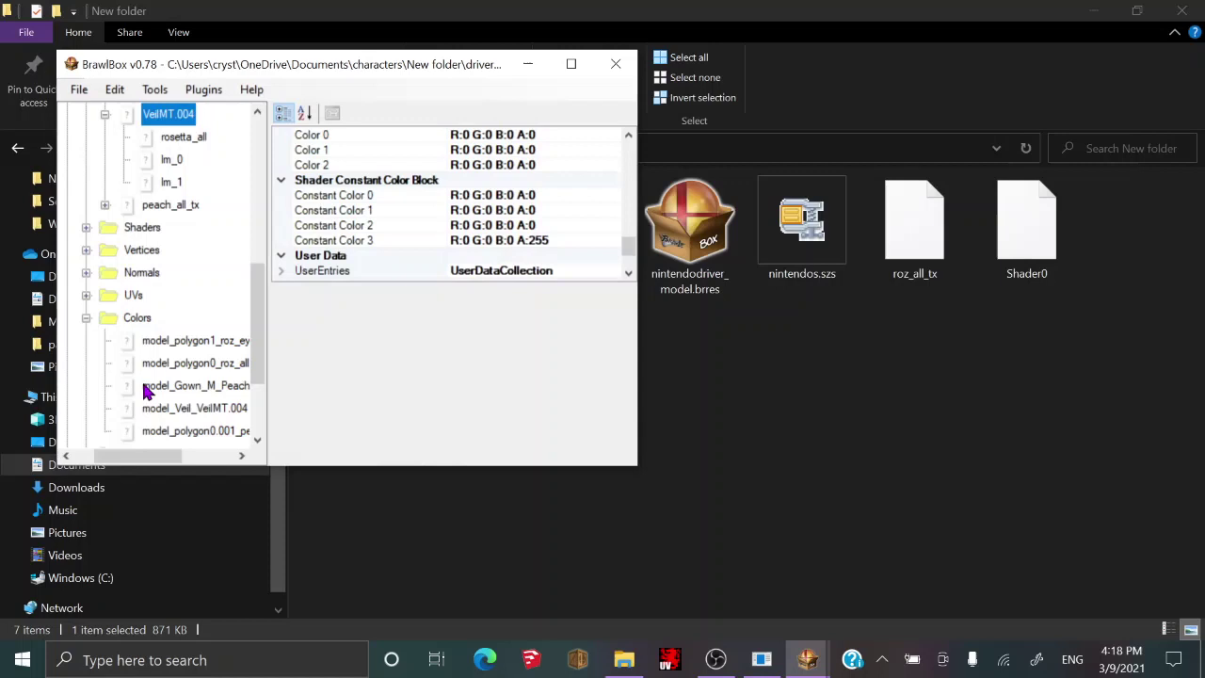
scroll(170, 301, "up", 2)
right_click(181, 275)
left_click(215, 417)
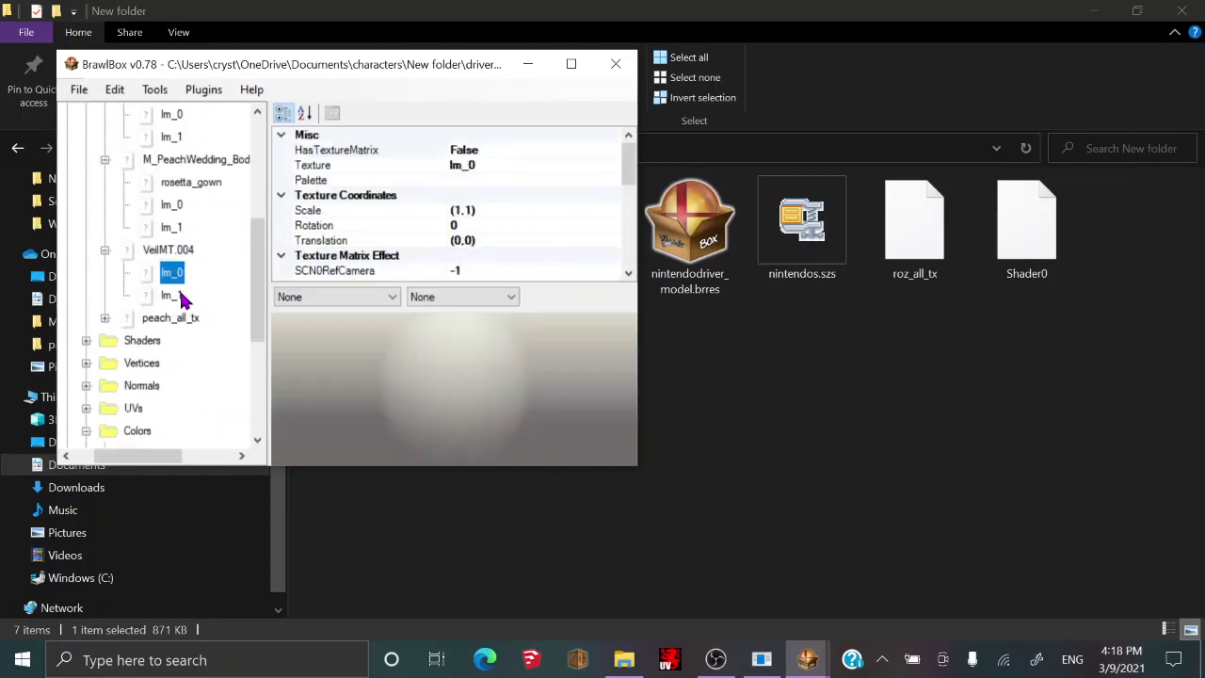
Add a rosetta_veil reference to VeilMT.004 and move it above lm_0.
right_click(173, 250)
left_click(268, 381)
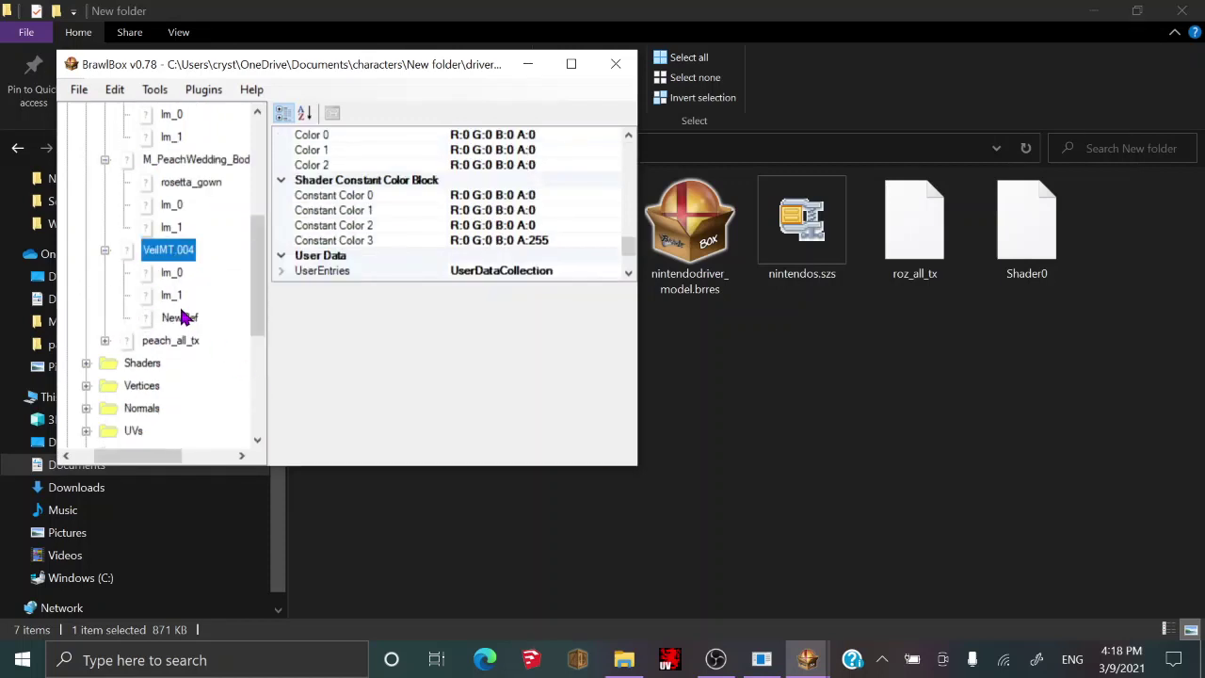
right_click(193, 327)
left_click(247, 440)
type("rosetta_veil")
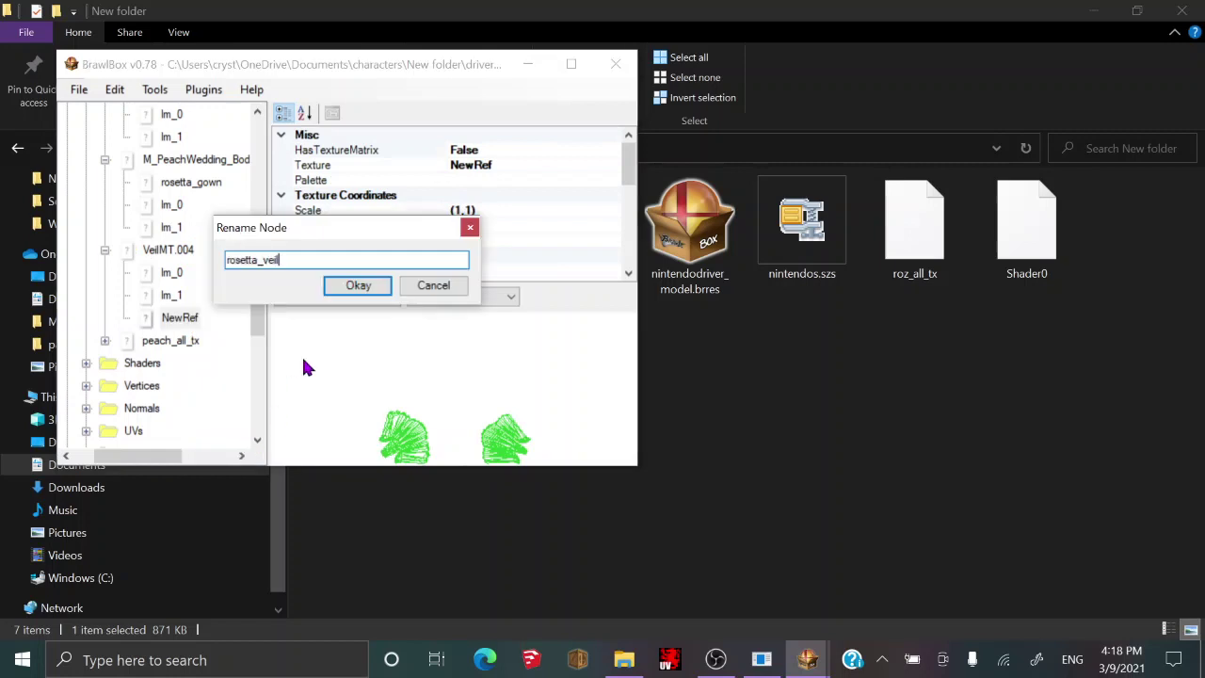
left_click(356, 285)
left_click_drag(180, 320, 168, 275)
Check peach_all_tx's peach_all reference name and add a new texture reference.
left_click(132, 343)
left_click(104, 340)
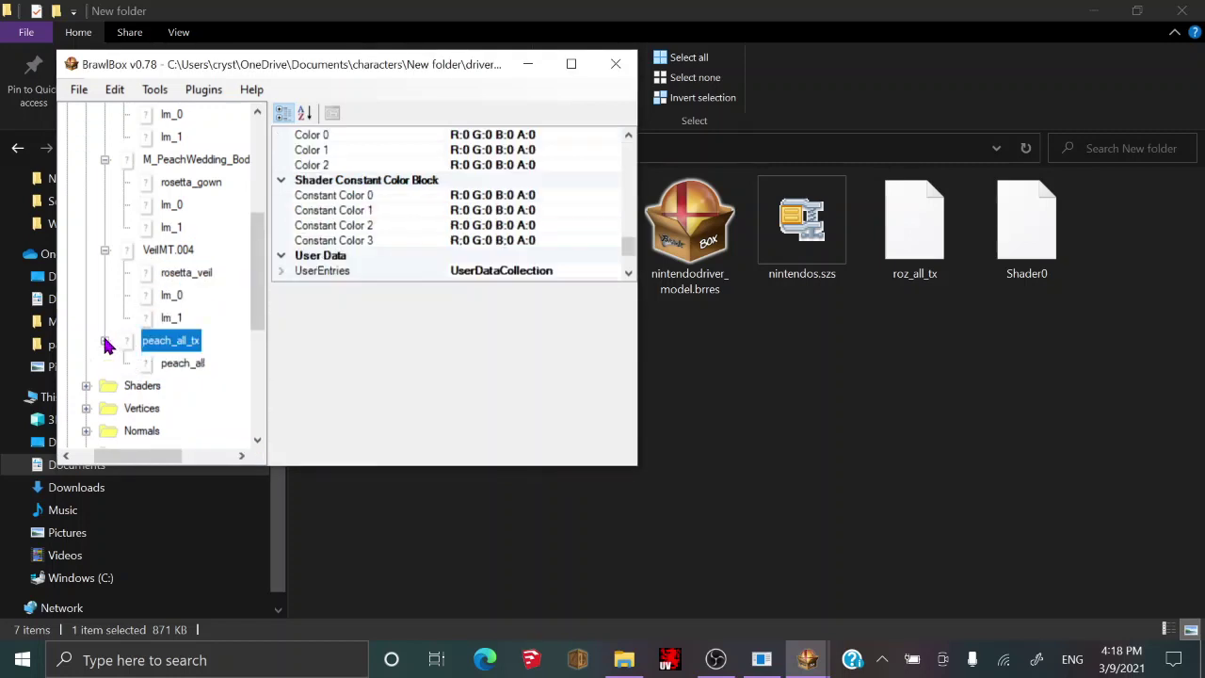
right_click(175, 370)
left_click(235, 480)
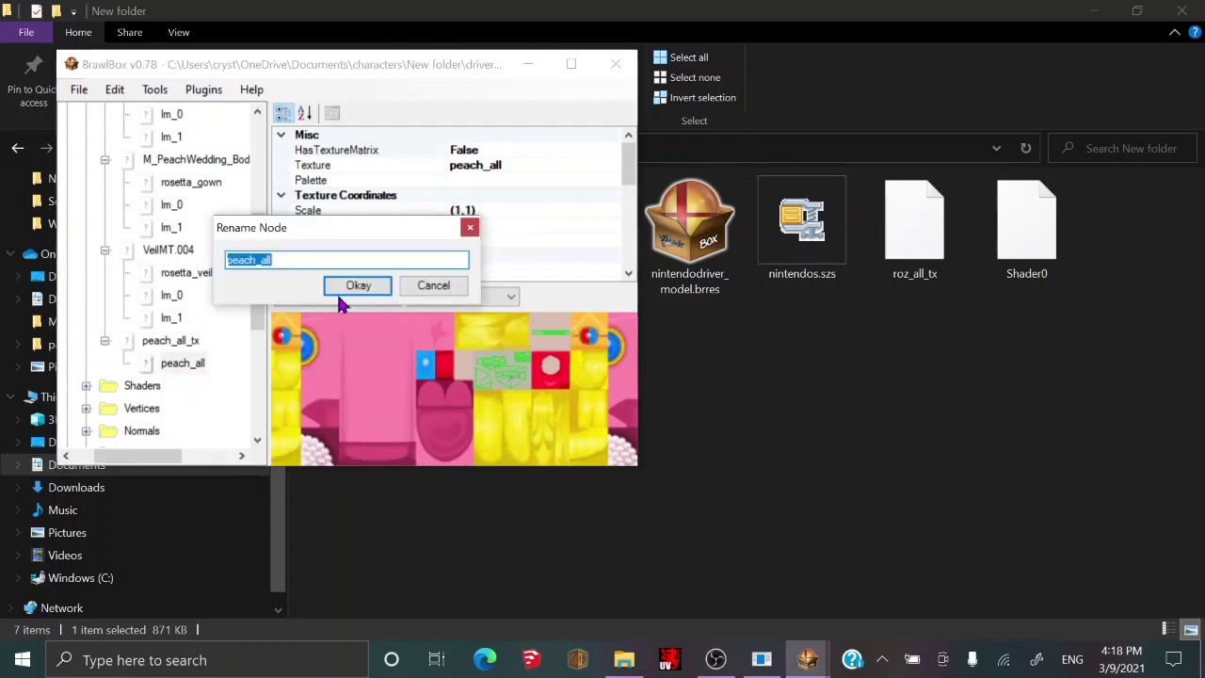
left_click(343, 290)
left_click(165, 341)
right_click(160, 341)
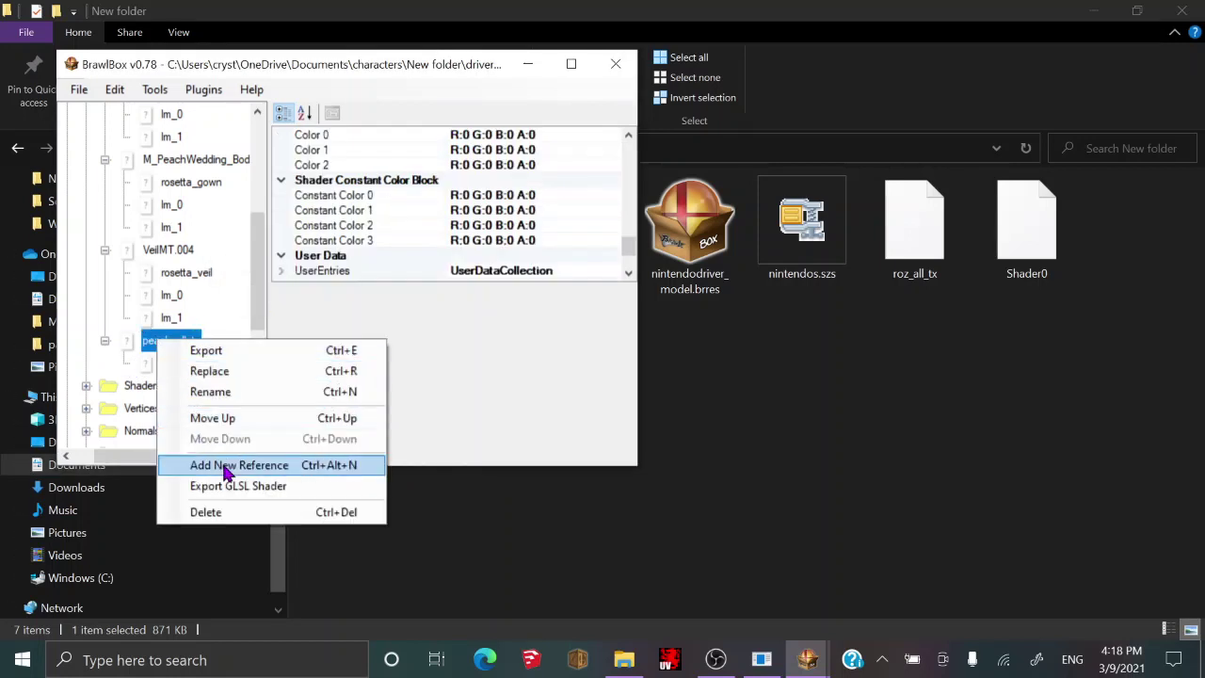
left_click(226, 468)
Replace peach_all_tx's data with roz_all_tx and delete the imported rosetta_all reference.
right_click(174, 350)
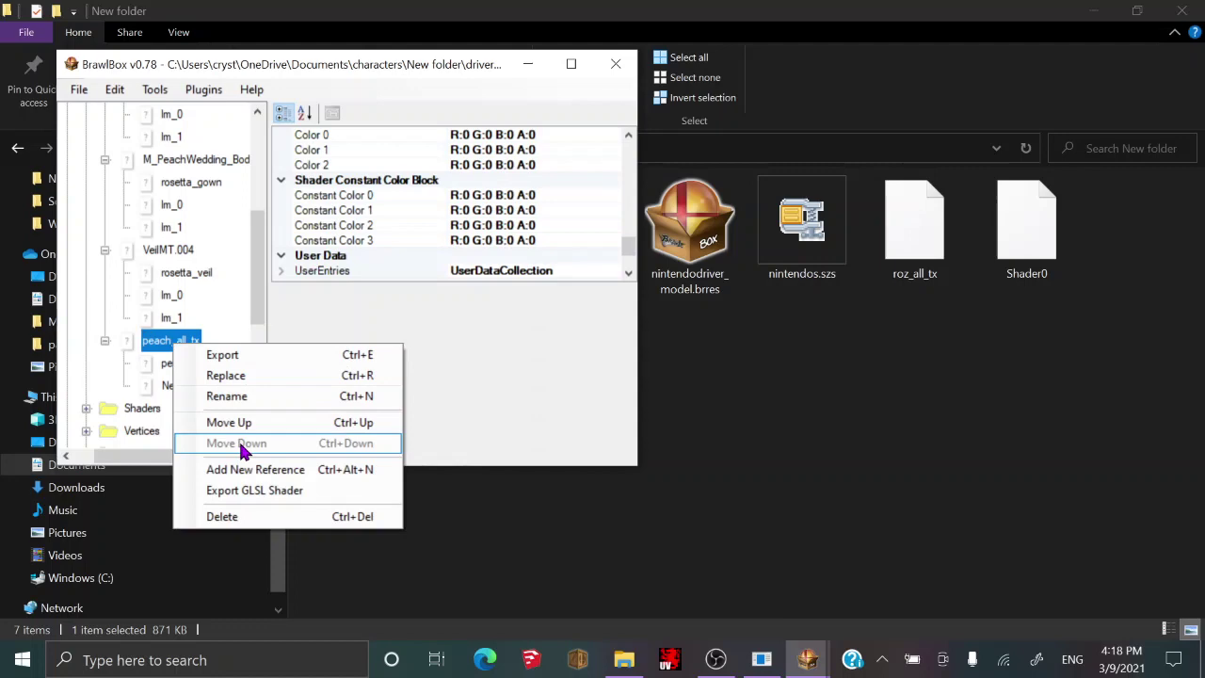
left_click(235, 377)
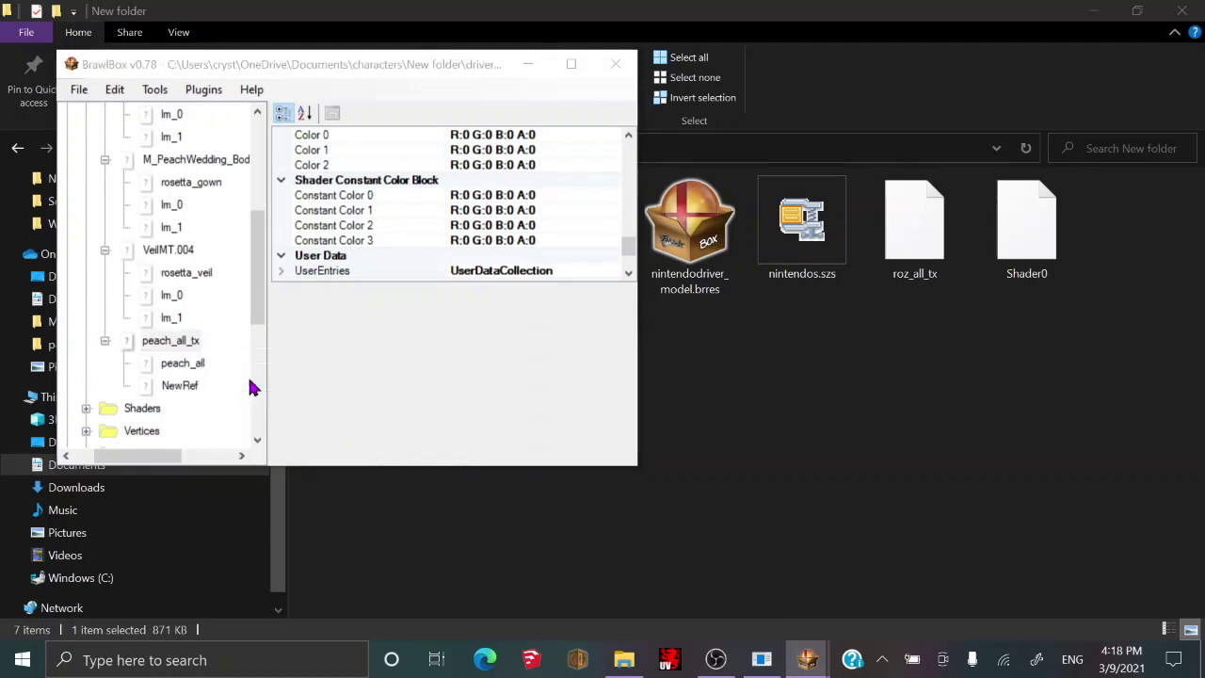
left_click(748, 226)
key("Return")
left_click(193, 367)
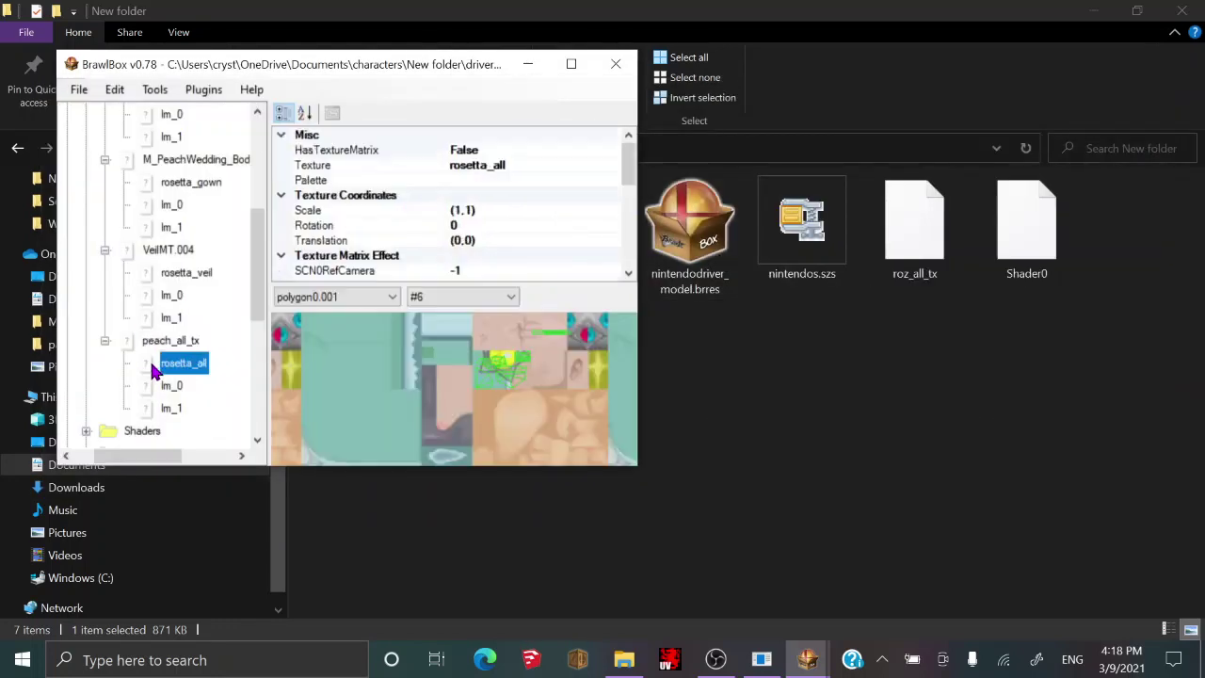
right_click(164, 365)
left_click(215, 508)
Add a new reference named peach_all to peach_all_tx and drag it above lm_0.
right_click(193, 345)
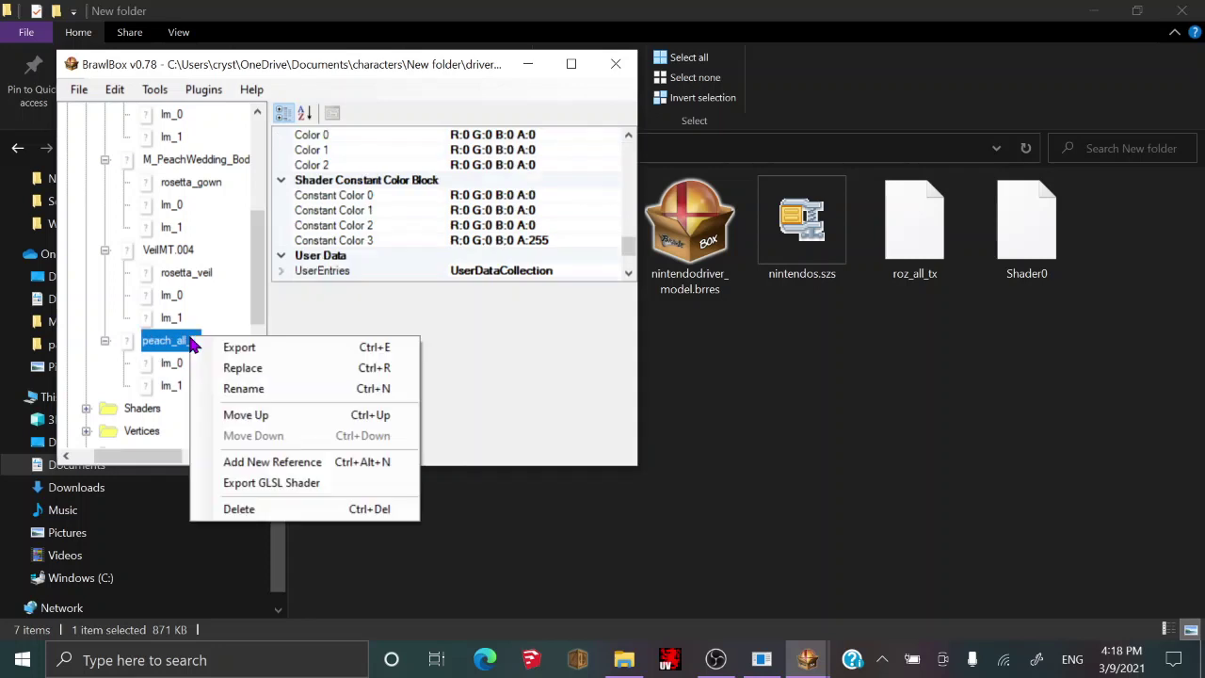
left_click(231, 461)
left_click(179, 407)
right_click(179, 408)
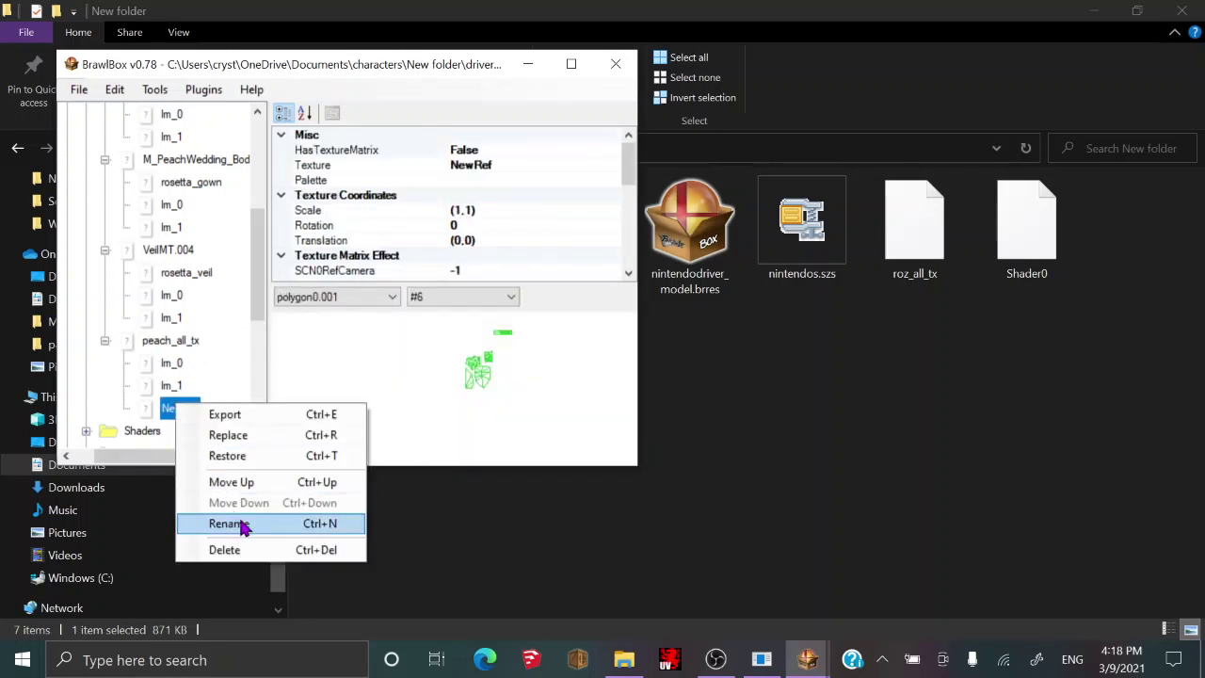
left_click(242, 525)
type("peach_all")
left_click(355, 285)
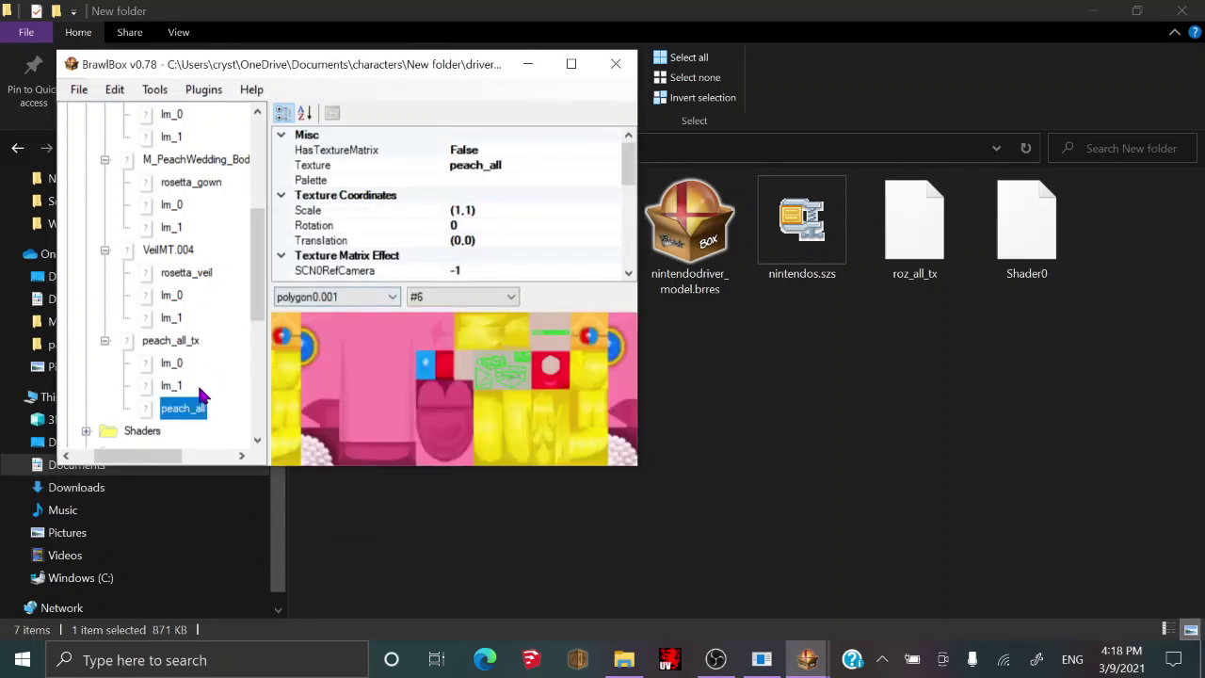
left_click_drag(186, 417, 179, 363)
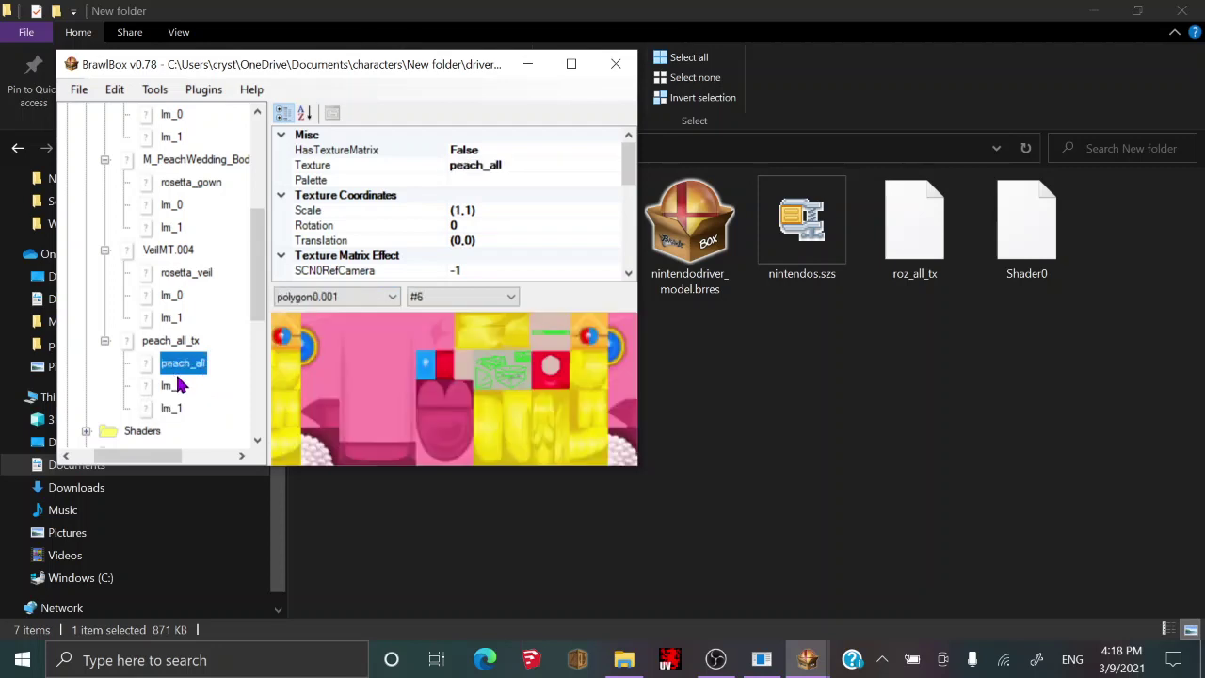
scroll(184, 348, "up", 4)
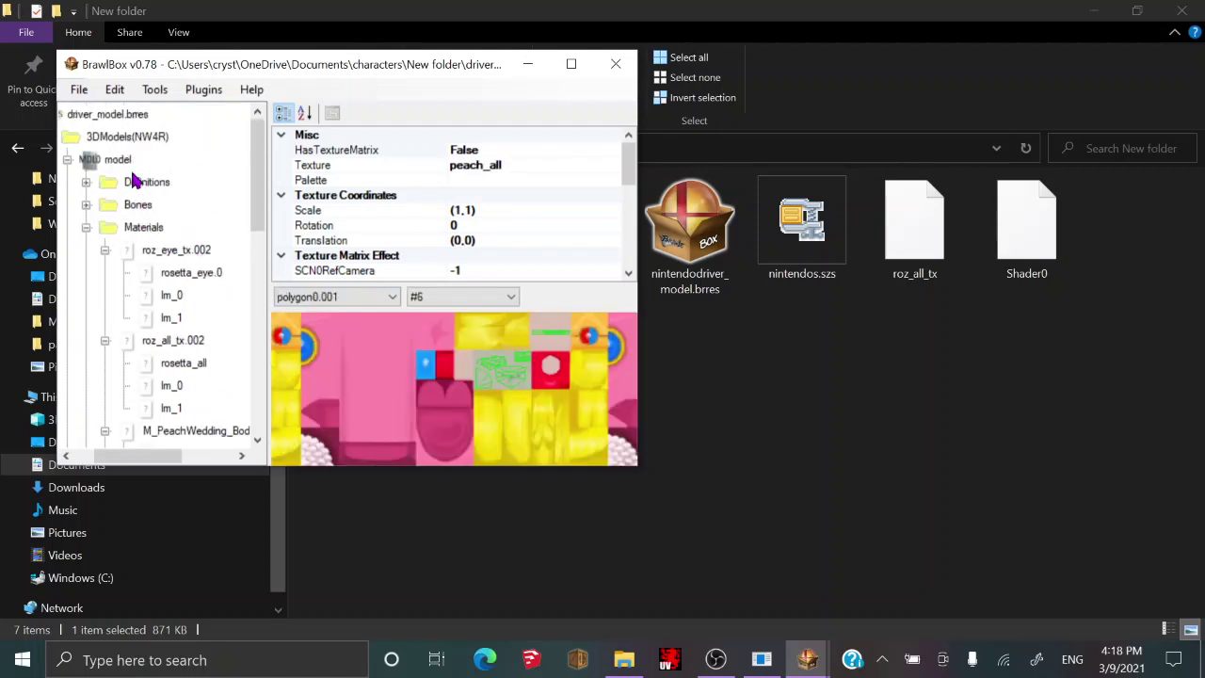
Change the rosetta_gown reference's UWrapMode from Repeat to Mirror.
left_click(117, 159)
scroll(186, 320, "down", 3)
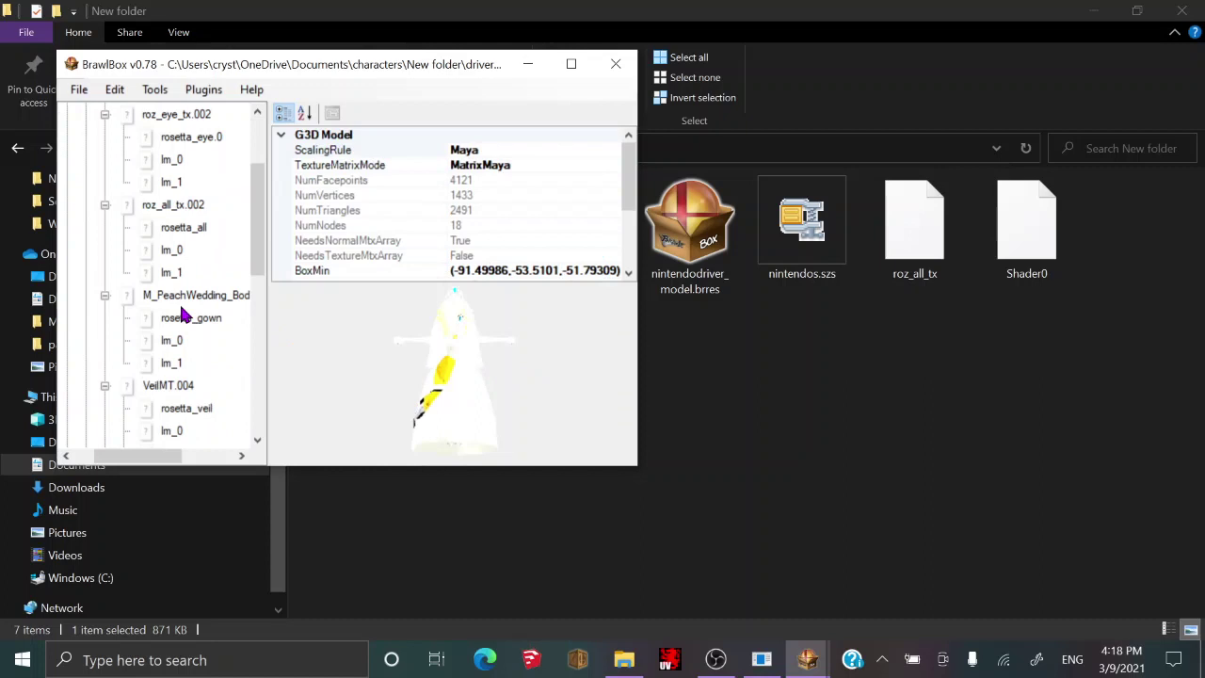
left_click(168, 297)
left_click(171, 274)
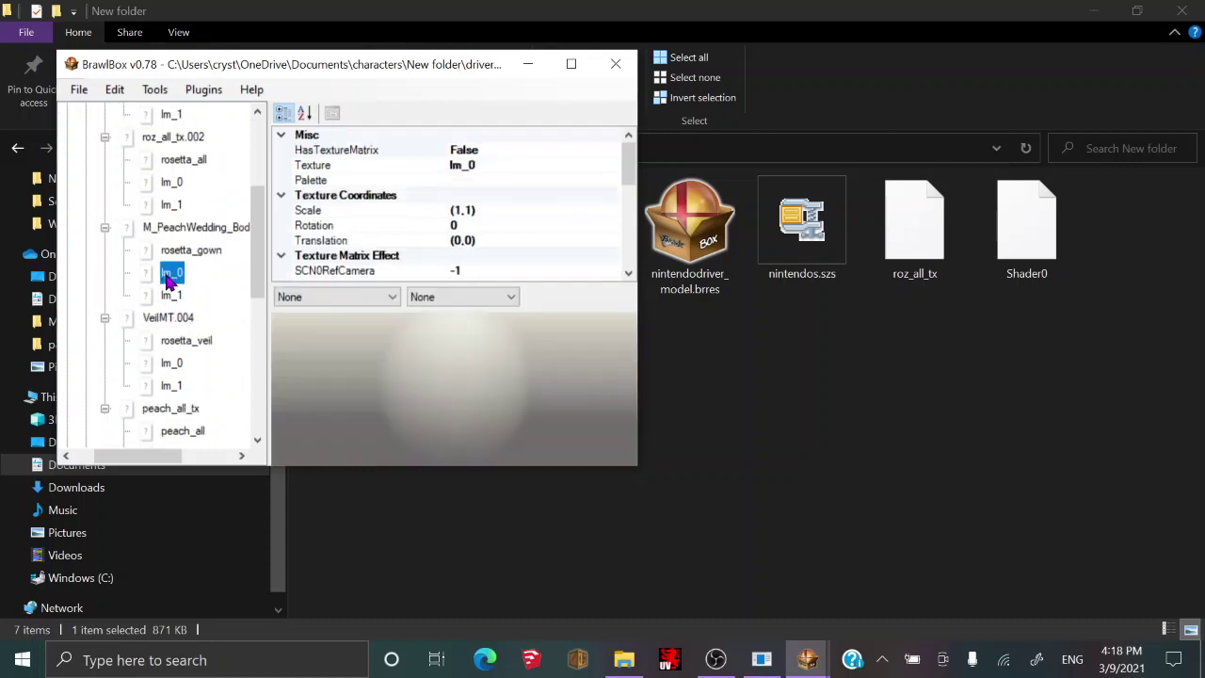
left_click(188, 231)
left_click(191, 251)
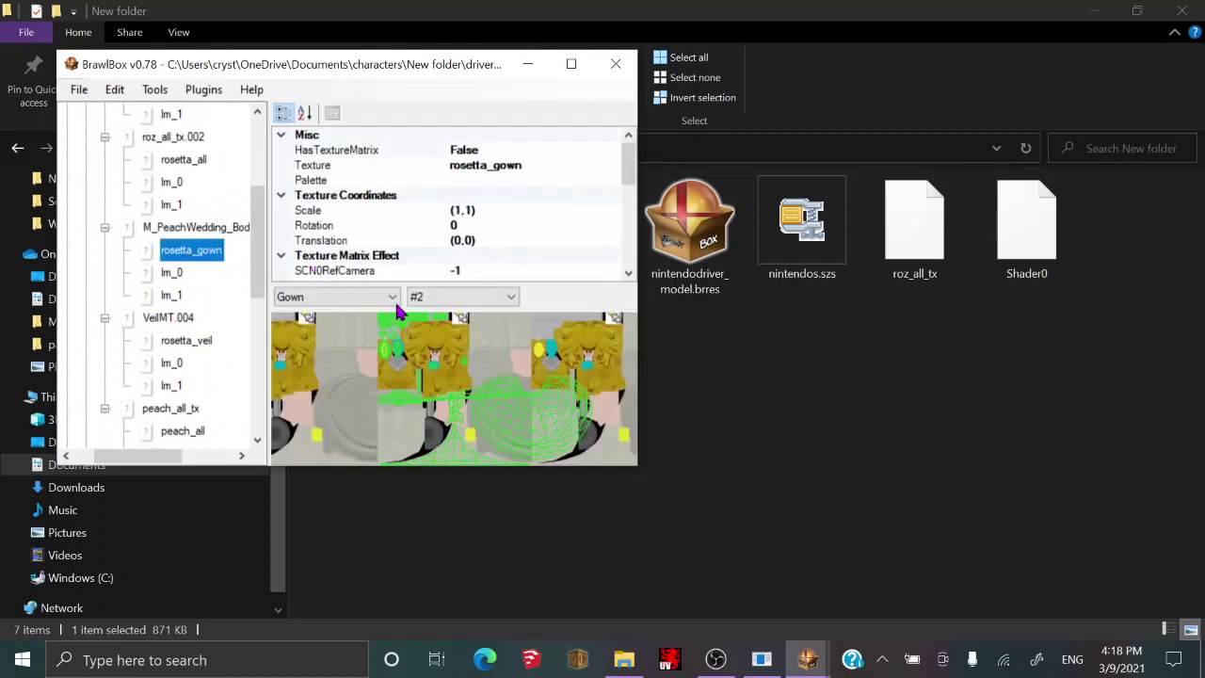
scroll(504, 212, "down", 2)
scroll(516, 241, "down", 1)
left_click(488, 194)
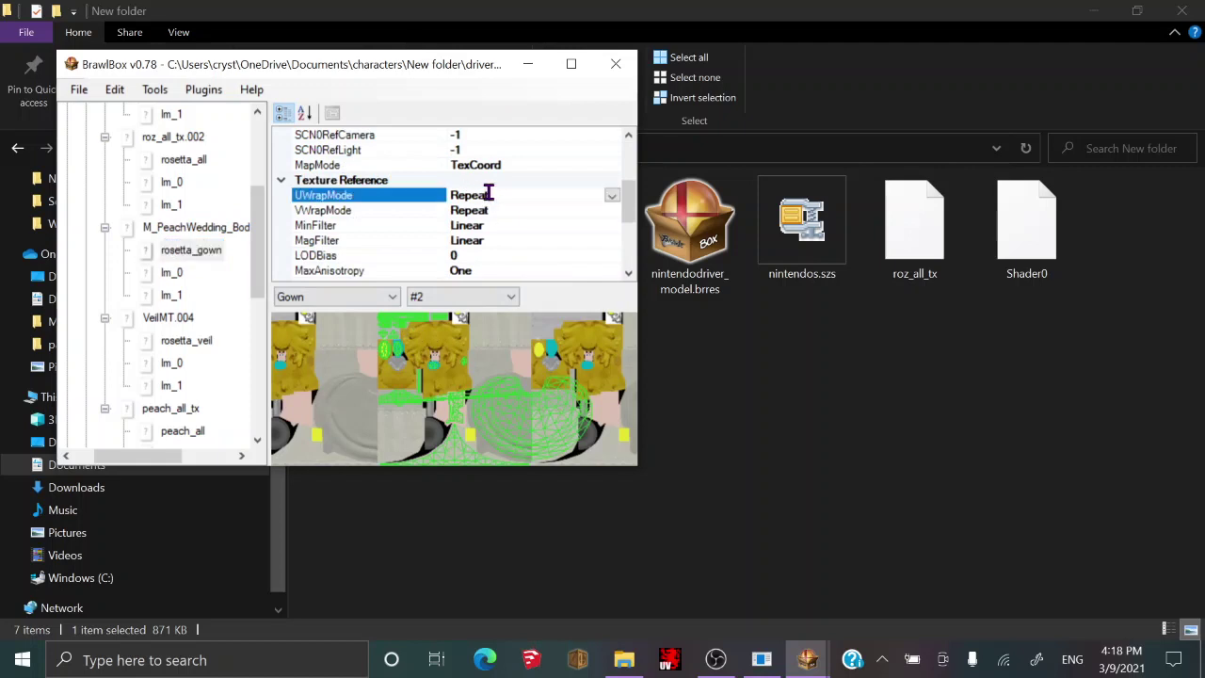
double_click(488, 194)
Preview the whole model to check the mirrored gown texture.
scroll(170, 249, "up", 3)
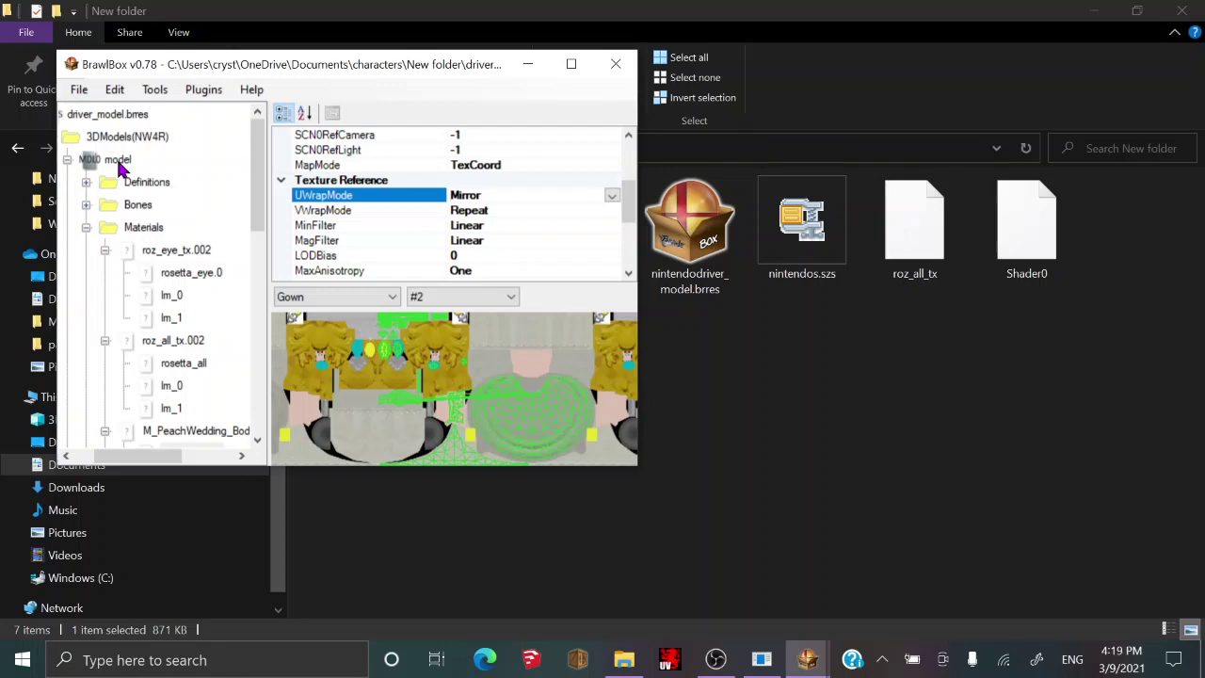
left_click(118, 160)
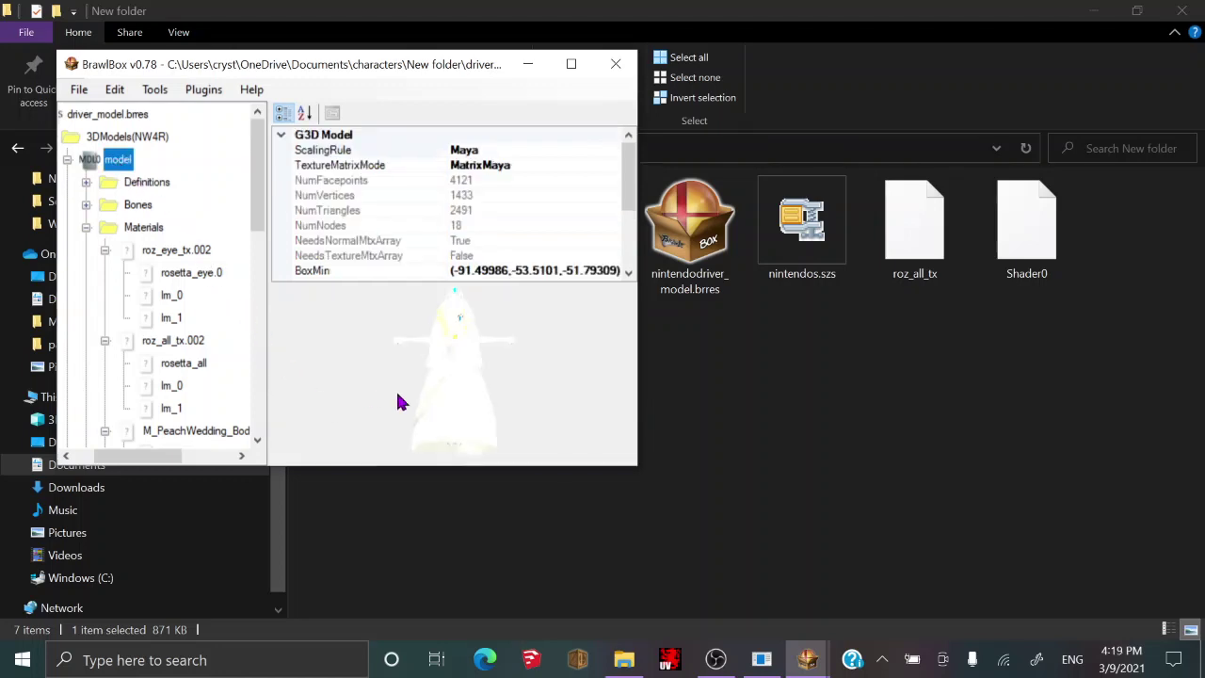
scroll(216, 395, "down", 7)
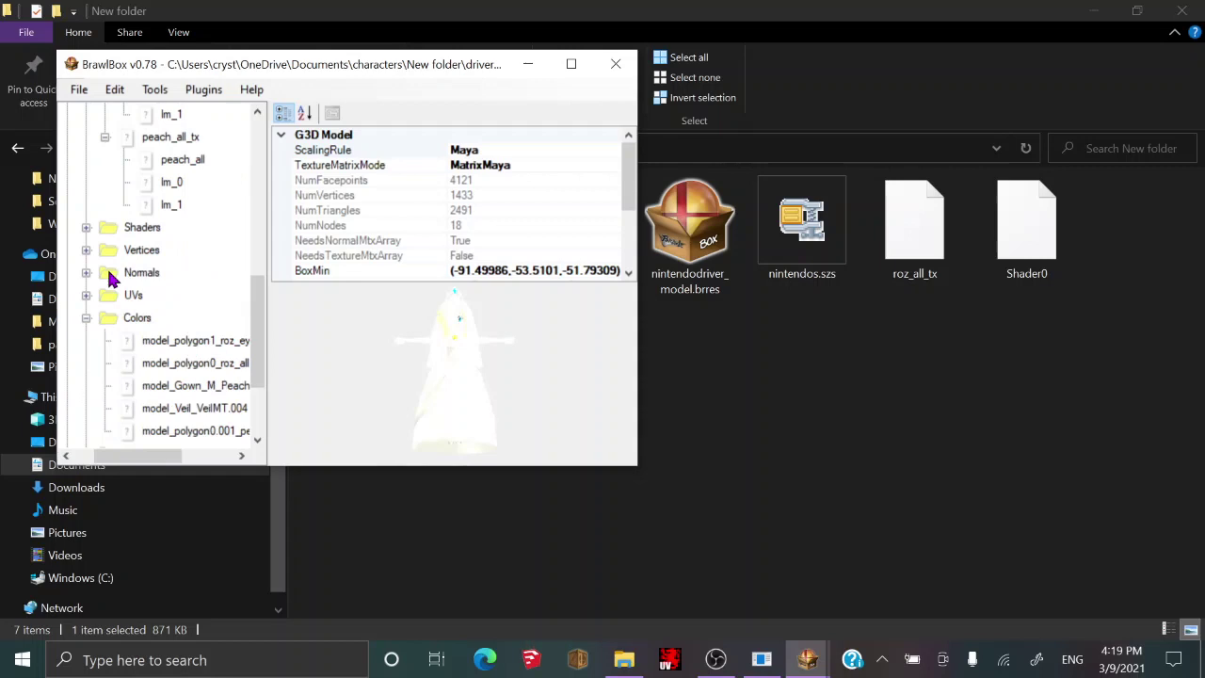
Toggle HasTextureMatrix on the lm_0 and lm_1 references of peach_all_tx and the veil material.
left_click(173, 183)
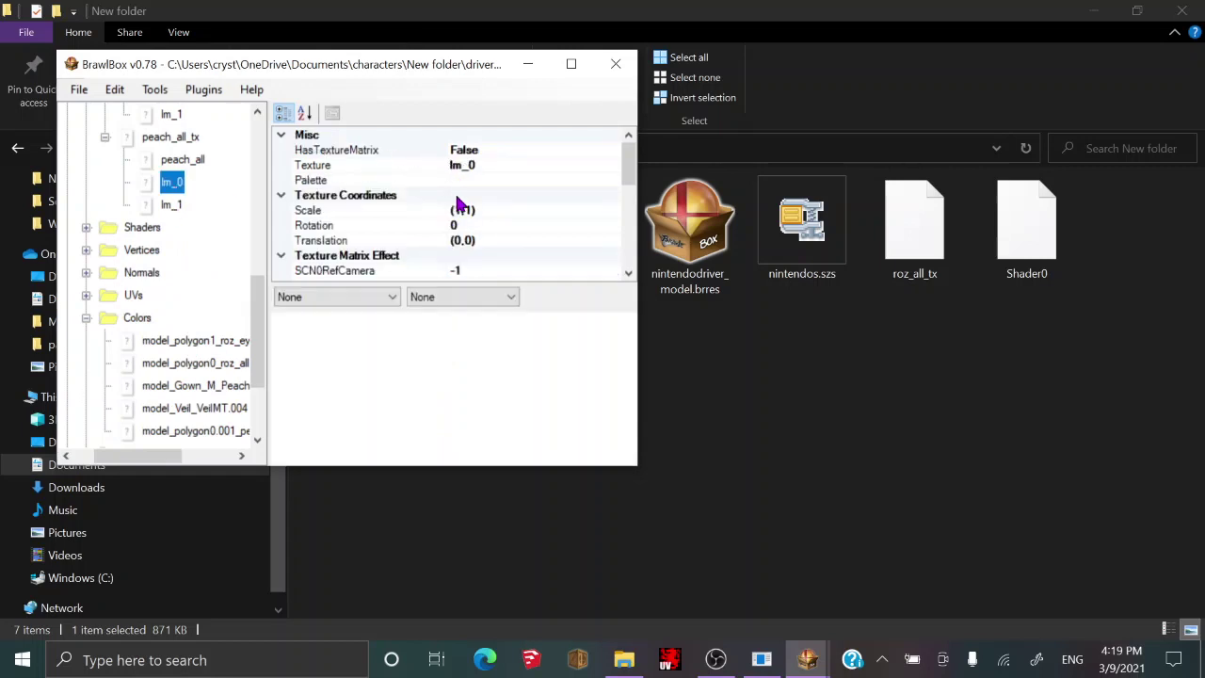
left_click(464, 151)
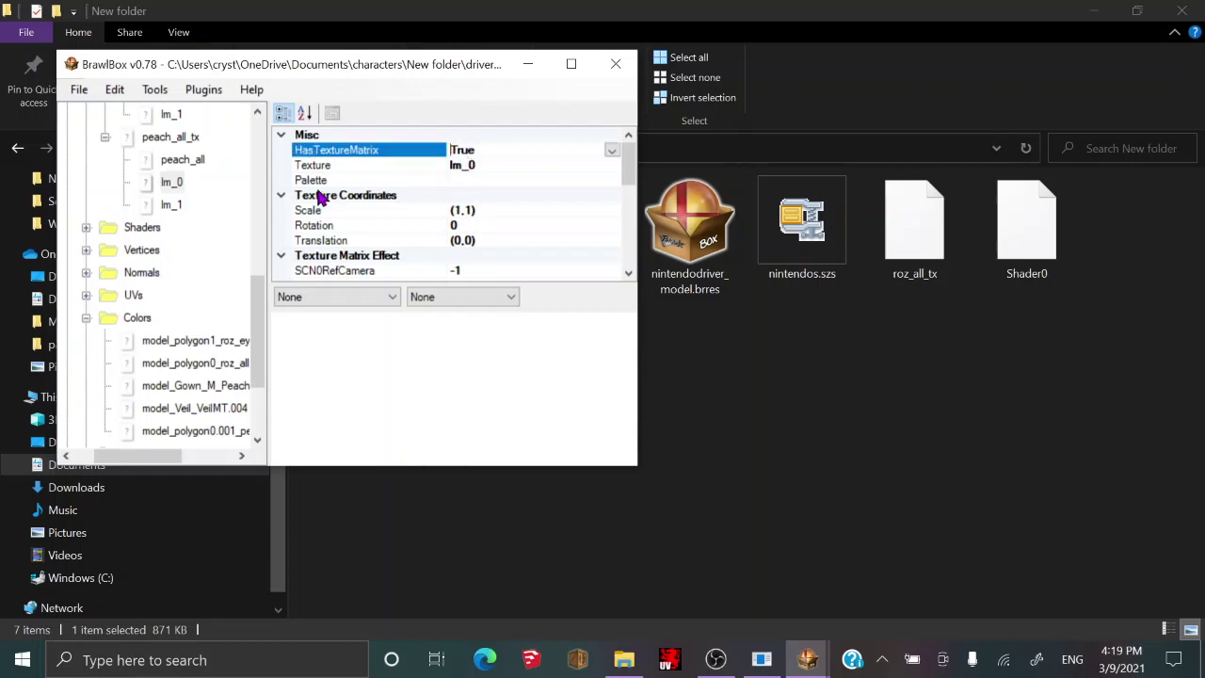
left_click(179, 205)
double_click(485, 154)
scroll(134, 290, "up", 2)
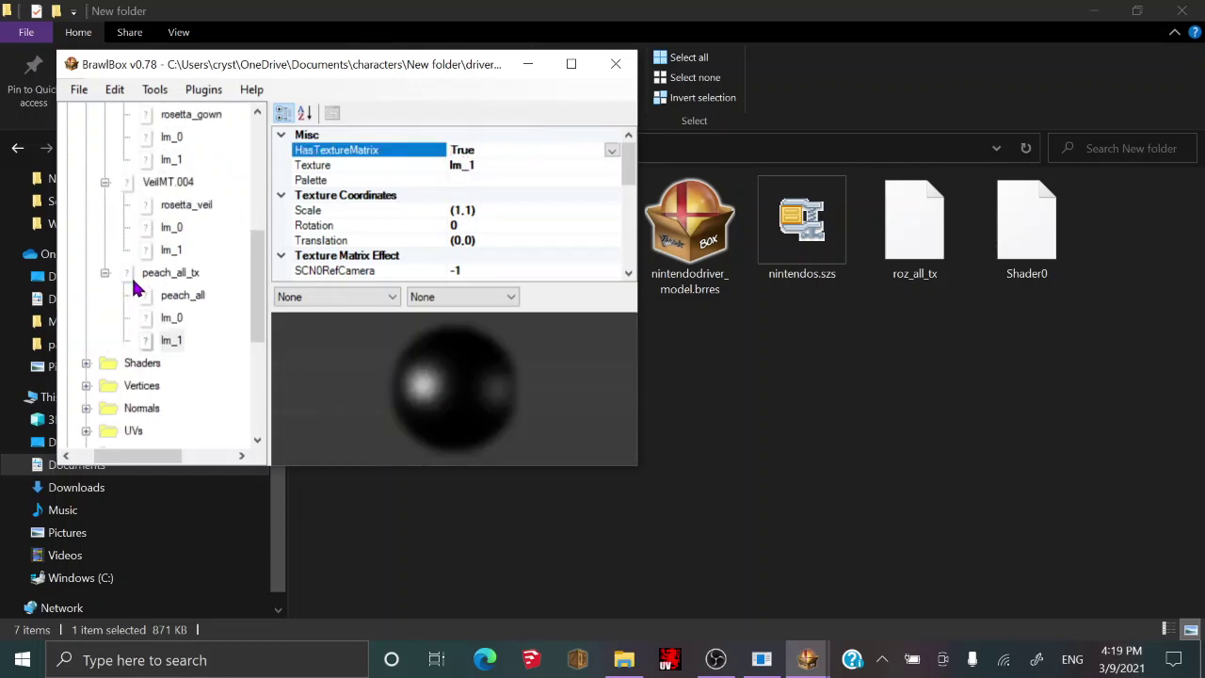
left_click(169, 230)
left_click(480, 151)
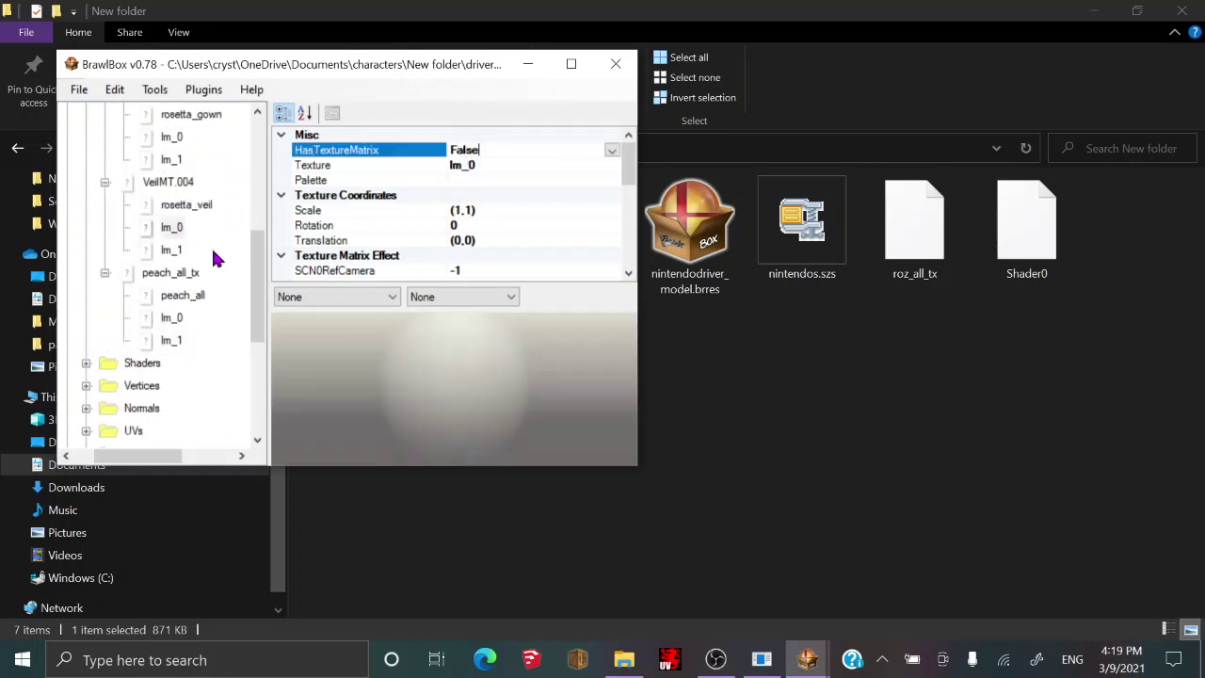
left_click(165, 252)
left_click(482, 149)
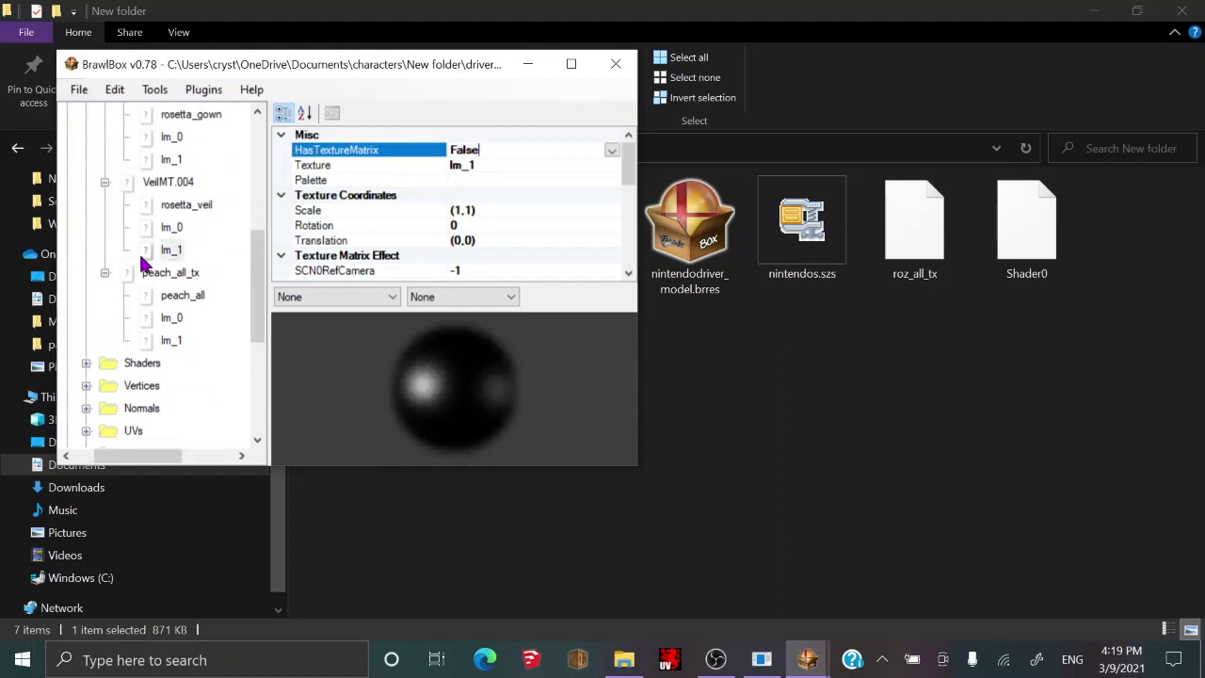
Set HasTextureMatrix to True on lm_0 and lm_1 of the gown material and roz_all_tx.002.
scroll(141, 264, "up", 1)
left_click(164, 229)
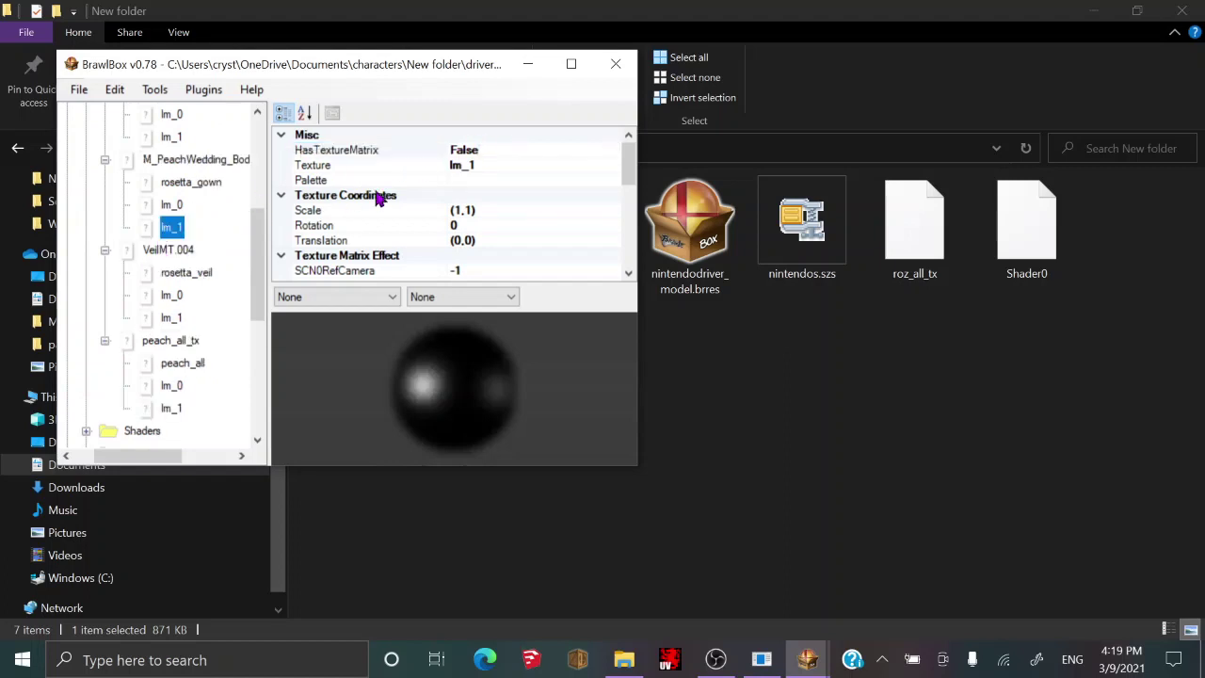
left_click(475, 151)
left_click(171, 207)
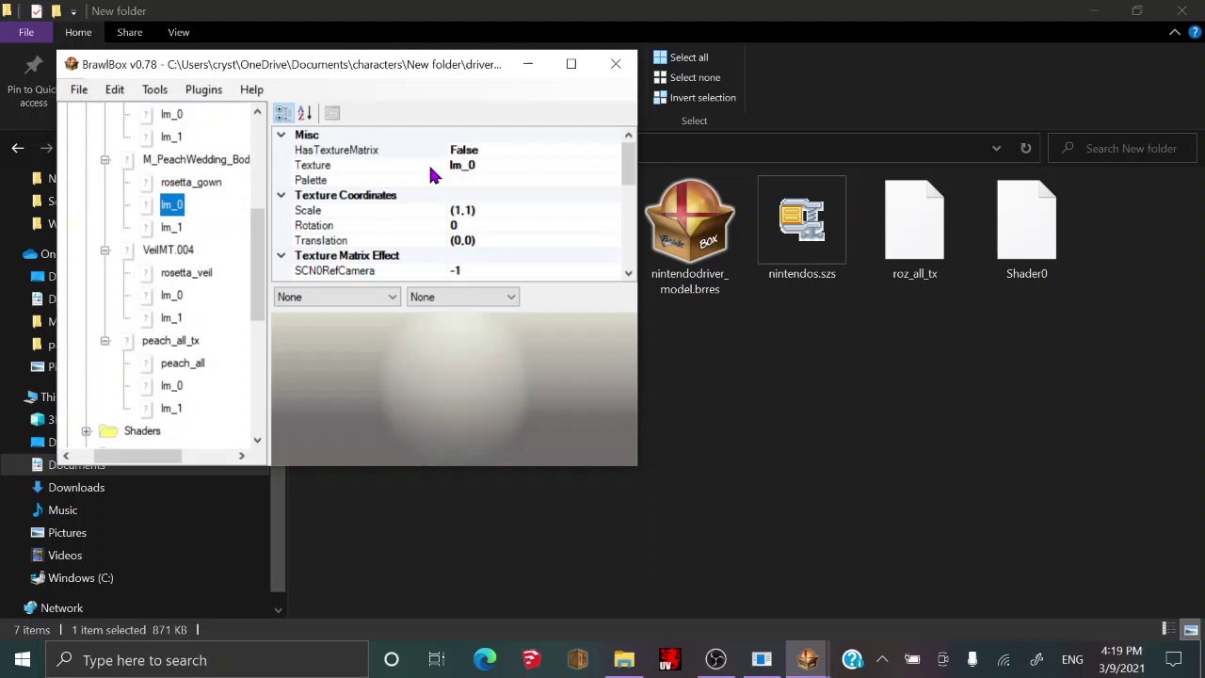
double_click(463, 151)
scroll(171, 282, "up", 1)
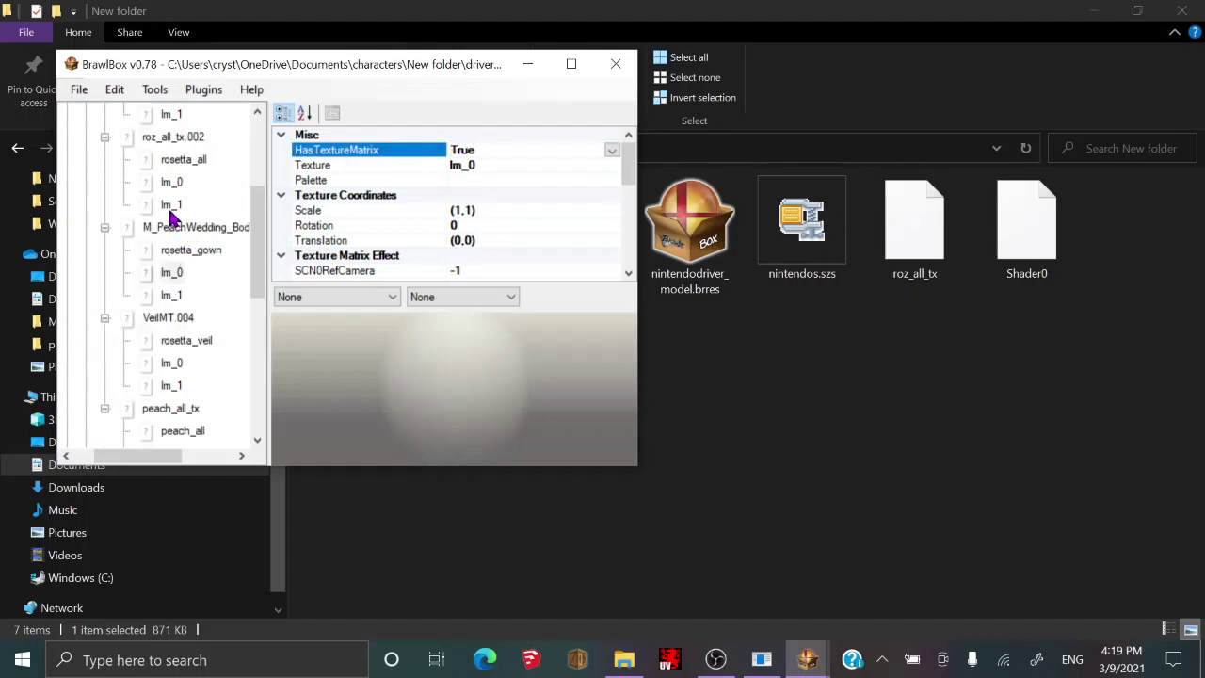
left_click(172, 205)
double_click(466, 149)
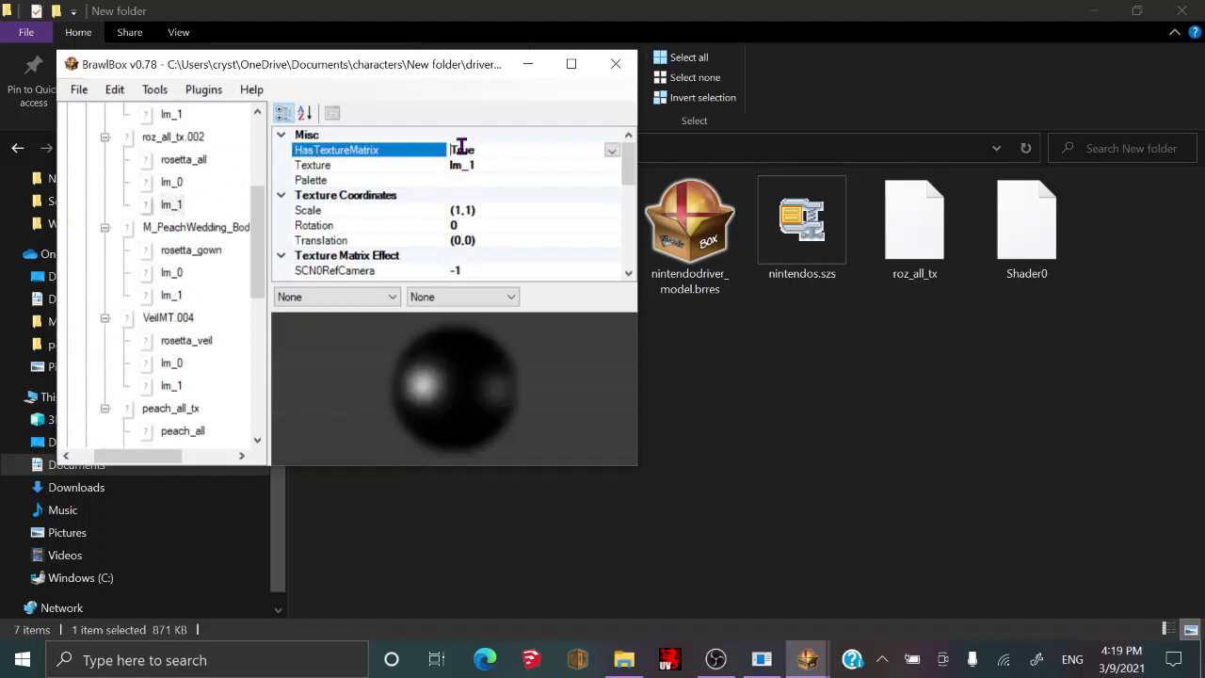
left_click(171, 183)
left_click(514, 153)
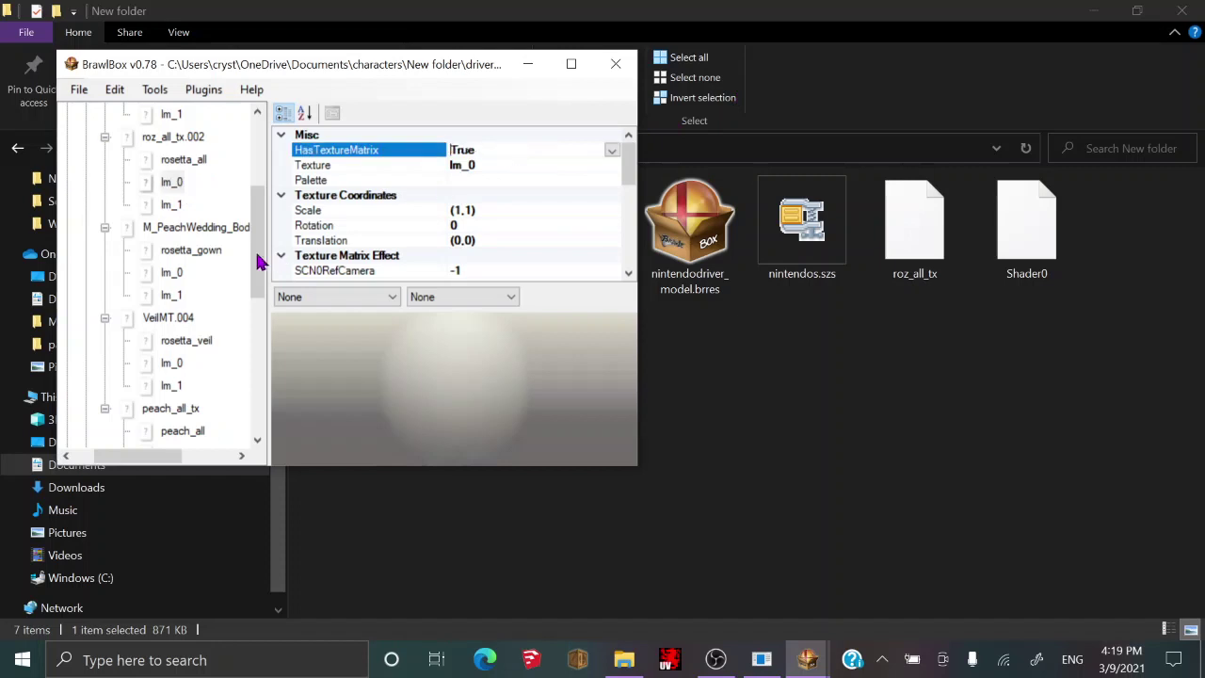
Toggle HasTextureMatrix on the lm_1 and lm_0 references under roz_eye_tx.002.
scroll(260, 262, "up", 1)
left_click(171, 182)
left_click(481, 150)
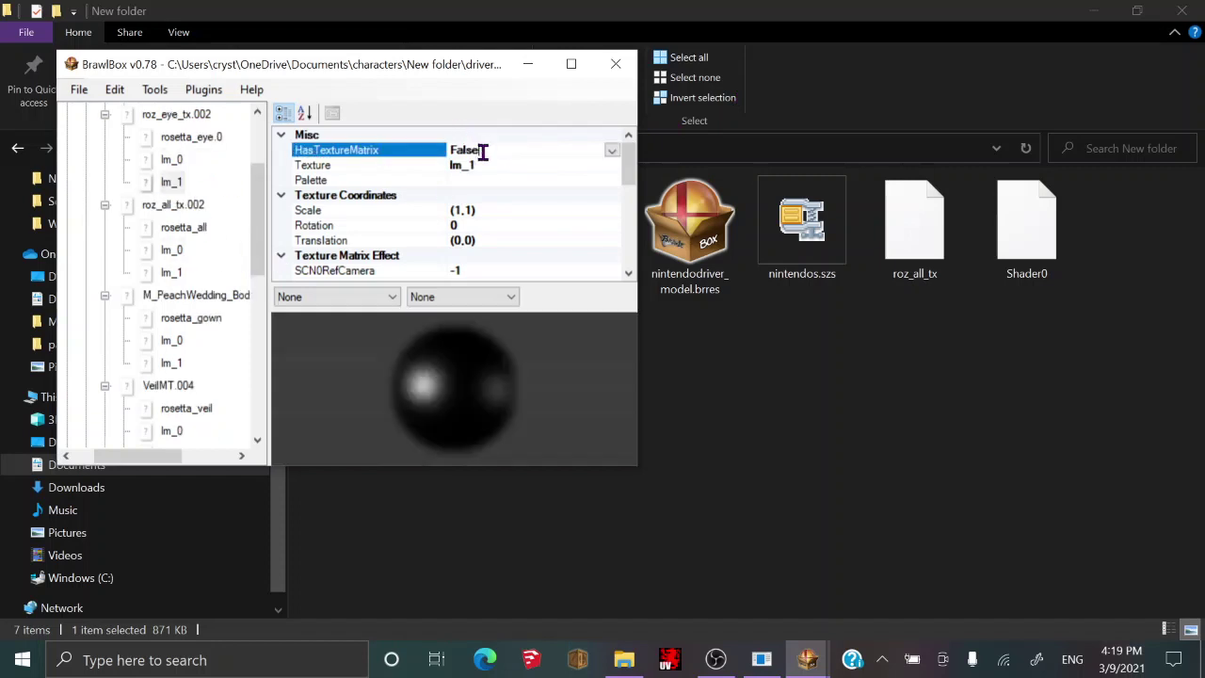
left_click(167, 163)
left_click(485, 154)
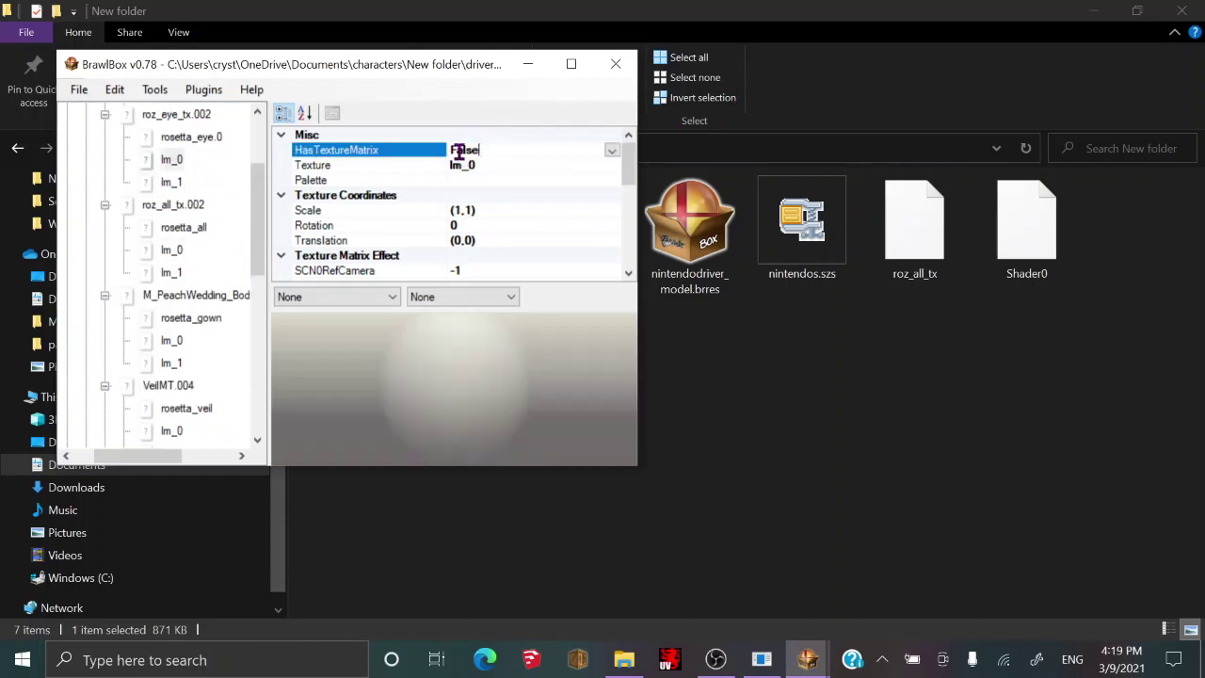
scroll(198, 281, "down", 5)
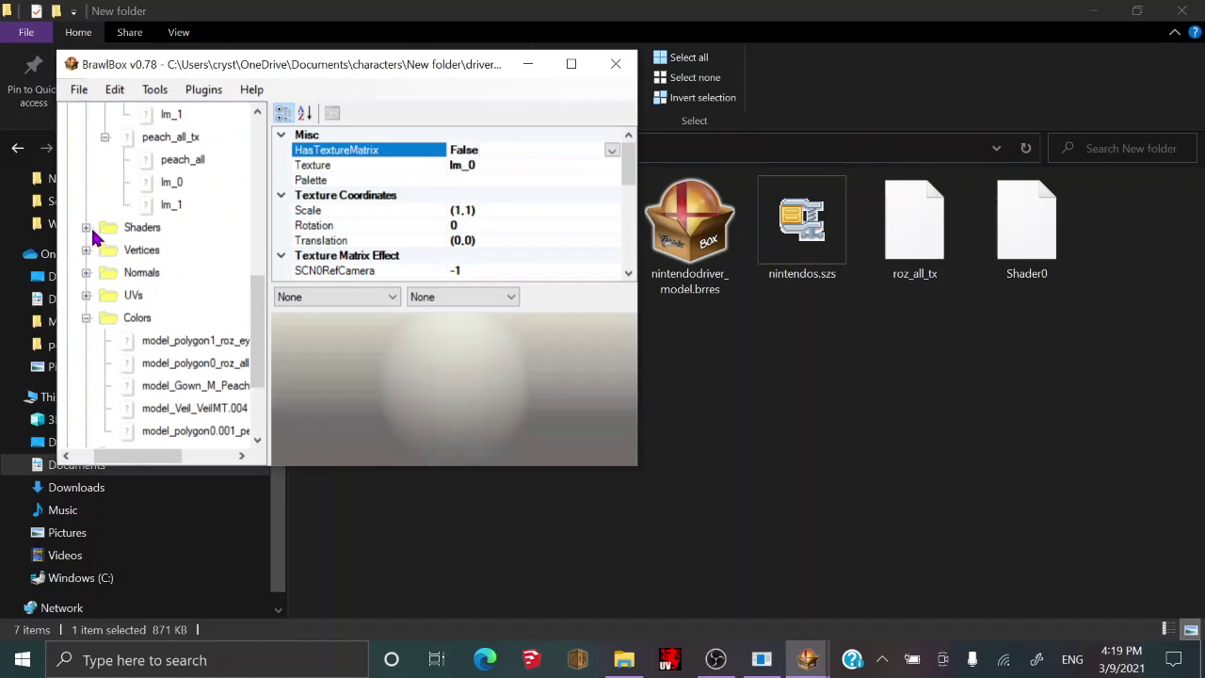
Expand Shaders and replace Shader0 with the Shader0 file, giving TextureRef0–2 True.
left_click(86, 228)
right_click(160, 254)
left_click(179, 285)
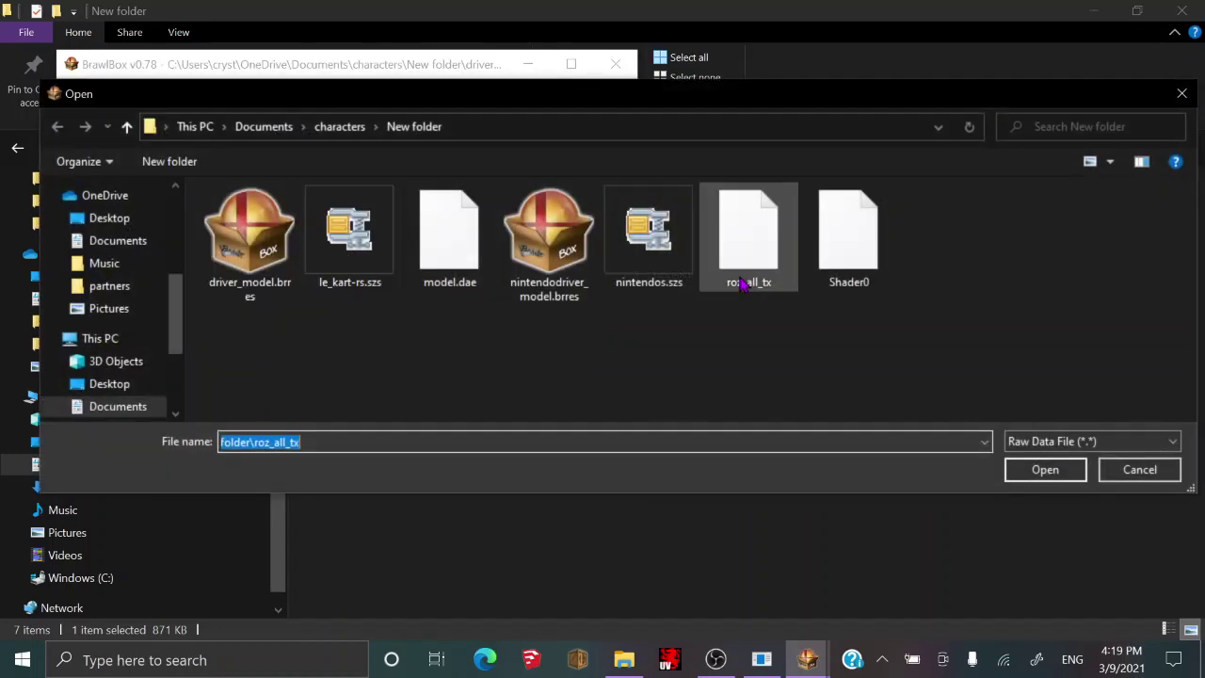
double_click(813, 269)
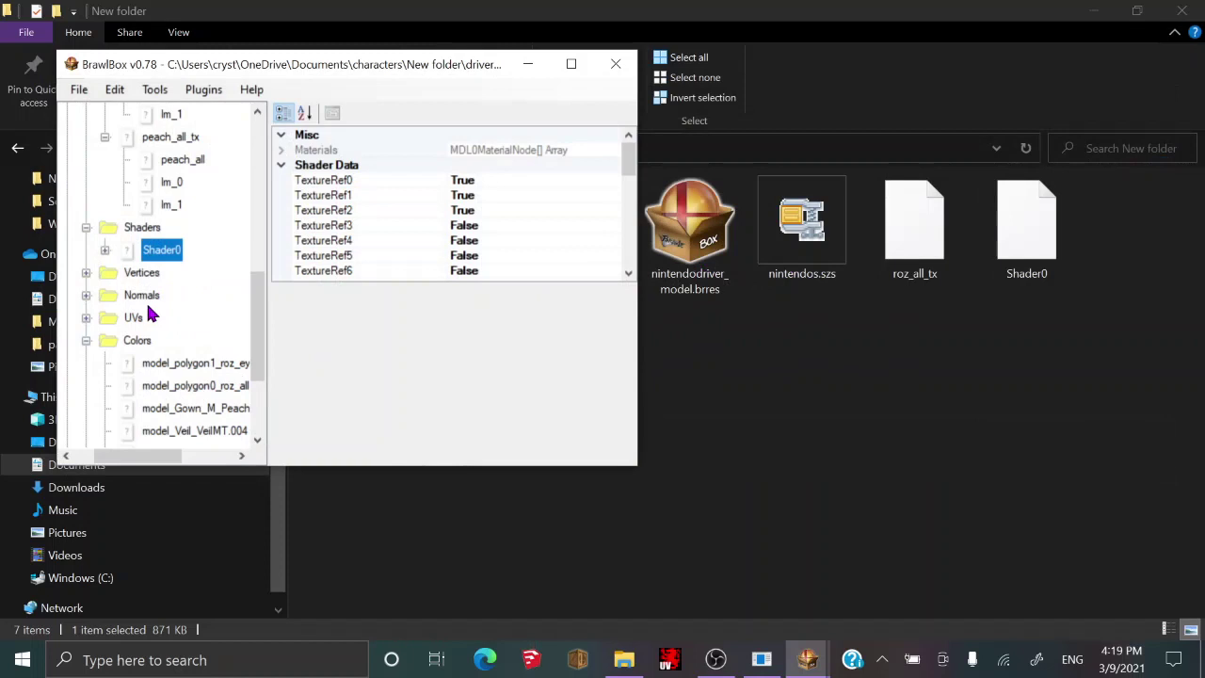
scroll(151, 315, "down", 2)
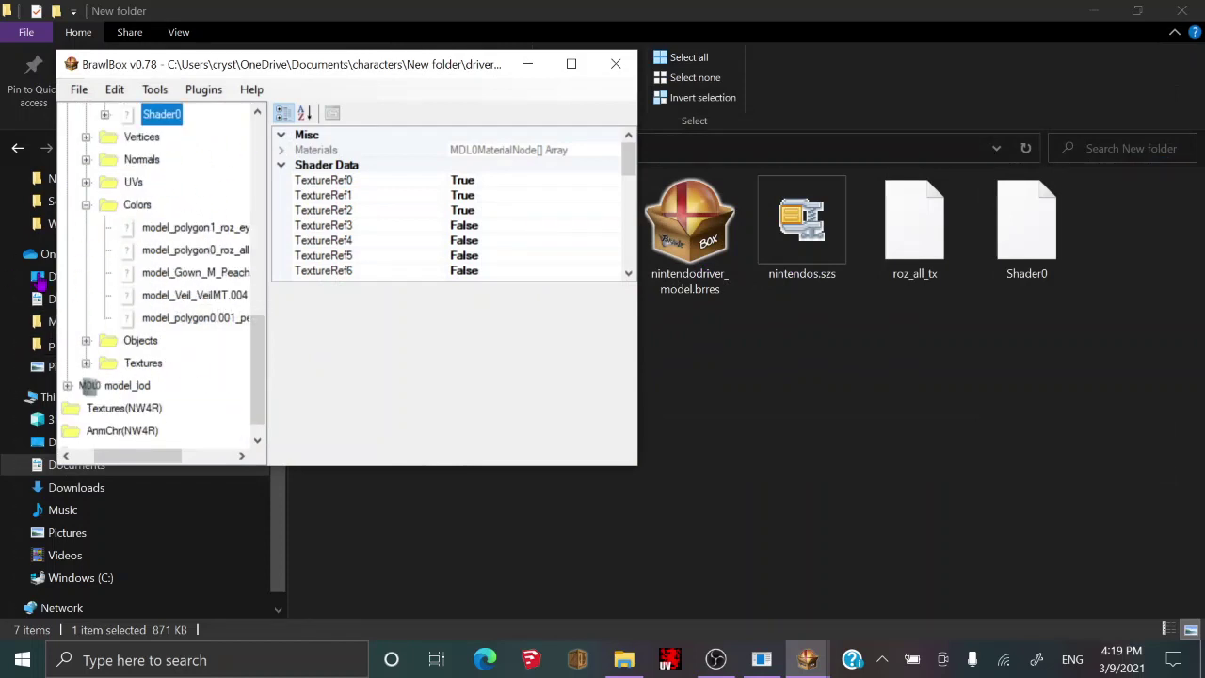
Change the eye polygon's colour entry [0] alpha from 255 to 254.
left_click(195, 229)
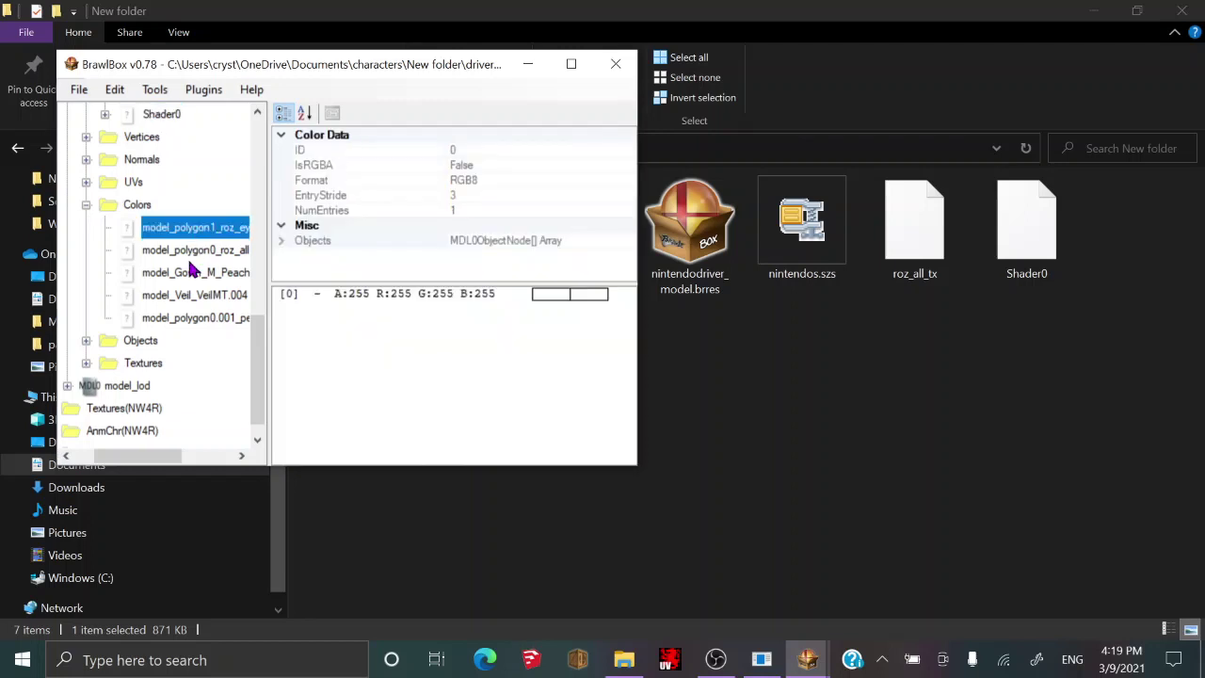
left_click(191, 272)
left_click(190, 295)
left_click(190, 317)
left_click(196, 229)
double_click(328, 295)
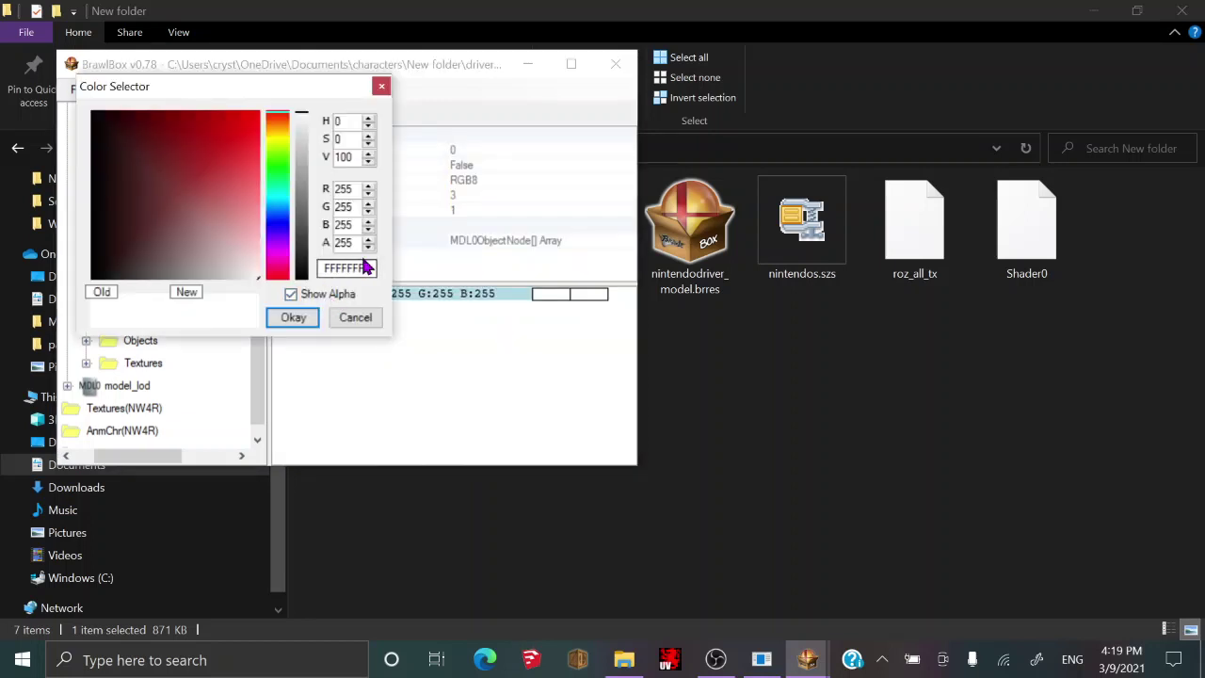
left_click(312, 319)
Set colour entry [0] alpha to 254 on the second and gown colour nodes.
left_click(172, 251)
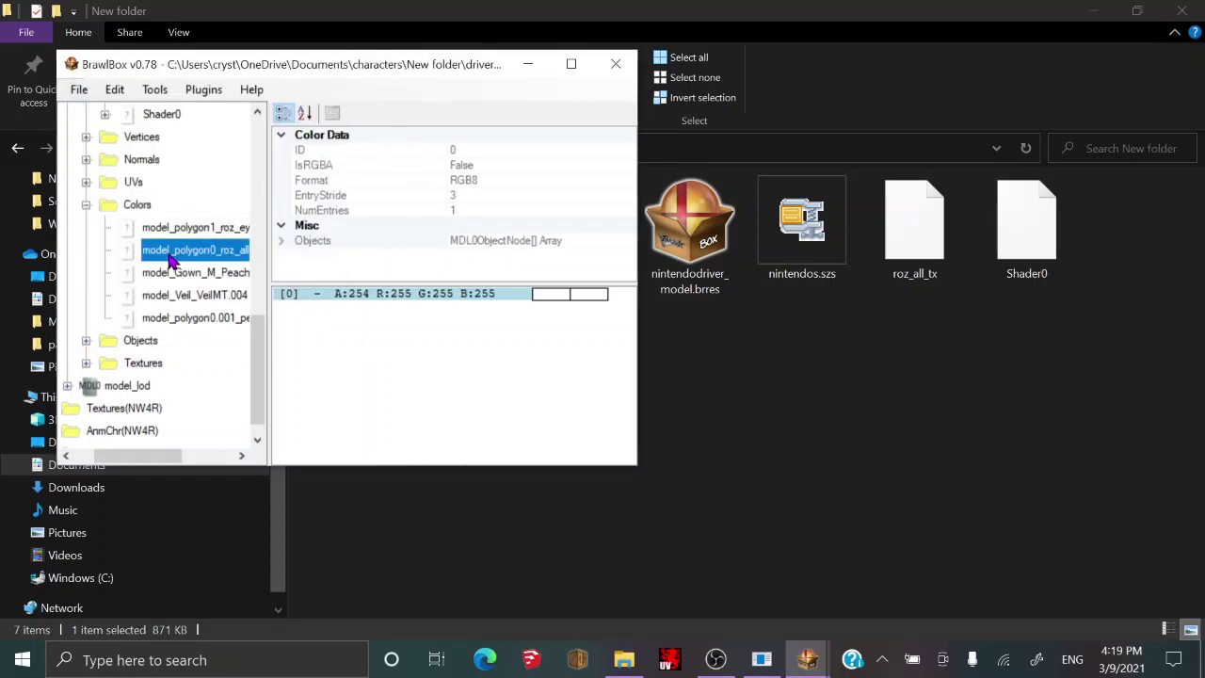
double_click(336, 294)
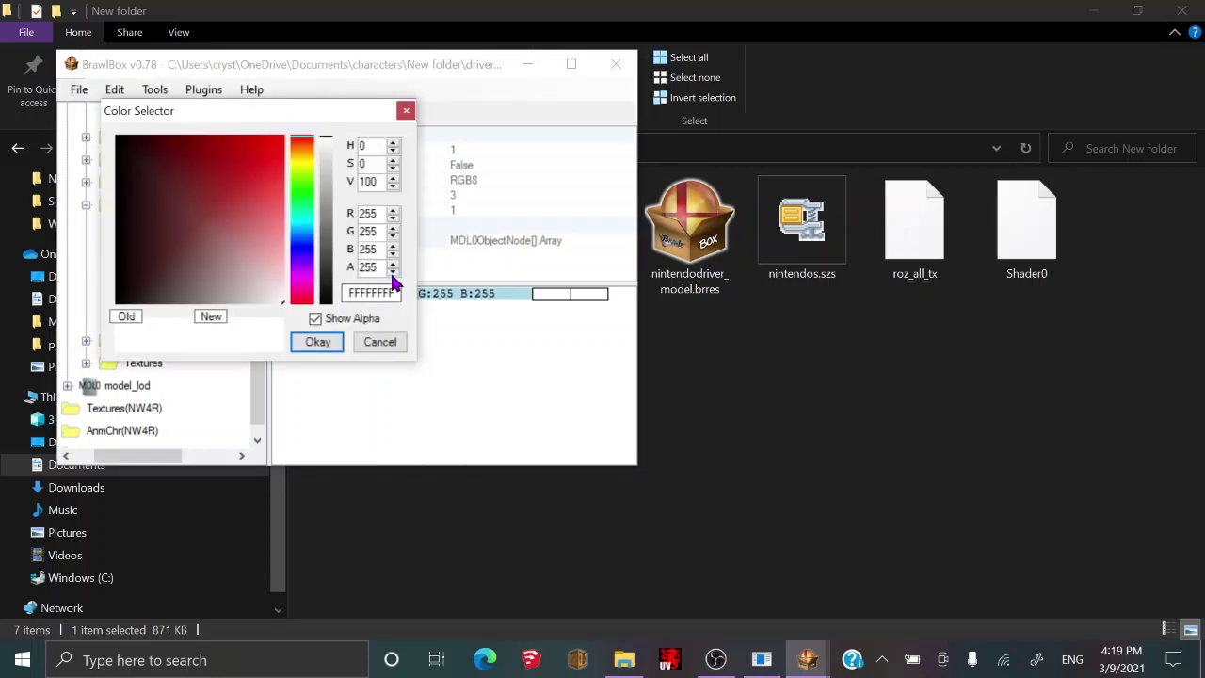
left_click(318, 342)
left_click(205, 274)
double_click(323, 295)
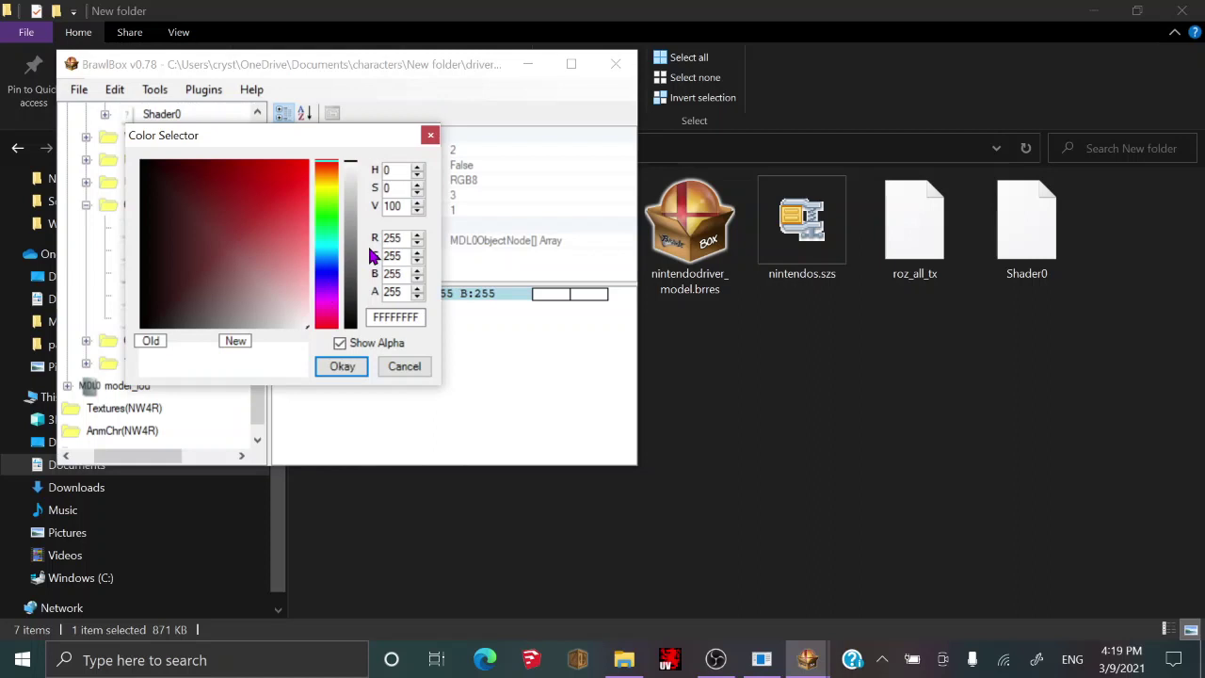
left_click(341, 367)
Lower colour entry [0] alpha to 254 on model_Veil_VeilMT.004 and the last colour node.
left_click(202, 292)
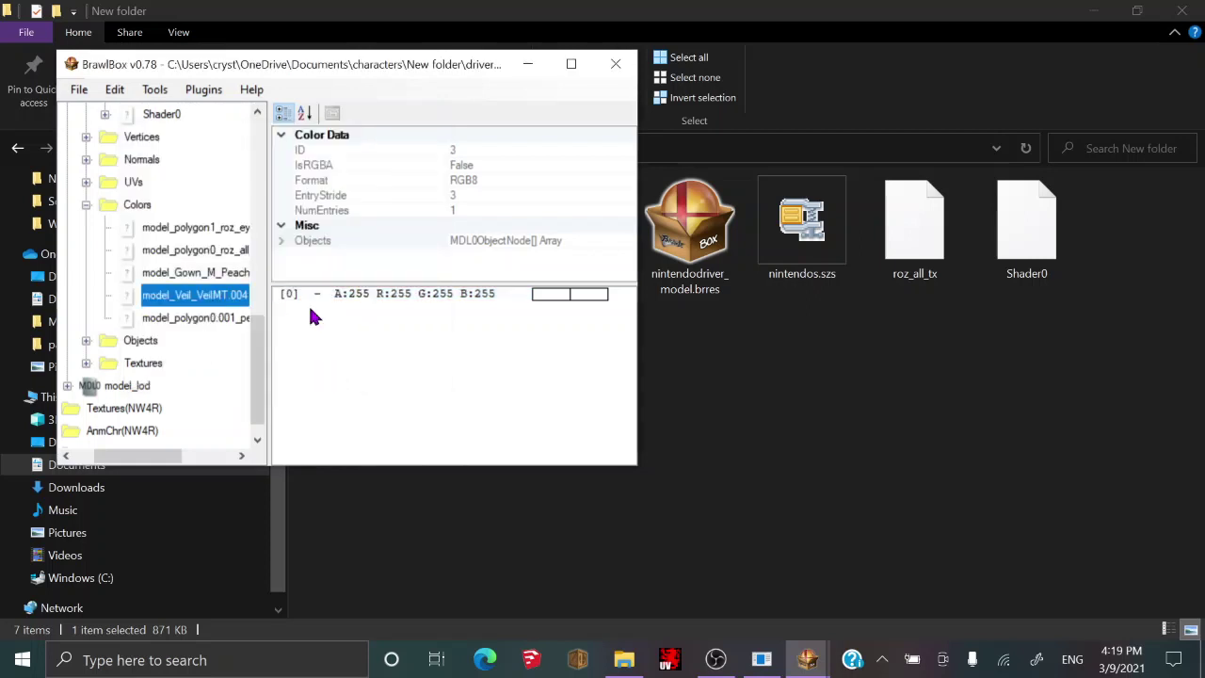
double_click(334, 295)
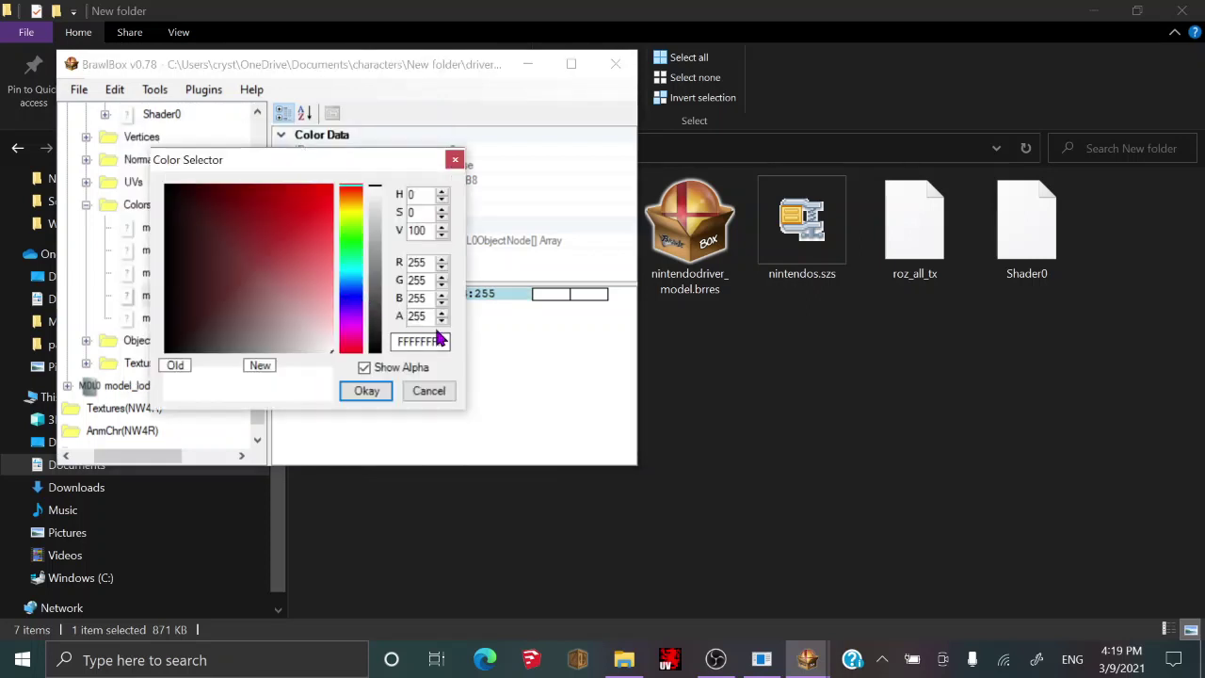
left_click(367, 390)
left_click(225, 319)
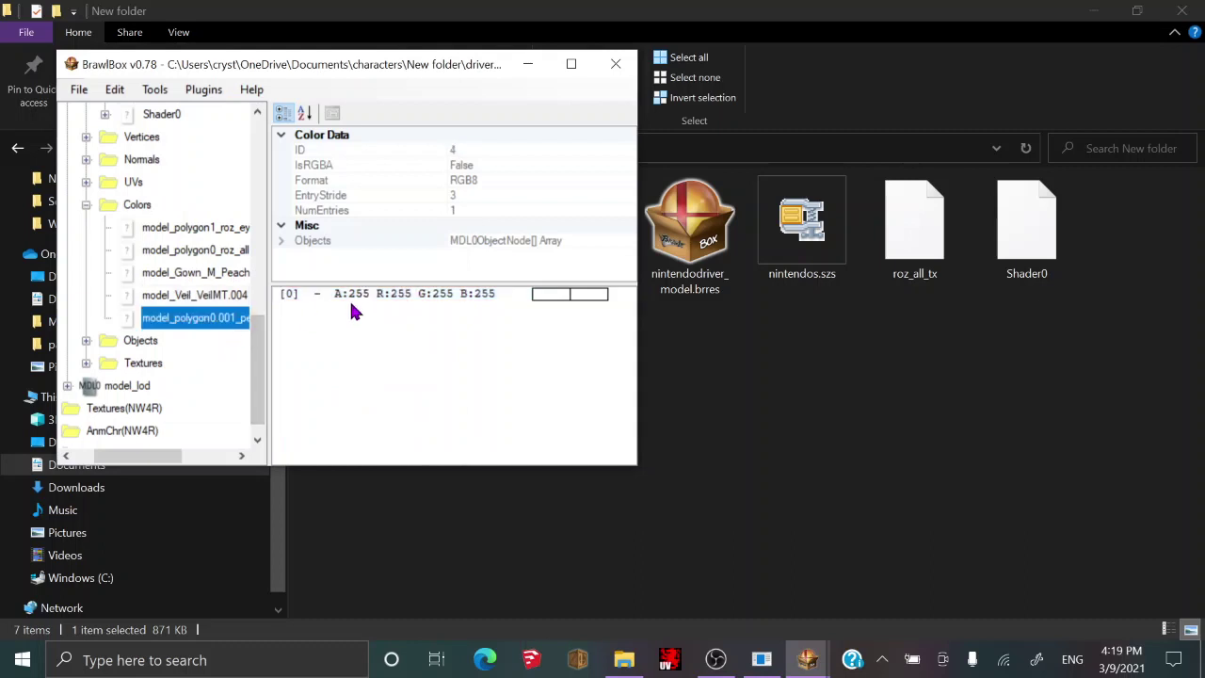
left_click(349, 298)
double_click(348, 298)
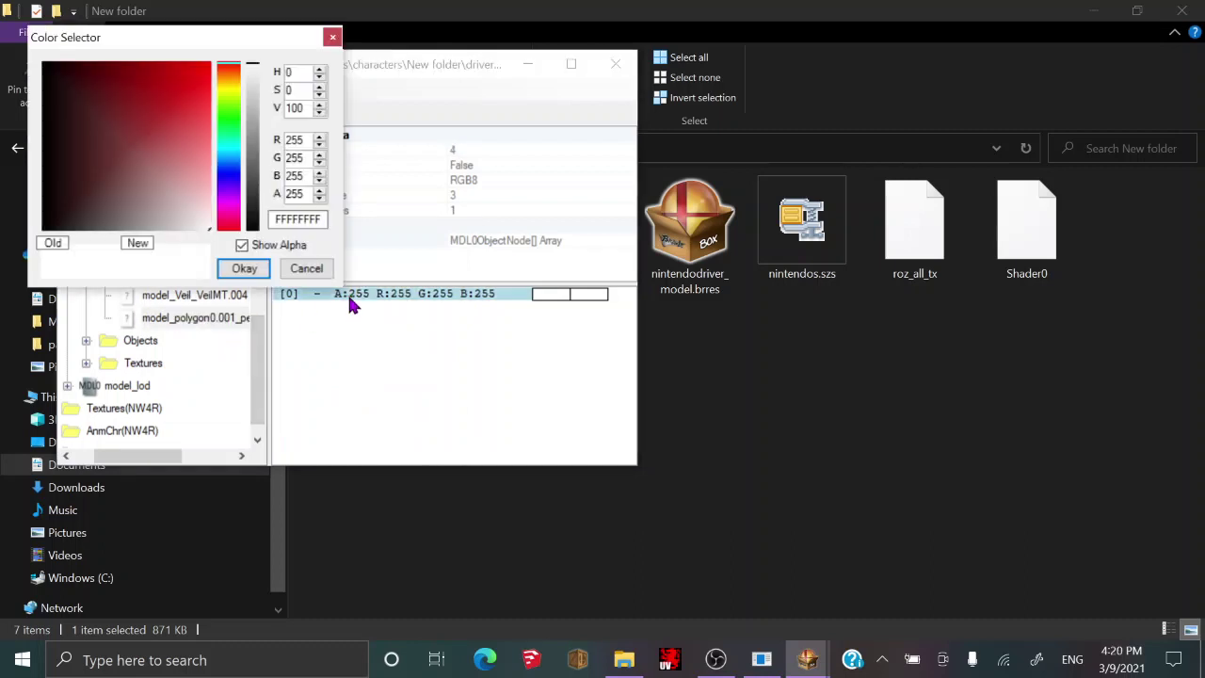
left_click(319, 198)
left_click(244, 268)
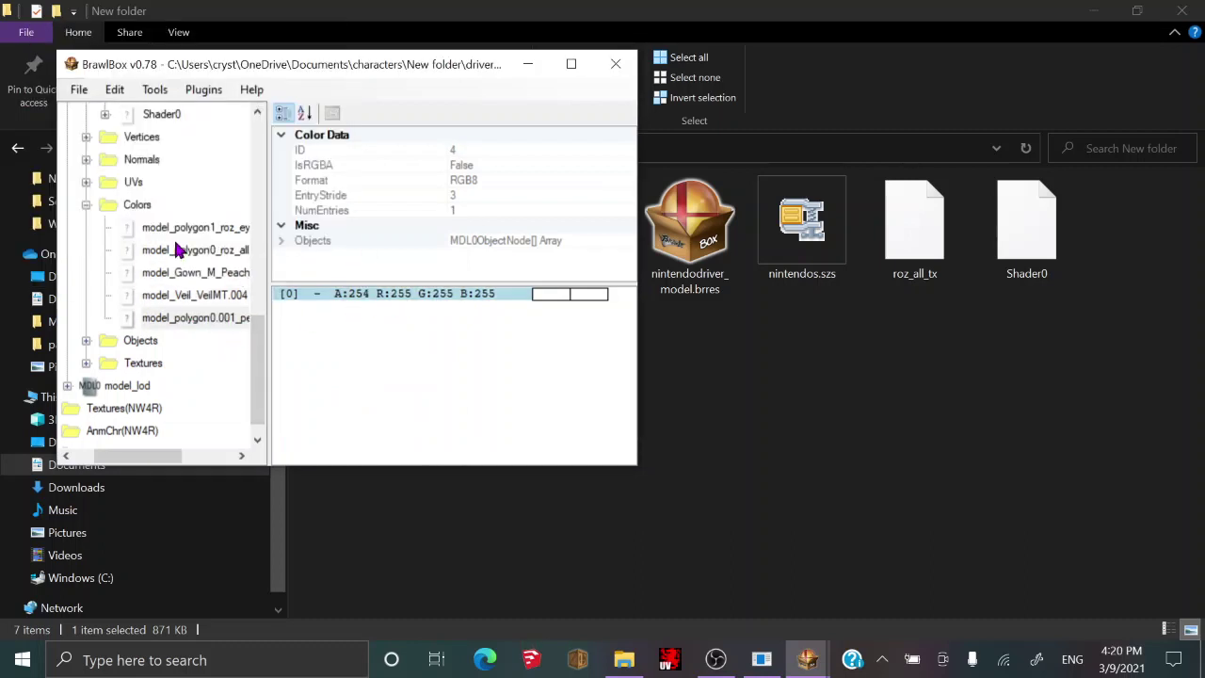
Export the eye colour node into a newly created 'colors' folder.
left_click(178, 234)
right_click(178, 236)
left_click(216, 241)
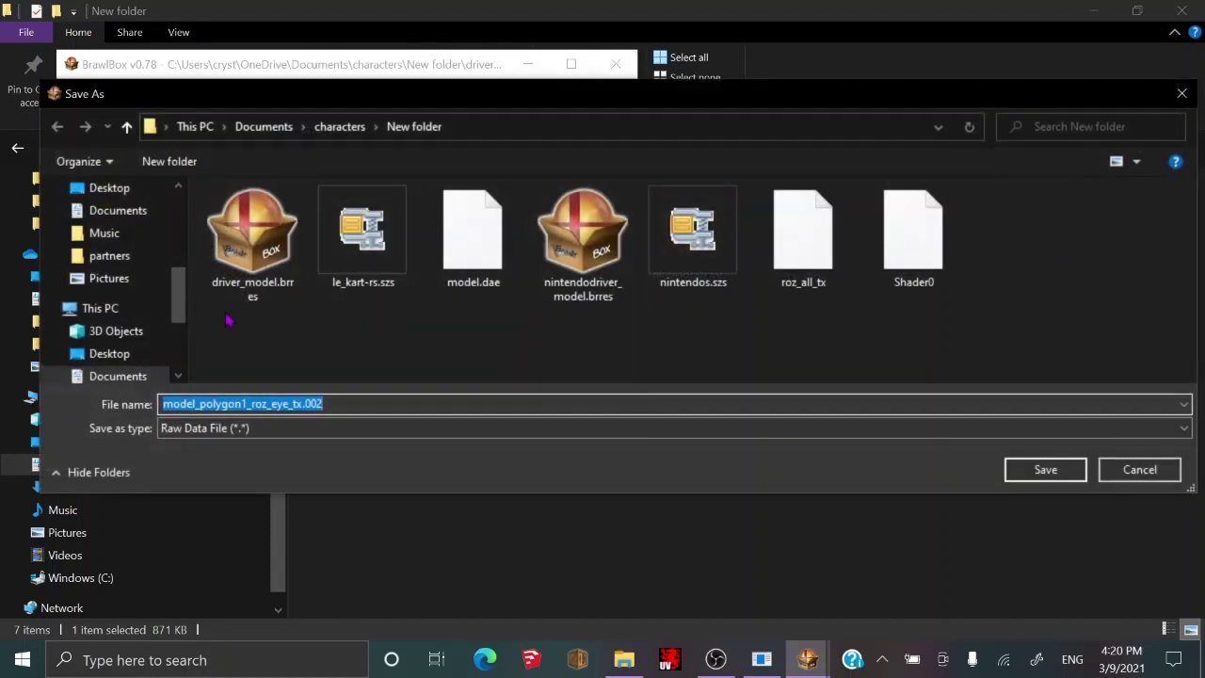
left_click(170, 161)
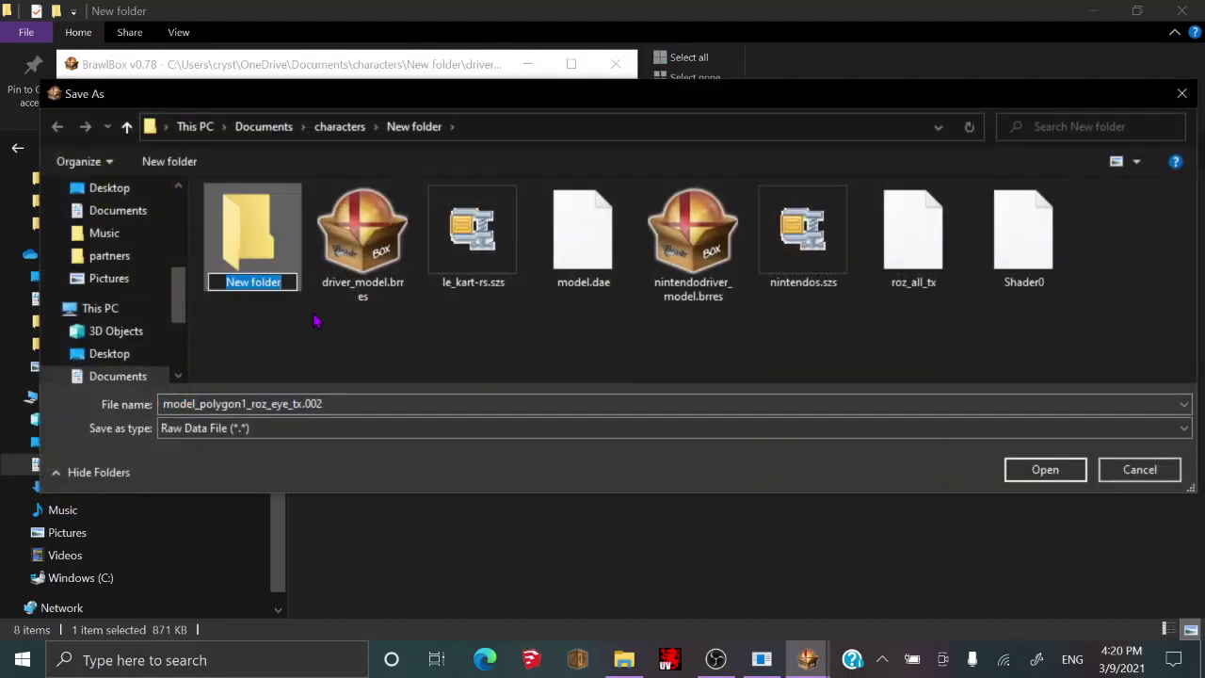
type("colors")
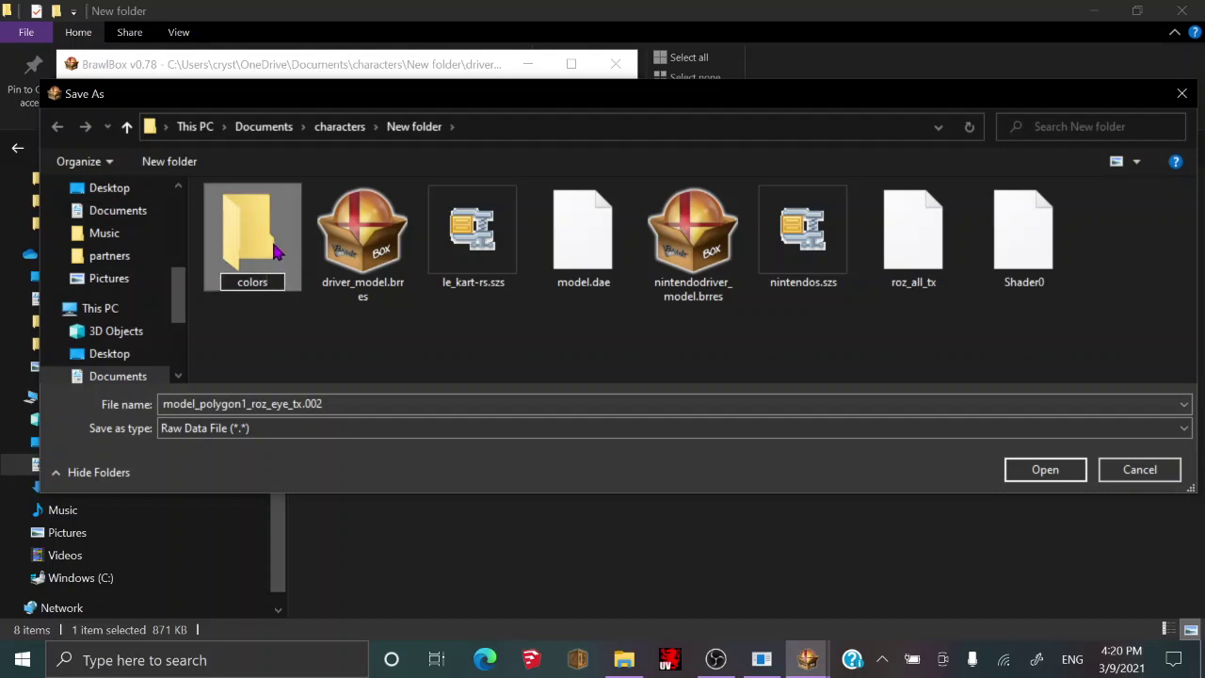
left_click(273, 237)
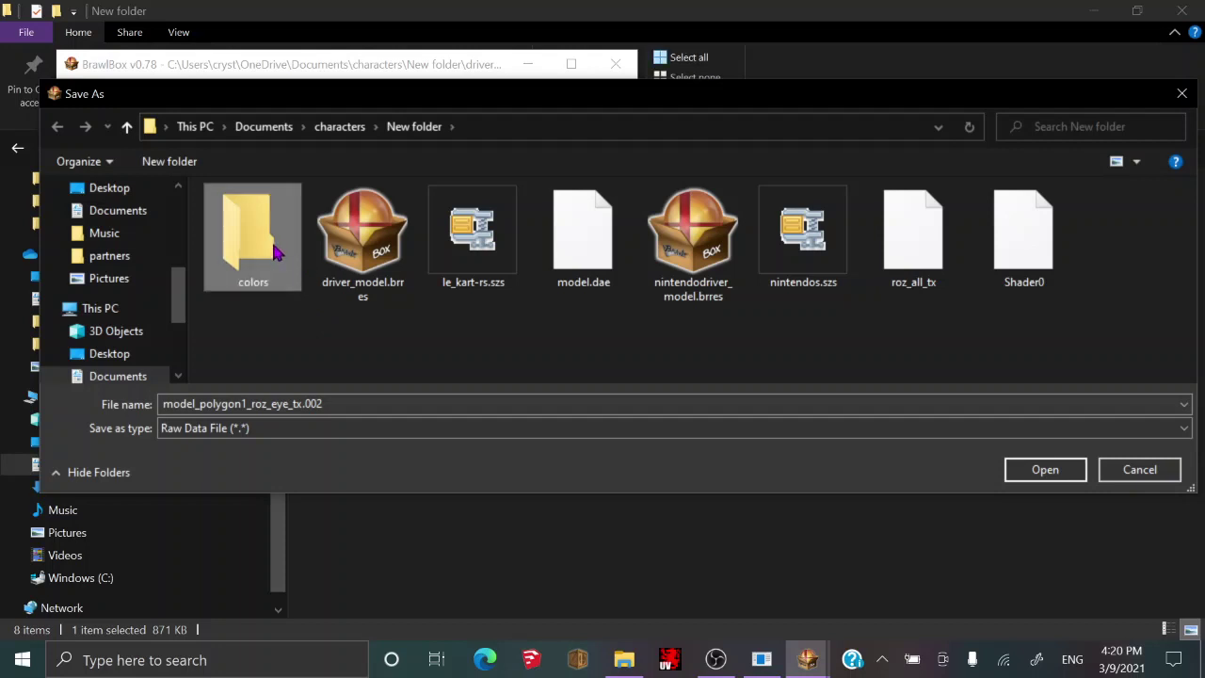
double_click(278, 235)
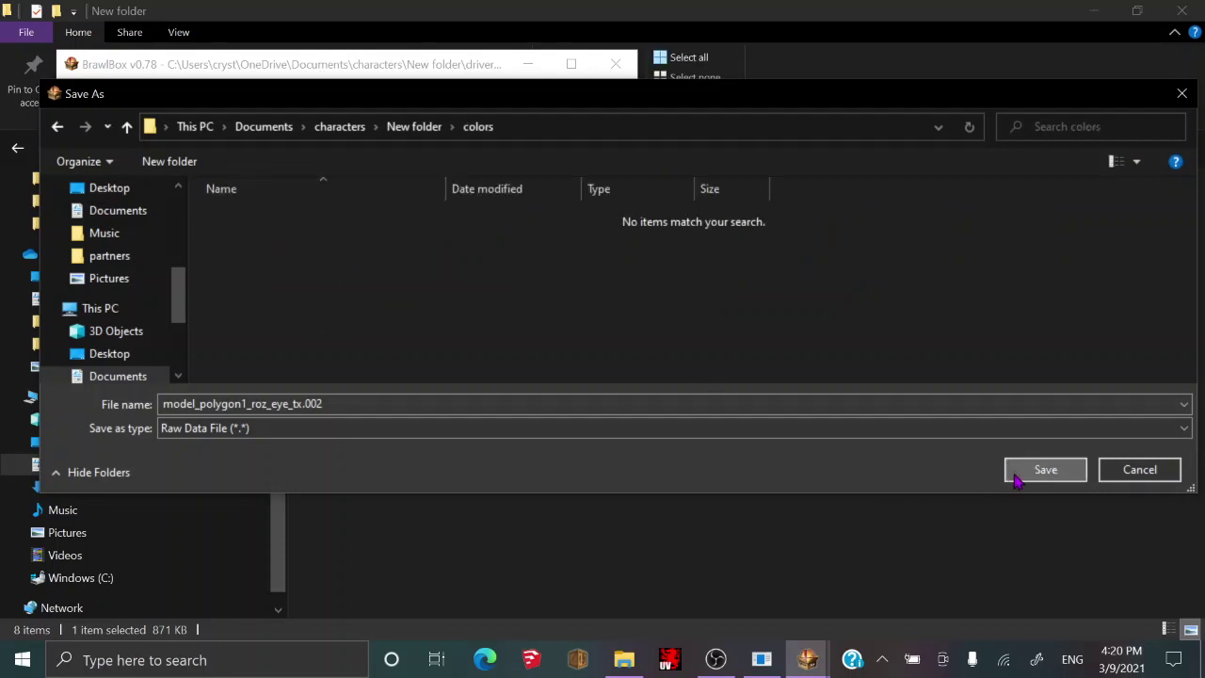
left_click(1021, 470)
Export the second, gown, model_Veil_VeilMT.004 and last colour nodes into colors.
right_click(185, 252)
left_click(212, 273)
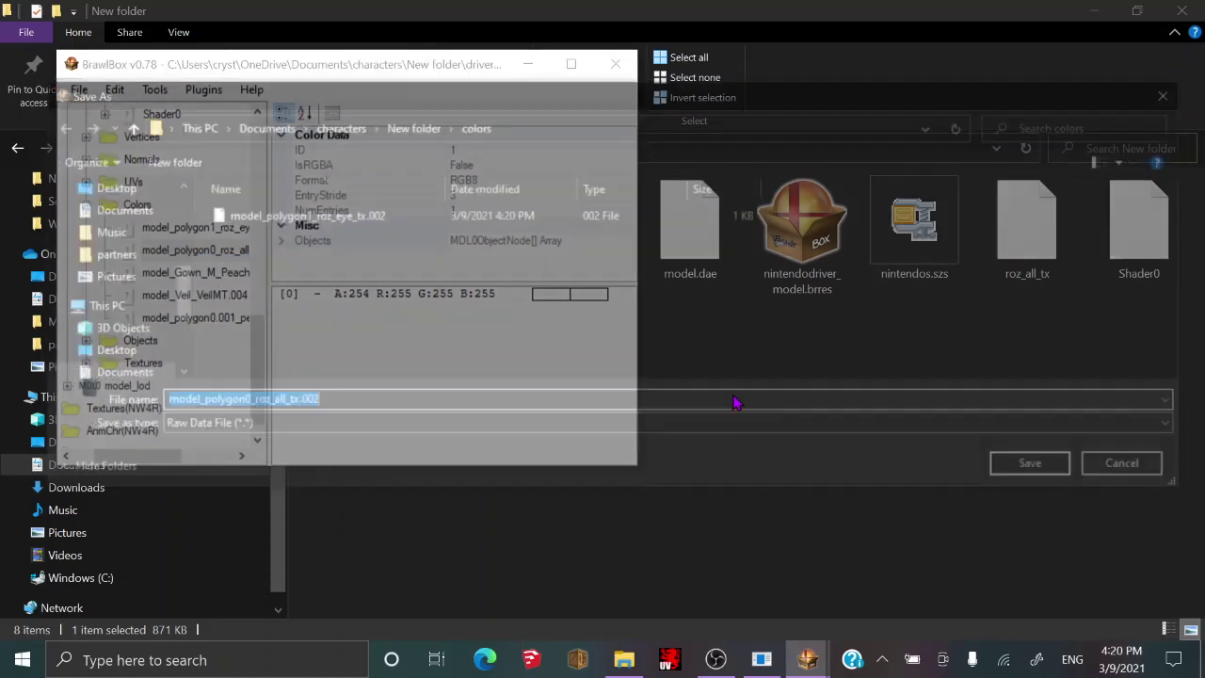
left_click(1061, 473)
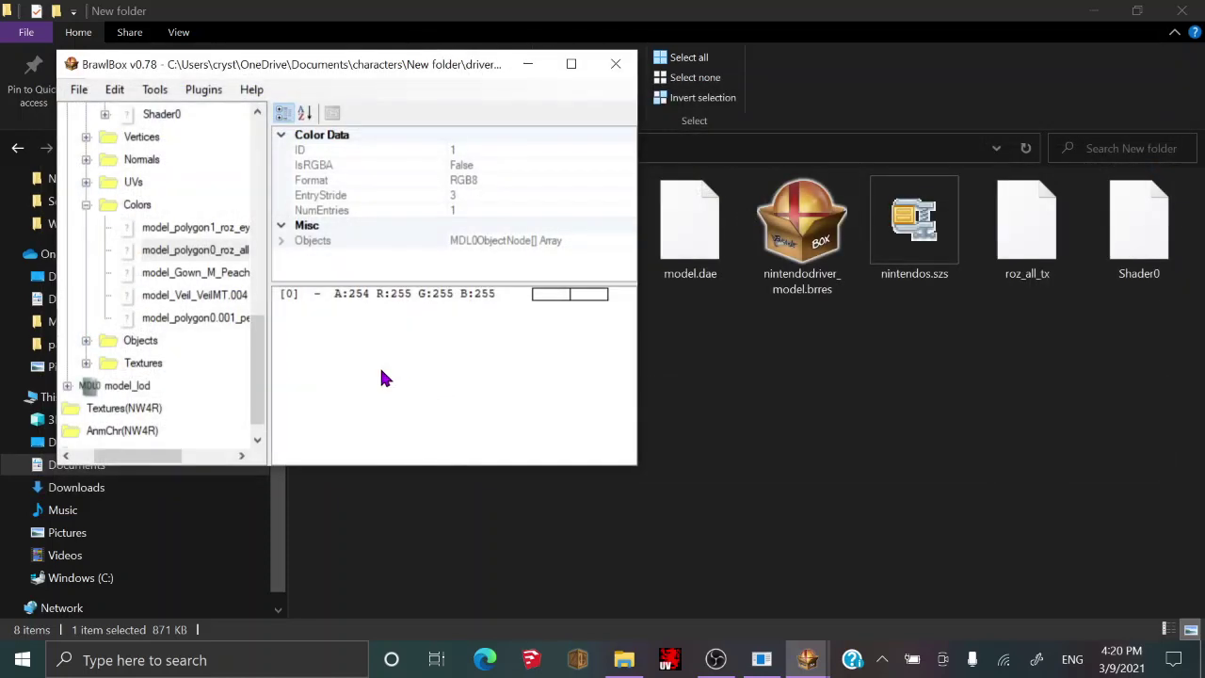
right_click(222, 284)
left_click(252, 288)
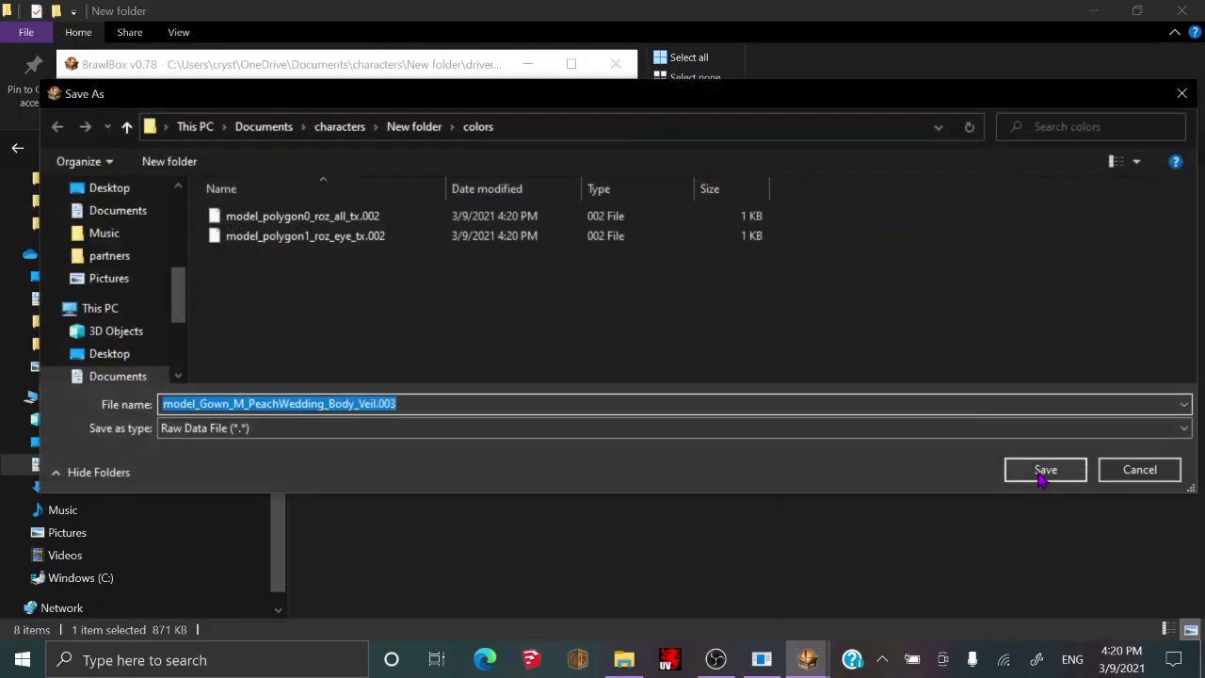
left_click(1042, 470)
right_click(235, 304)
left_click(263, 307)
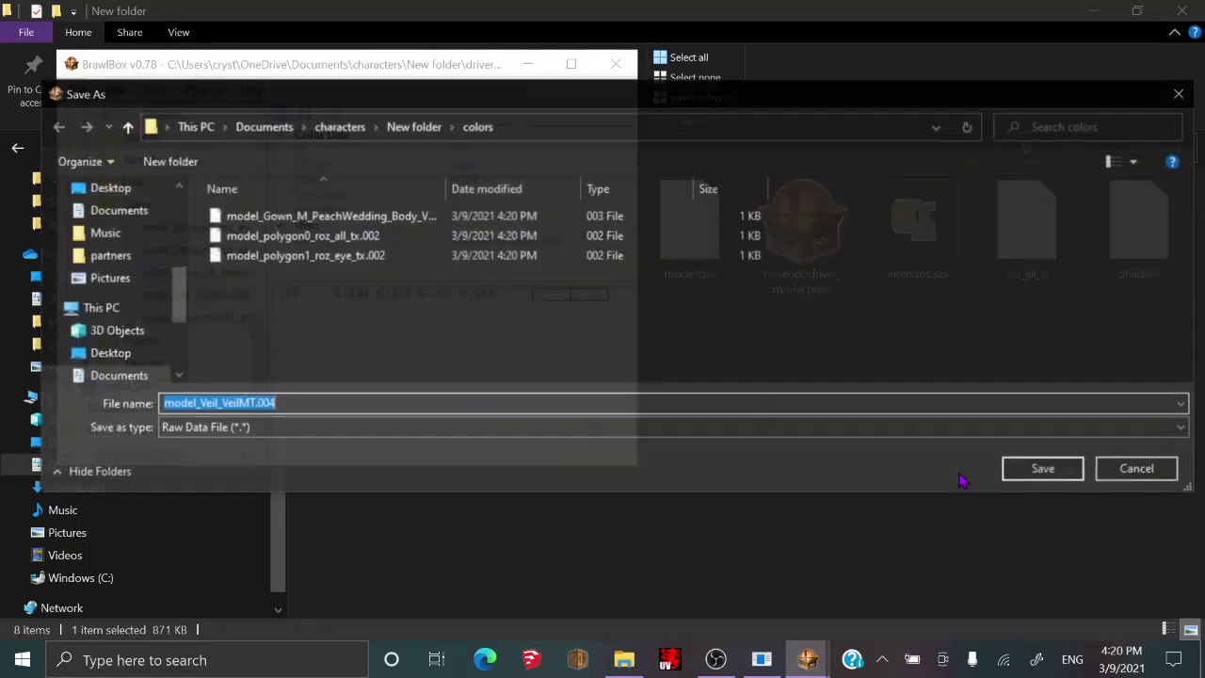
left_click(1062, 468)
right_click(236, 321)
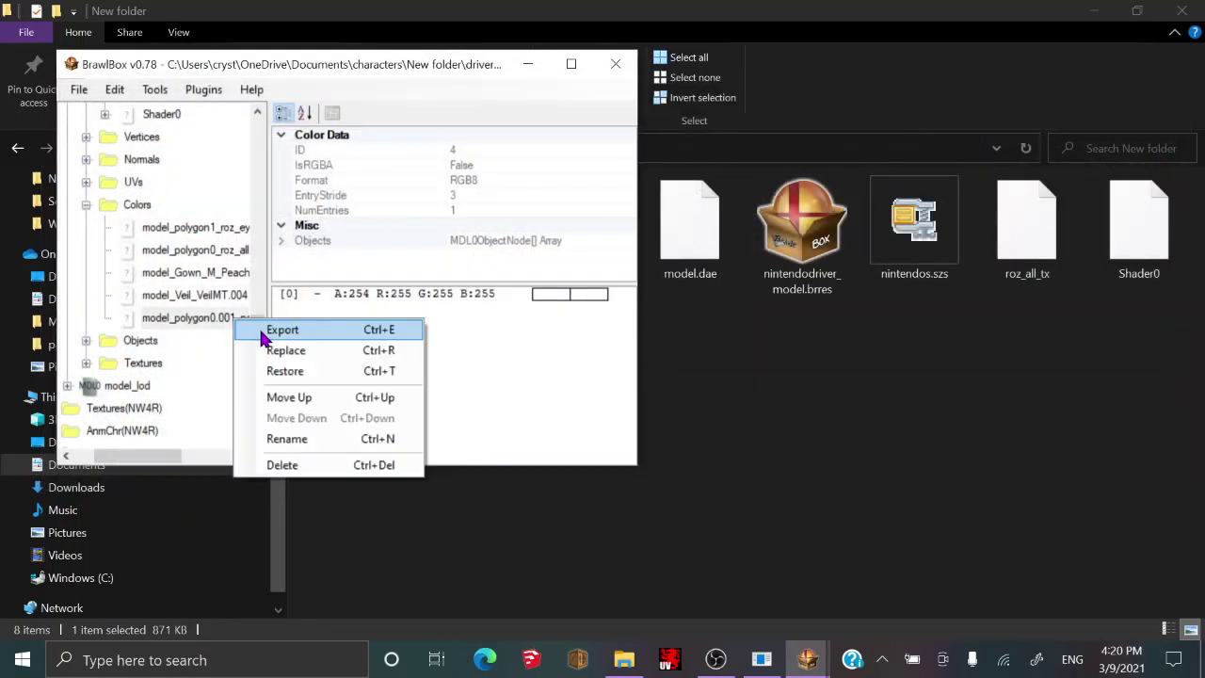
left_click(261, 326)
left_click(1043, 472)
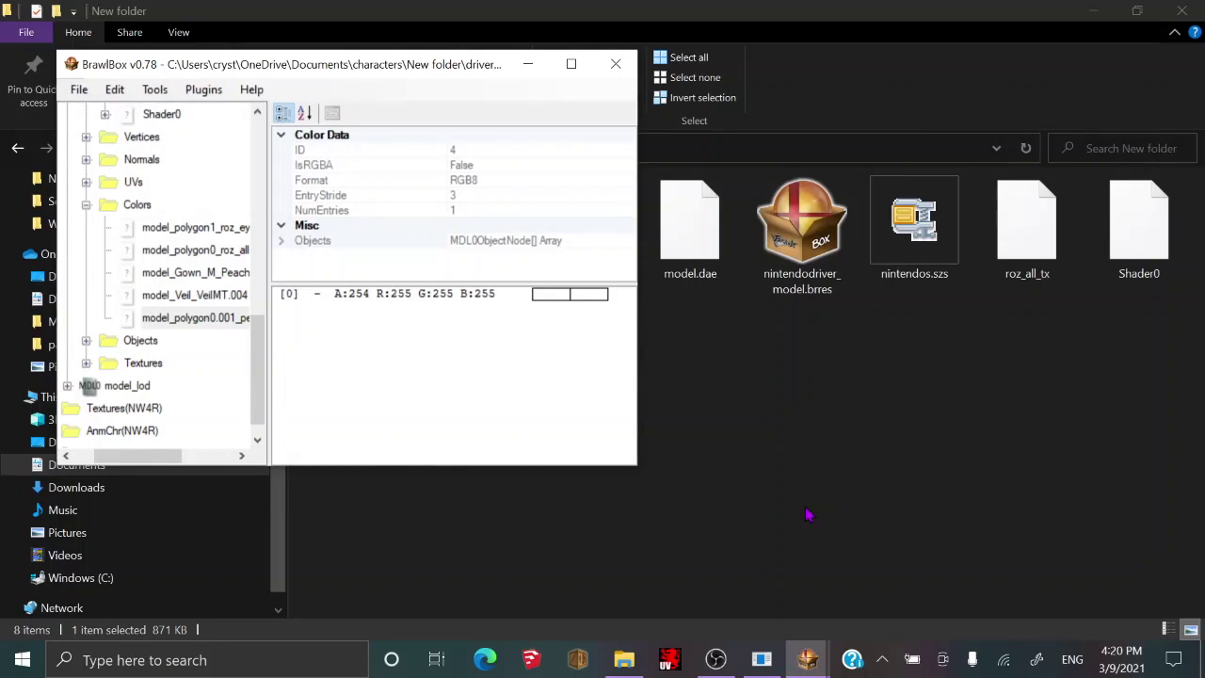
In the colors folder, browse apps to open the gown colour file, then cancel.
left_click(649, 498)
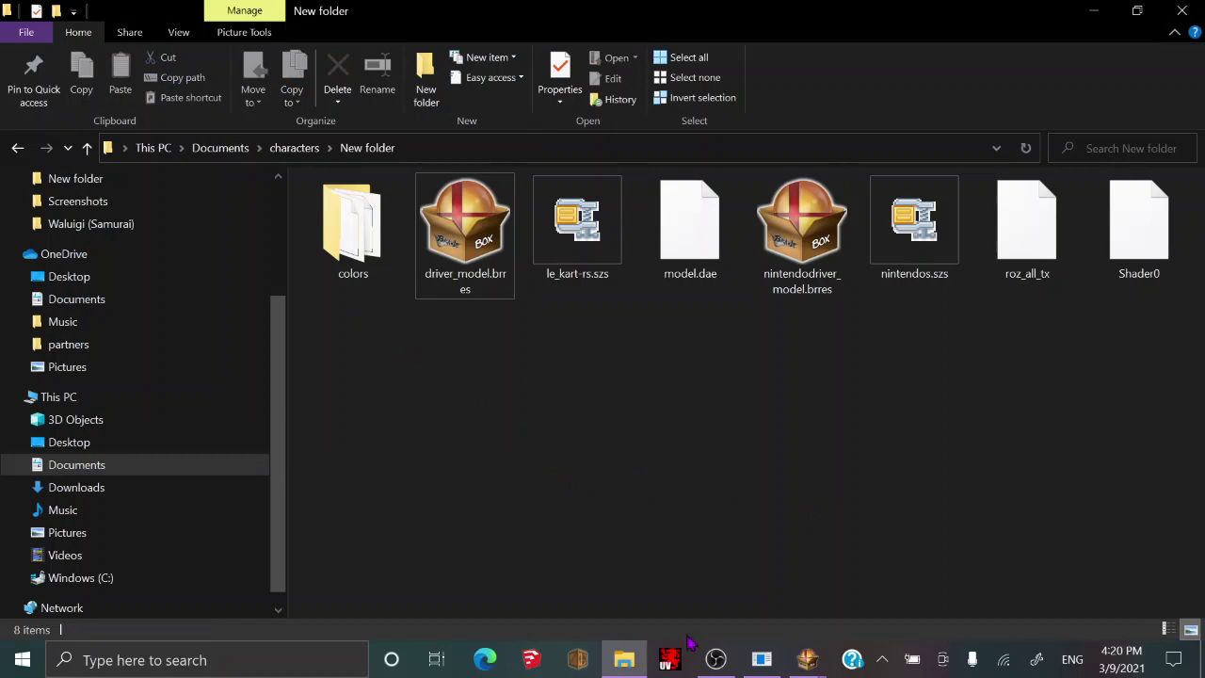
double_click(380, 197)
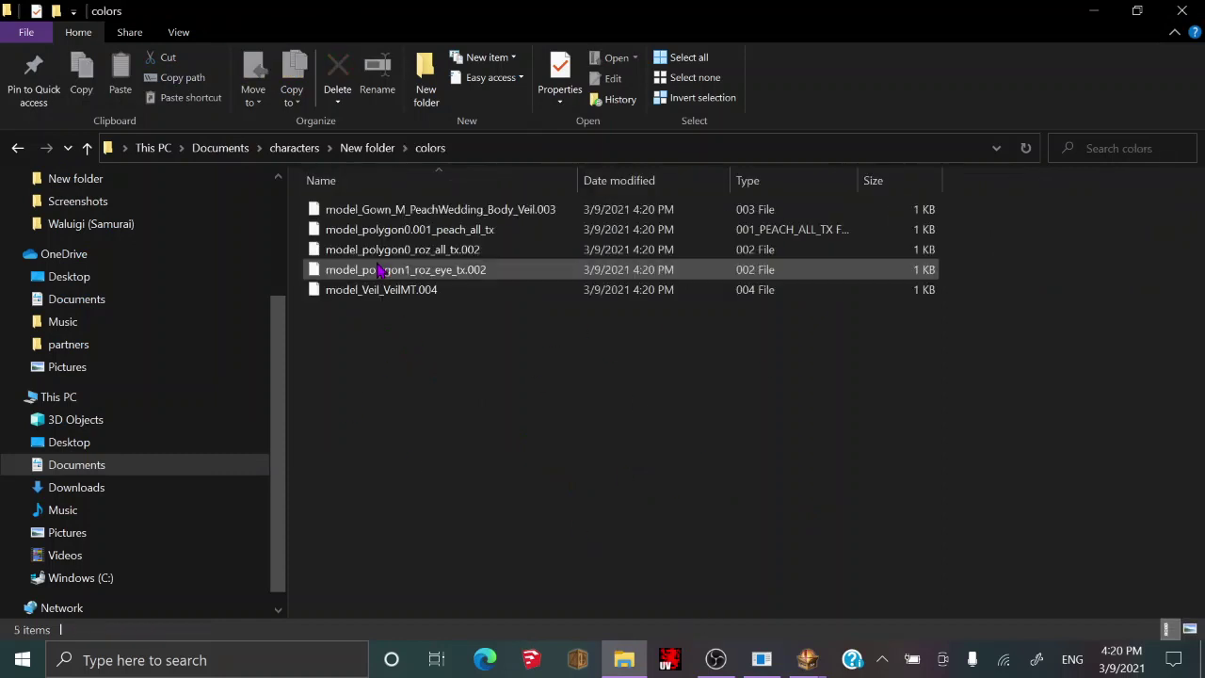
left_click(405, 211)
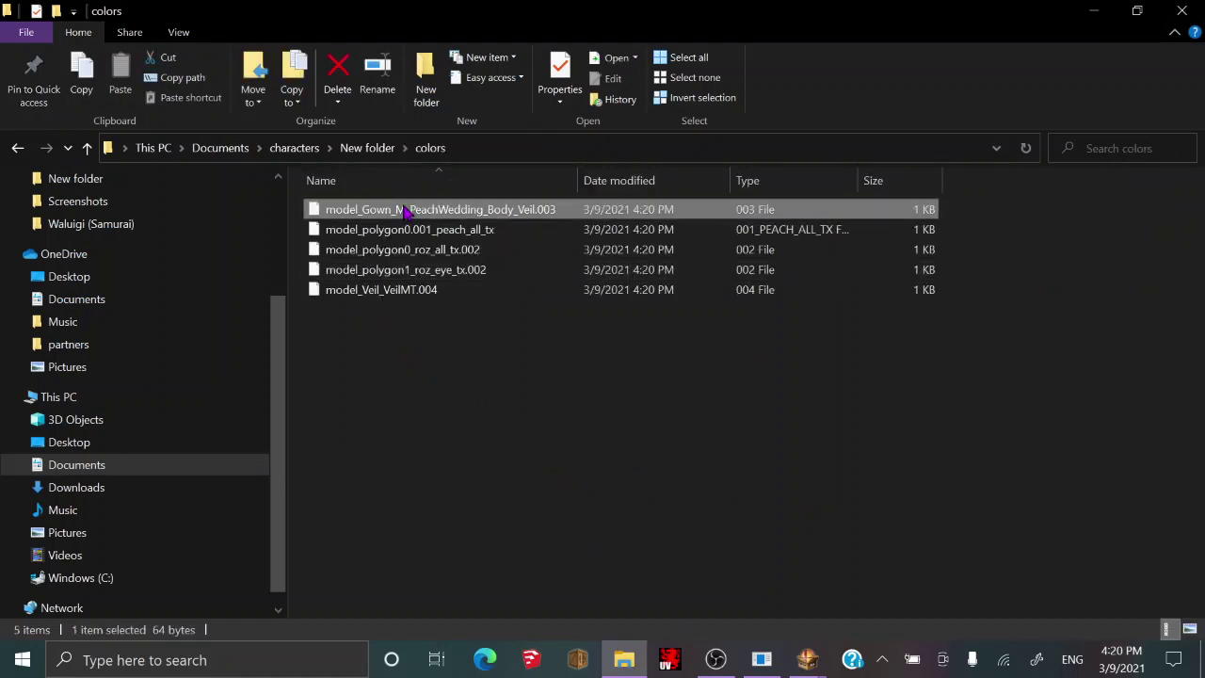
right_click(405, 211)
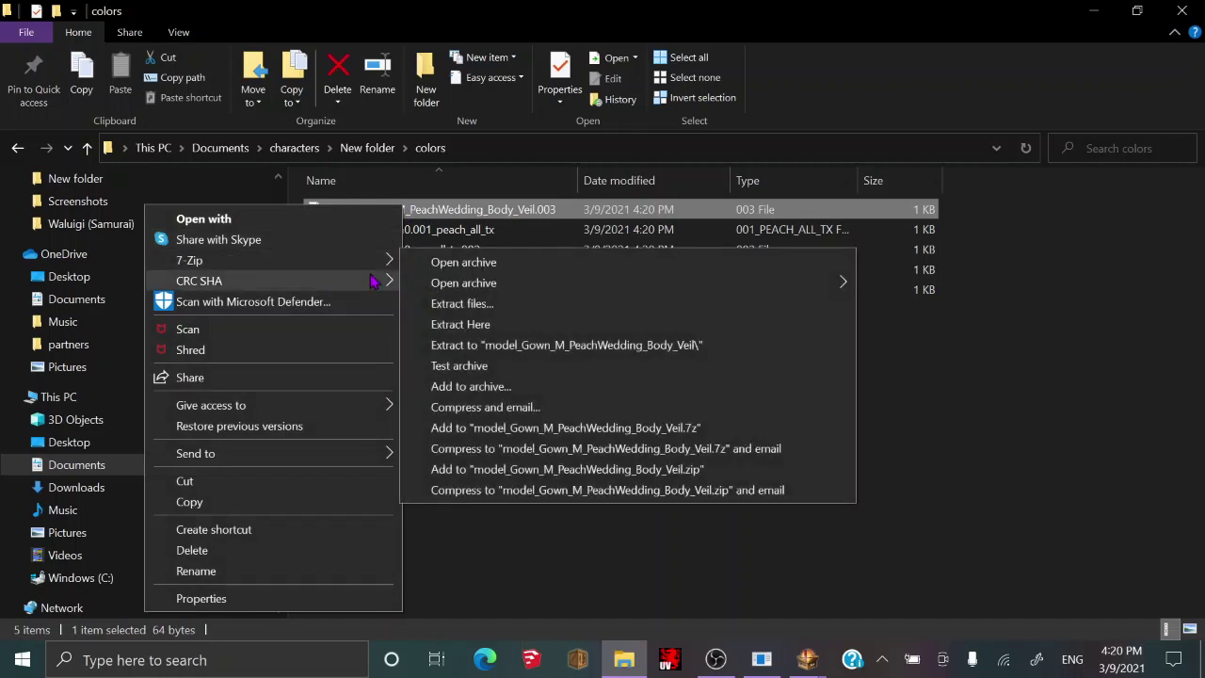
left_click(634, 58)
left_click(634, 58)
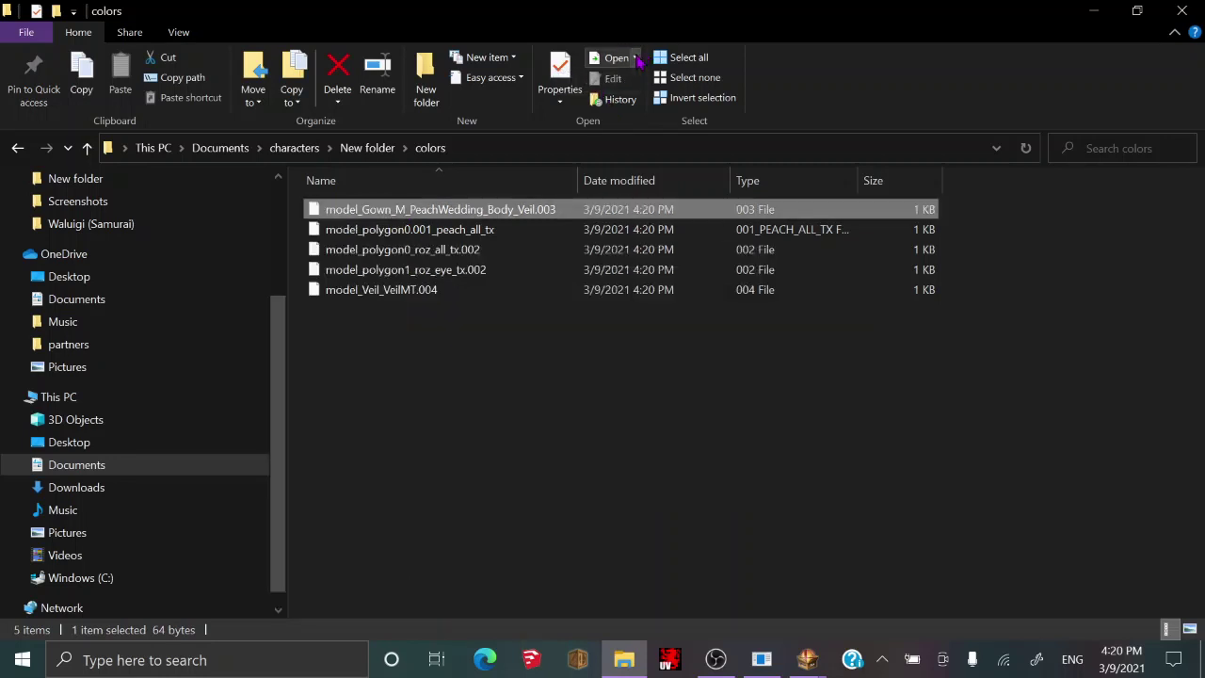
left_click(634, 58)
left_click(629, 82)
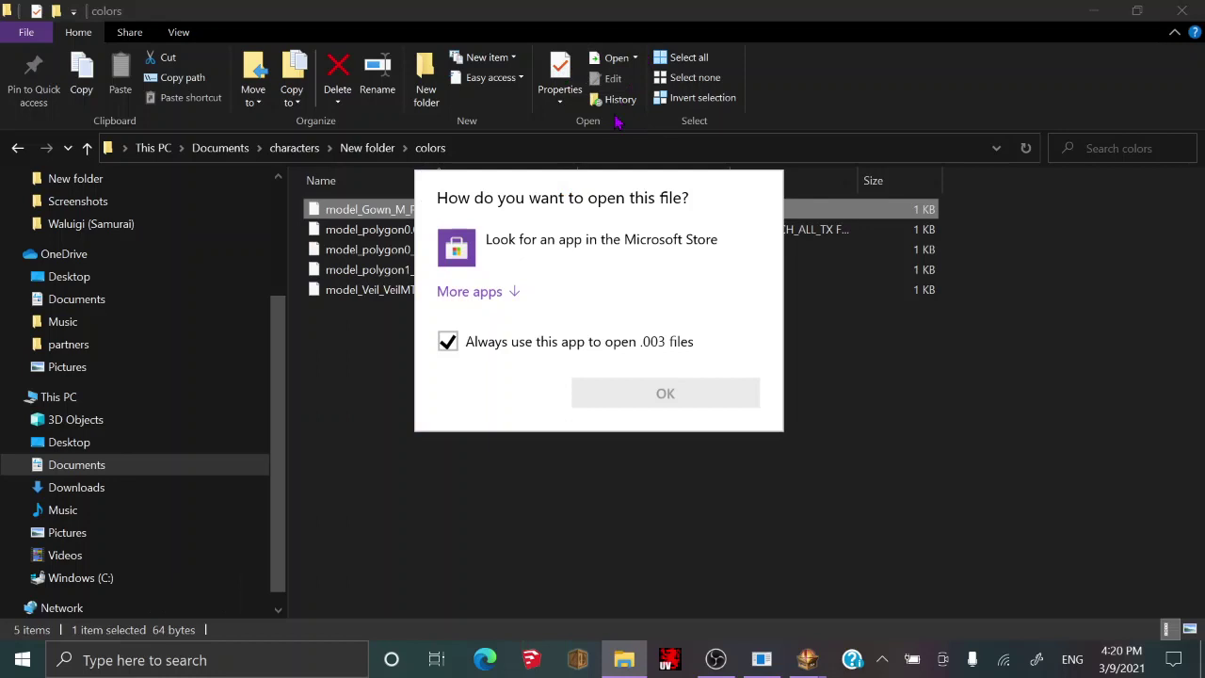
left_click(516, 293)
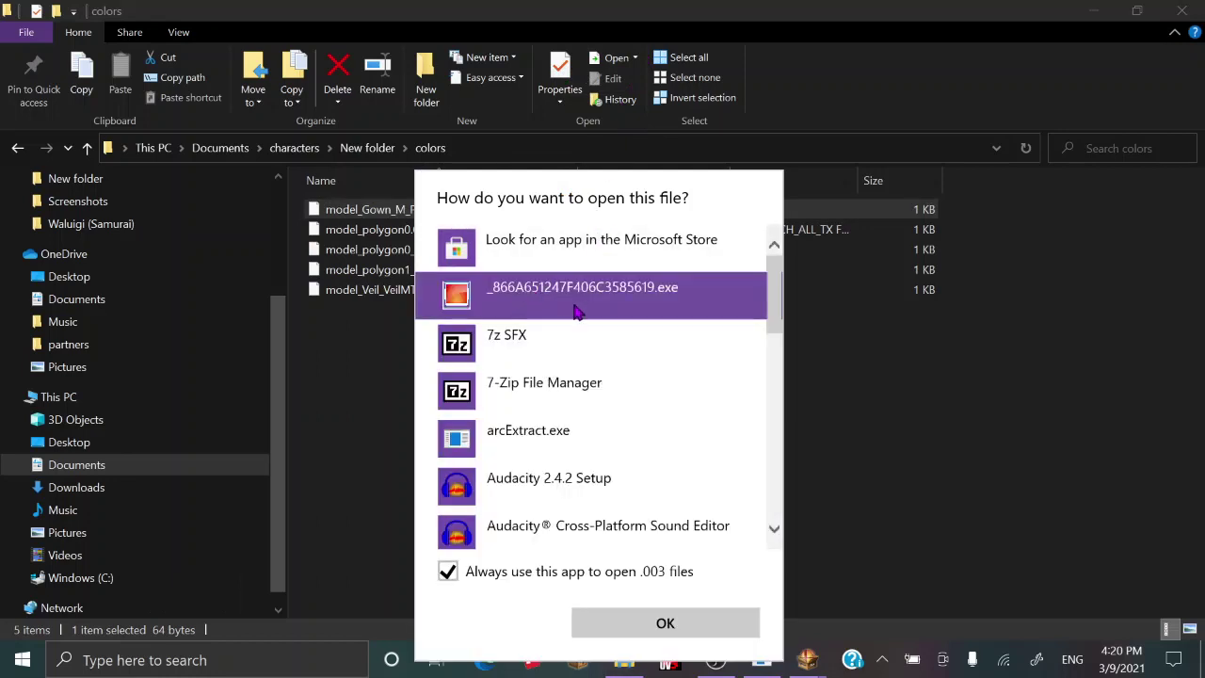
scroll(577, 316, "down", 10)
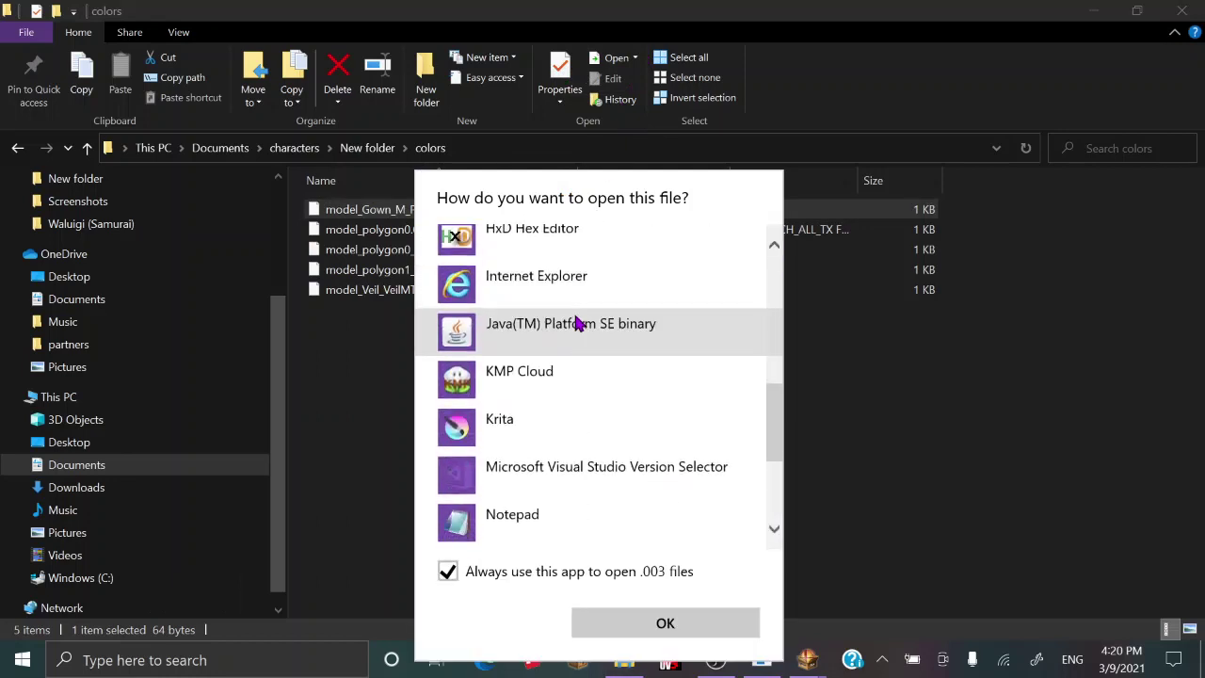
scroll(624, 304, "down", 3)
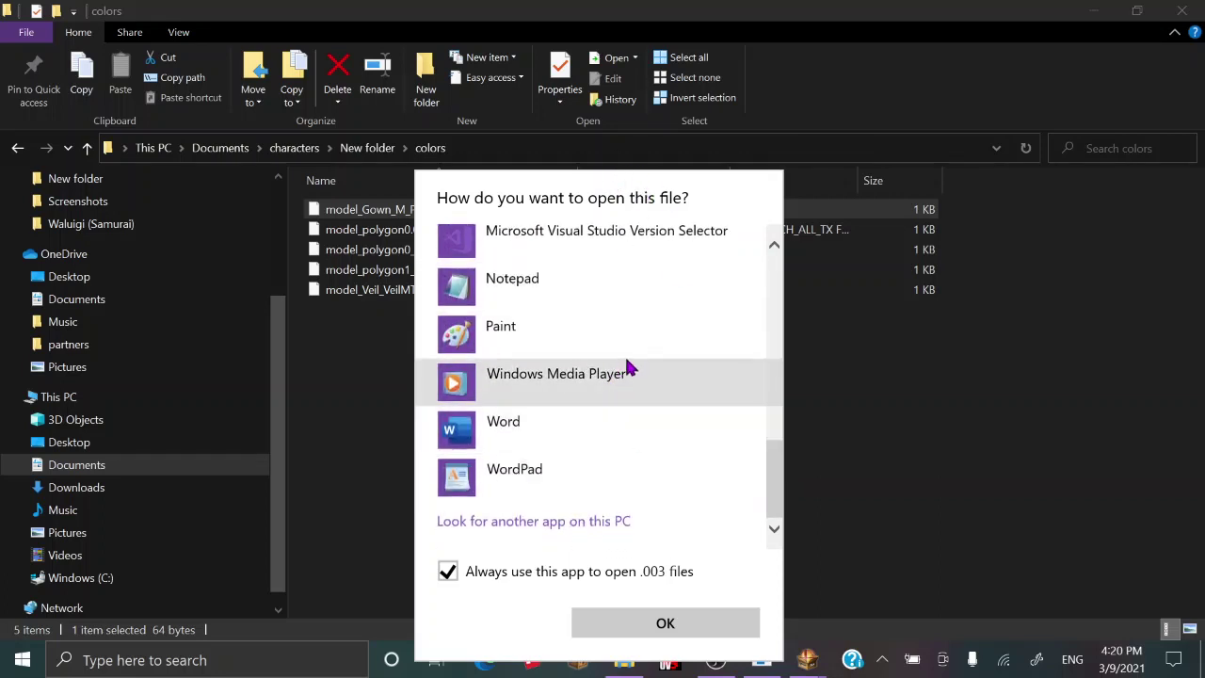
key("Escape")
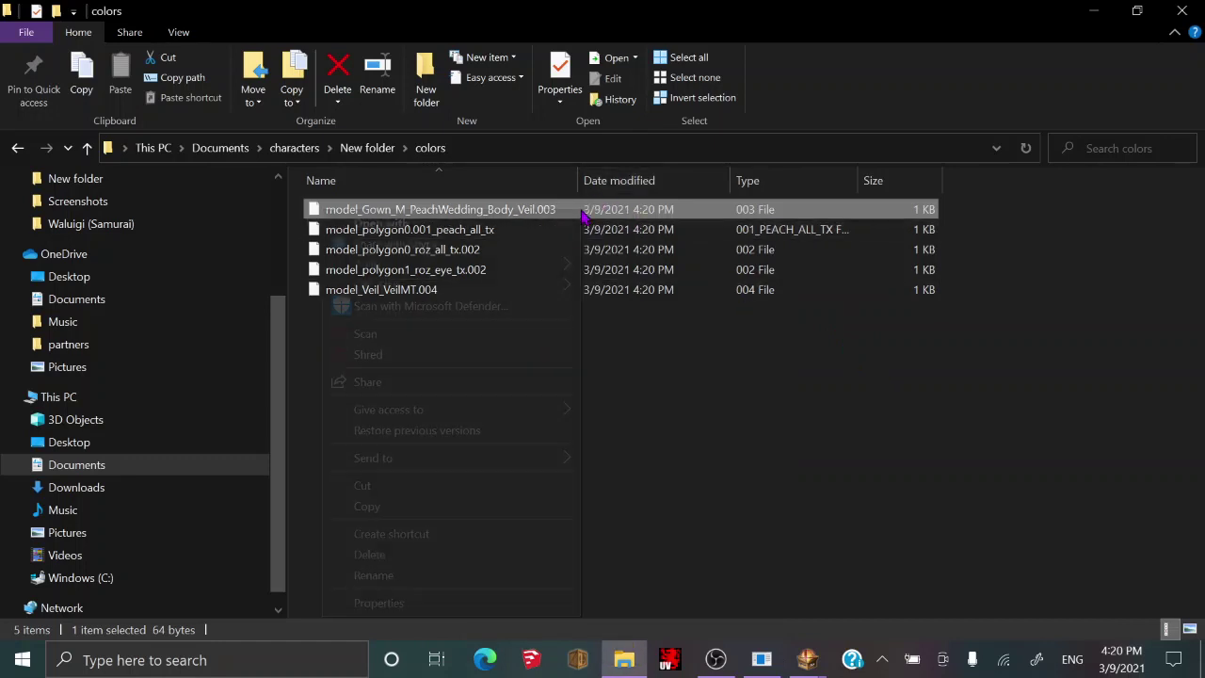
Open the gown colour file in HxD Hex Editor without making it the default.
key("shift+F10")
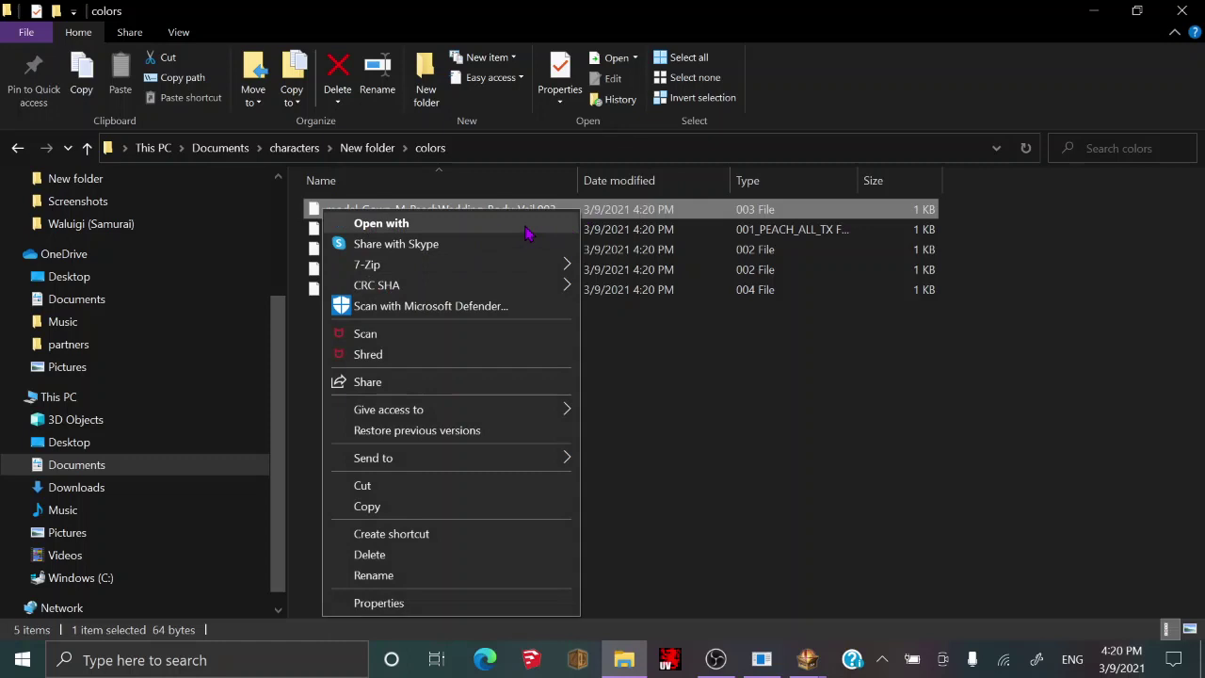
left_click(530, 226)
left_click(509, 292)
scroll(549, 323, "down", 6)
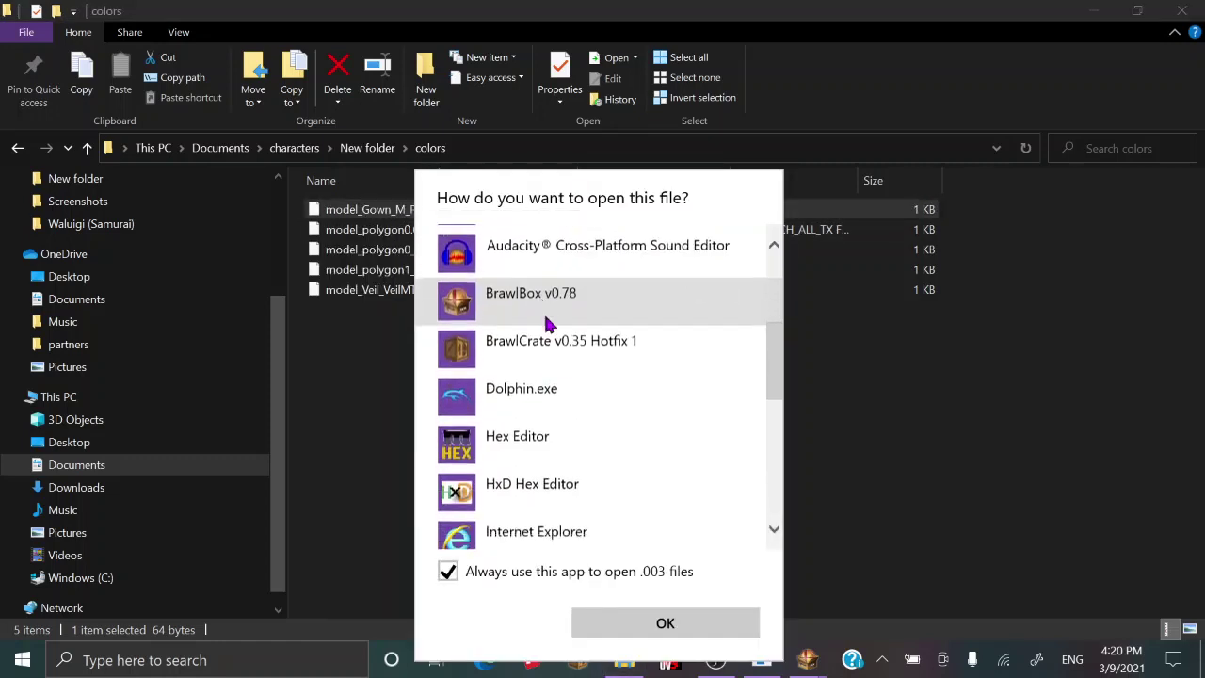
scroll(562, 342, "up", 2)
left_click(551, 386)
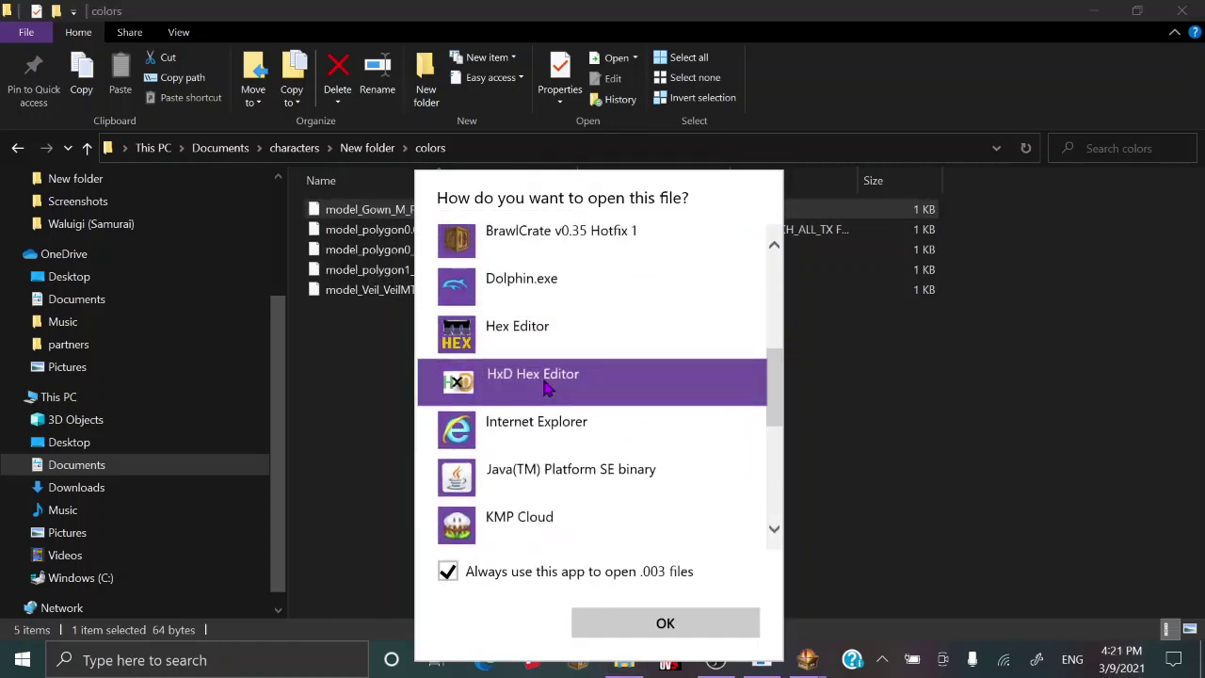
left_click(619, 578)
left_click(627, 624)
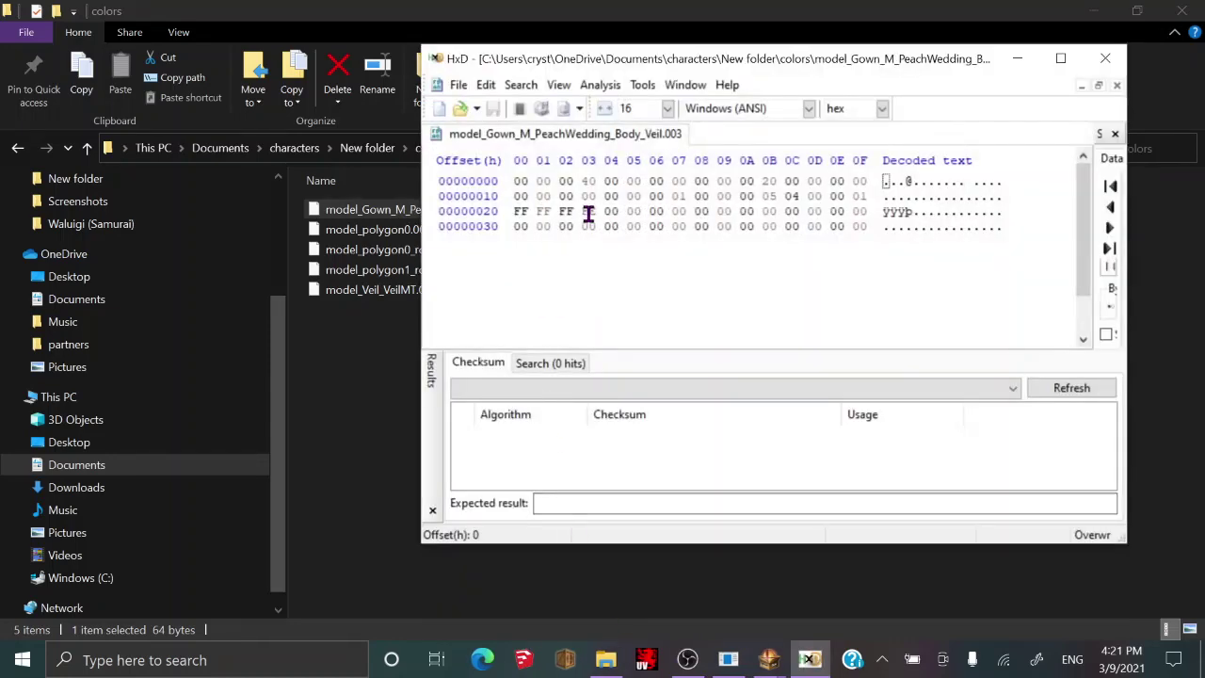
Close HxD and choose Hex Editor to open the Veil .003 file.
left_click(588, 212)
left_click(1106, 58)
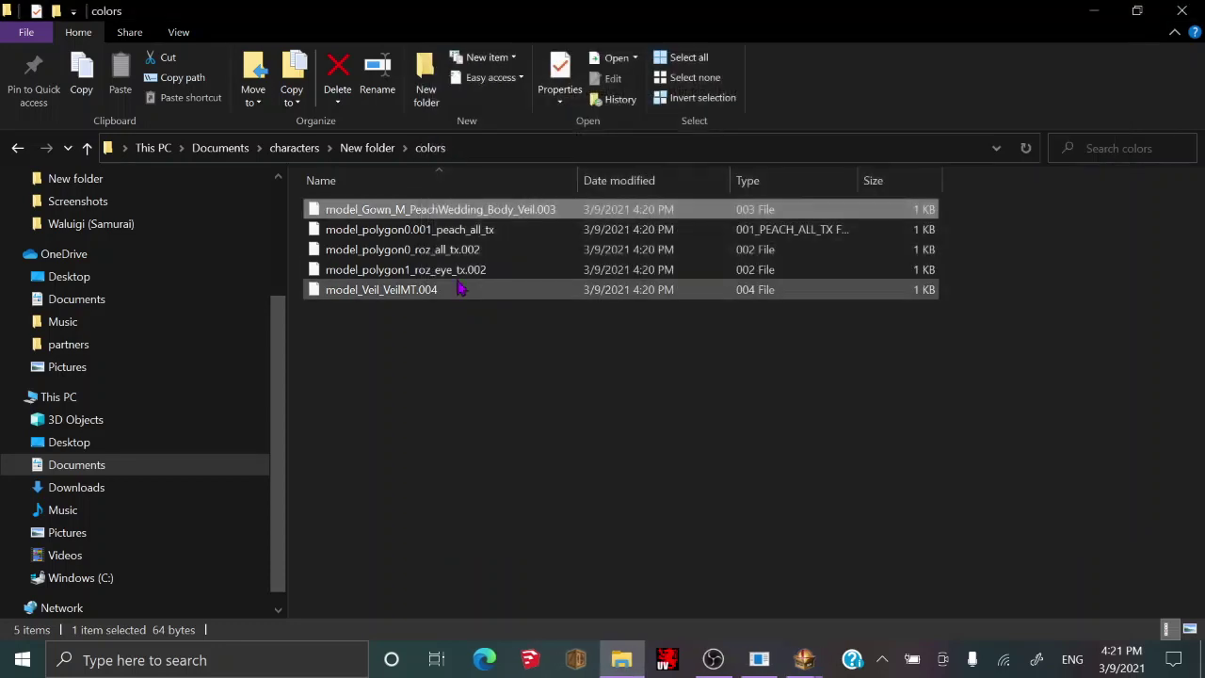
right_click(458, 209)
left_click(390, 219)
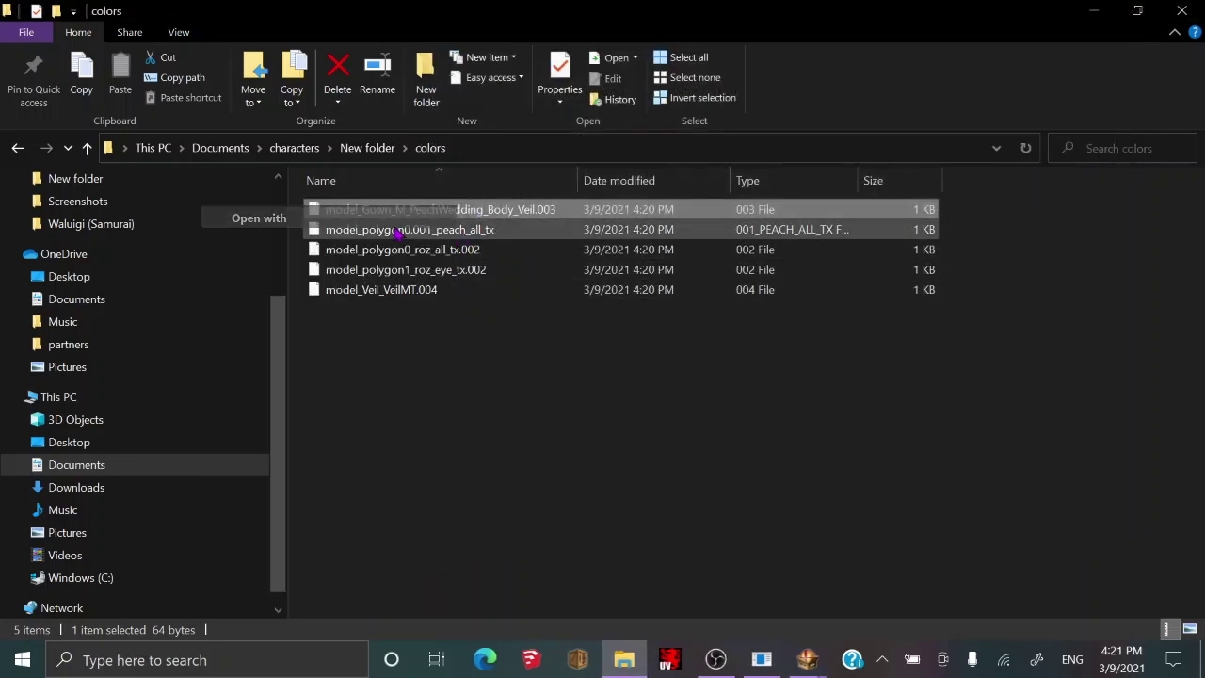
left_click(489, 341)
scroll(538, 315, "down", 3)
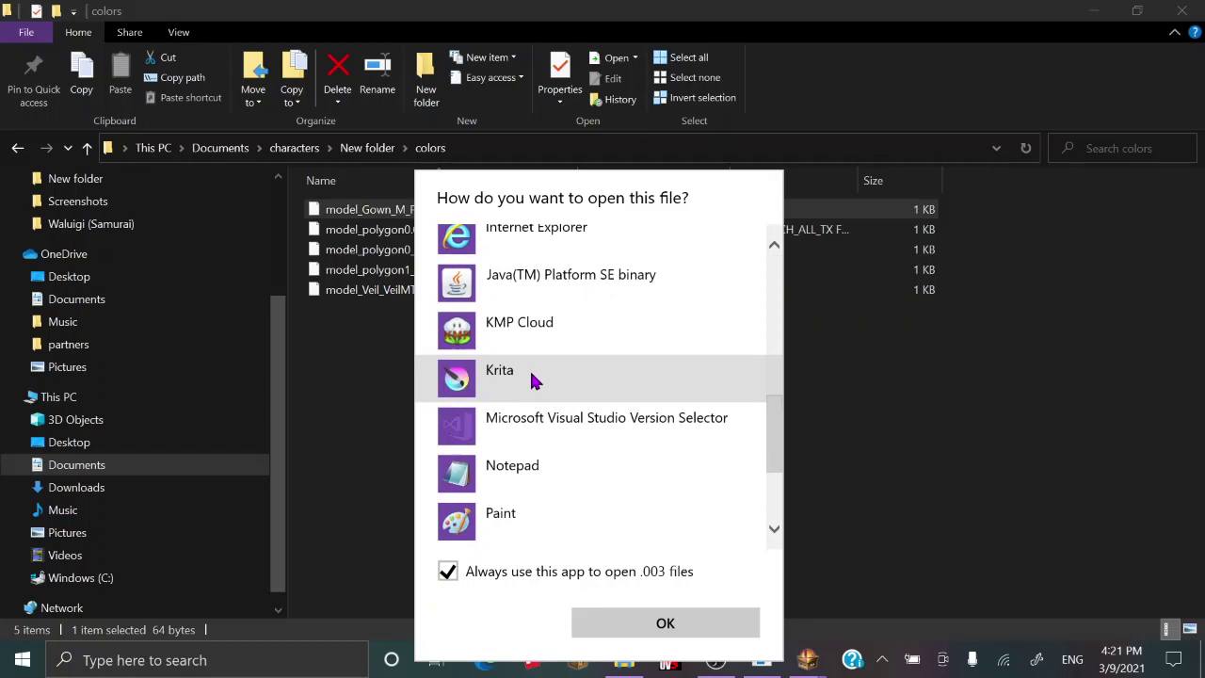
scroll(516, 300, "up", 1)
scroll(516, 299, "up", 1)
left_click(520, 287)
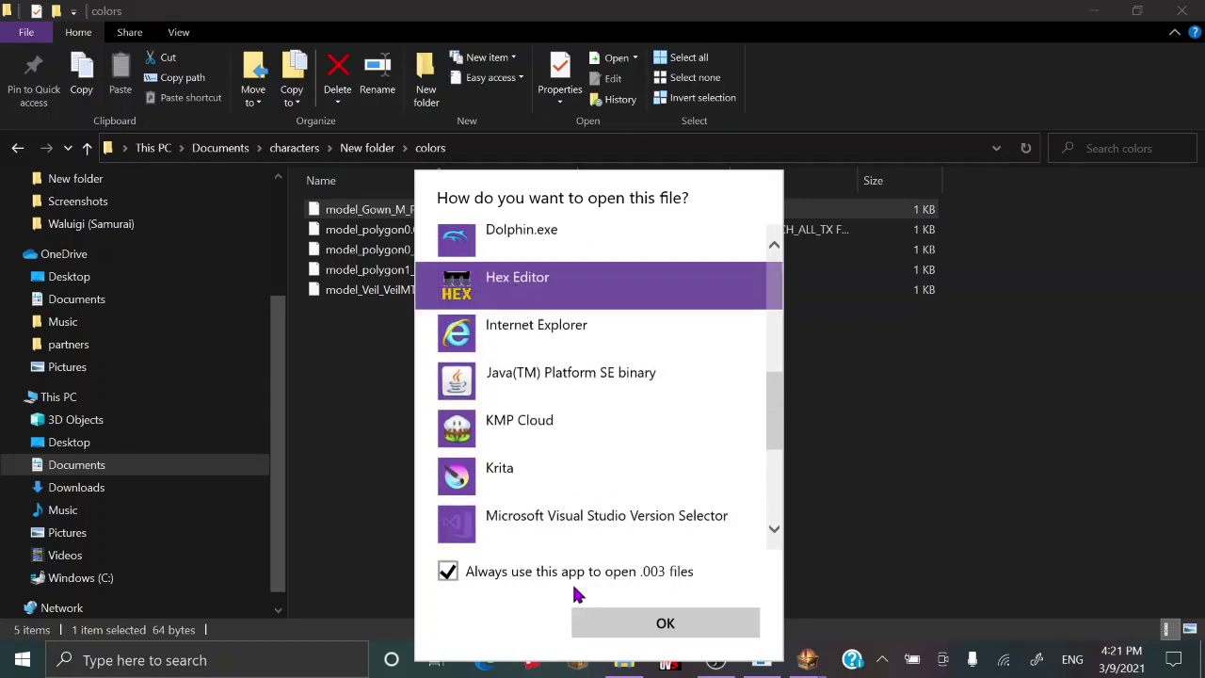
Make Hex Editor the default, change the Veil file's byte 0x23 to FF and save.
left_click(621, 628)
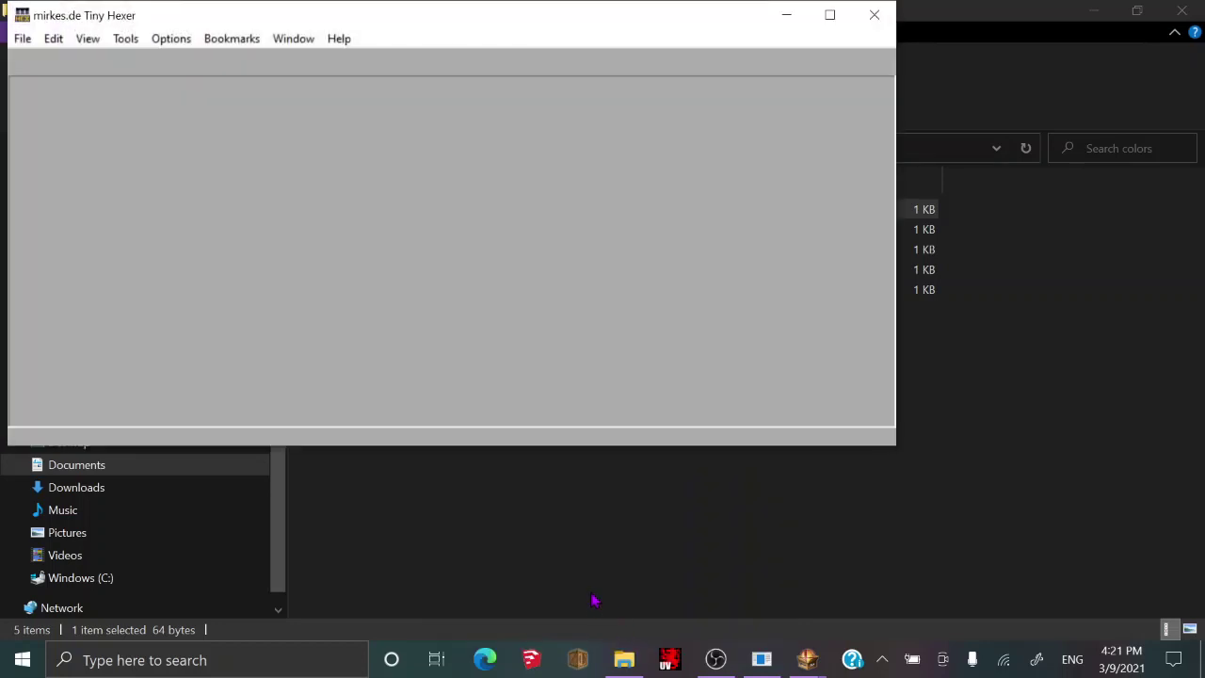
left_click(154, 173)
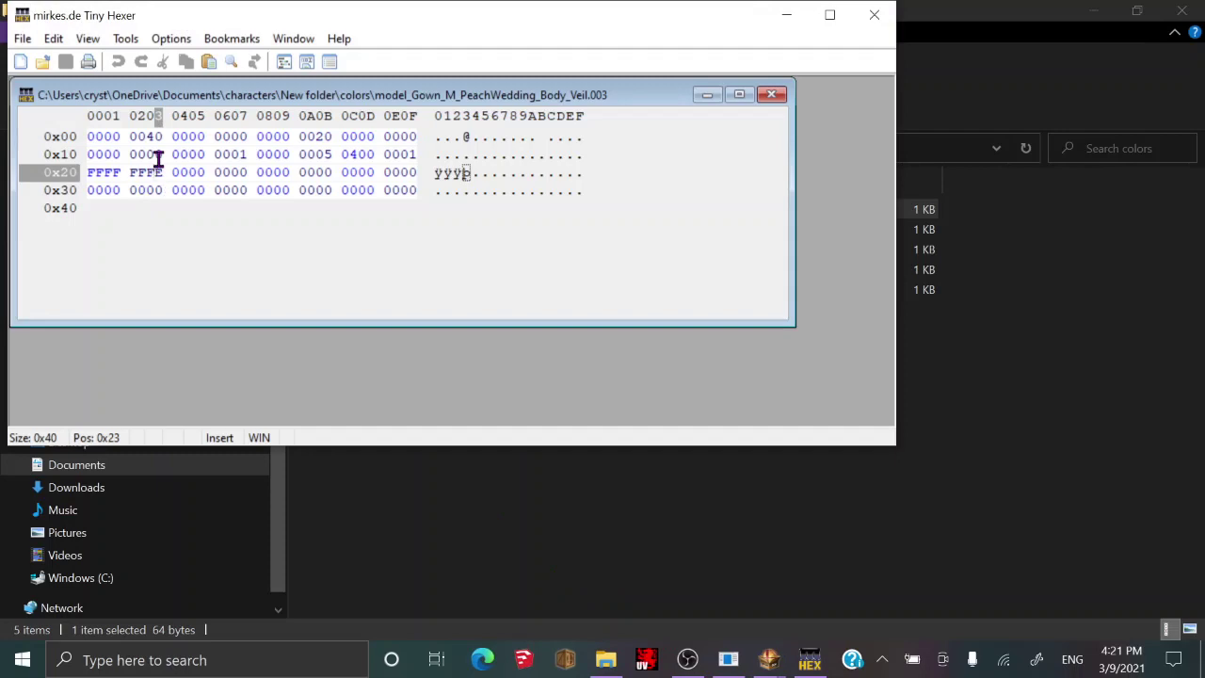
type("f")
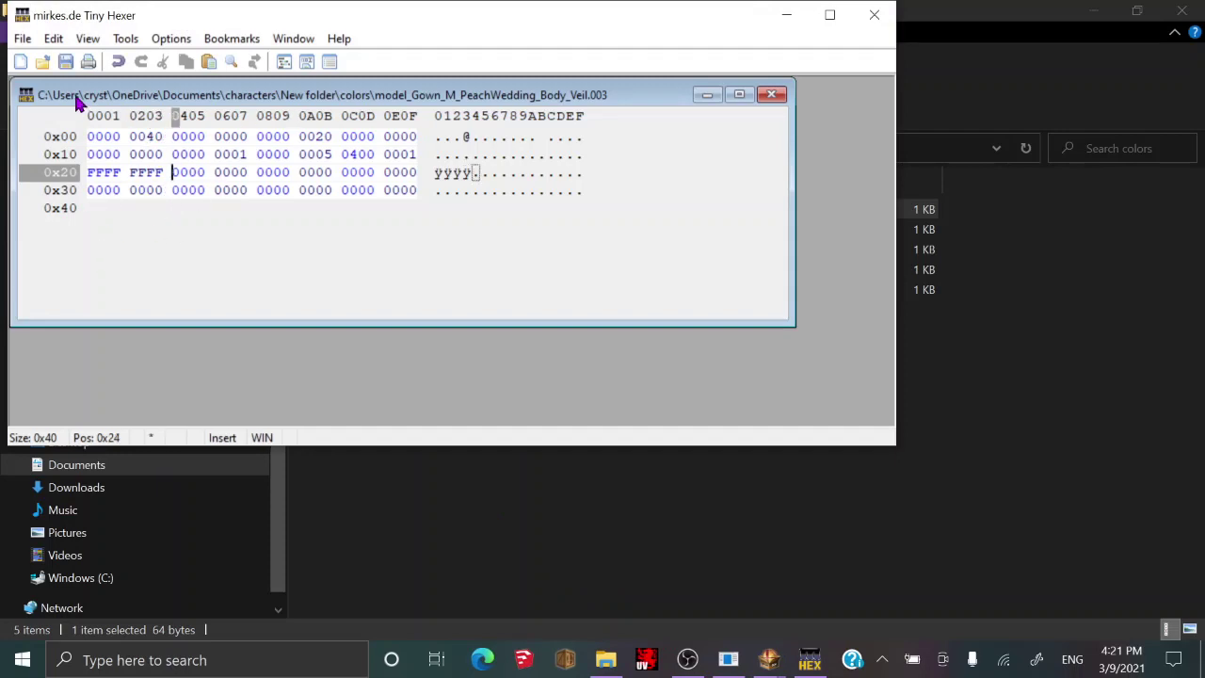
left_click(66, 61)
Open model_polygon0.001_peach_all_tx from New folder\colors and change byte 0x23 to FF.
left_click(23, 39)
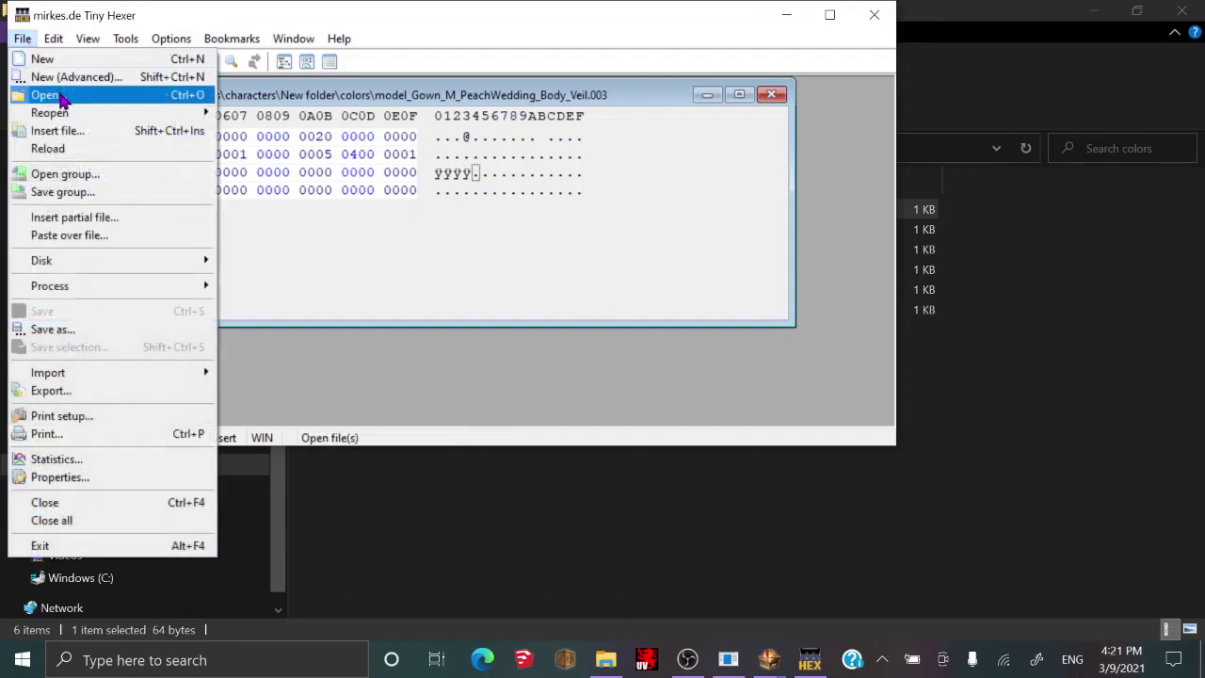
left_click(42, 91)
left_click(516, 134)
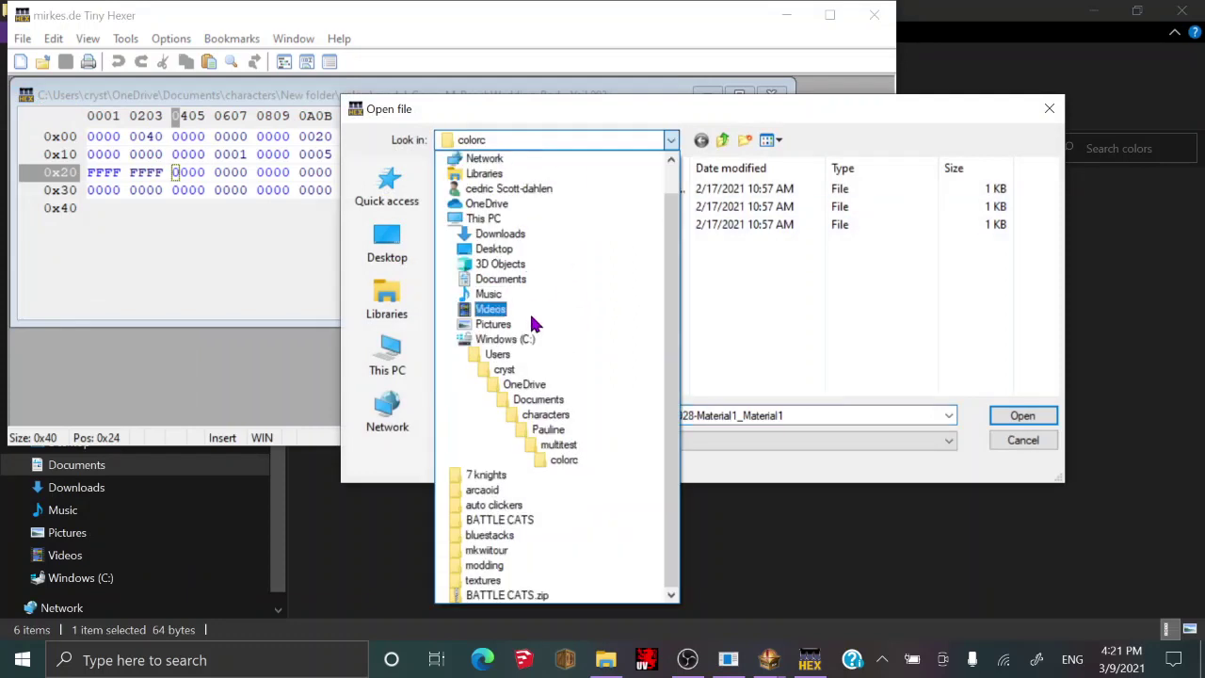
left_click(546, 414)
scroll(538, 345, "down", 2)
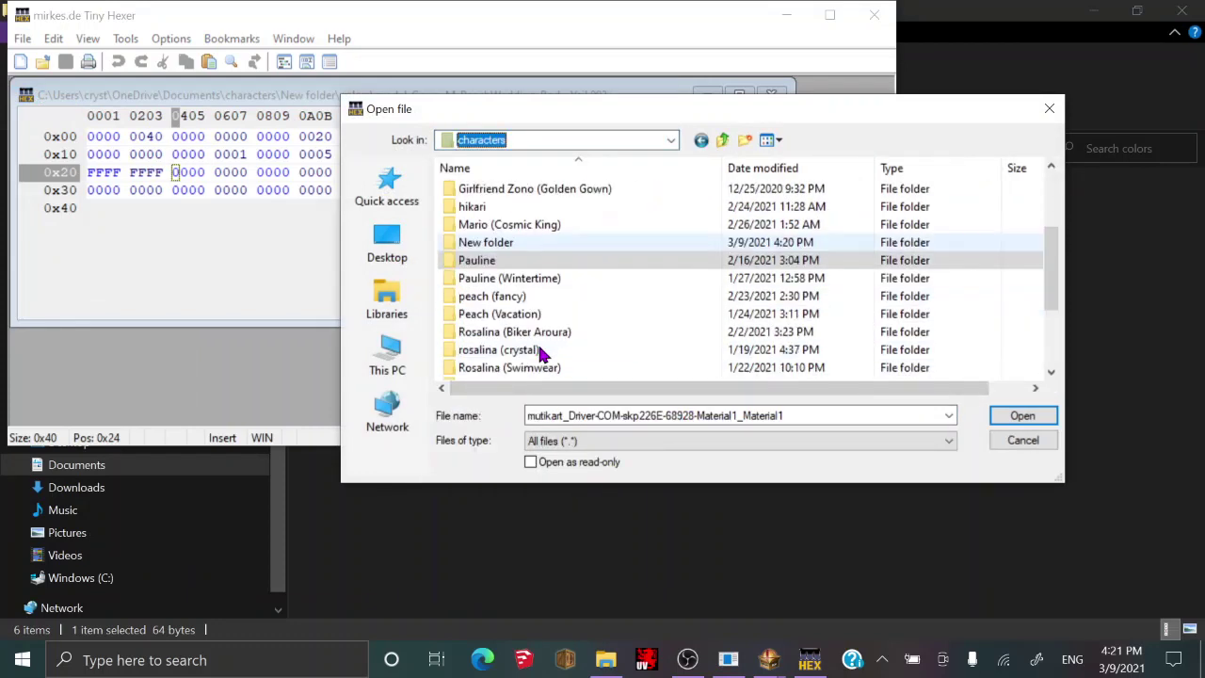
scroll(543, 355, "down", 1)
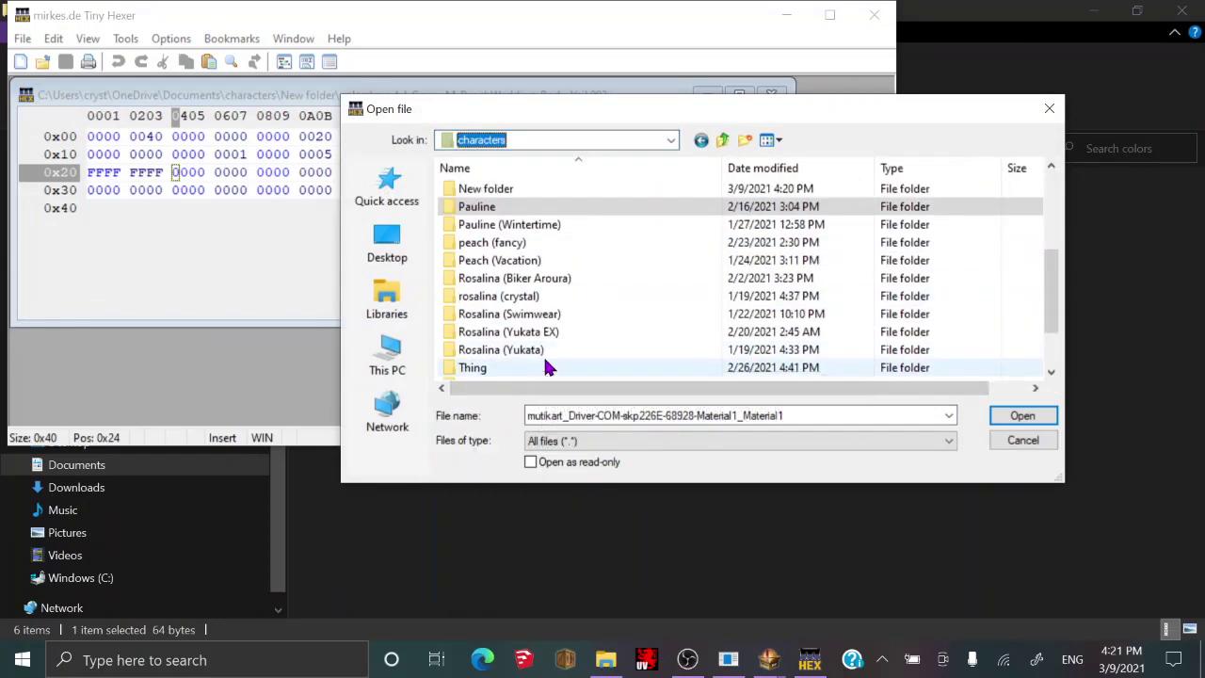
scroll(503, 231, "up", 1)
double_click(500, 241)
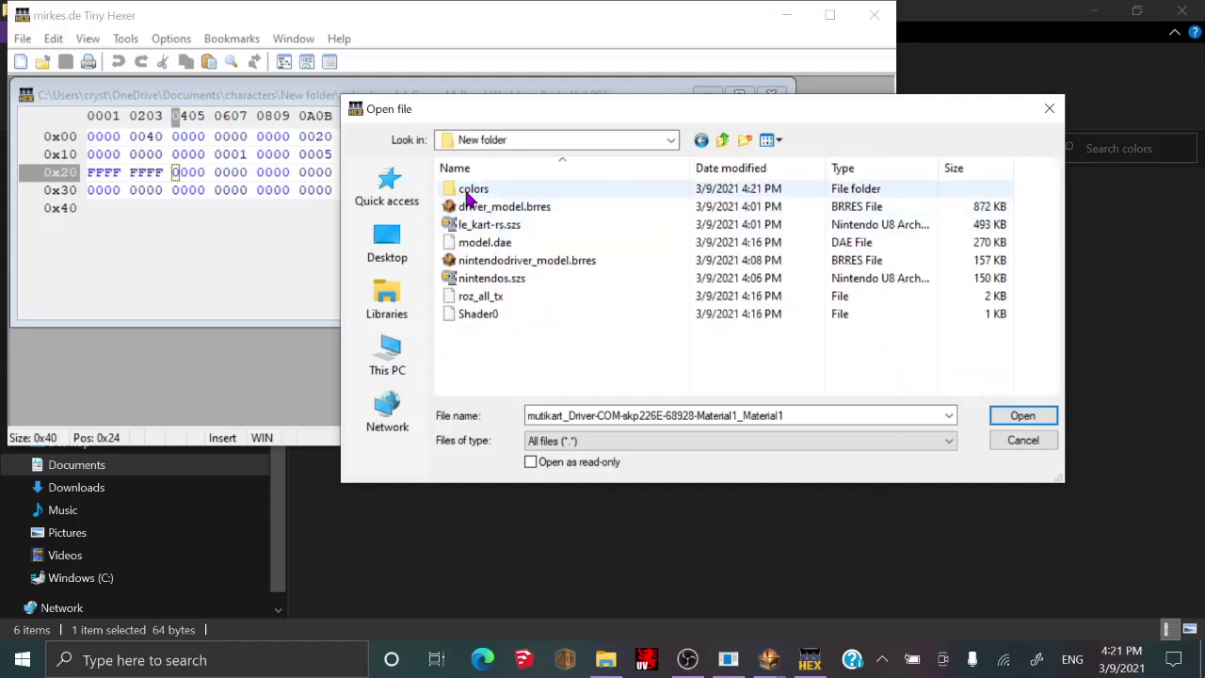
double_click(464, 190)
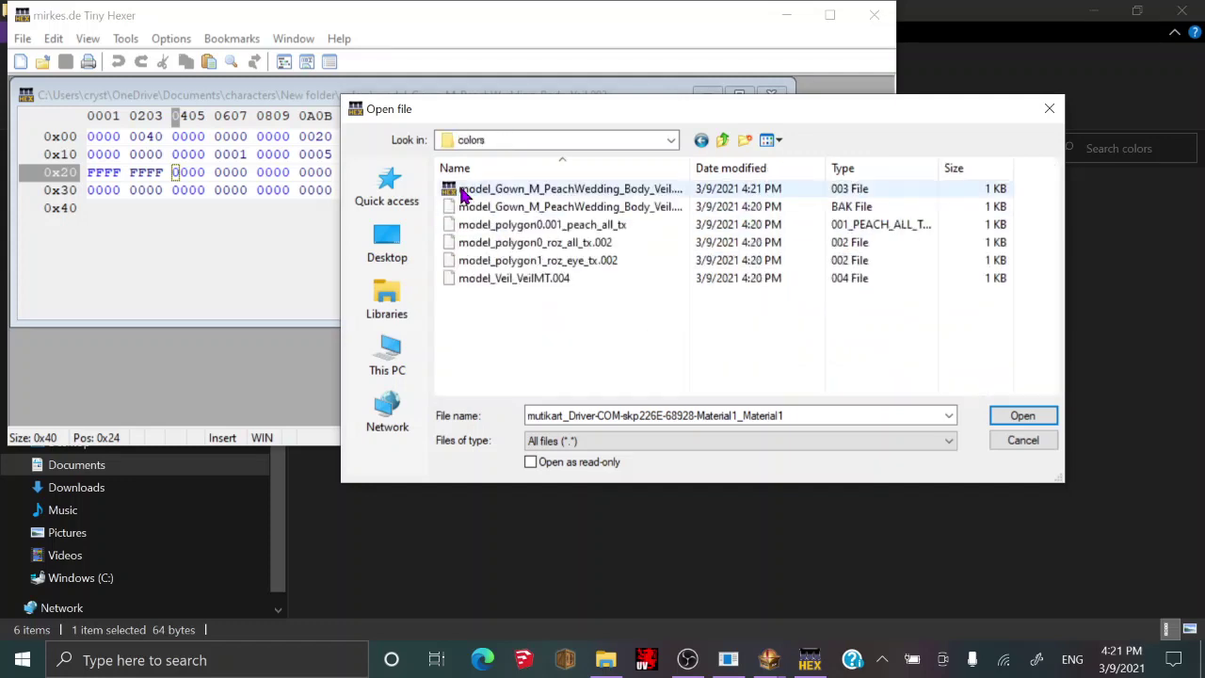
double_click(485, 224)
left_click(187, 225)
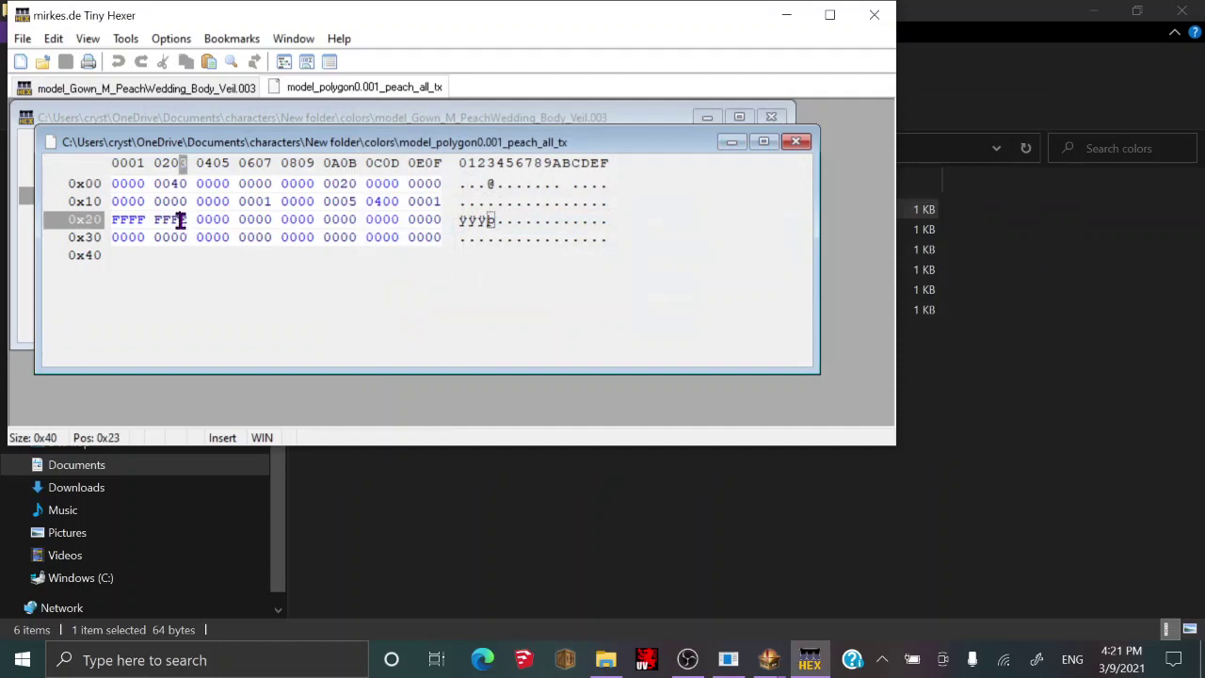
type("f")
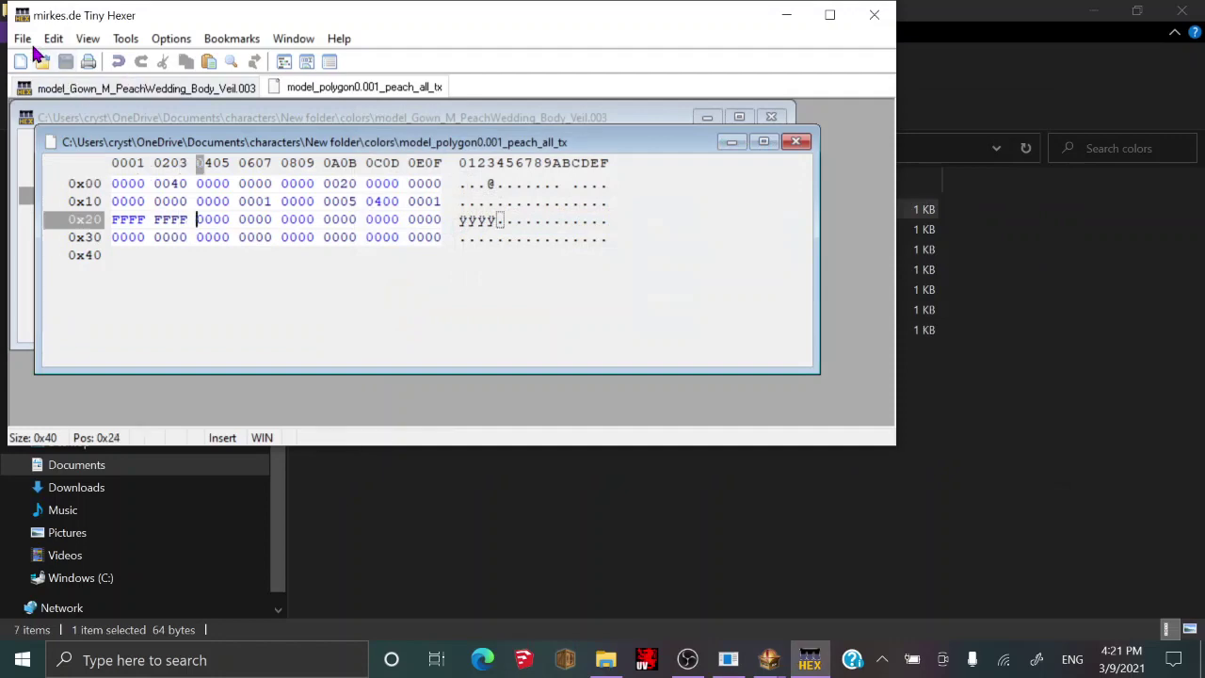
left_click(22, 39)
Set byte 0x23 of model_polygon0_roz_all_tx.002 to FF, removing the extra byte, and save.
left_click(49, 95)
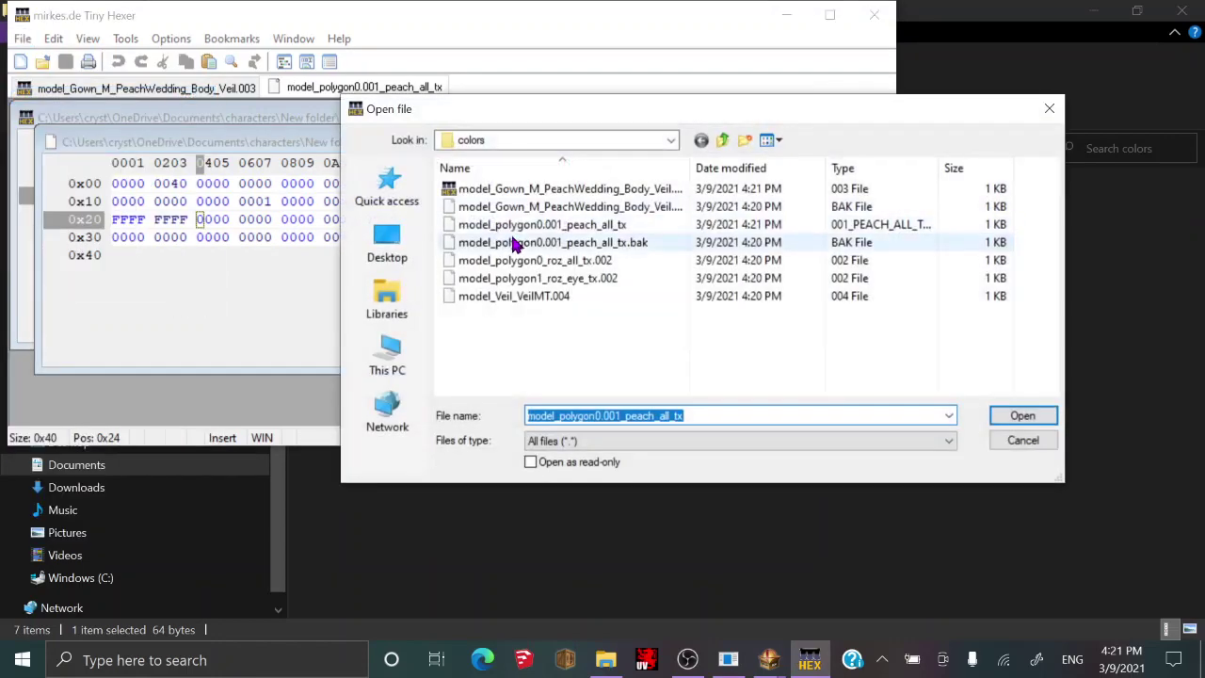
double_click(522, 260)
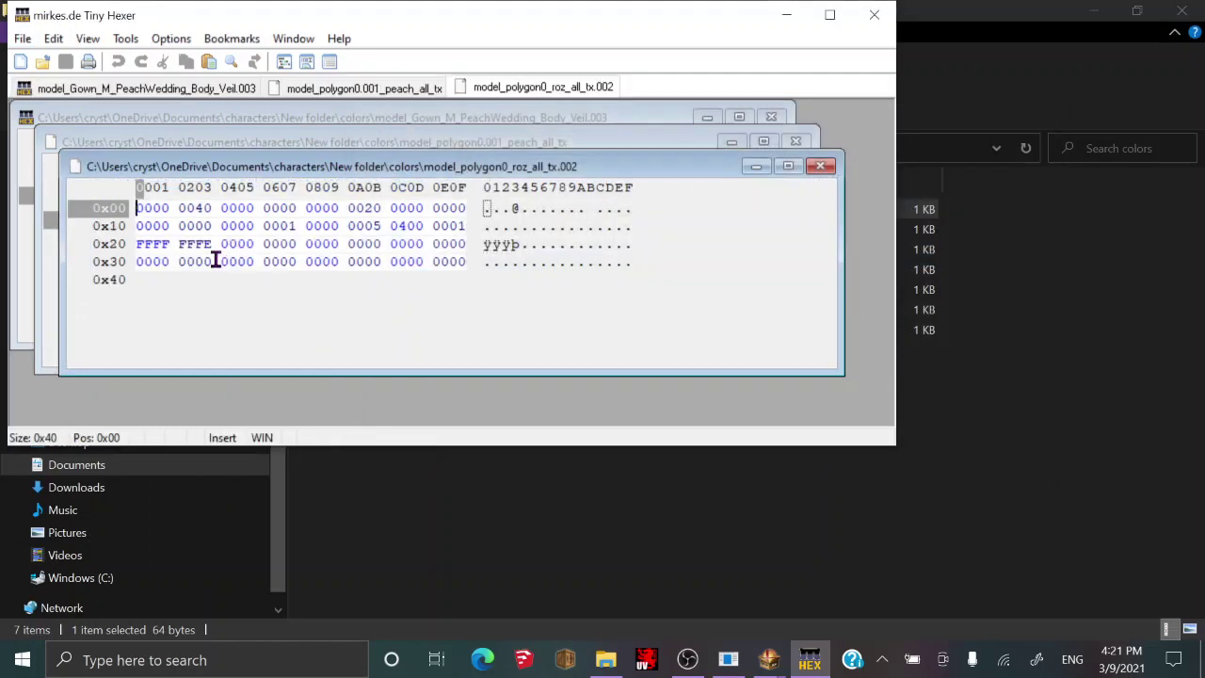
left_click(202, 245)
type("FF")
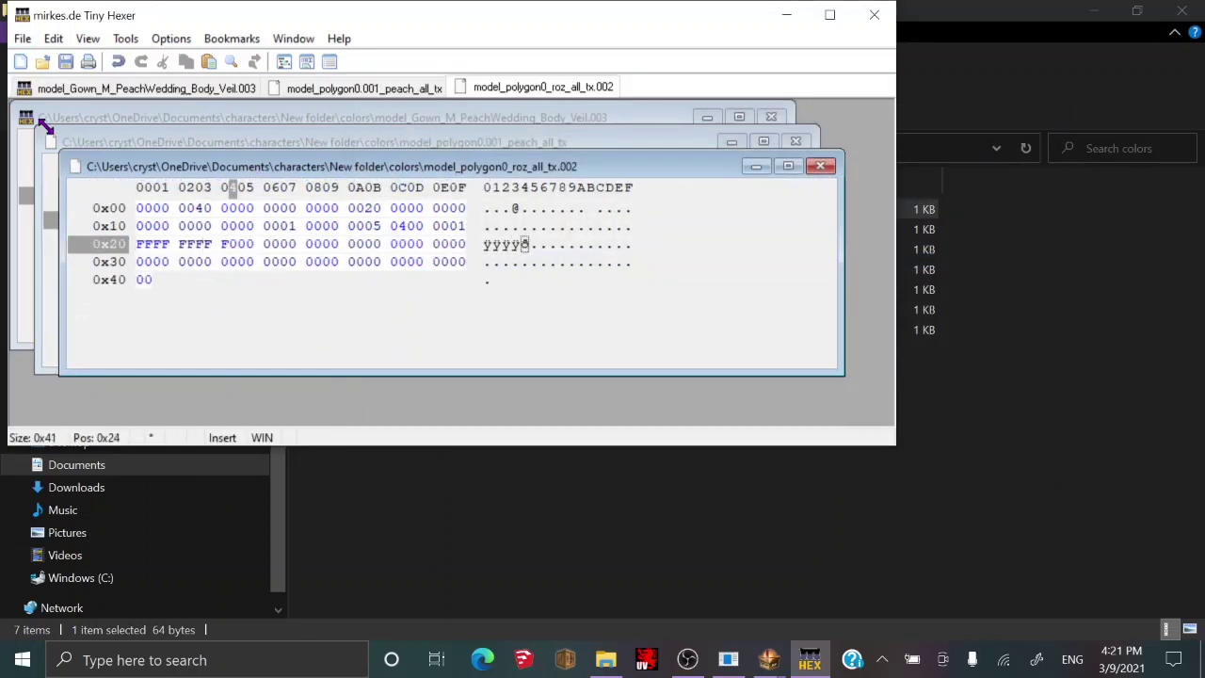
key("Delete")
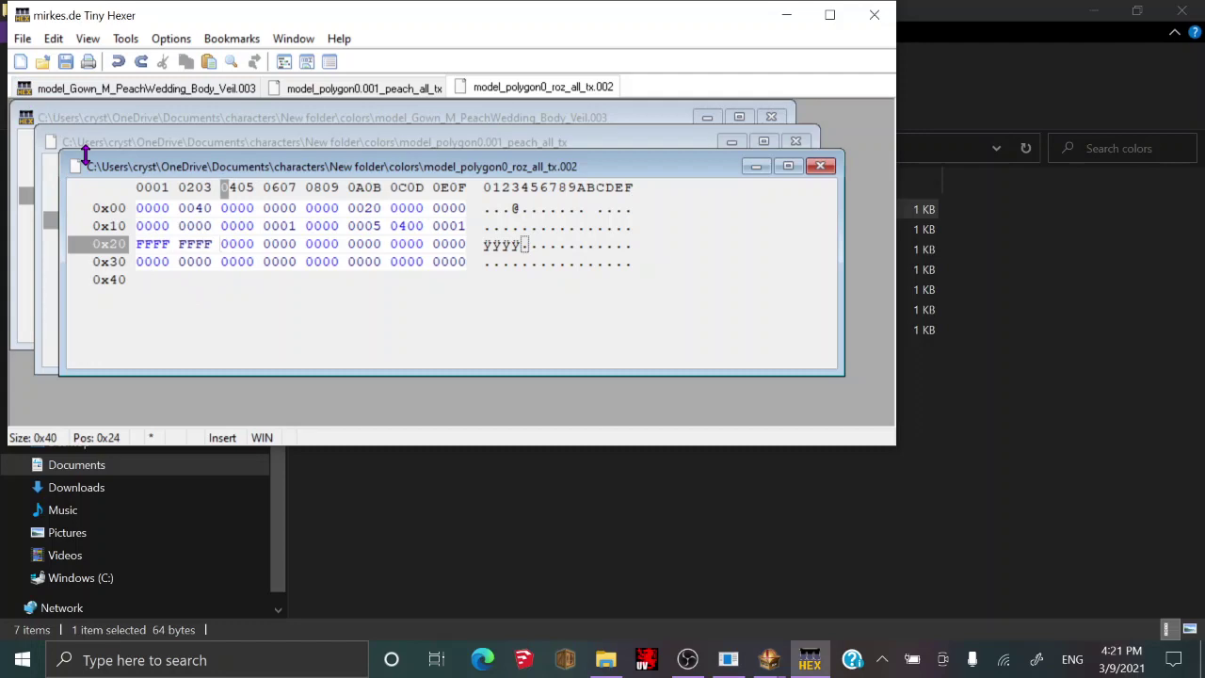
left_click(23, 39)
left_click(59, 311)
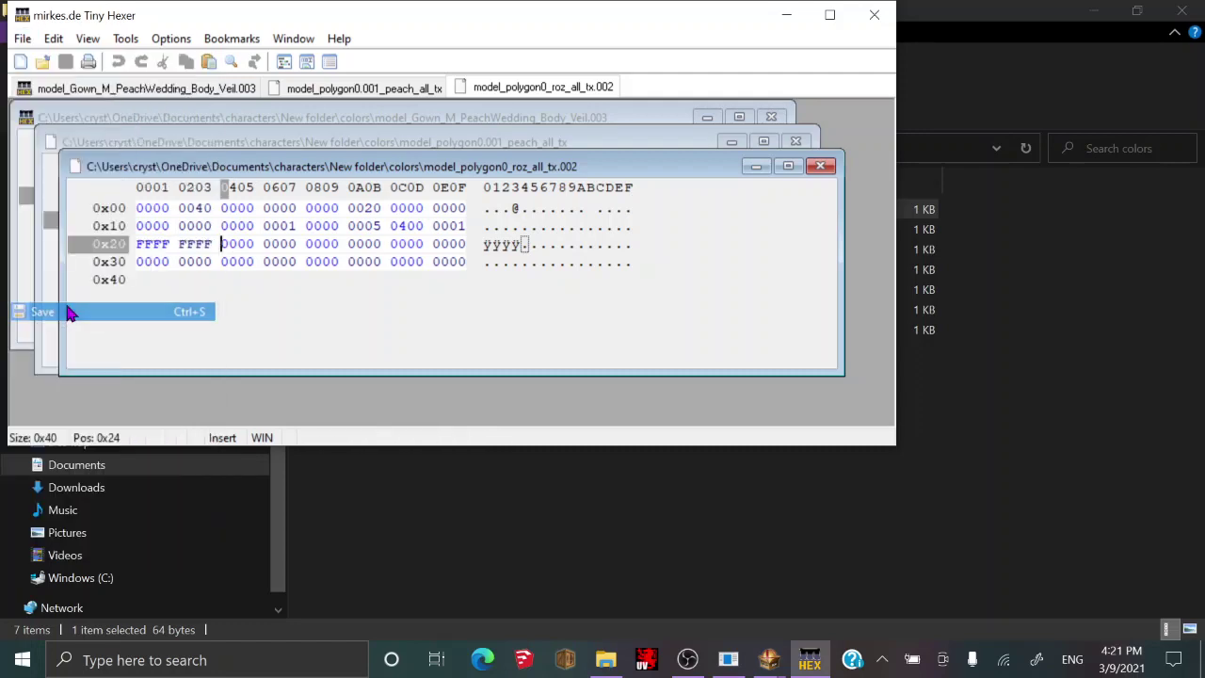
Change byte 0x23 of model_polygon1_roz_eye_tx.002 to FF and save it.
left_click(22, 38)
left_click(53, 94)
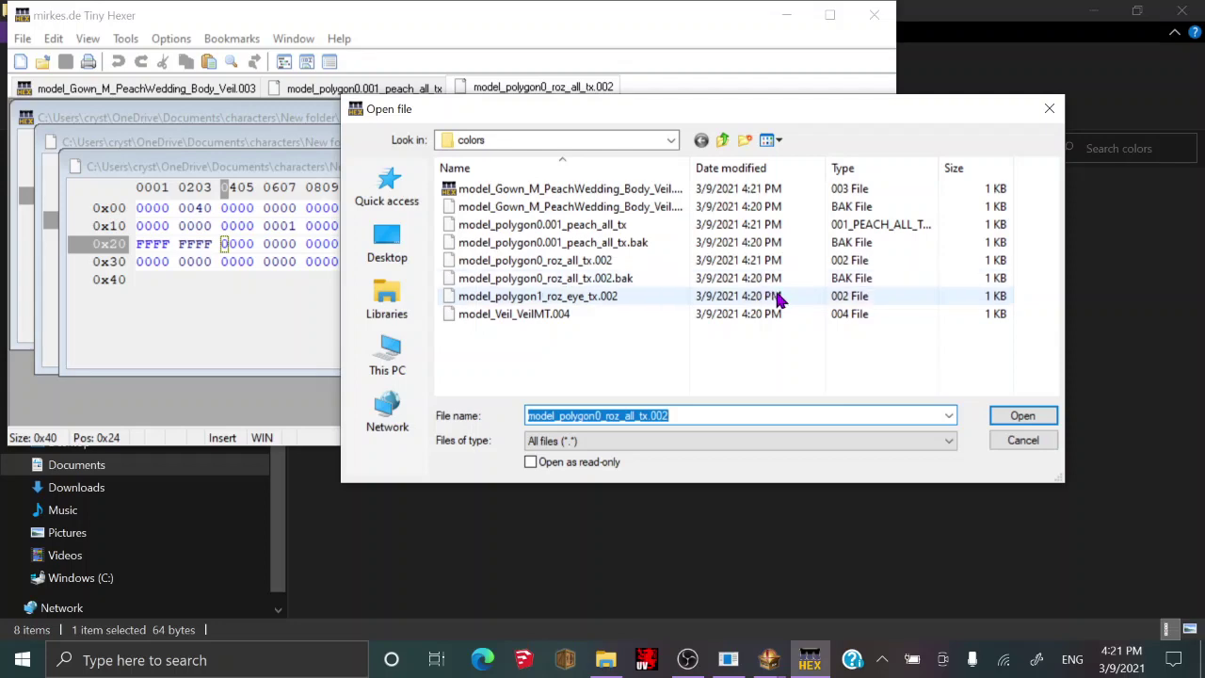
double_click(784, 298)
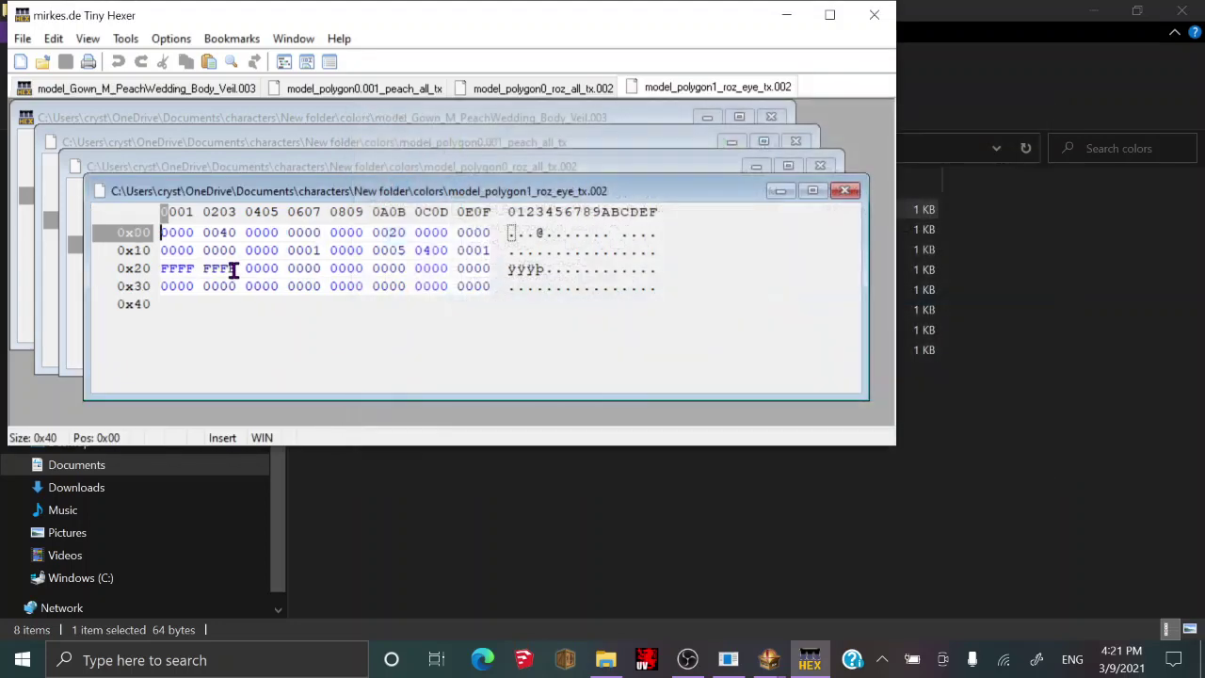
left_click(228, 270)
type("f")
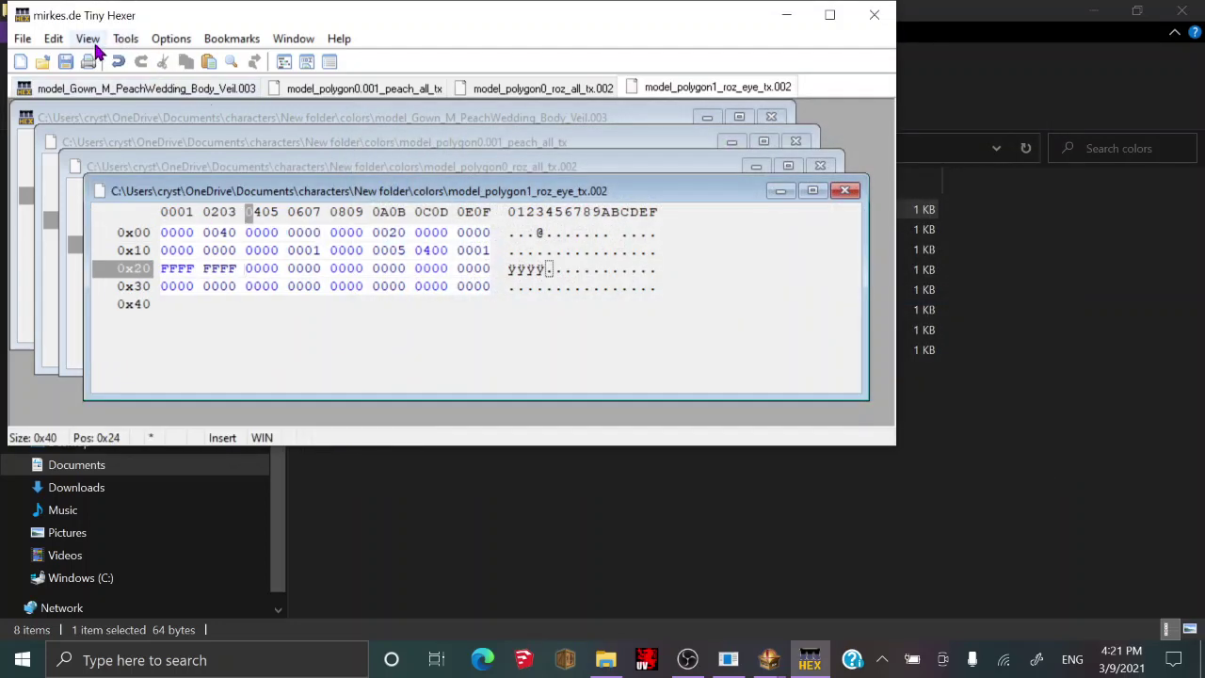
left_click(68, 63)
Set byte 0x23 of model_Veil_VeilMT.004 to FF and save, then cancel the next Open dialog.
left_click(22, 39)
left_click(43, 94)
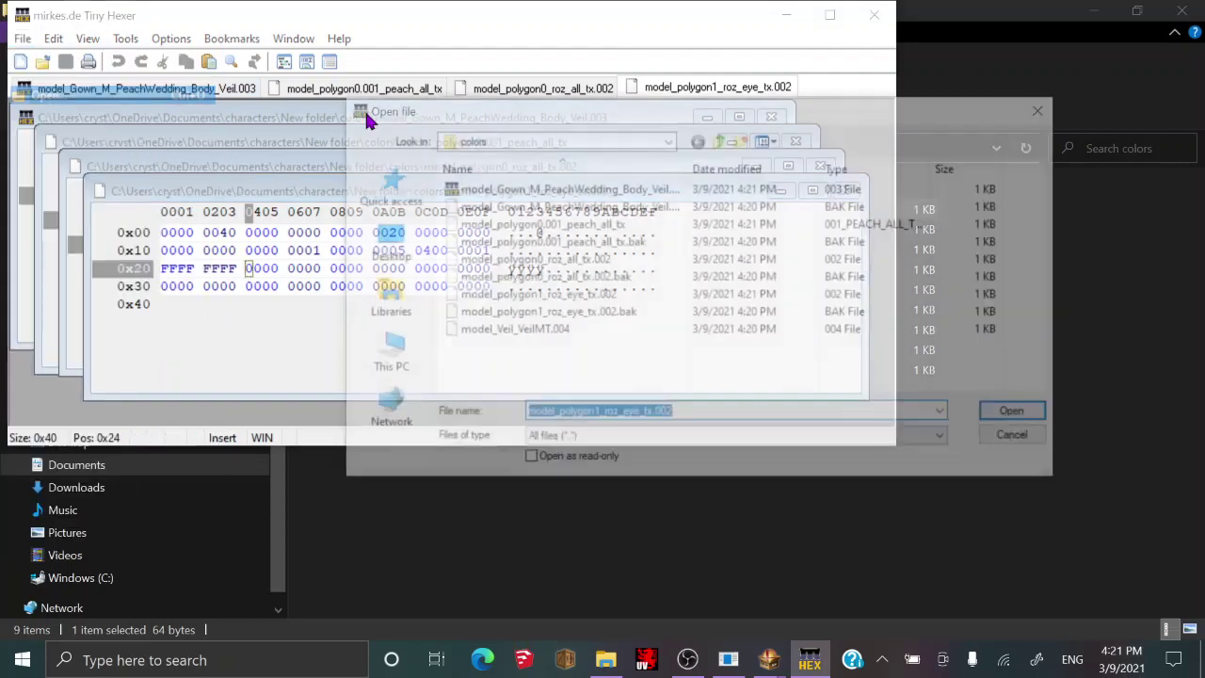
double_click(635, 325)
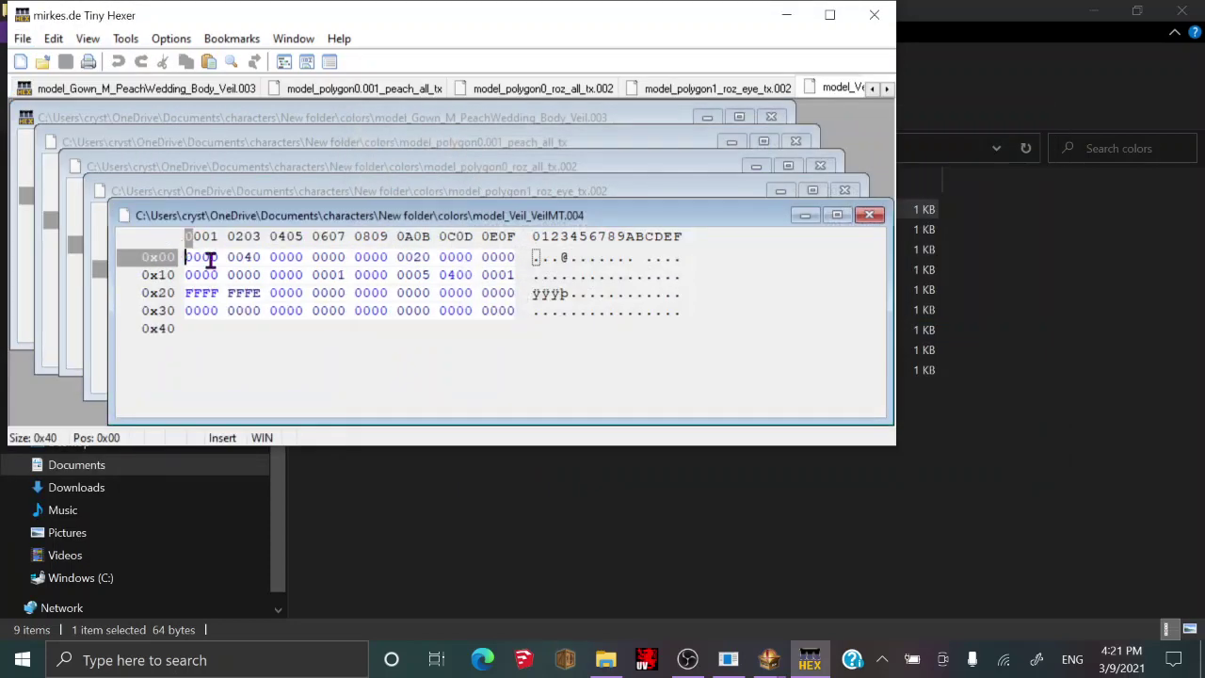
left_click(251, 294)
type("f")
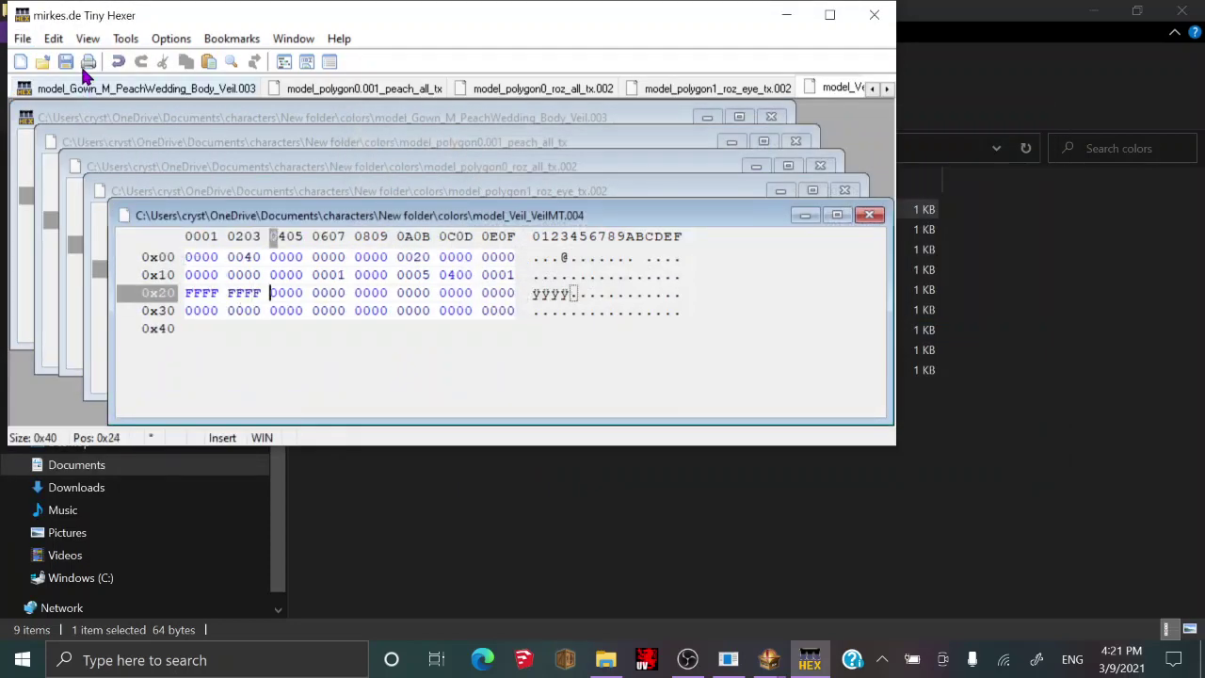
left_click(22, 41)
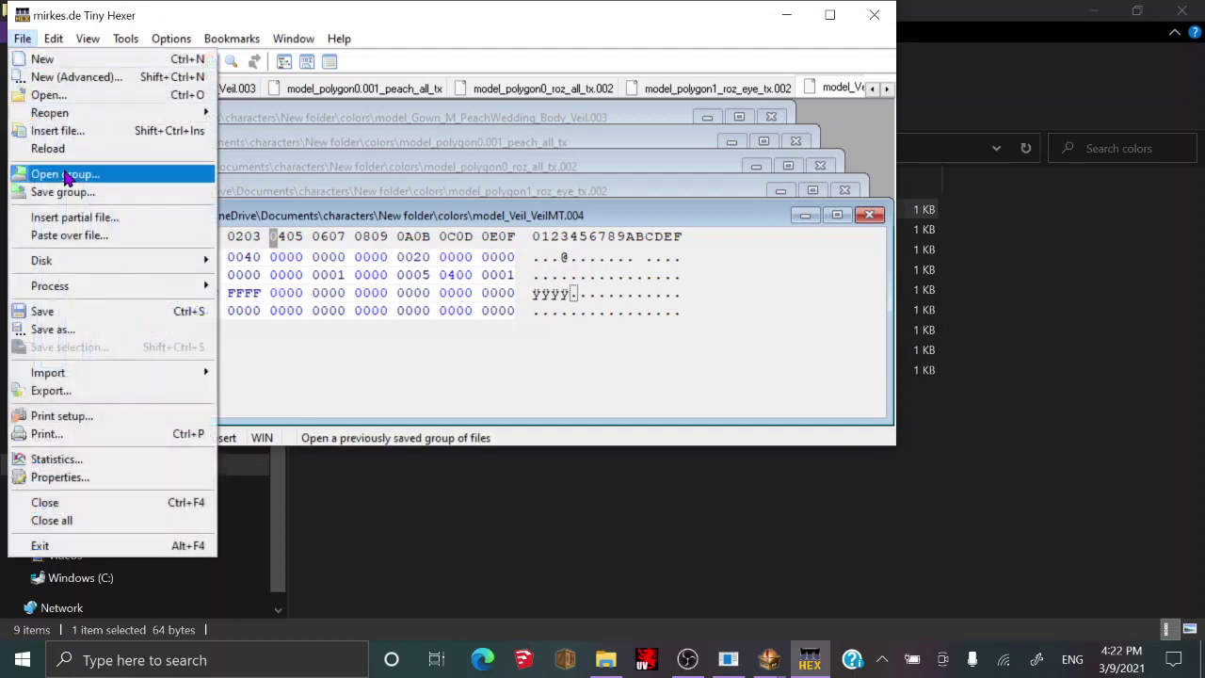
left_click(110, 313)
left_click(23, 39)
left_click(55, 95)
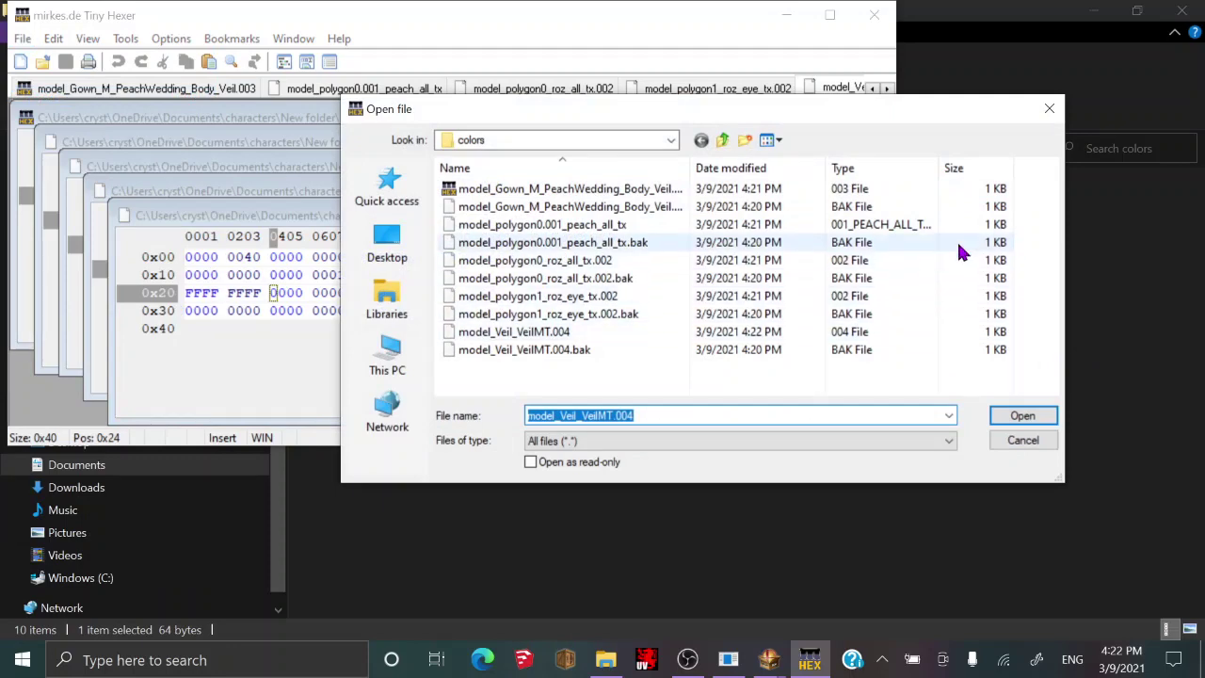
left_click(1005, 439)
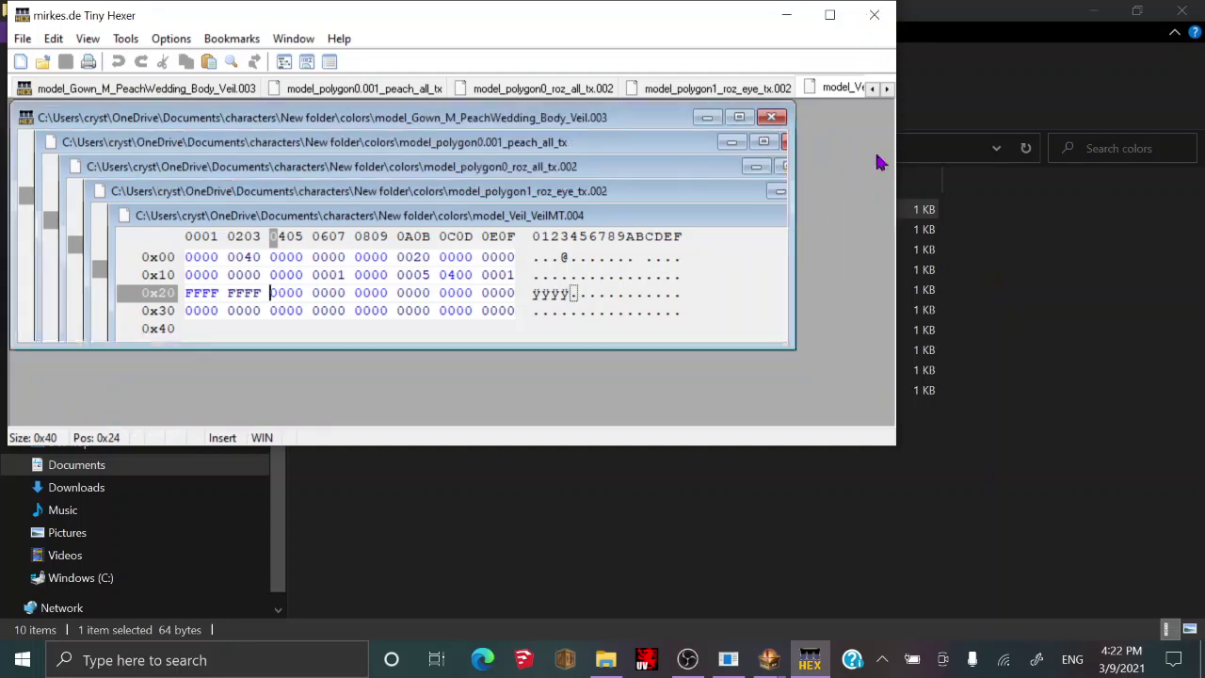
Close Tiny Hexer and delete the three .bak backup files from the colors folder.
left_click(873, 15)
left_click(859, 374)
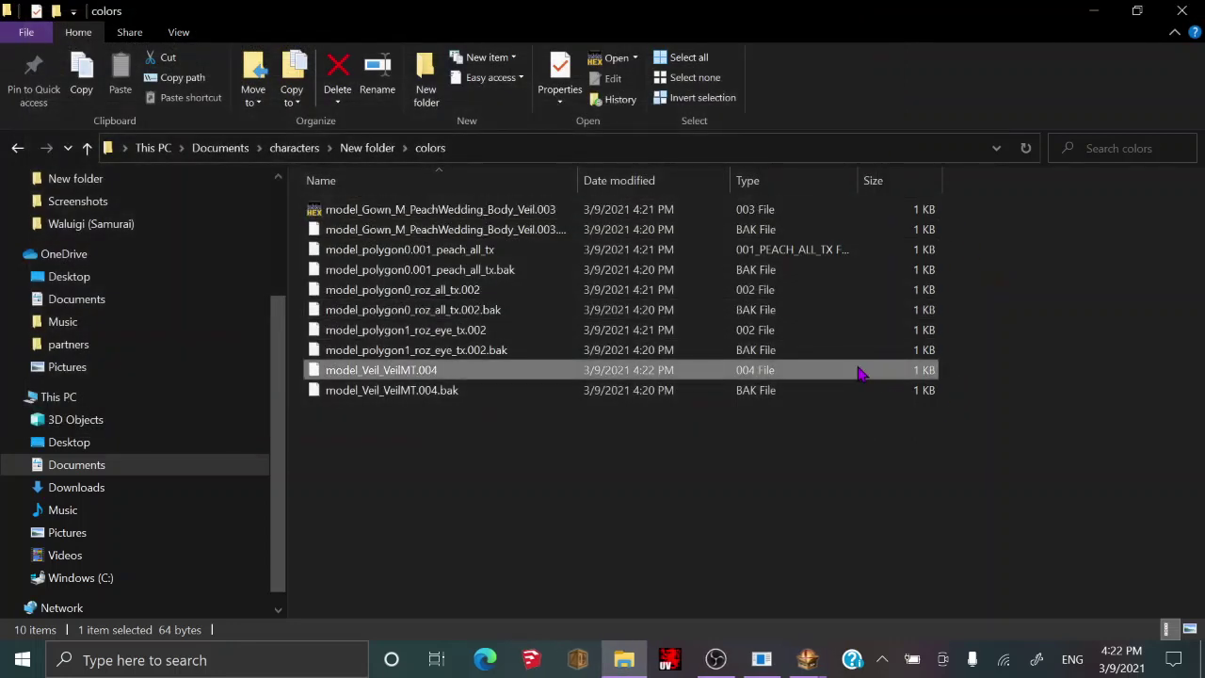
left_click(851, 392)
key("Delete")
key("Delete")
left_click(803, 310)
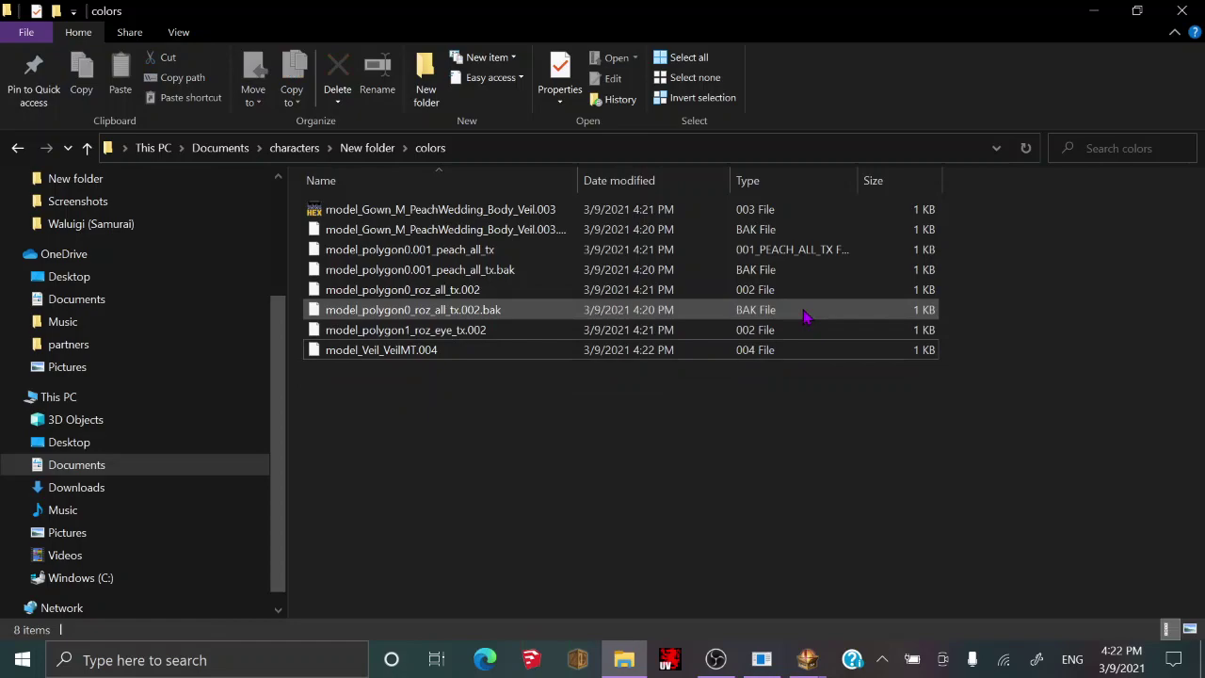
key("Delete")
left_click(804, 269)
key("Delete")
key("Delete")
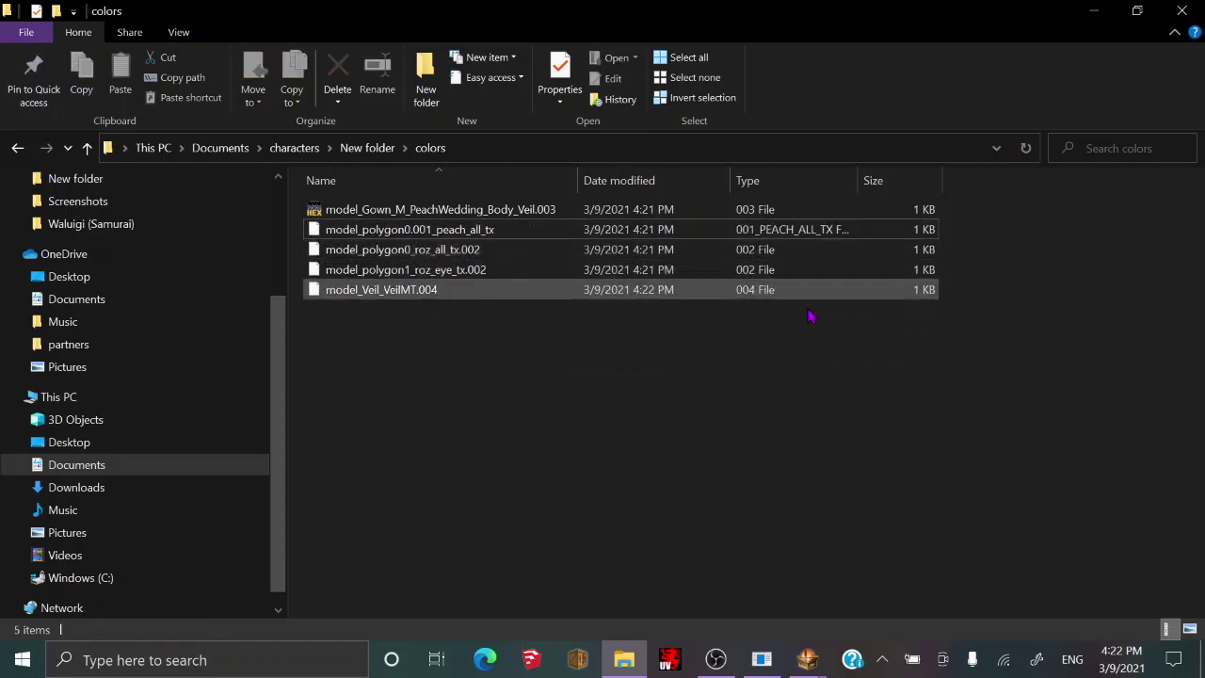
mouse_move(807, 659)
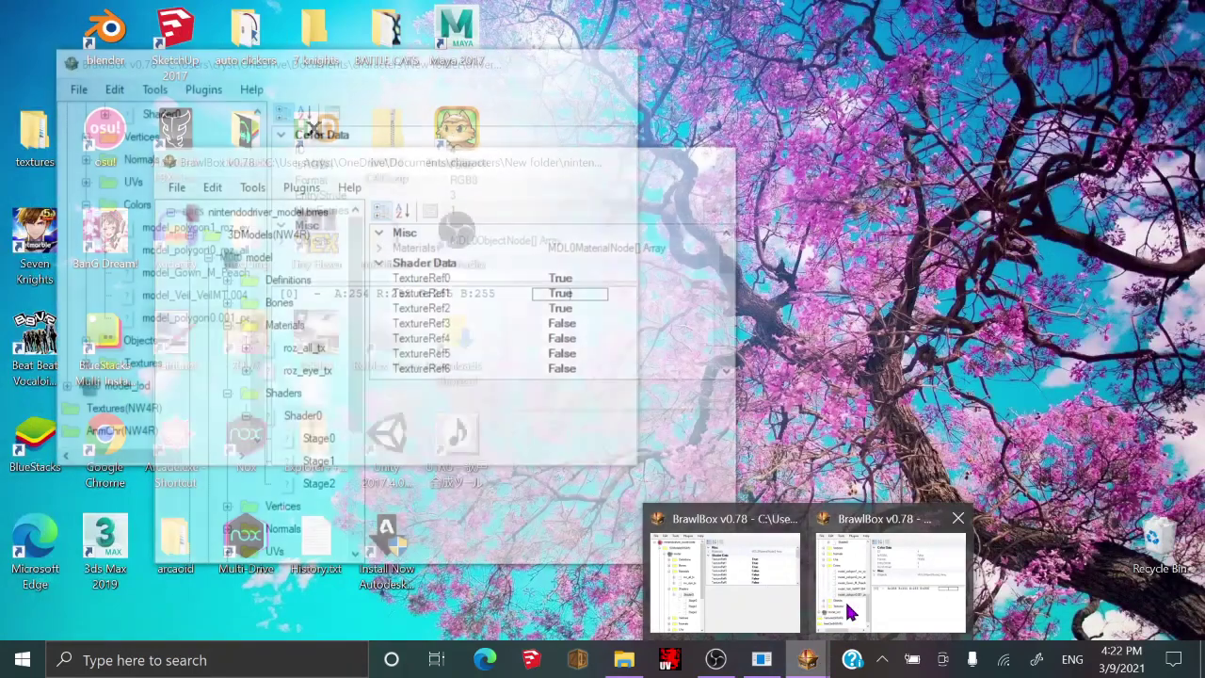
Replace the roz eye colour node's data with roz_eye_tx.002 from the colors folder.
left_click(850, 612)
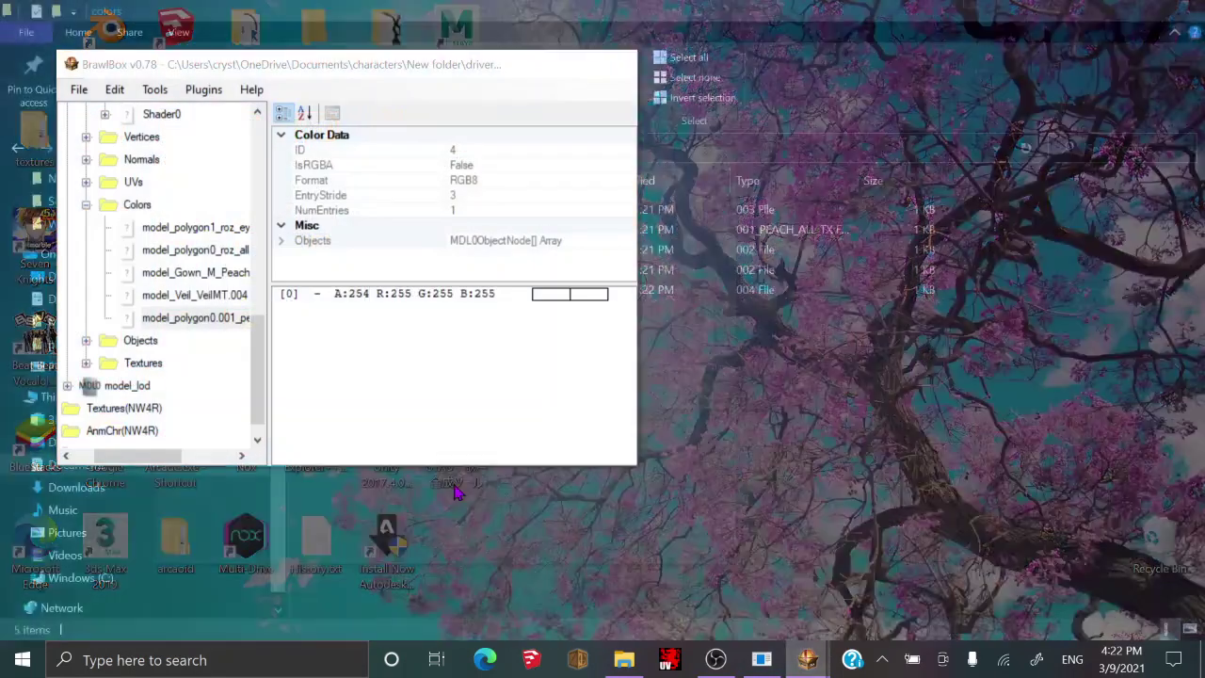
right_click(196, 230)
left_click(226, 261)
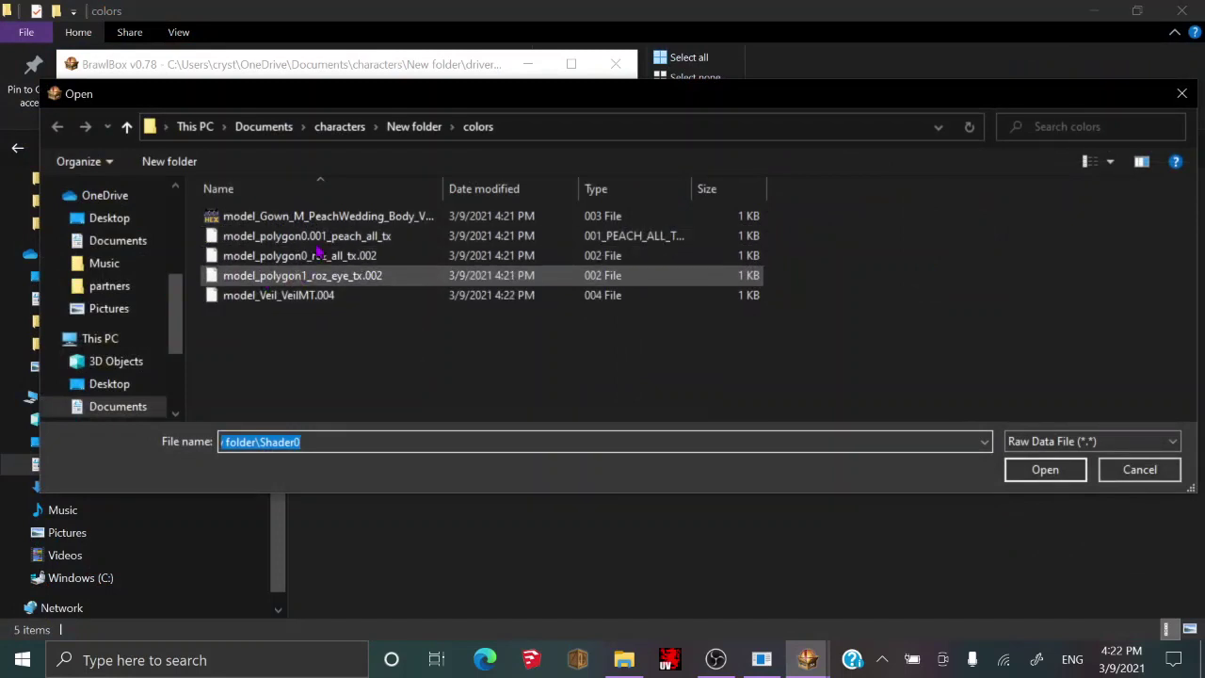
left_click_drag(346, 108, 311, 322)
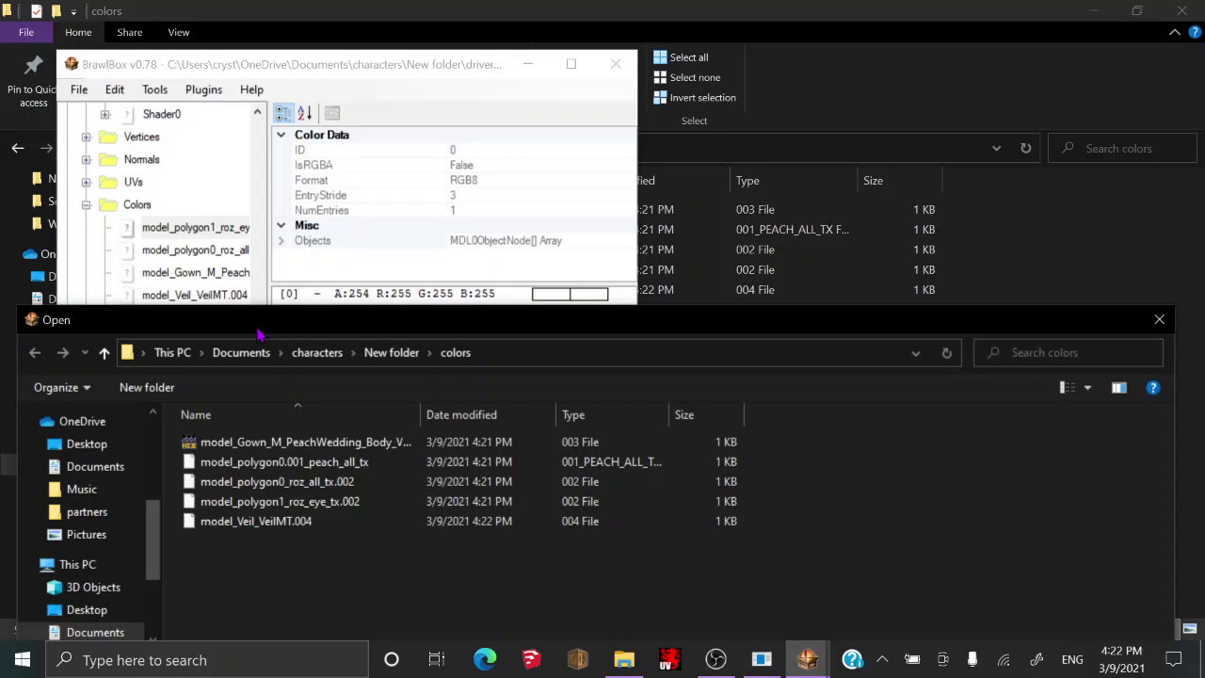
mouse_move(252, 332)
left_mouse_down()
mouse_move(253, 381)
mouse_move(239, 320)
left_mouse_up()
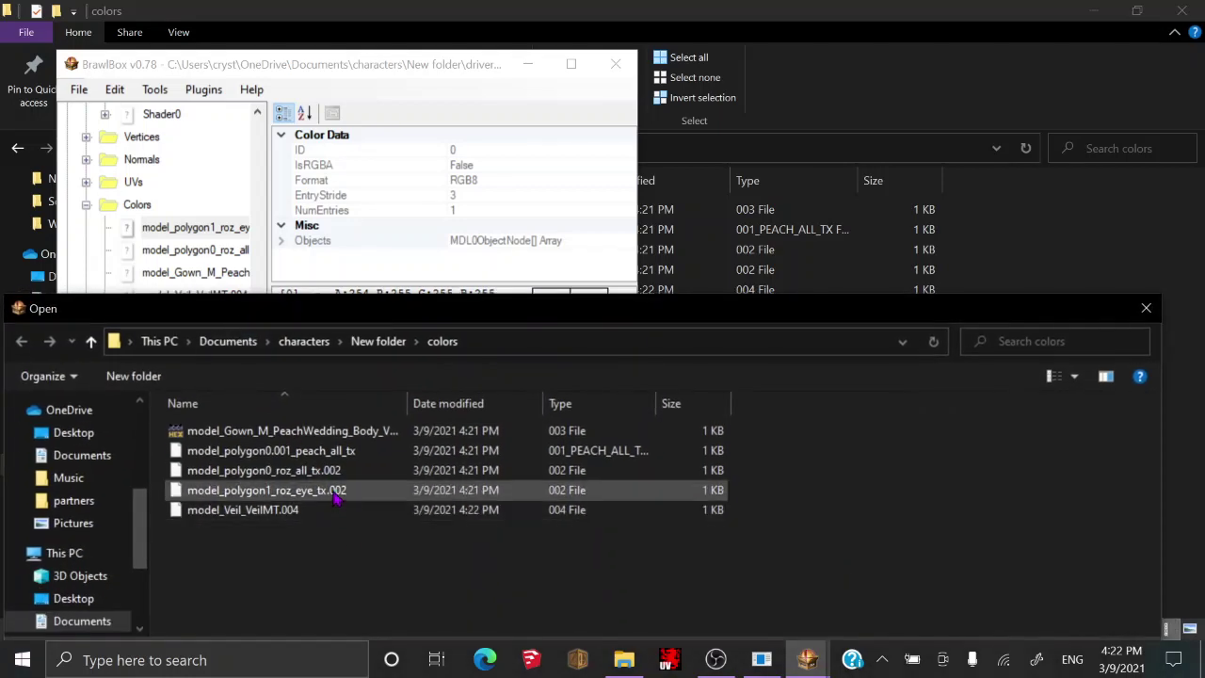
double_click(337, 499)
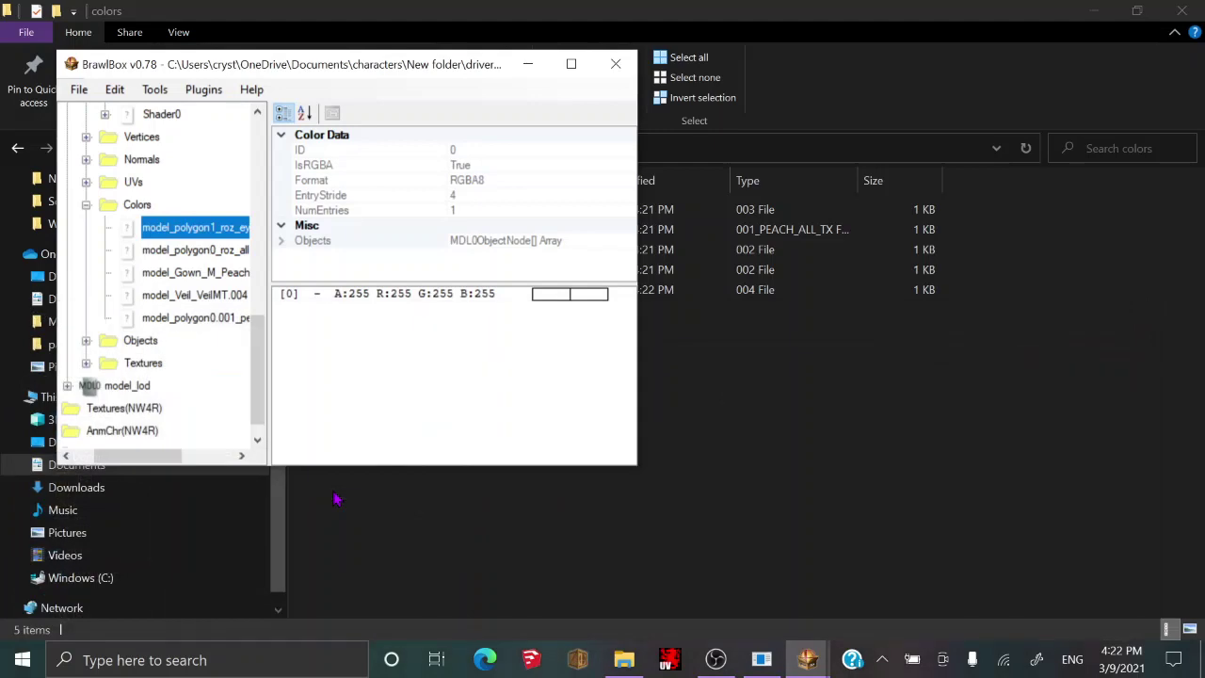
Replace the roz_all colour node's data with roz_all_tx.002.
left_click(231, 258)
right_click(229, 258)
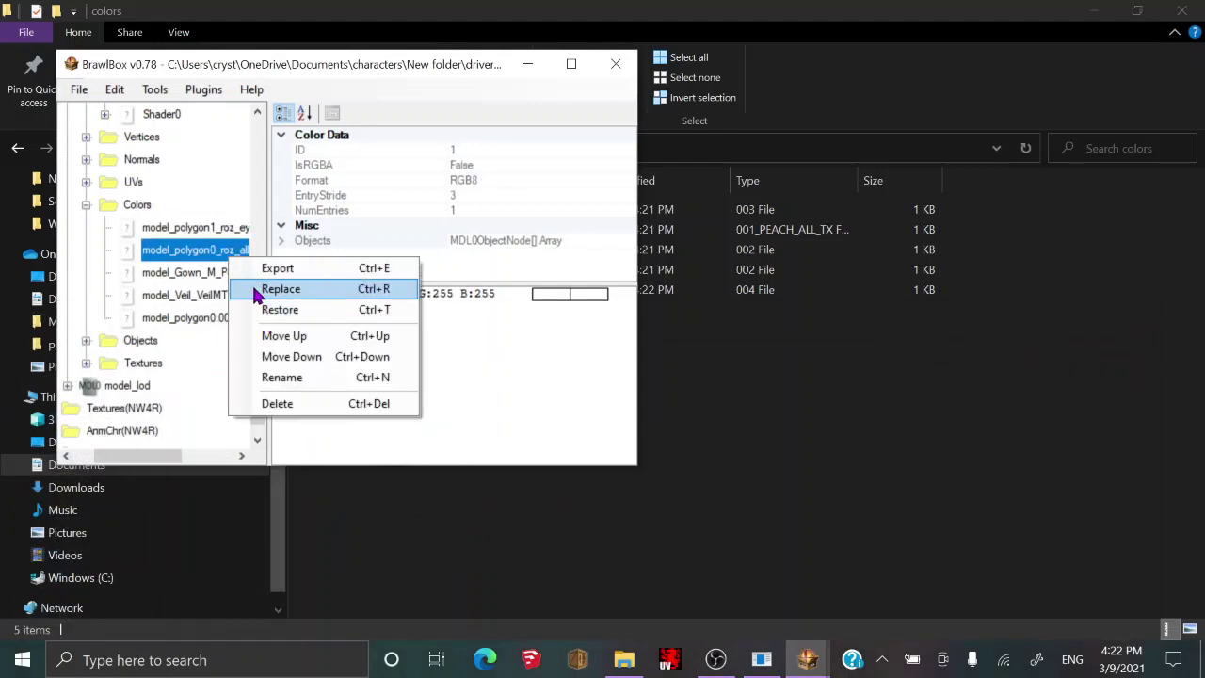
left_click(276, 288)
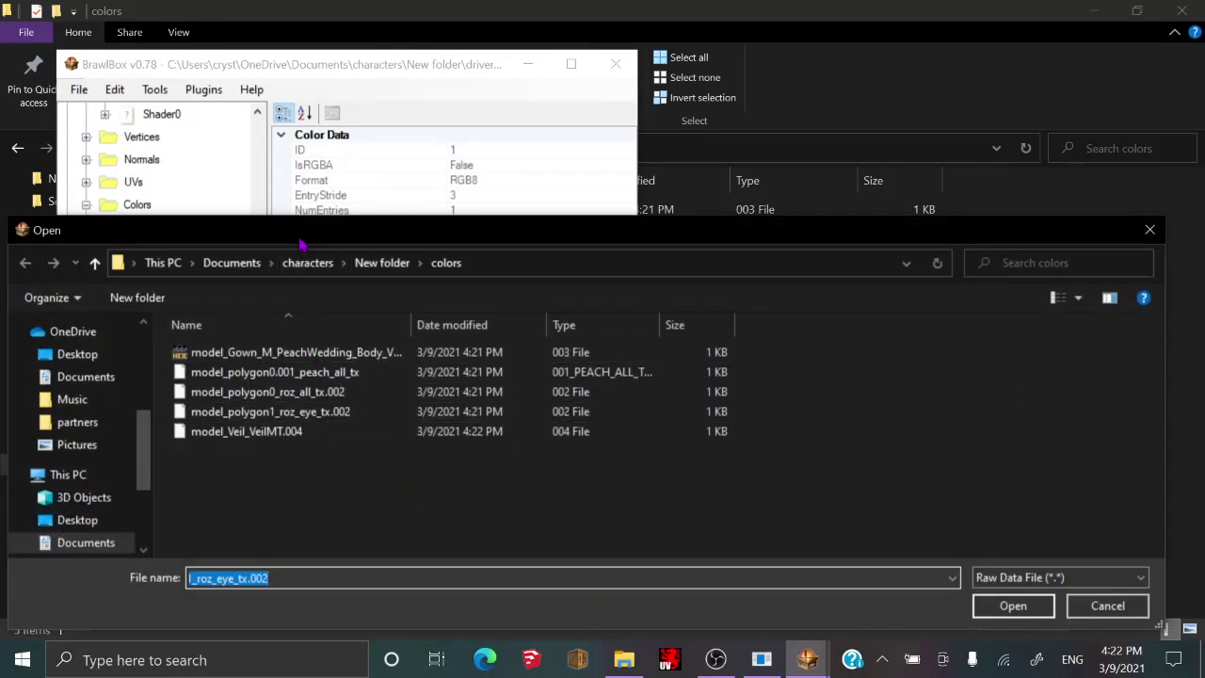
left_click_drag(301, 245, 295, 341)
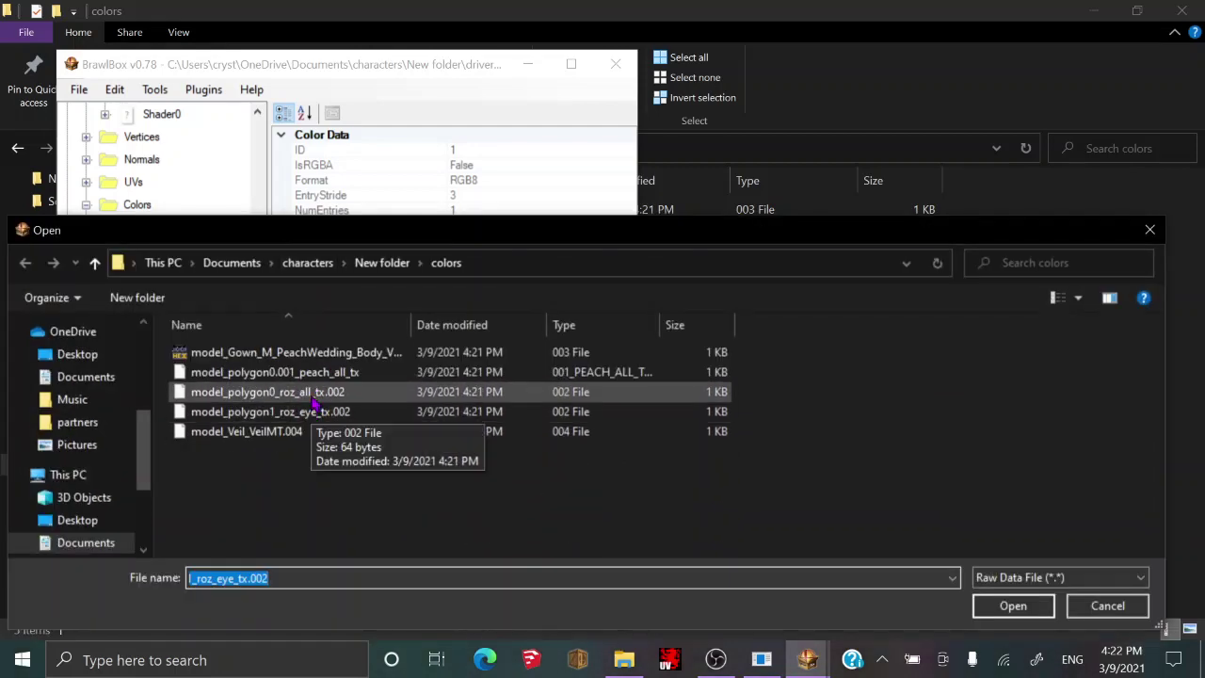
double_click(315, 401)
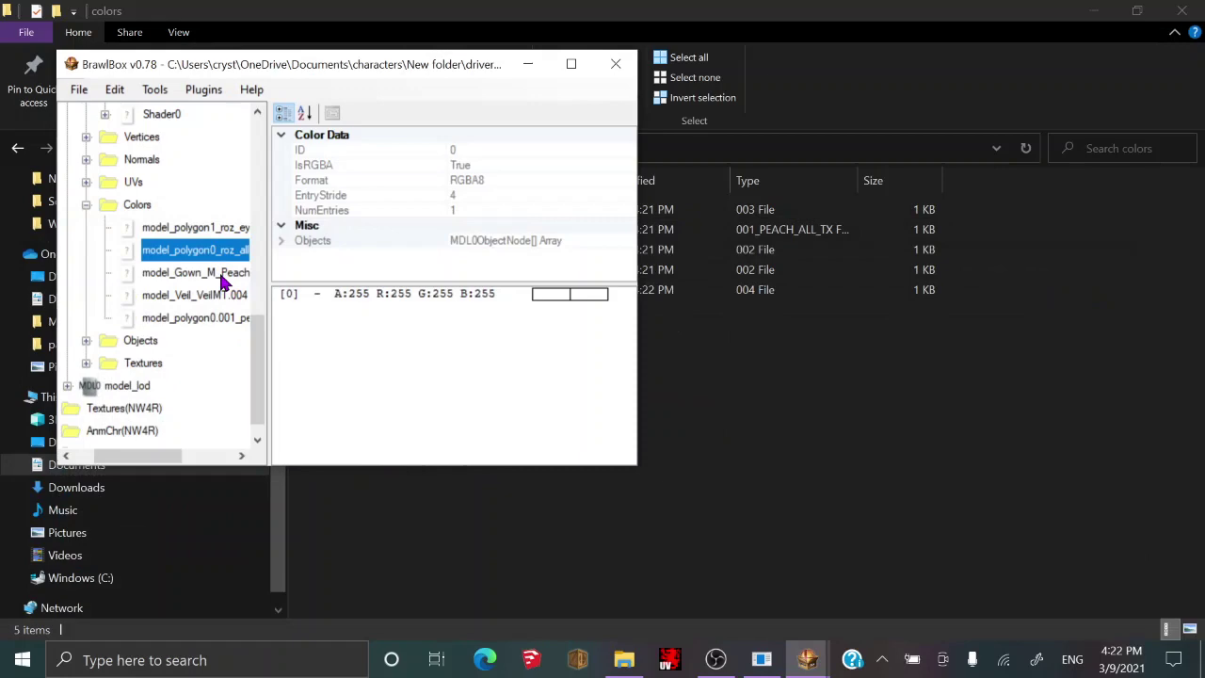
Load the peach_all_tx file into the Gown node and VeilMT.004 into the Veil node.
right_click(245, 272)
left_click(252, 302)
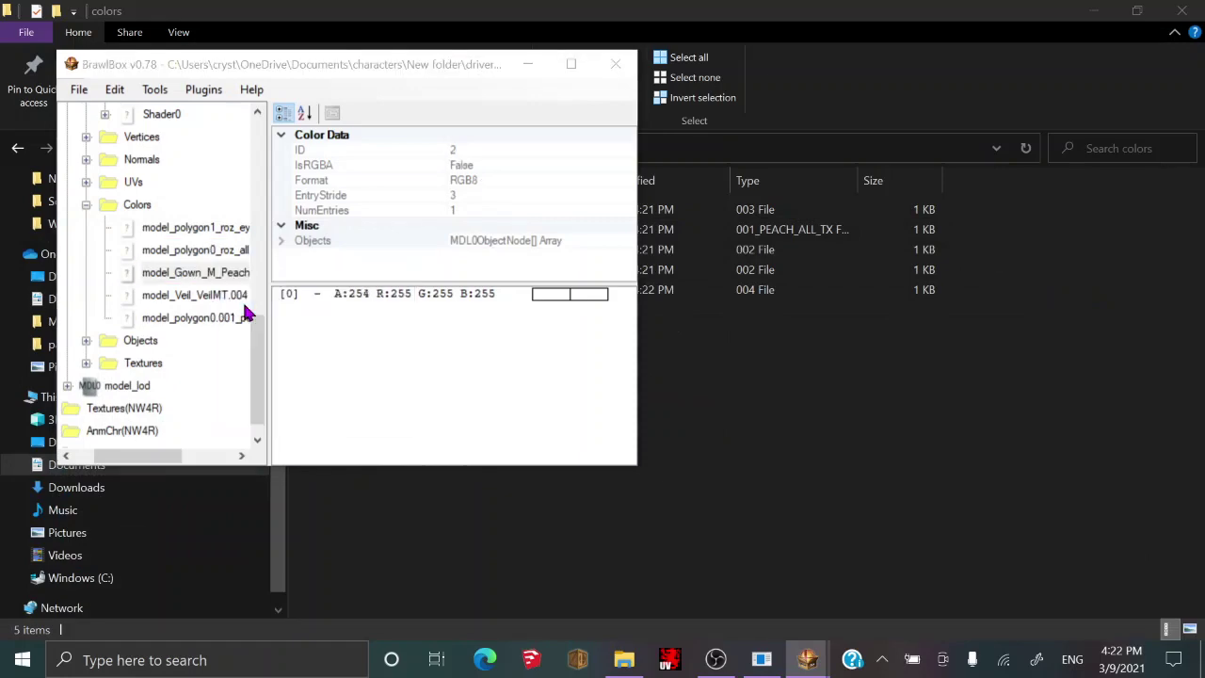
double_click(325, 372)
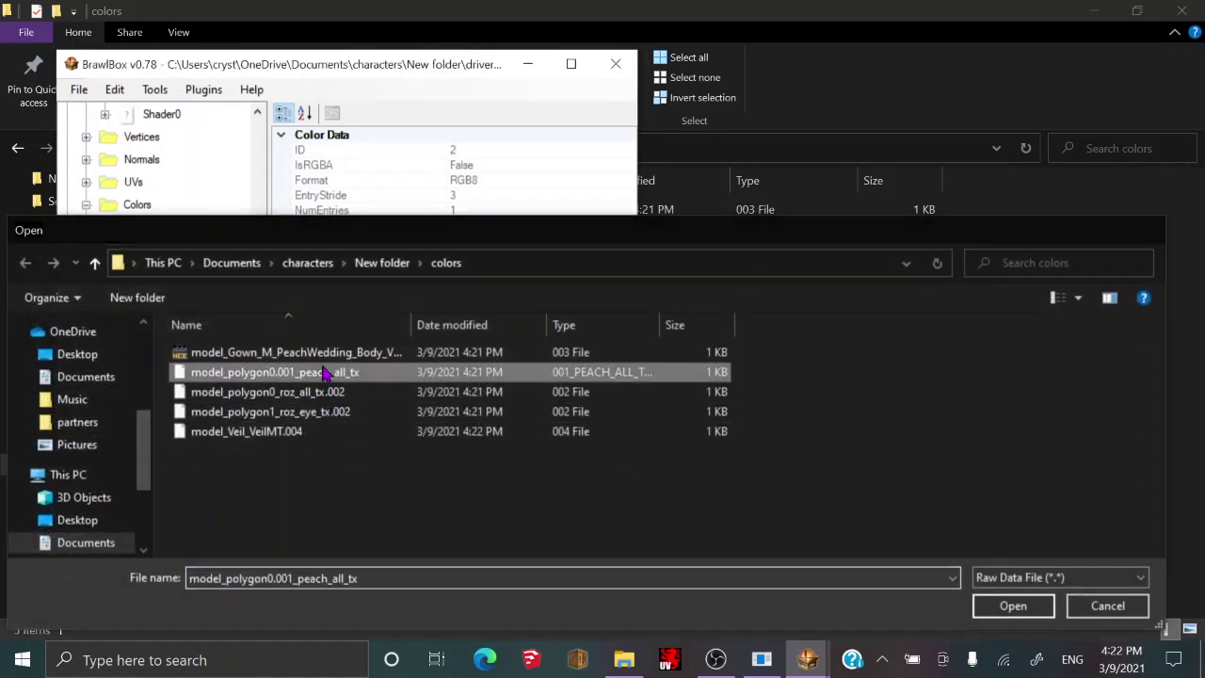
left_click(193, 299)
right_click(193, 299)
left_click(226, 333)
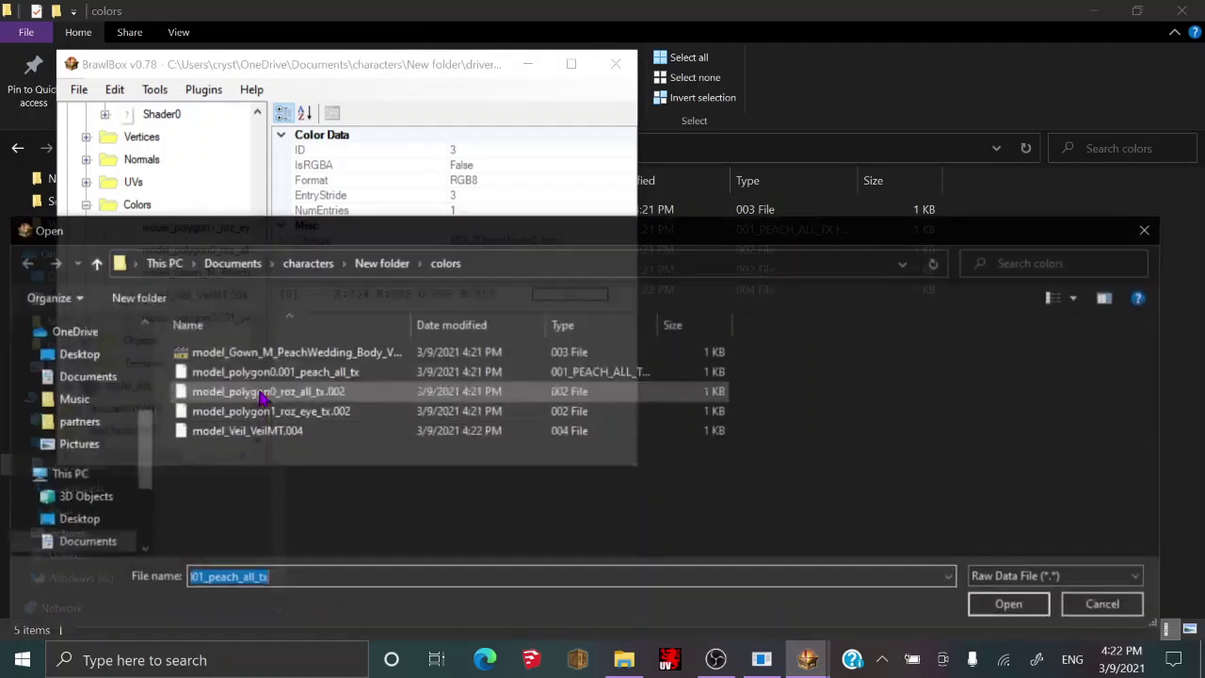
double_click(274, 425)
Begin replacing the polygon0.001 colour data, repositioning the Open dialog to see the Colors list.
left_click(226, 318)
right_click(226, 317)
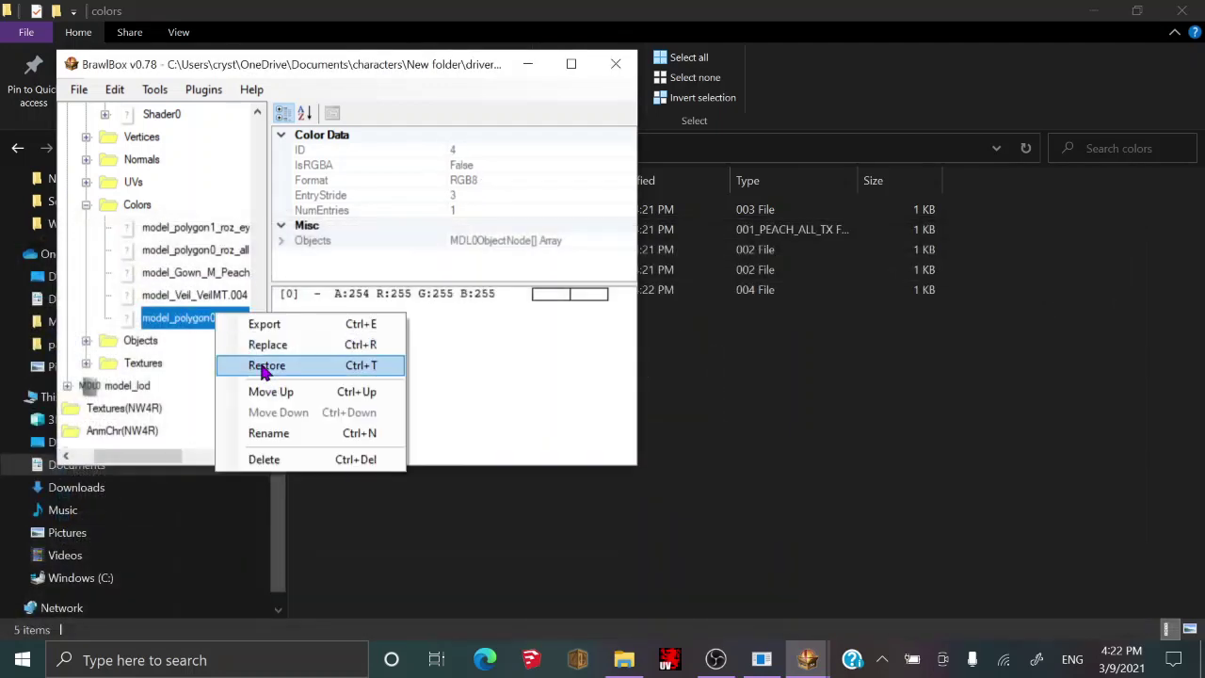
left_click(255, 347)
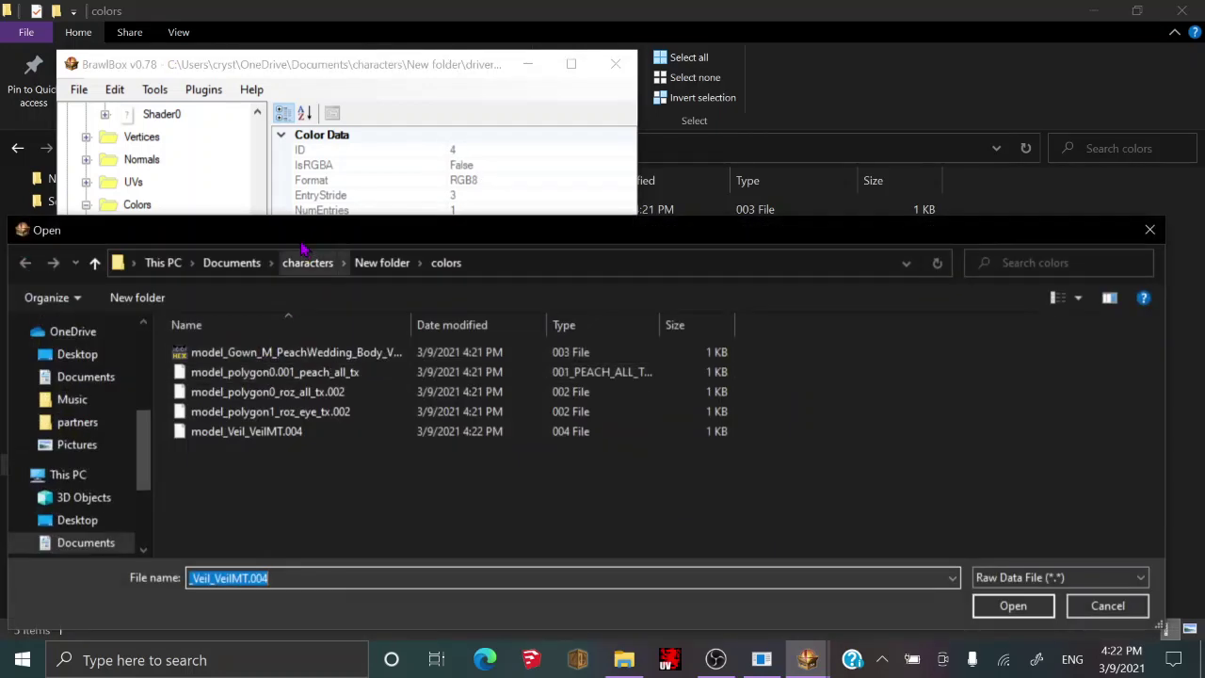
mouse_move(301, 245)
left_mouse_down()
mouse_move(302, 389)
mouse_move(301, 246)
mouse_move(287, 391)
mouse_move(287, 247)
left_mouse_up()
left_click(282, 431)
left_click(320, 462)
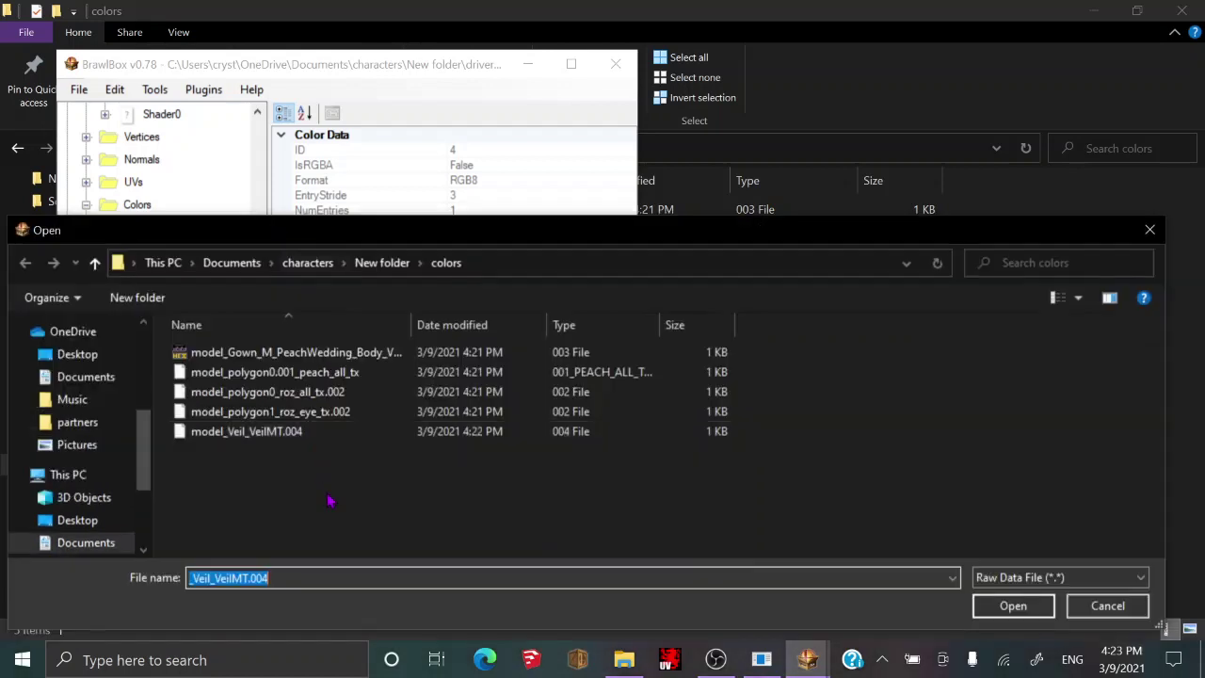
mouse_move(320, 238)
left_mouse_down()
mouse_move(320, 344)
mouse_move(320, 238)
left_mouse_up()
Load peach_all_tx into polygon0.001 and the Gown PeachWedding file into the Gown node.
double_click(282, 373)
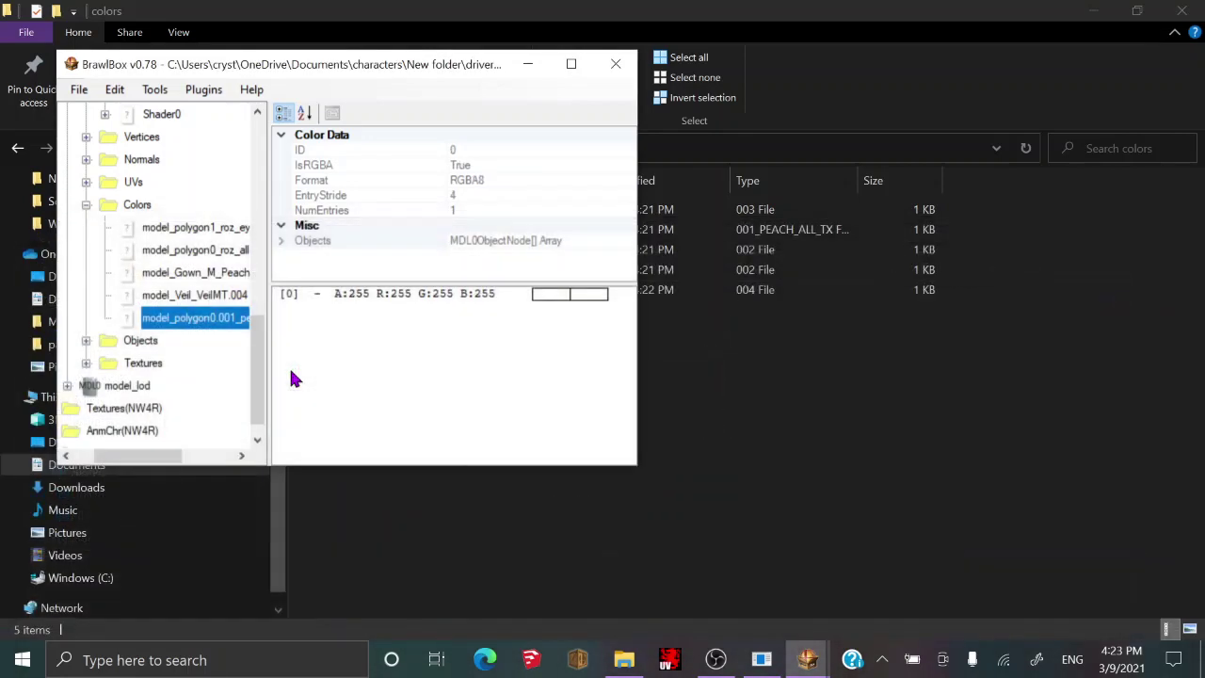
right_click(189, 278)
left_click(243, 303)
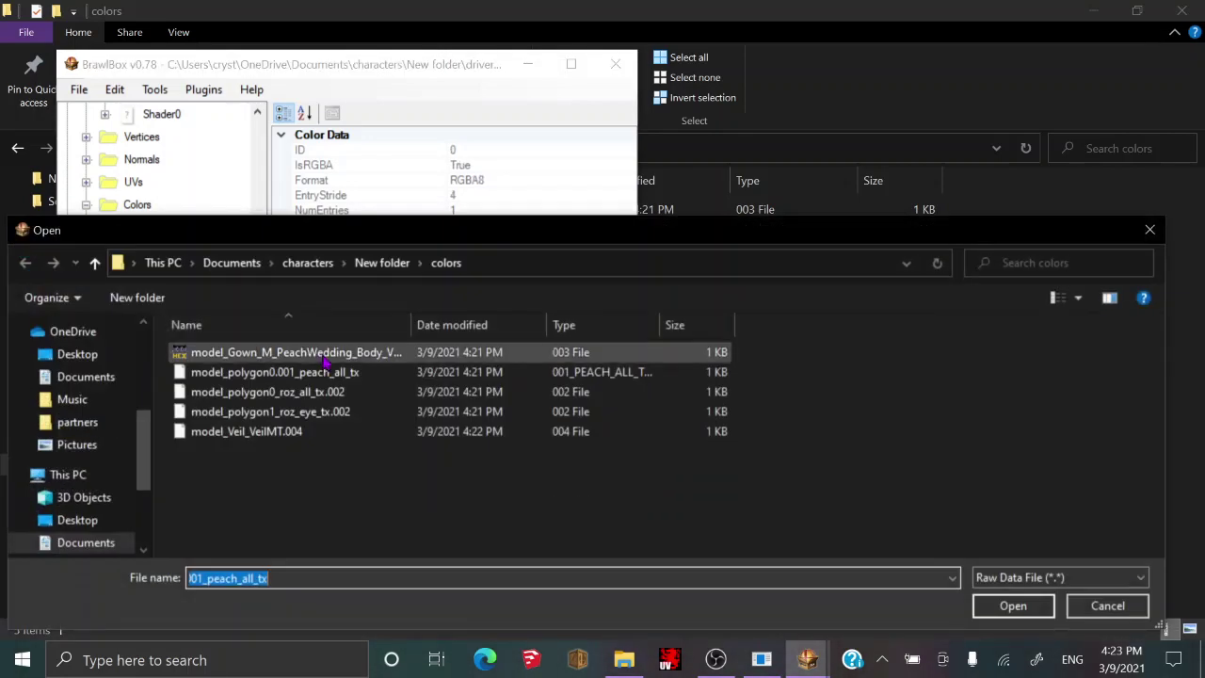
double_click(320, 358)
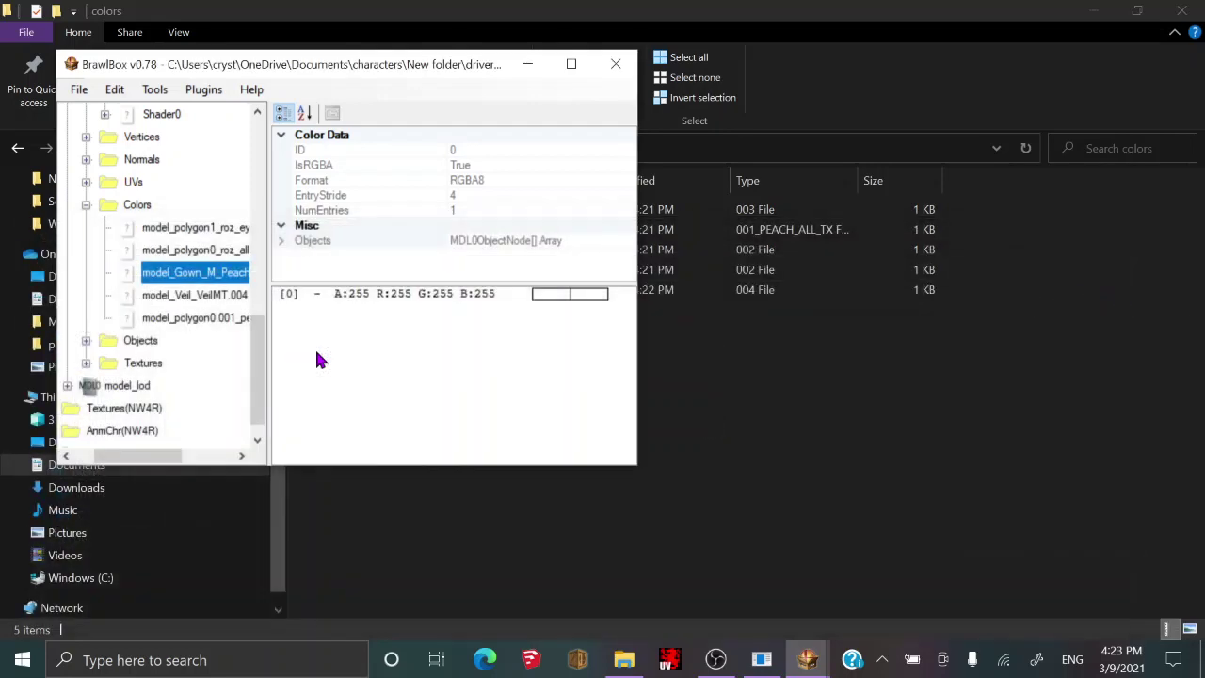
Browse the Colors list and reload the roz eye node from roz_eye_tx.002.
left_click(211, 298)
scroll(197, 282, "up", 8)
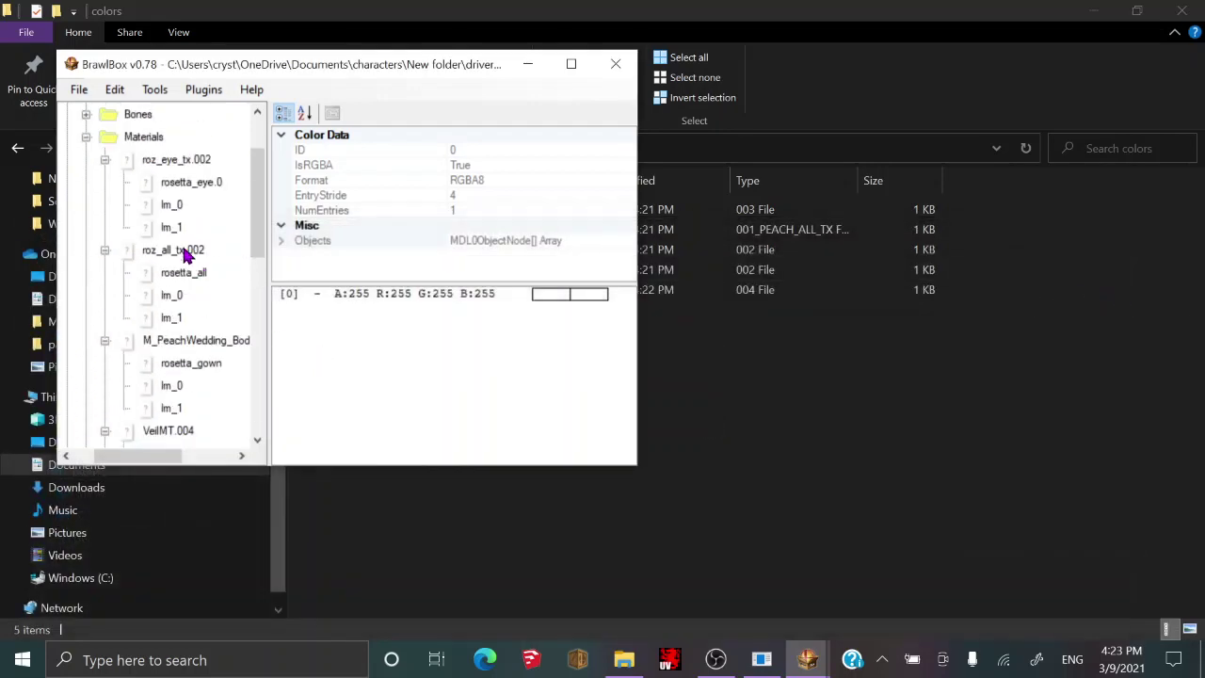
left_click(79, 89)
left_click(232, 358)
scroll(224, 358, "down", 8)
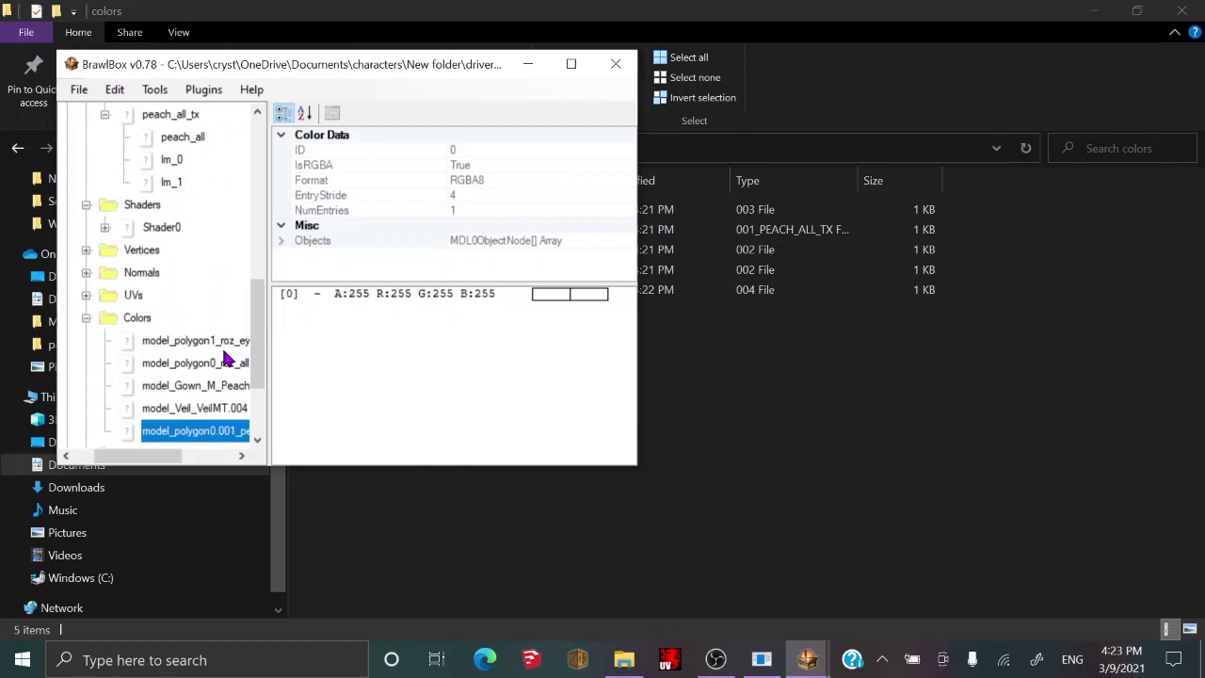
left_click(230, 365)
left_click(228, 341)
right_click(226, 342)
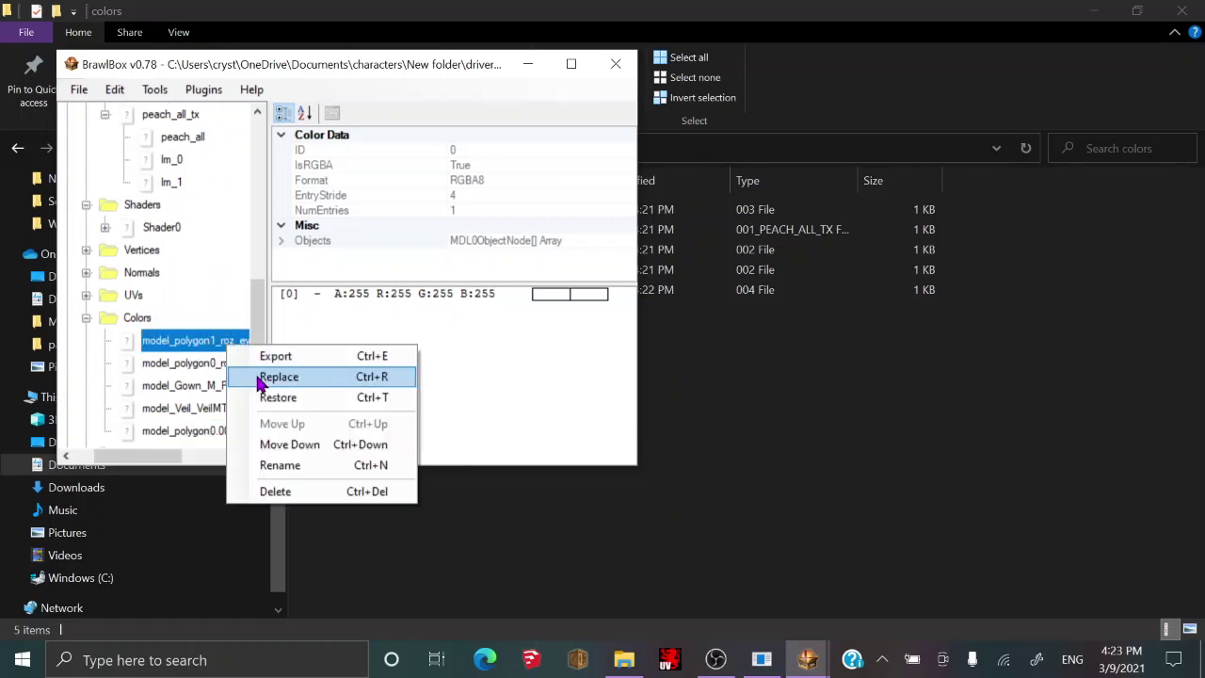
left_click(258, 379)
left_click_drag(301, 235, 300, 393)
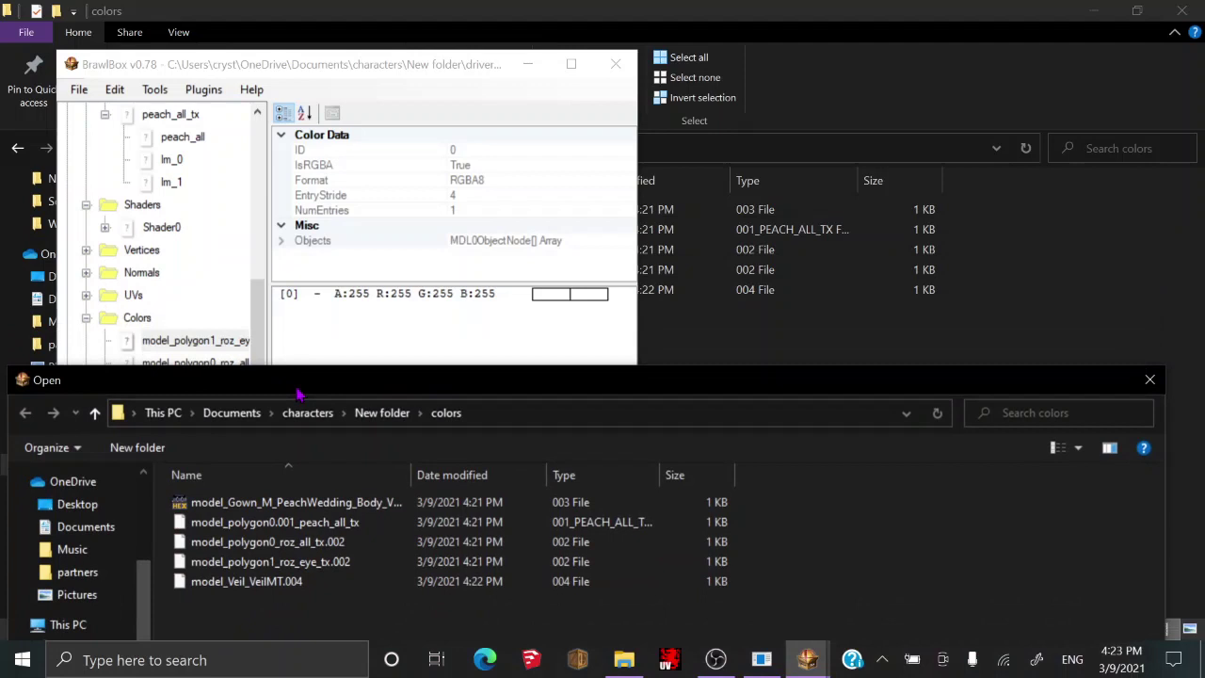
double_click(324, 562)
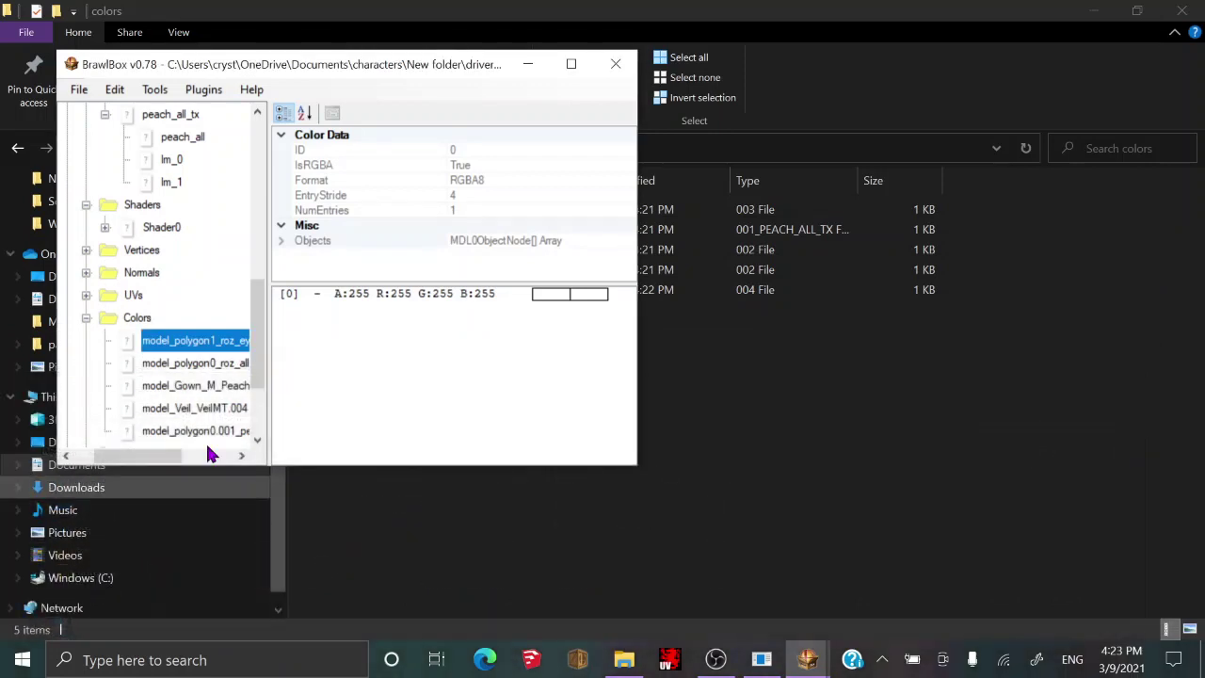
Reload the roz_all colour node from roz_all_tx.002.
left_click_drag(185, 459, 199, 459)
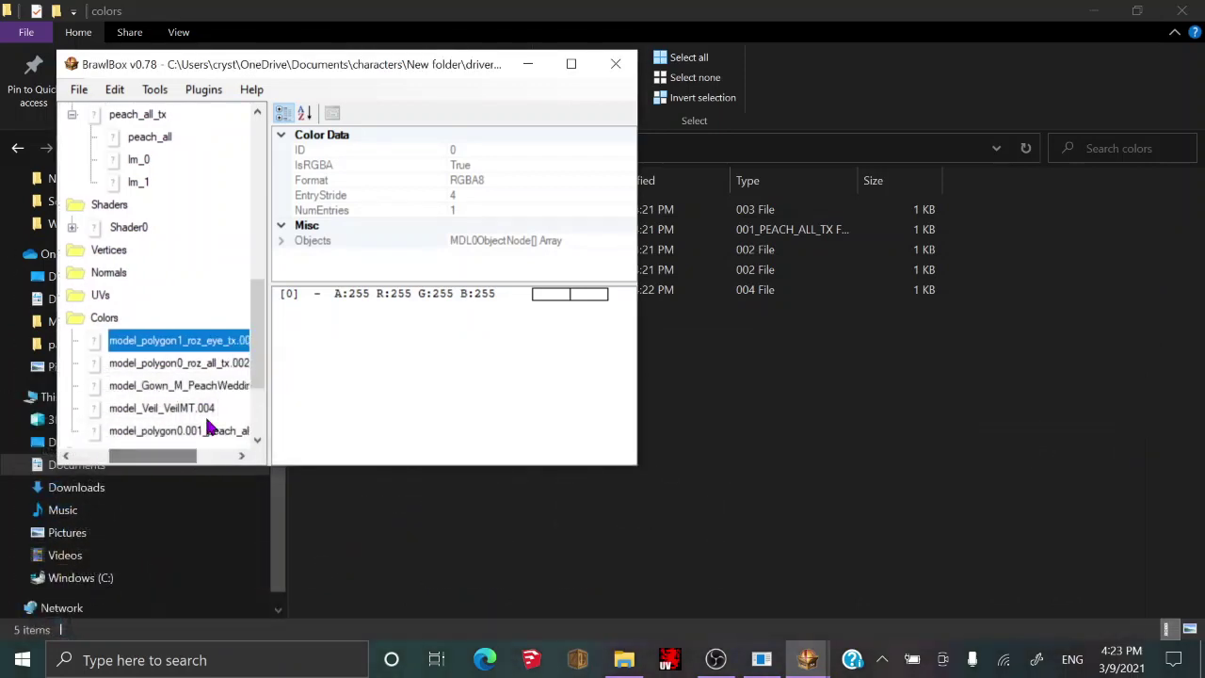
right_click(226, 367)
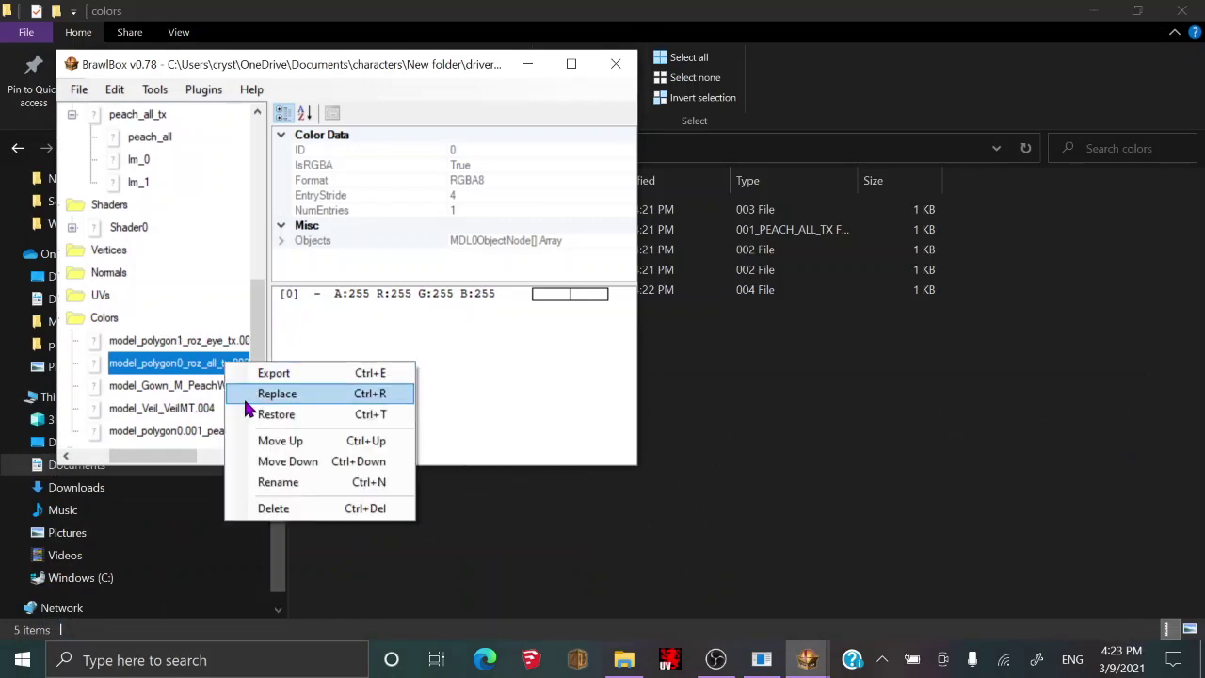
left_click(247, 399)
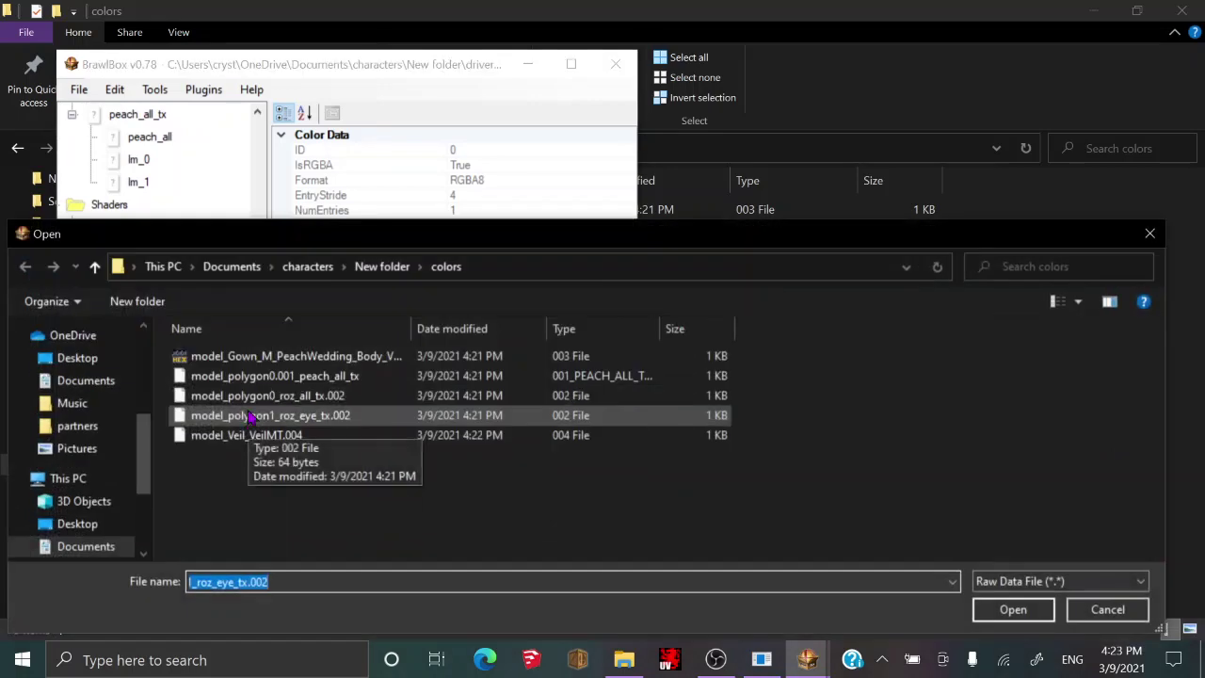
mouse_move(295, 235)
left_mouse_down()
mouse_move(315, 568)
mouse_move(277, 430)
mouse_move(292, 230)
left_mouse_up()
double_click(288, 392)
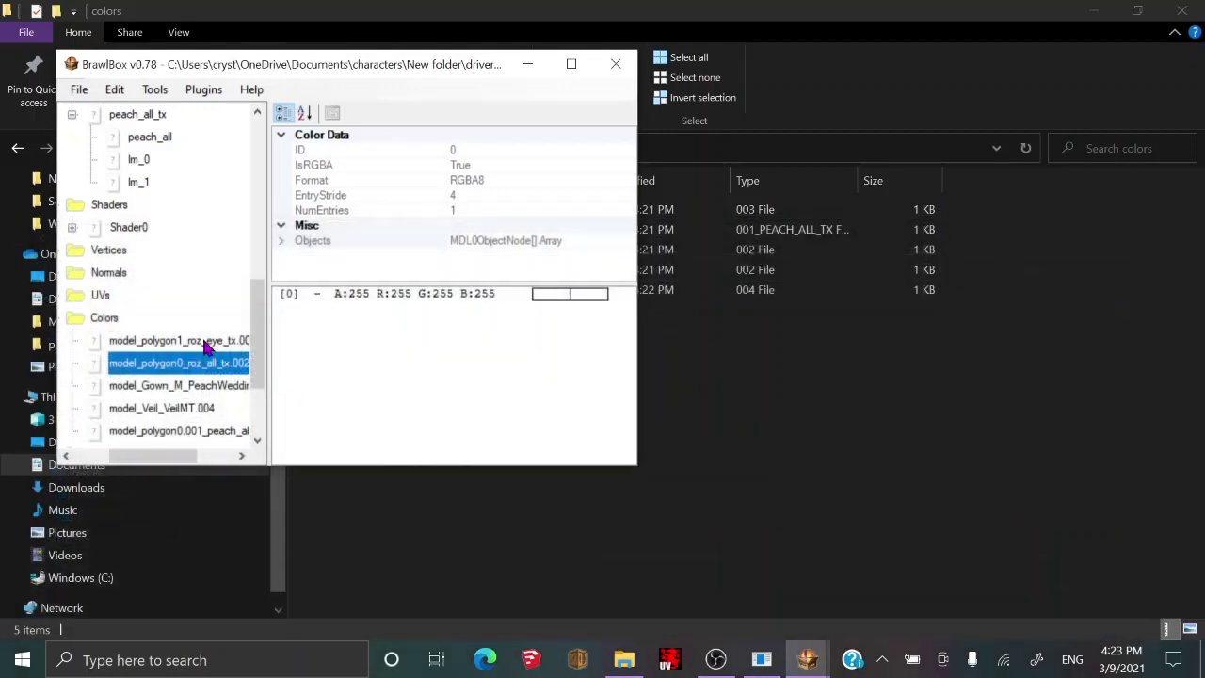
Reload the Gown node from the PeachWedding file and the Veil node from VeilMT.004.
left_click(198, 386)
right_click(198, 393)
left_click(238, 420)
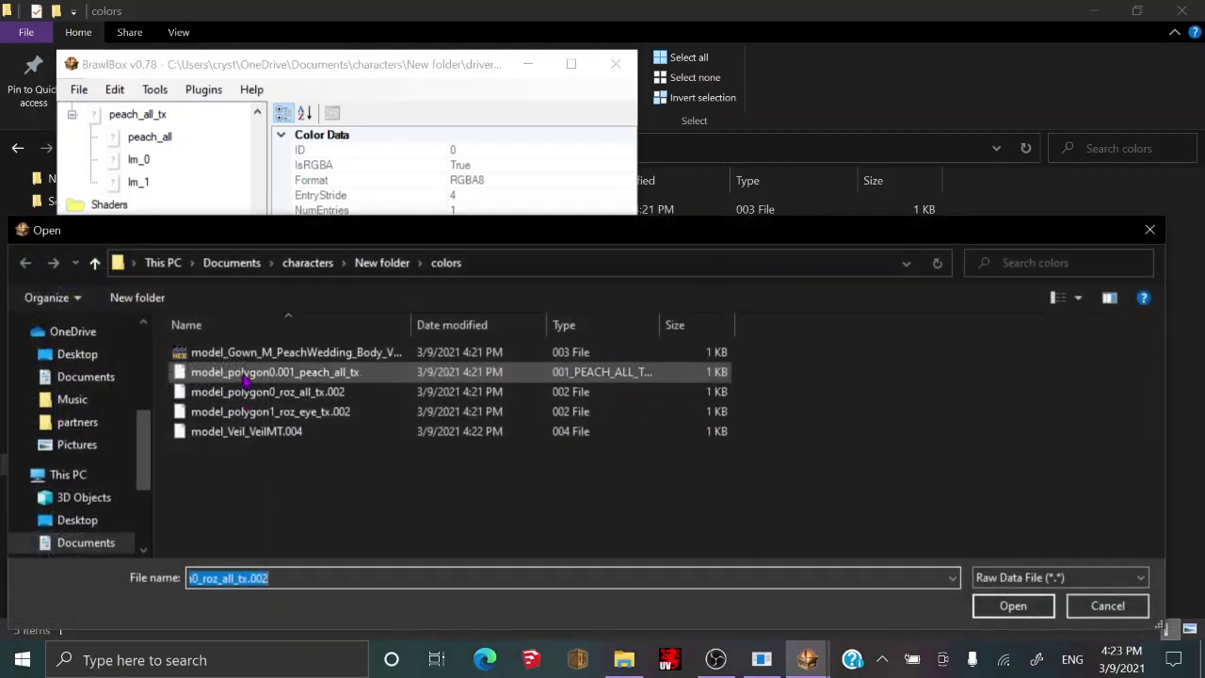
left_click(235, 352)
double_click(235, 352)
left_click(234, 408)
right_click(201, 407)
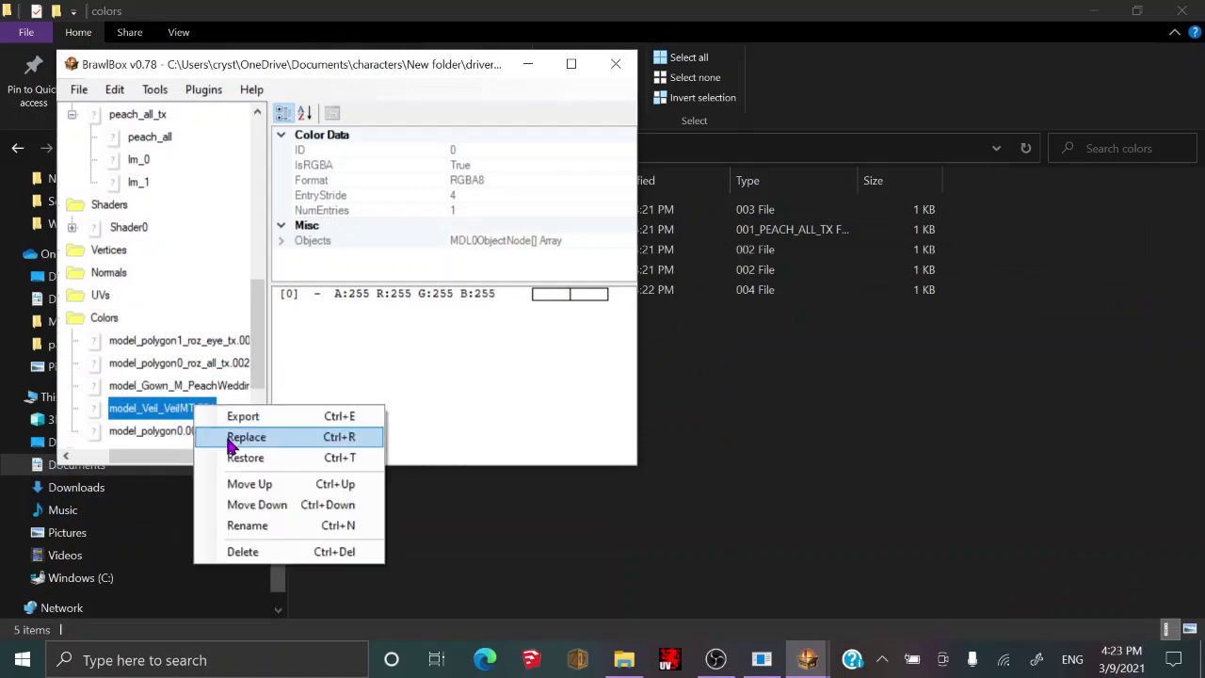
left_click(231, 425)
left_click(242, 430)
double_click(242, 429)
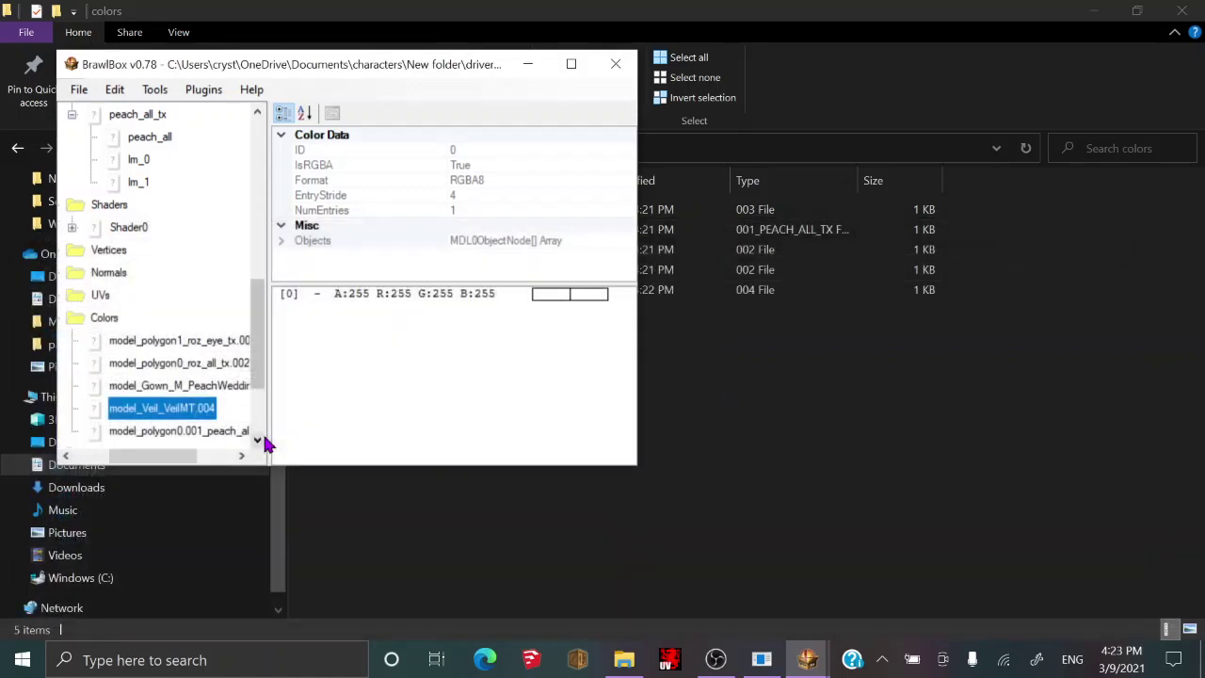
Replace the polygon0.001 colour data with model_polygon0.001_peach_all_tx.
left_click(233, 433)
right_click(234, 440)
left_click(253, 465)
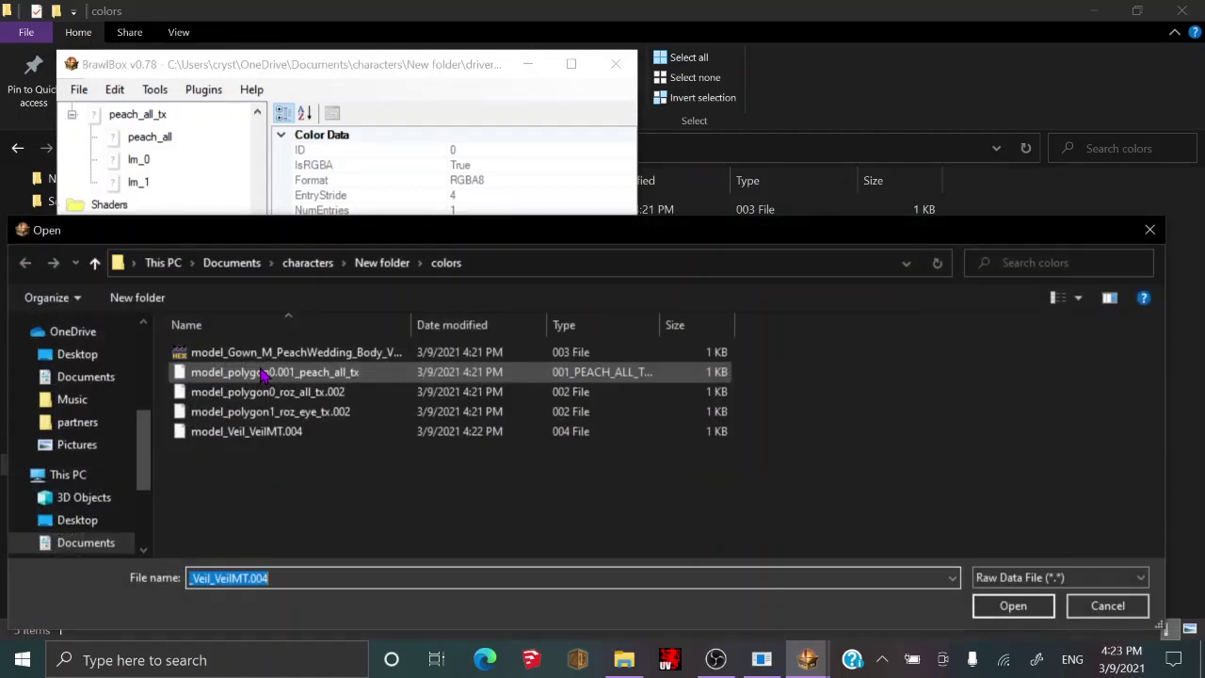
double_click(261, 373)
Save the brres file, which reports nothing needed saving, and close BrawlBox.
scroll(157, 282, "up", 10)
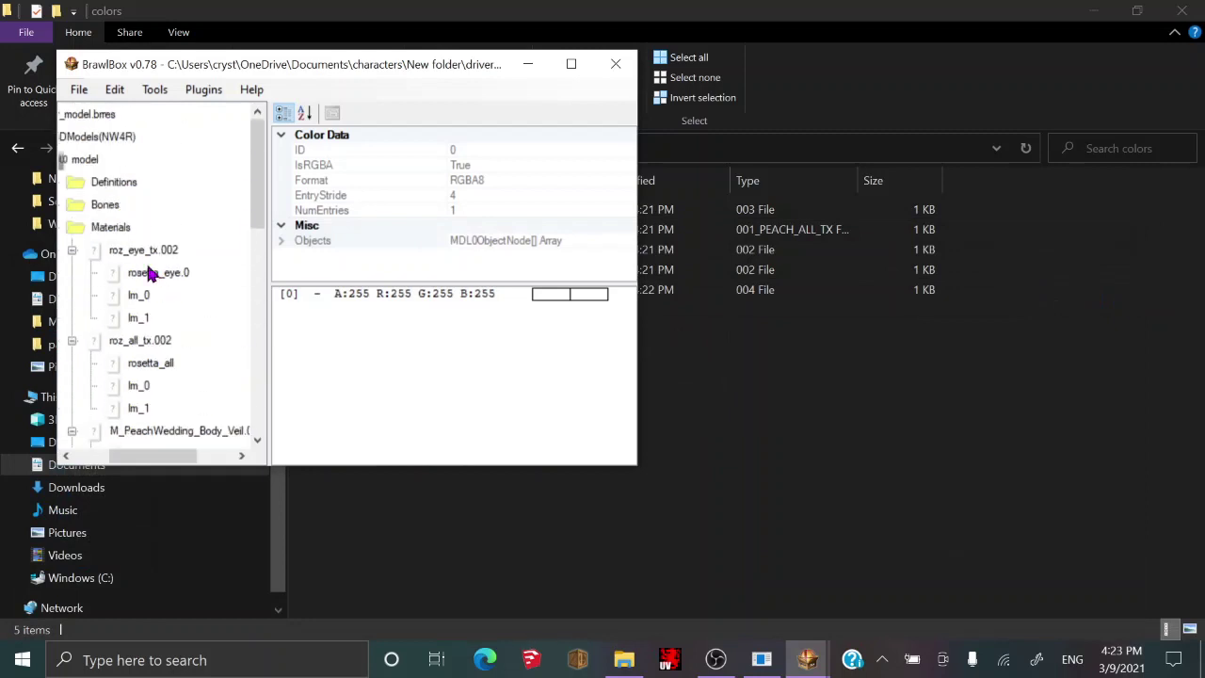
left_click_drag(156, 457, 118, 458)
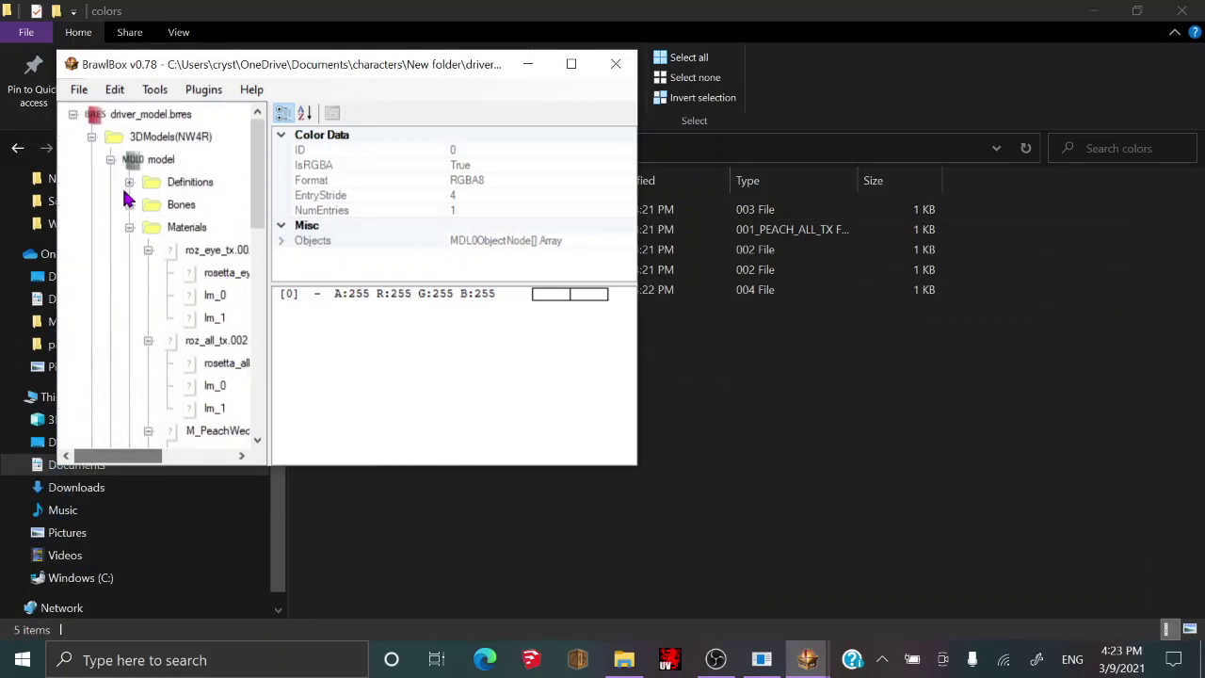
left_click(80, 91)
left_click(120, 153)
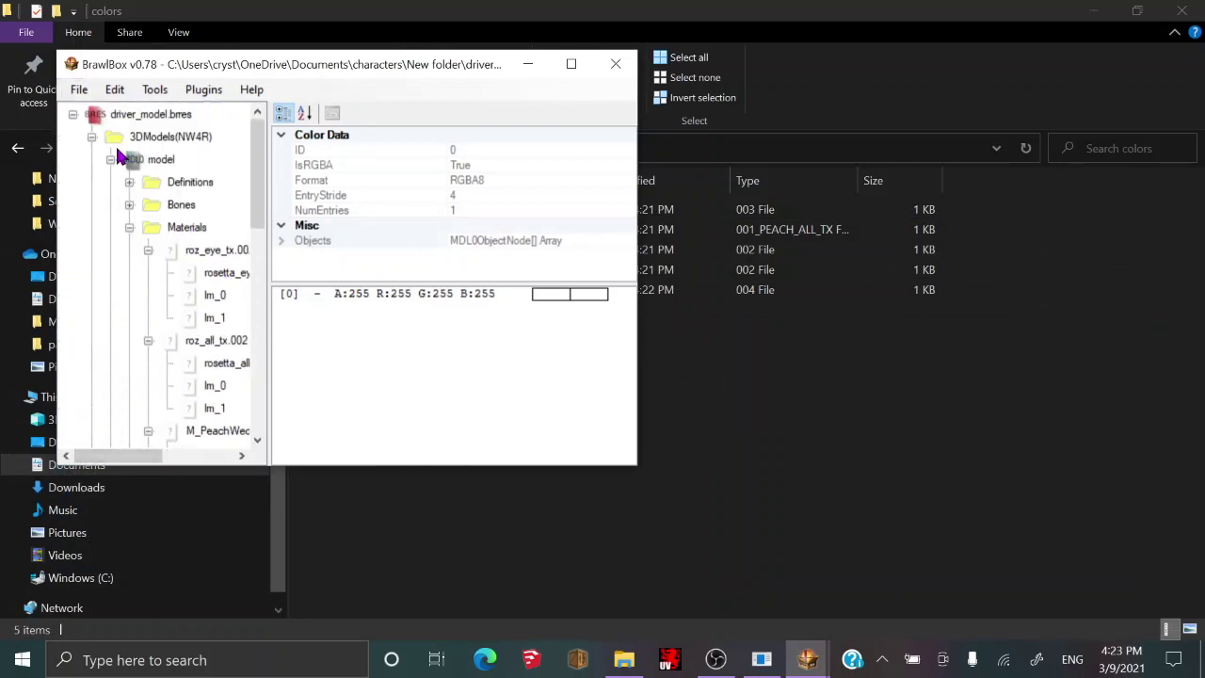
left_click(80, 91)
left_click(101, 152)
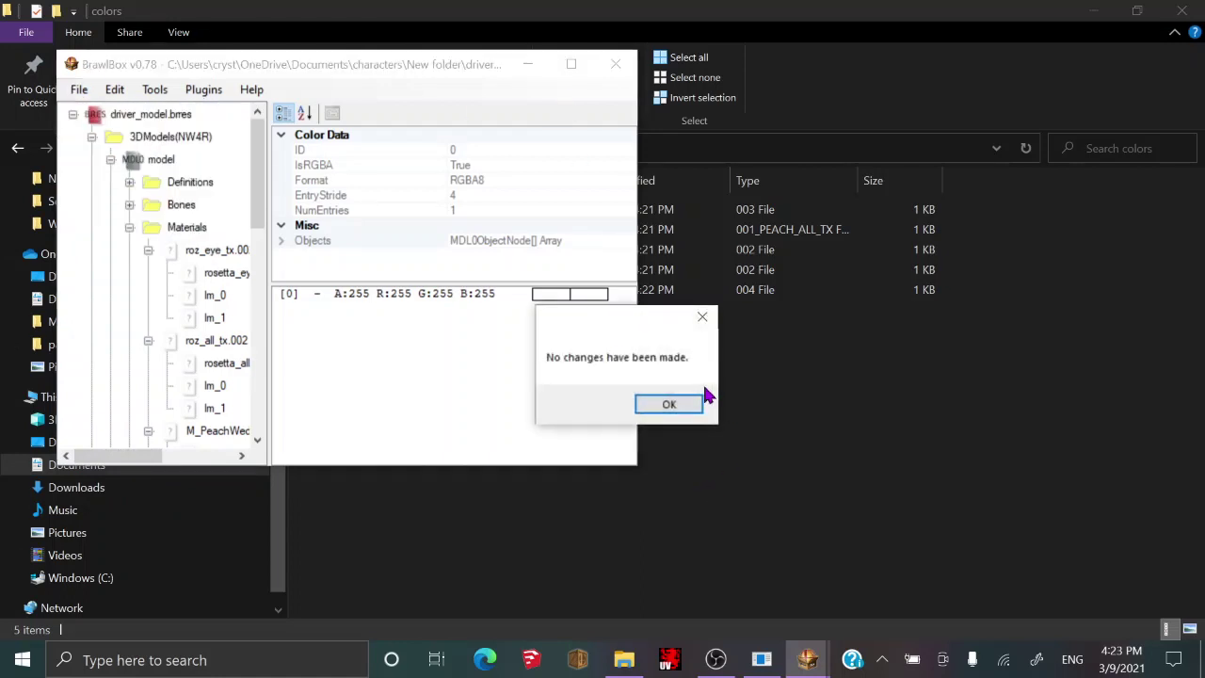
left_click(668, 404)
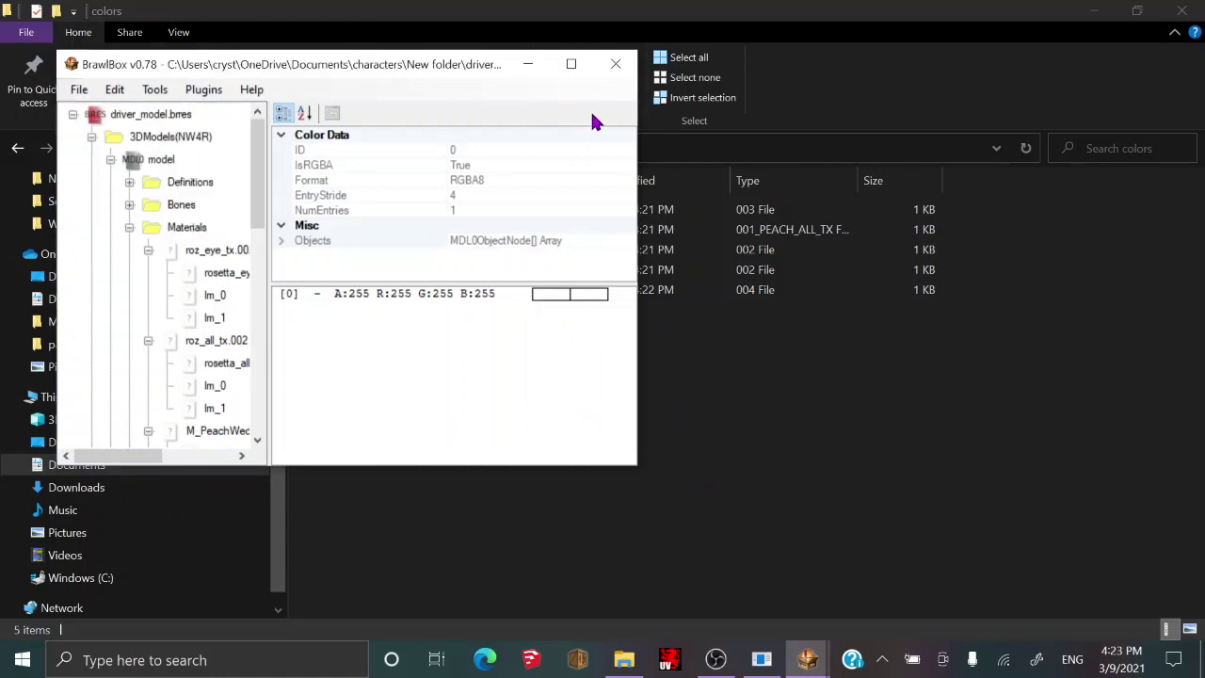
left_click(615, 64)
Reopen driver_model.brres from New folder and preview the model under 3DModels in 3D.
left_click(367, 148)
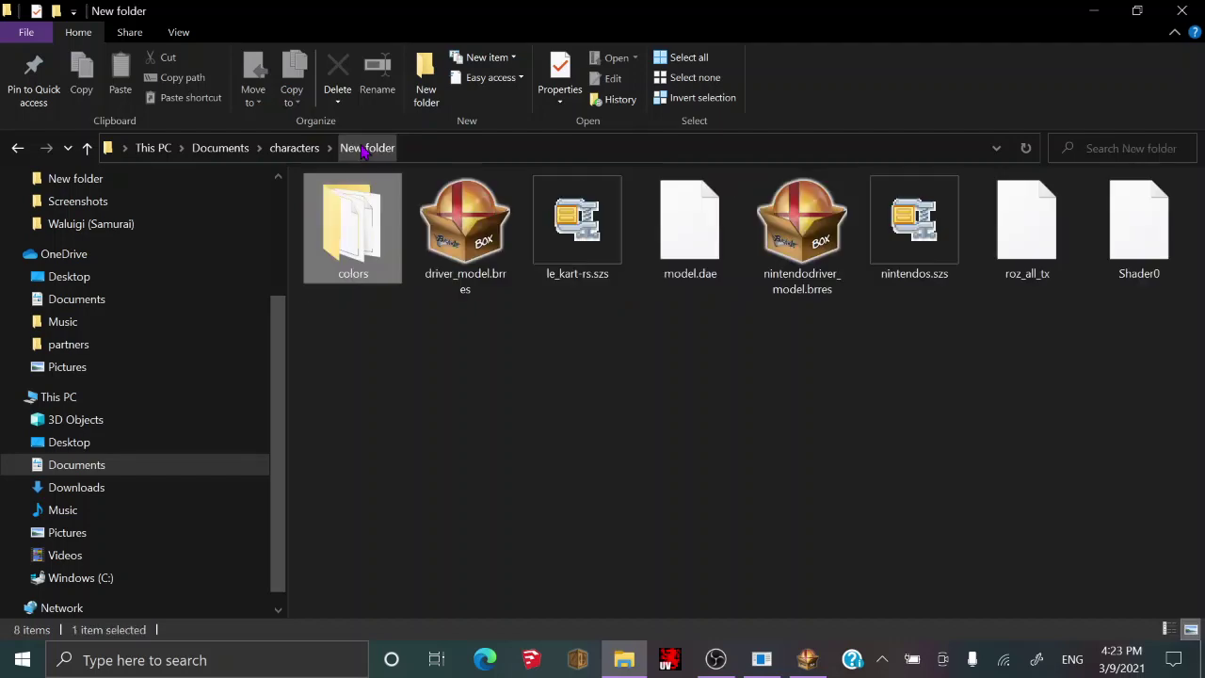
left_click(485, 273)
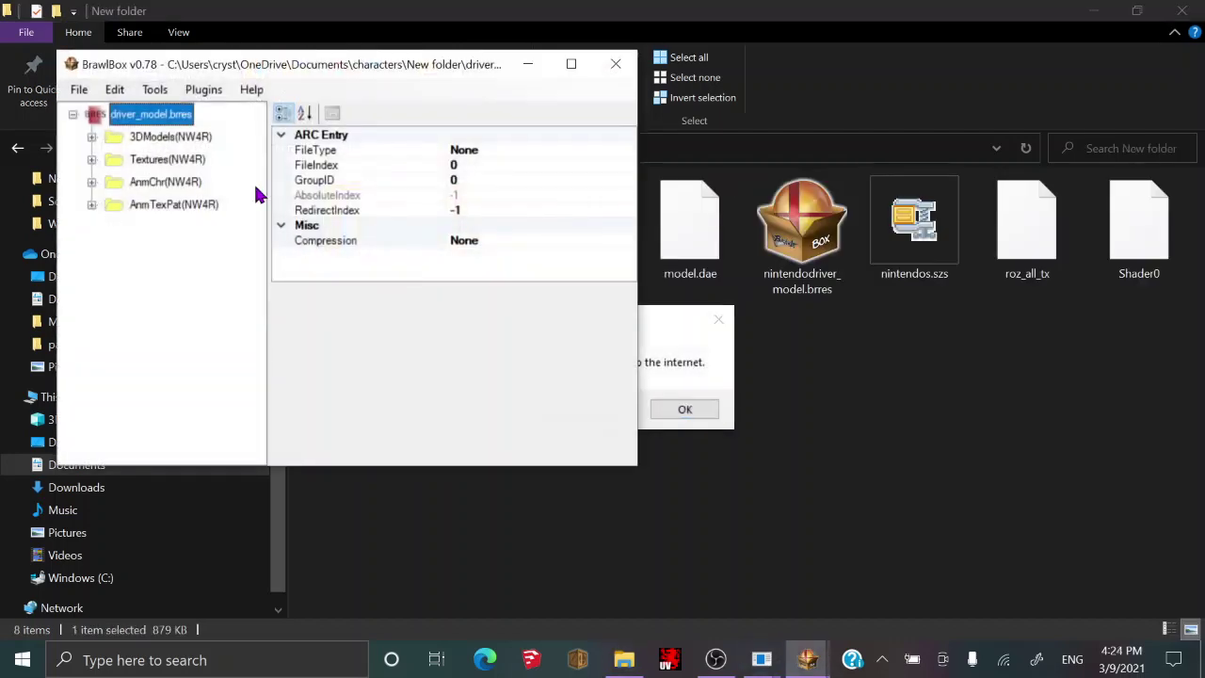
left_click(92, 138)
left_click(122, 160)
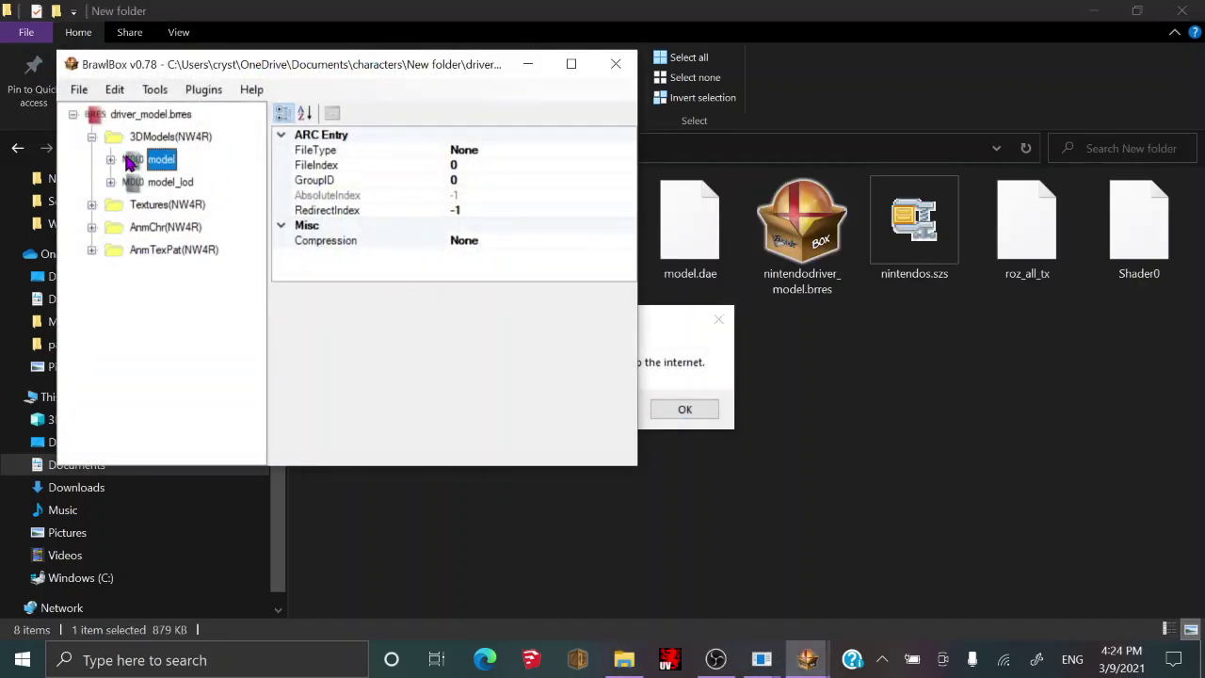
left_click(685, 410)
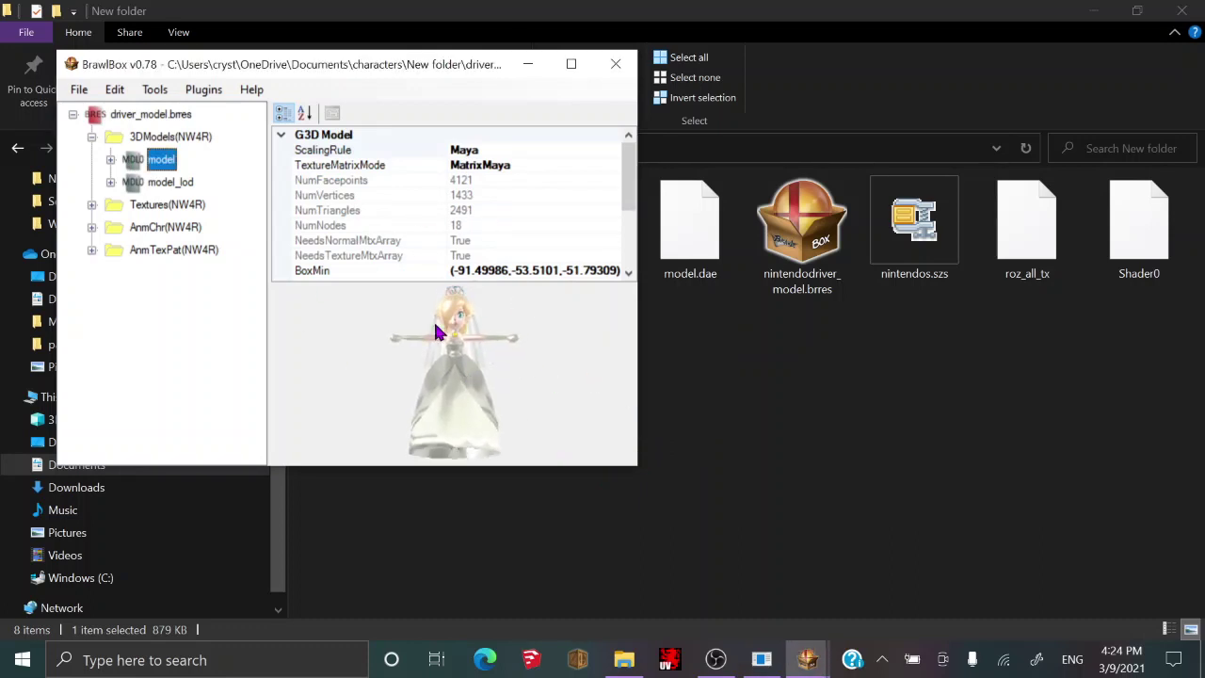
mouse_move(435, 332)
left_mouse_down()
mouse_move(502, 376)
mouse_move(538, 324)
mouse_move(431, 407)
mouse_move(488, 337)
mouse_move(550, 358)
mouse_move(537, 327)
mouse_move(492, 368)
mouse_move(505, 360)
mouse_move(392, 417)
mouse_move(366, 358)
mouse_move(420, 364)
mouse_move(503, 329)
mouse_move(439, 382)
mouse_move(635, 383)
mouse_move(395, 352)
mouse_move(439, 340)
left_mouse_up()
scroll(470, 398, "up", 2)
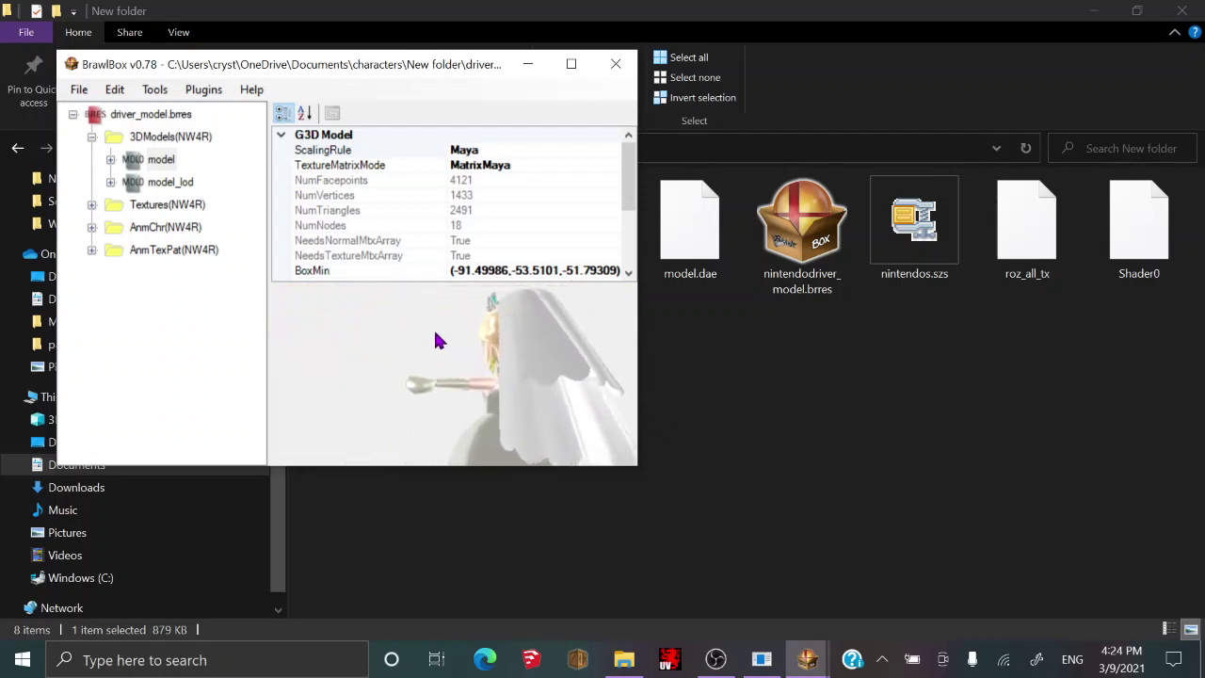
Expand Textures(NW4R) and inspect the rosetta_eye.0, .1 and .2 textures.
left_click(92, 205)
left_click(193, 203)
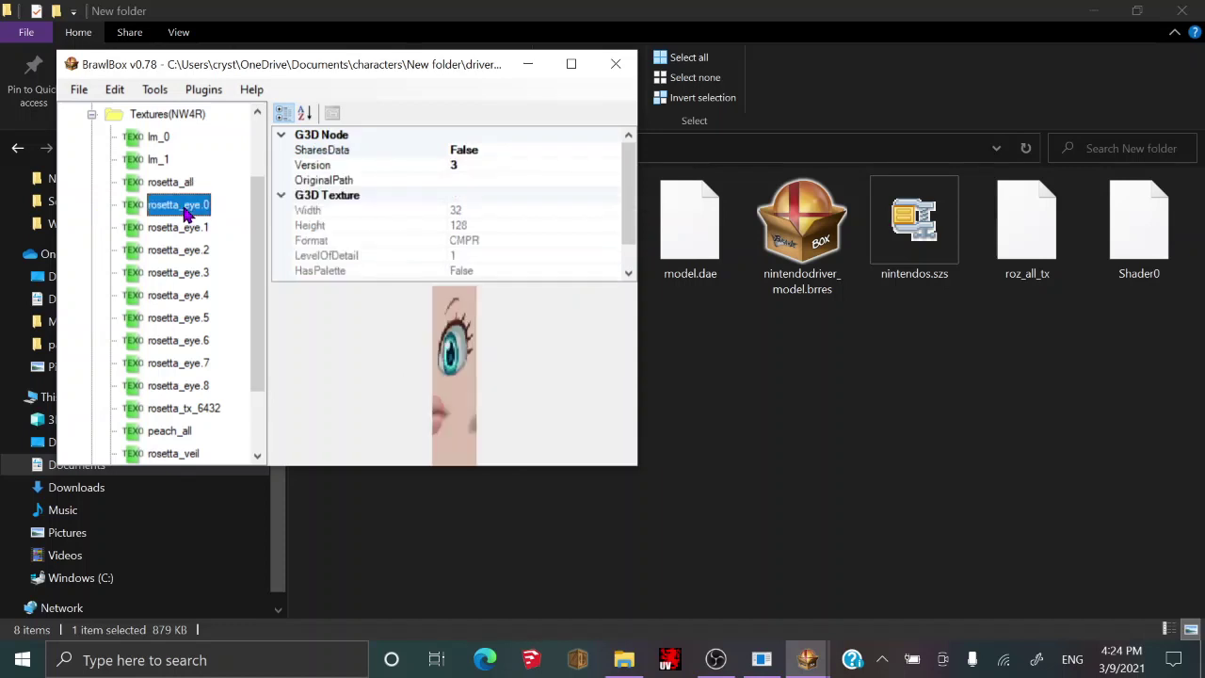
left_click(185, 247)
left_click(181, 234)
left_click(177, 212)
Delete textures rosetta_eye.1 through rosetta_eye.8, keeping only rosetta_eye.0.
left_click(182, 232)
right_click(179, 229)
left_click(215, 400)
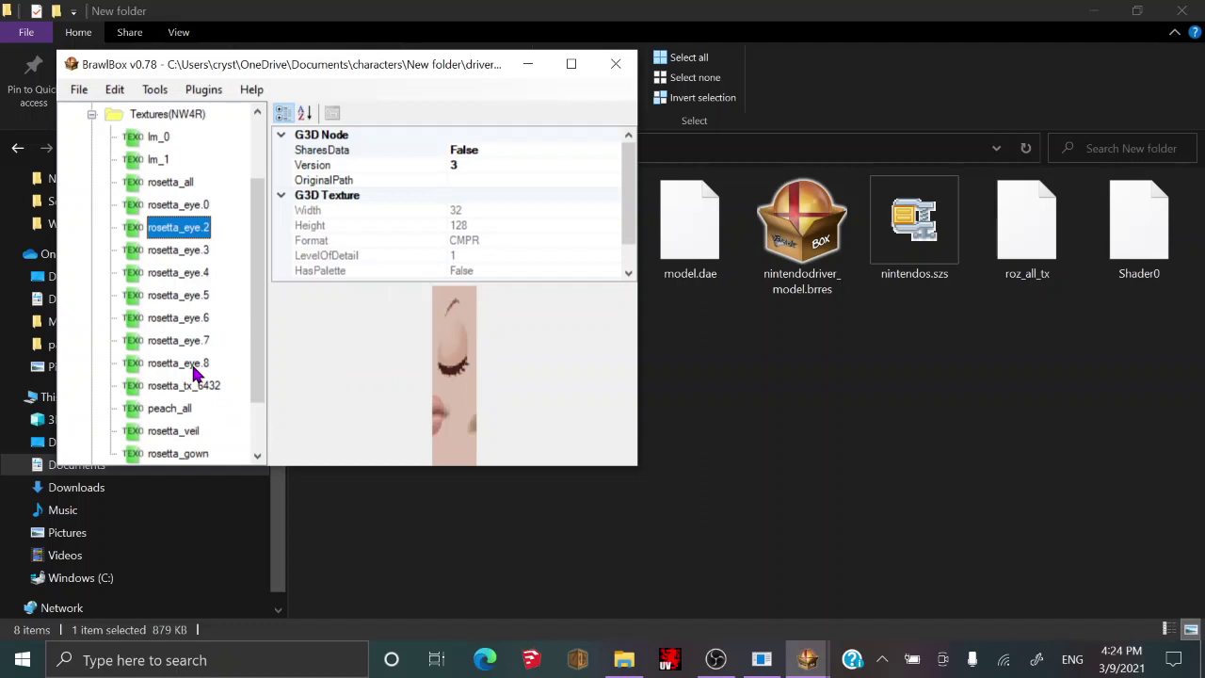
key("Delete")
key("Delete")
key("Delete")
key("Delete")
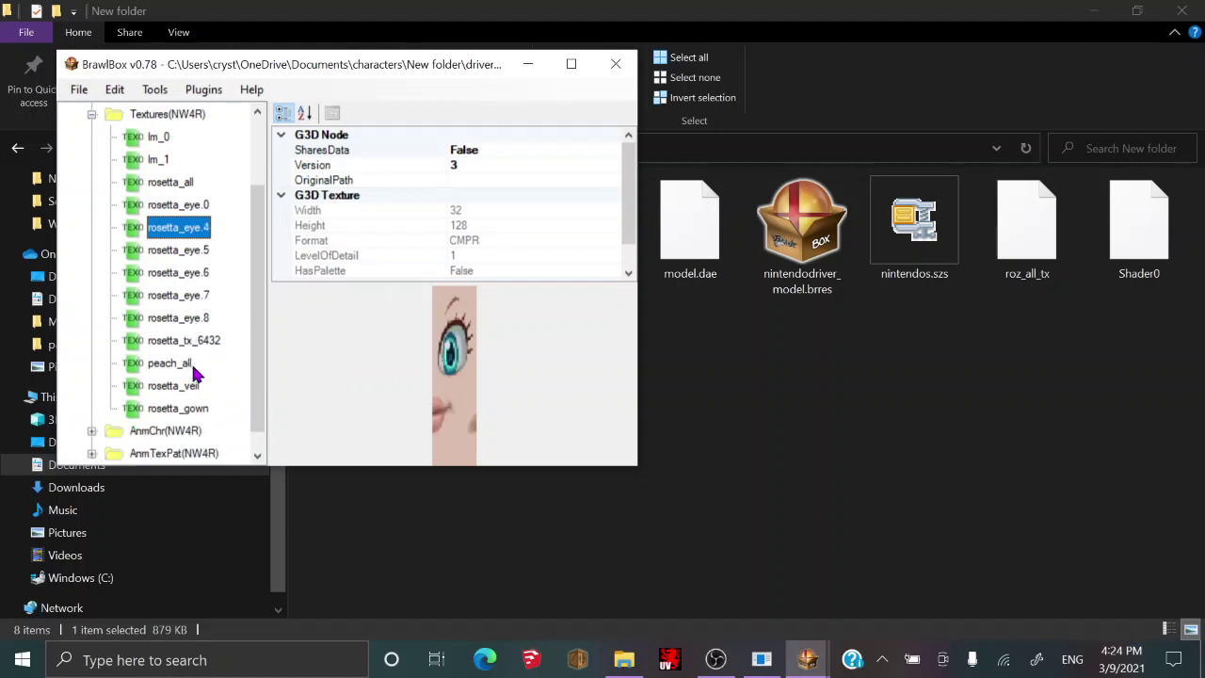
key("Delete")
key("Delete")
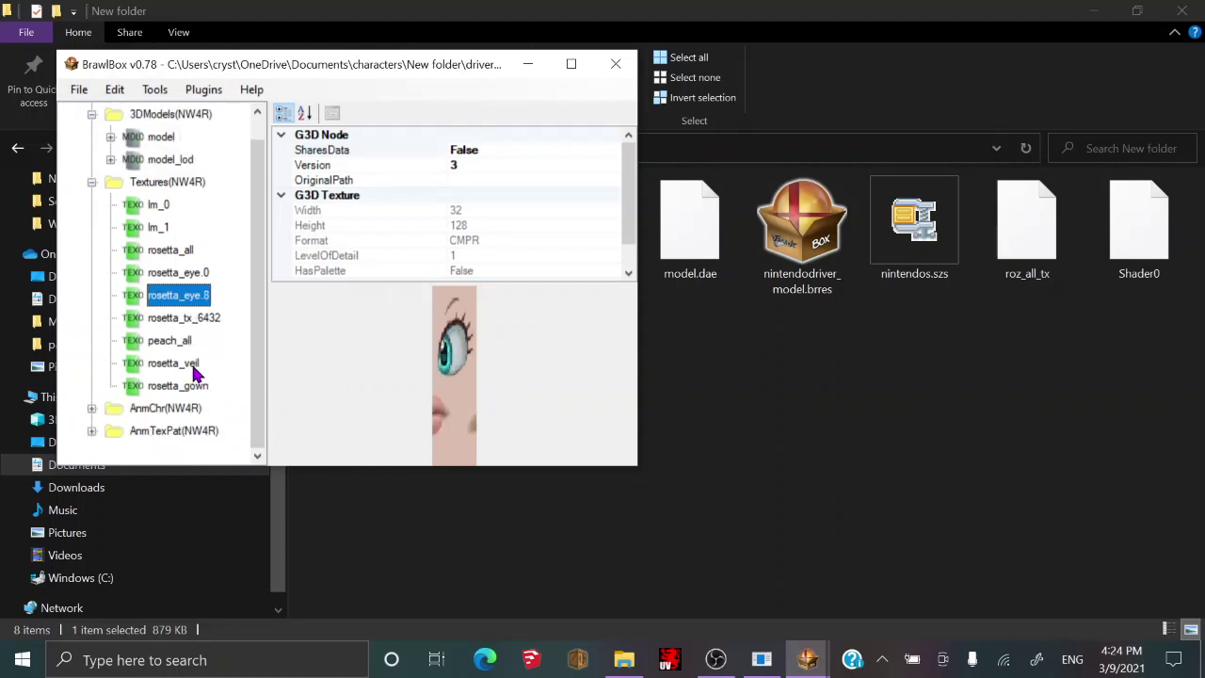
key("Delete")
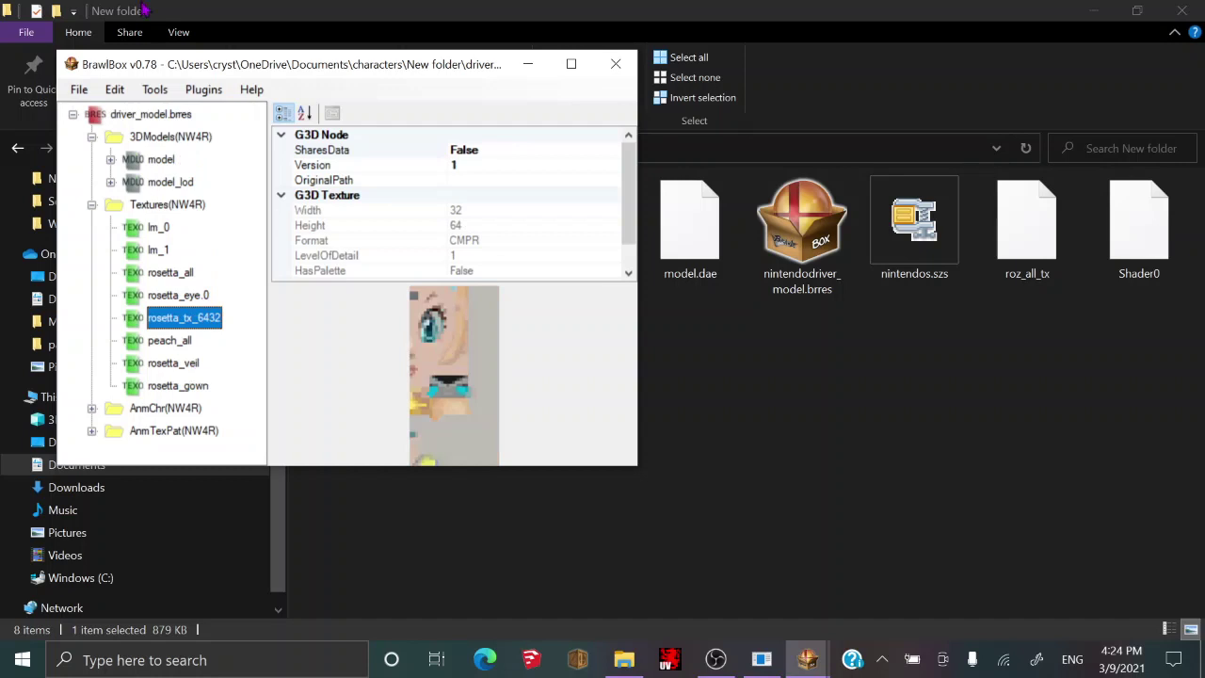
Check the AnmTexPat animations, then expand the model node's contents.
left_click(92, 431)
left_click(111, 183)
left_click(111, 183)
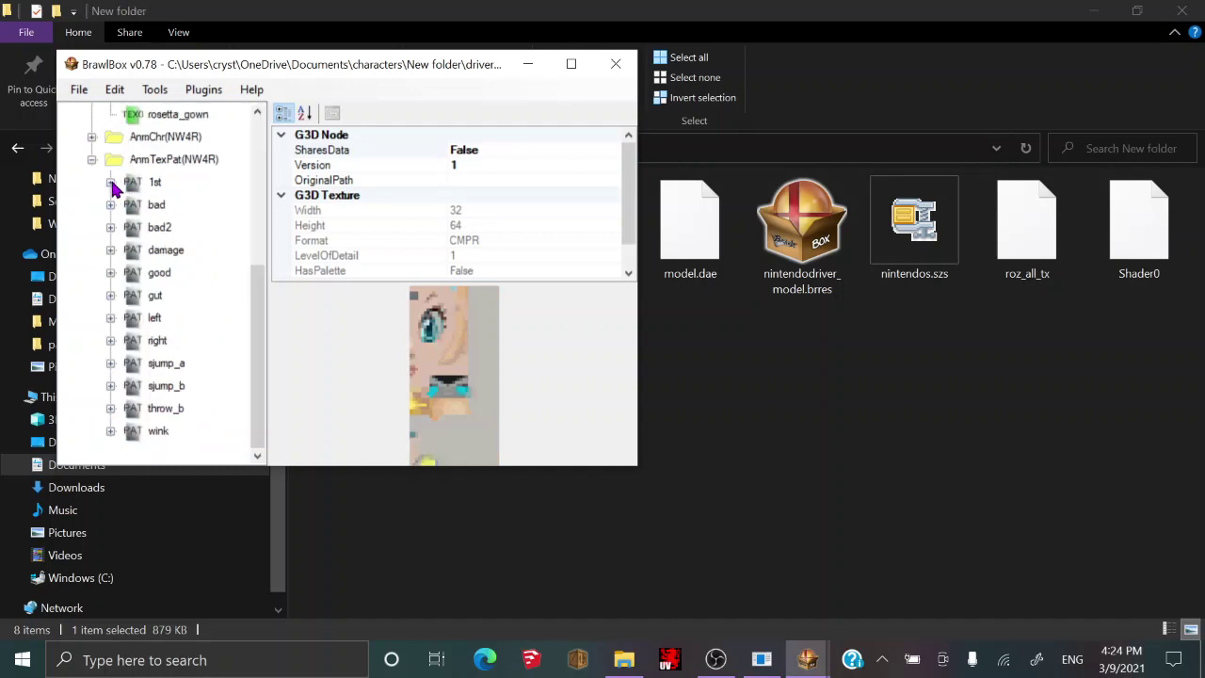
left_click(92, 159)
left_click(132, 161)
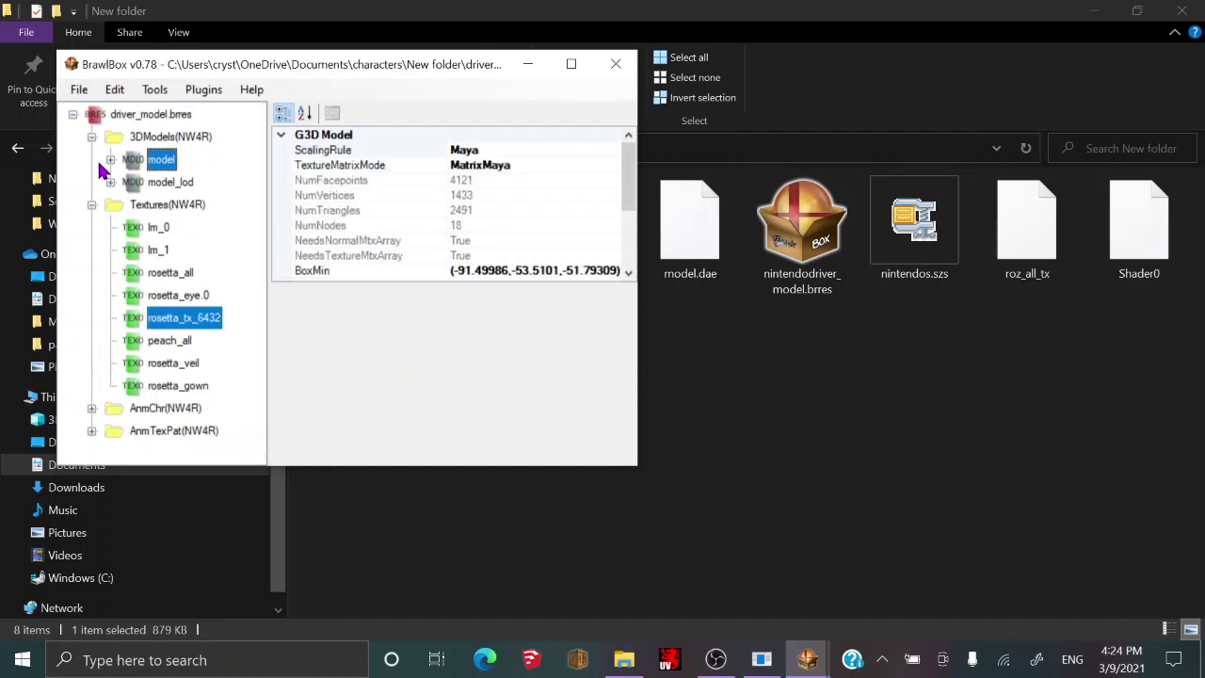
left_click(110, 160)
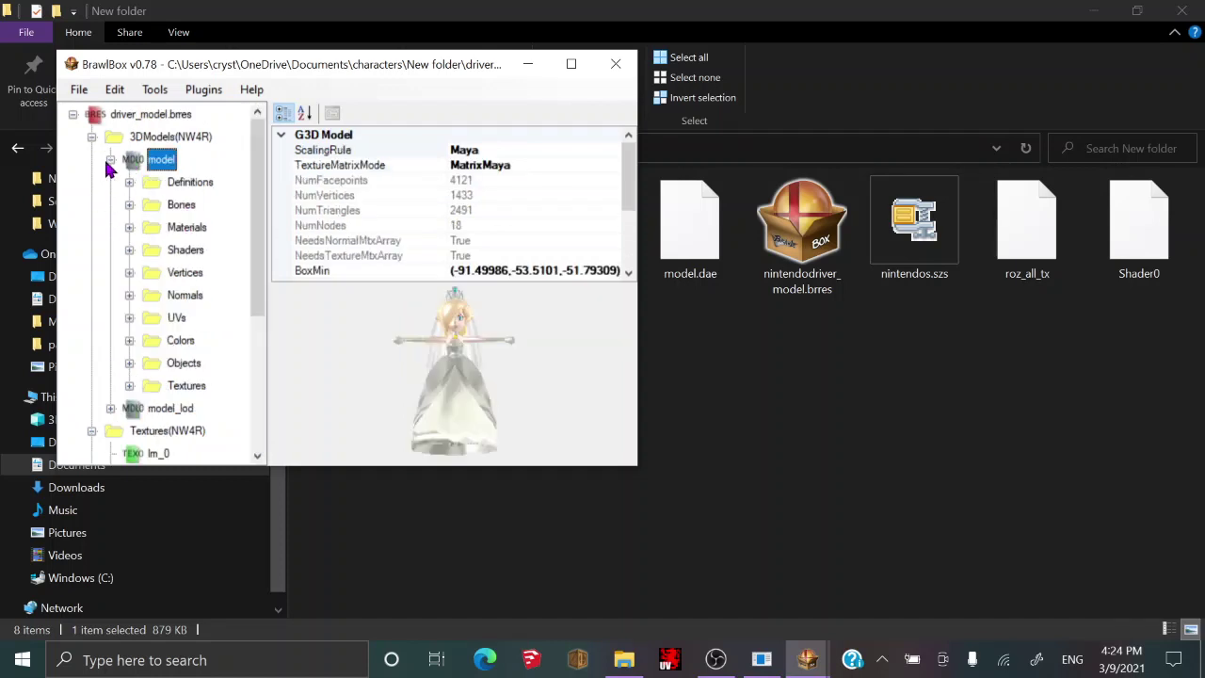
Expand Materials and inspect the roz_eye_tx.002 material's texture reference.
left_click(129, 228)
left_click(148, 251)
left_click(212, 273)
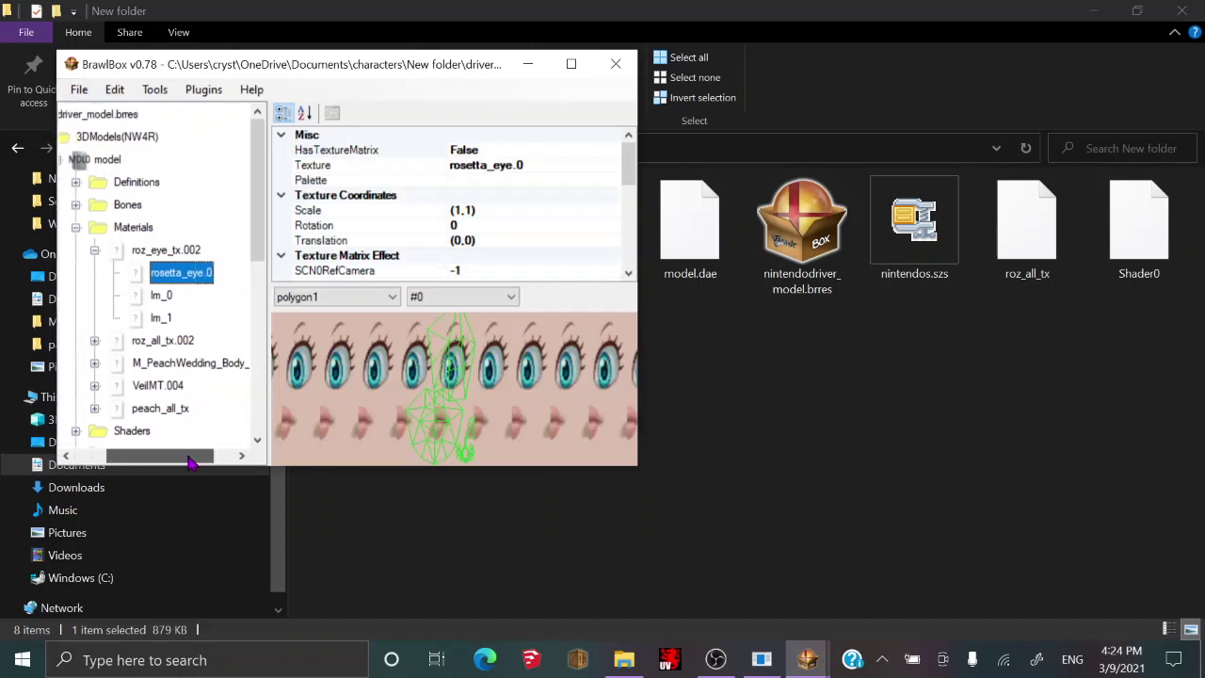
left_click(148, 252)
Compare the eye, peach_all, gown and veil textures, settling on the 512x512 IA8 rosetta_veil.
scroll(146, 271, "down", 5)
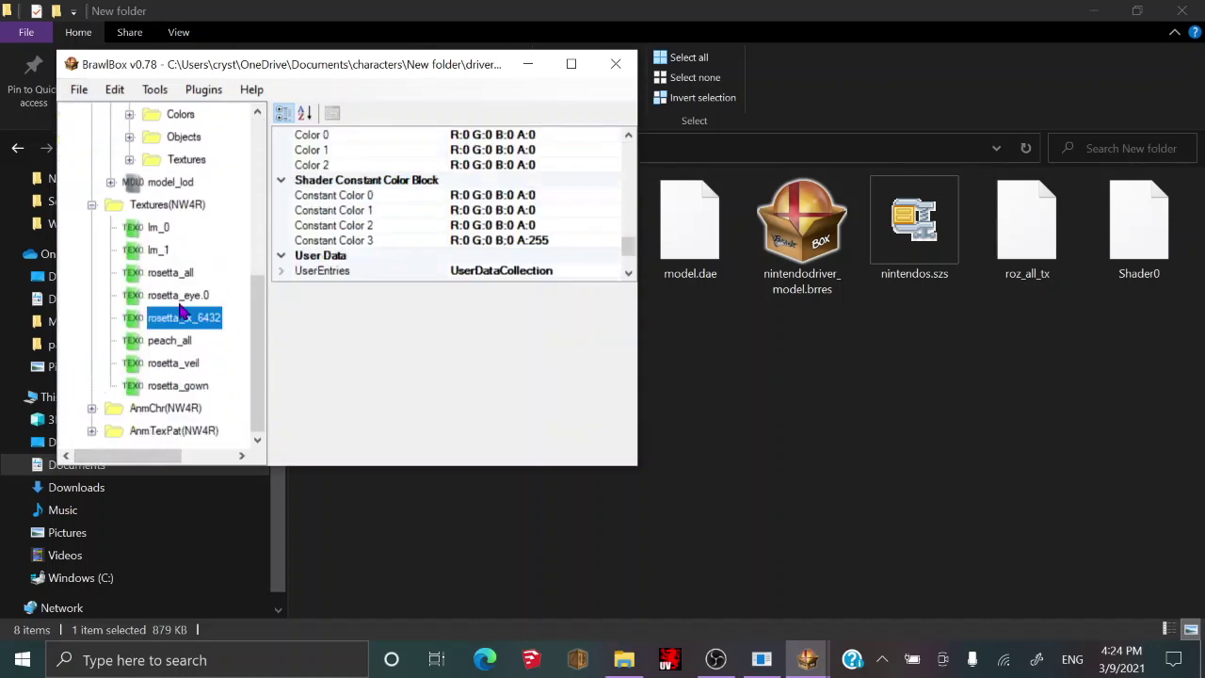
left_click(179, 298)
left_click(179, 363)
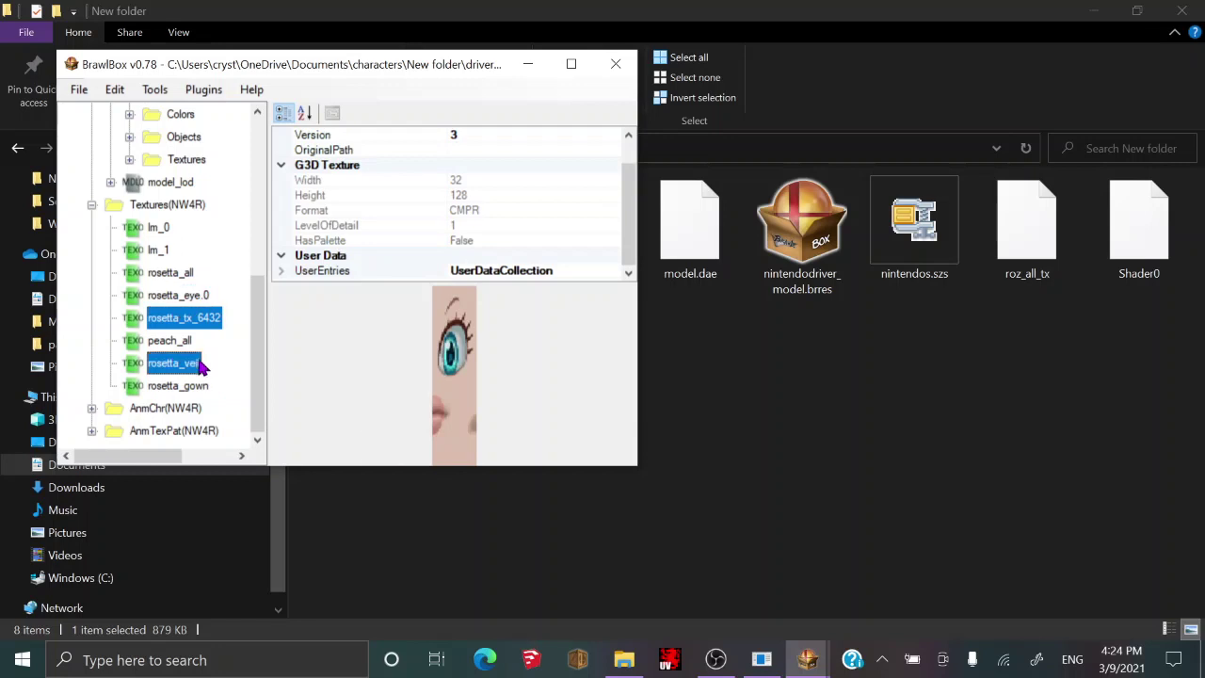
left_click(174, 340)
left_click(188, 408)
left_click(177, 385)
left_click(174, 363)
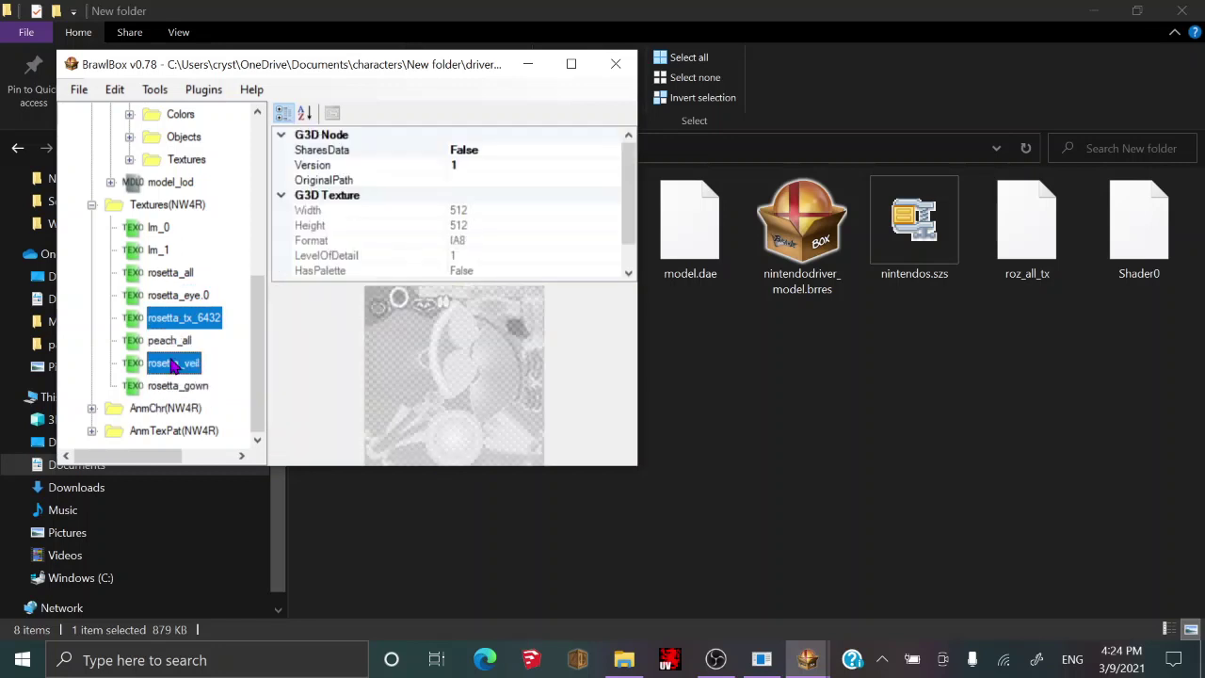
left_click(169, 340)
left_click(184, 298)
left_click(193, 362)
Try re-encoding rosetta_veil at 128x128 in CMPR and CI8 formats, then cancel.
right_click(193, 363)
left_click(236, 375)
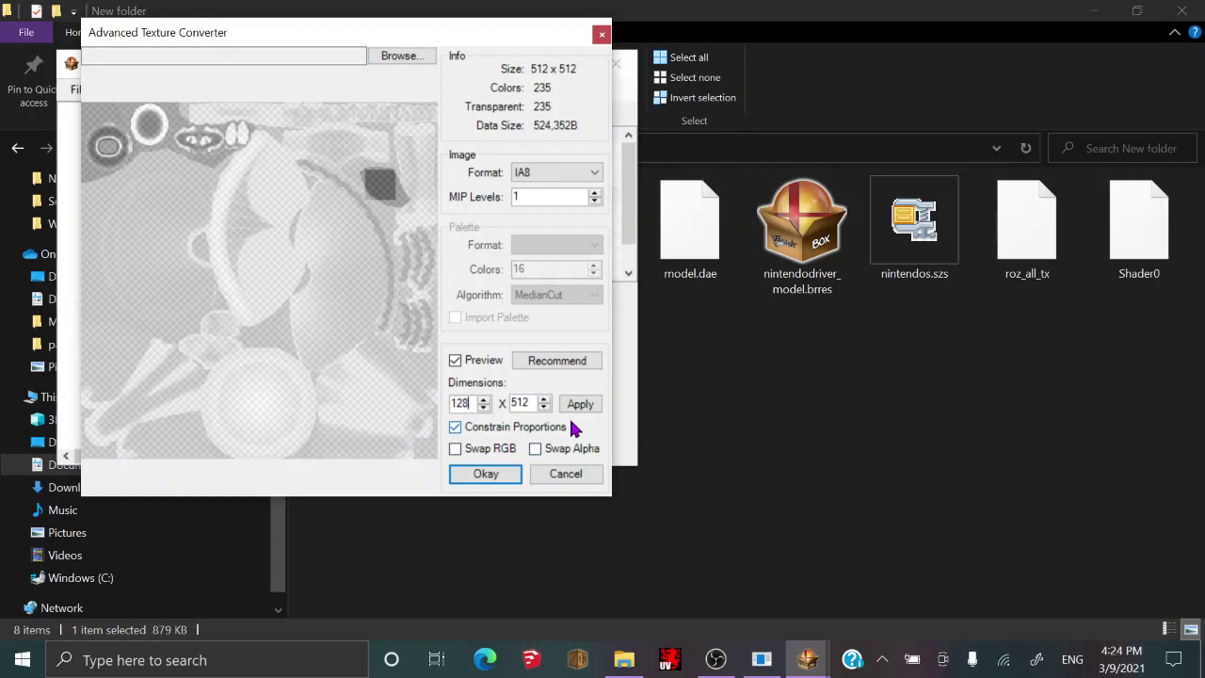
left_click(578, 405)
left_click(532, 173)
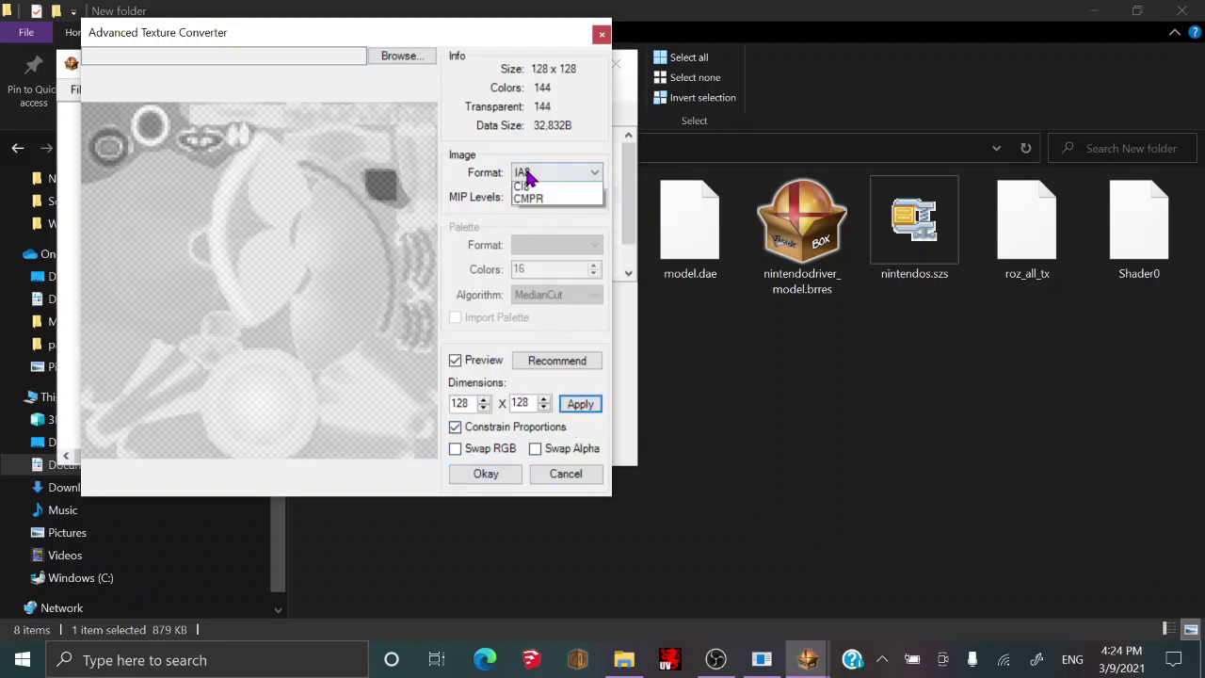
left_click(544, 295)
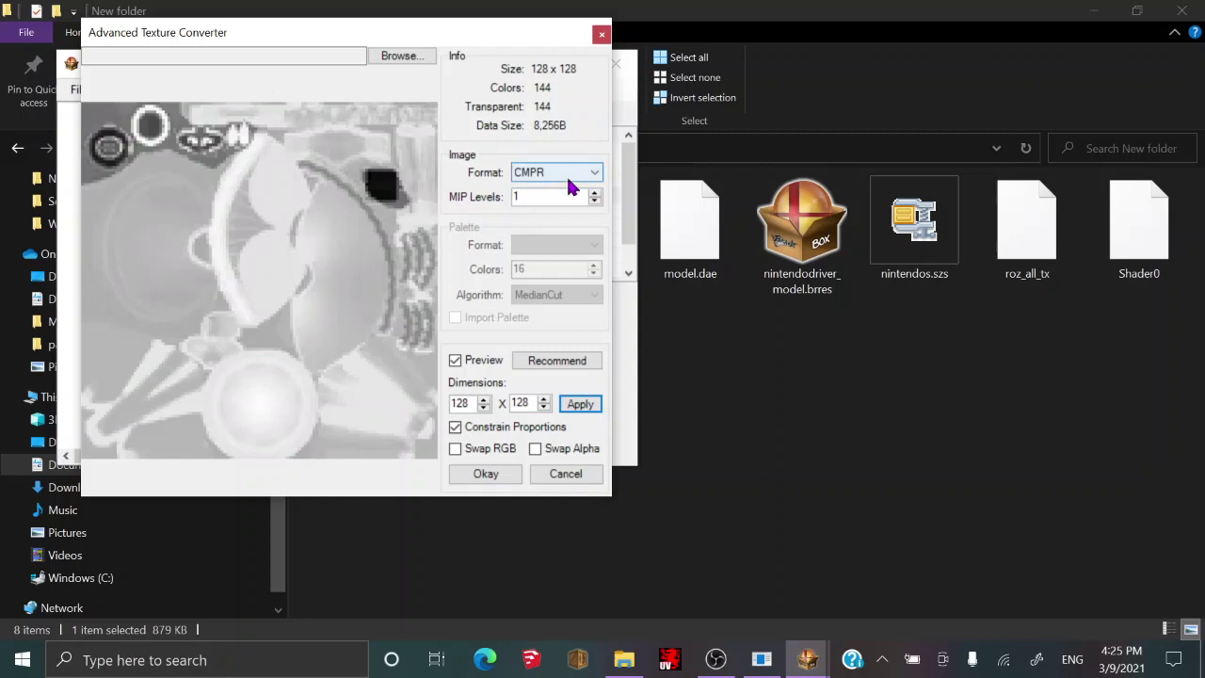
left_click(569, 181)
left_click(553, 293)
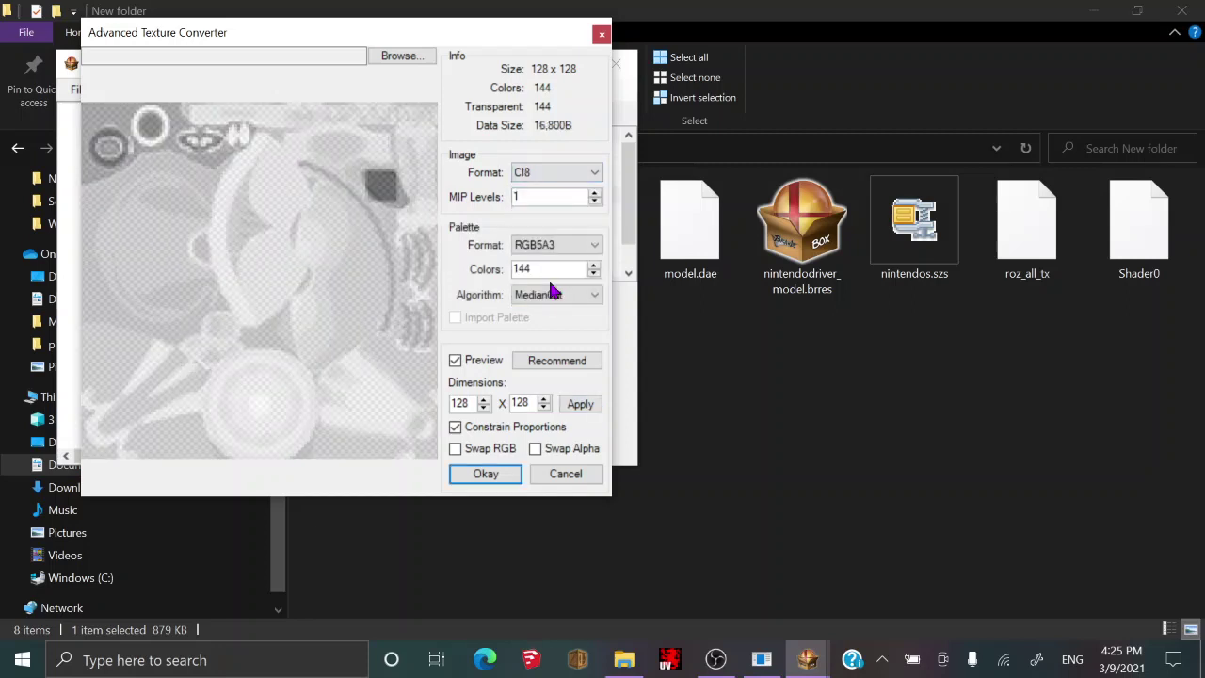
left_click(553, 473)
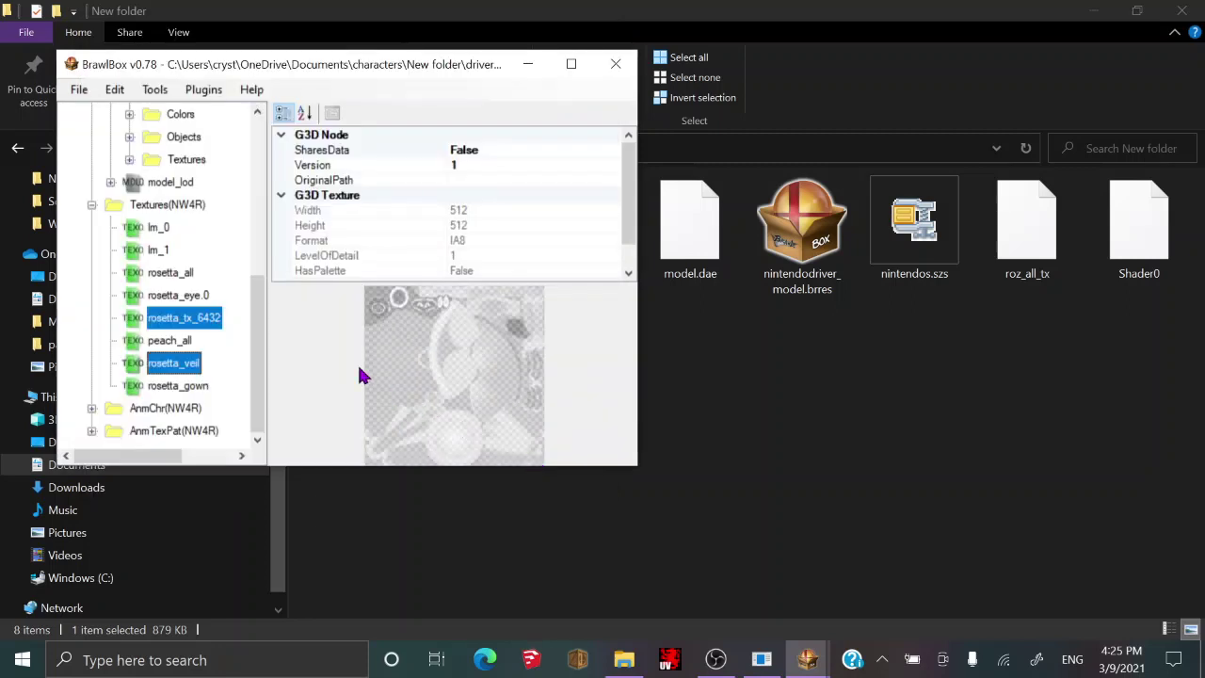
Re-encode the rosetta_veil texture at 128x128.
right_click(186, 368)
left_click(273, 373)
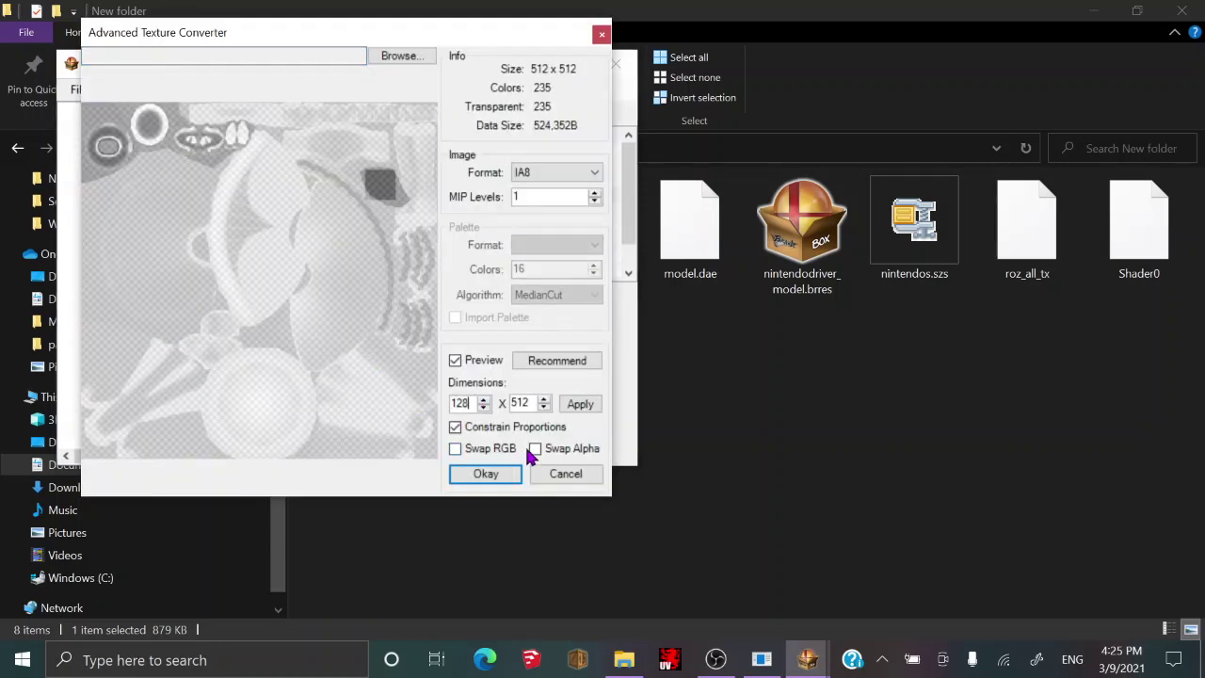
left_click(581, 405)
left_click(486, 474)
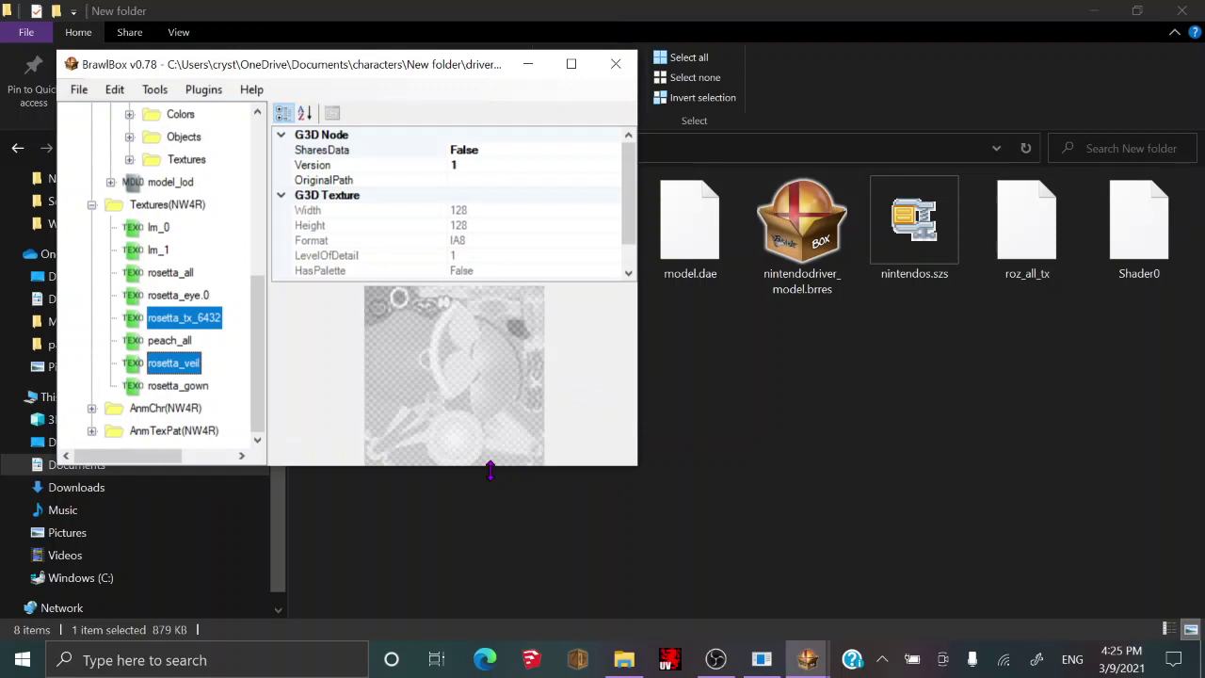
Browse the textures, then re-encode peach_all at 128x64.
left_click(179, 341)
left_click(179, 317)
left_click(170, 296)
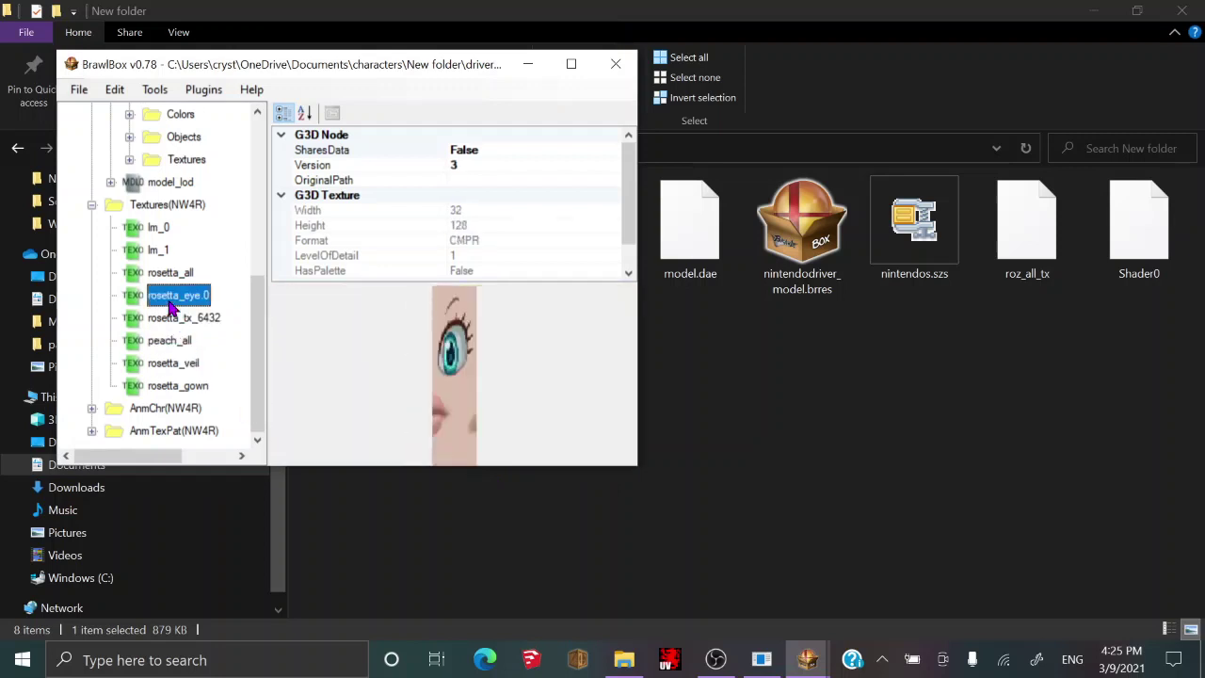
left_click(168, 274)
left_click(179, 341)
right_click(181, 341)
left_click(226, 350)
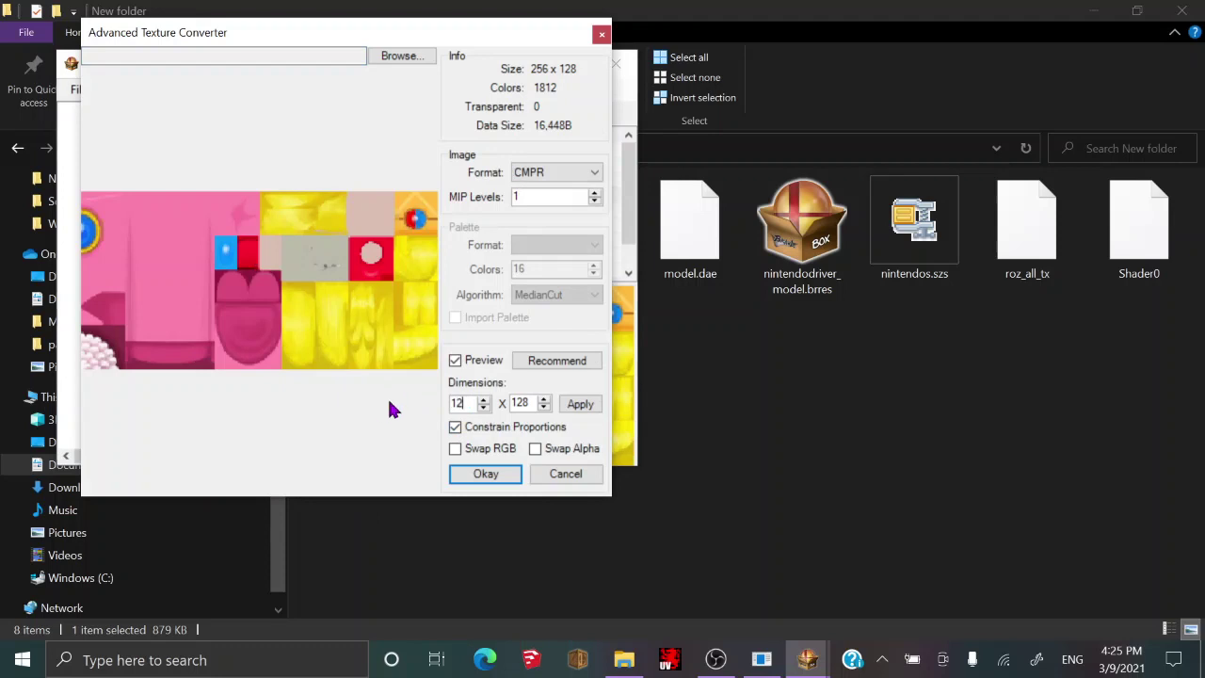
left_click(563, 408)
left_click(486, 475)
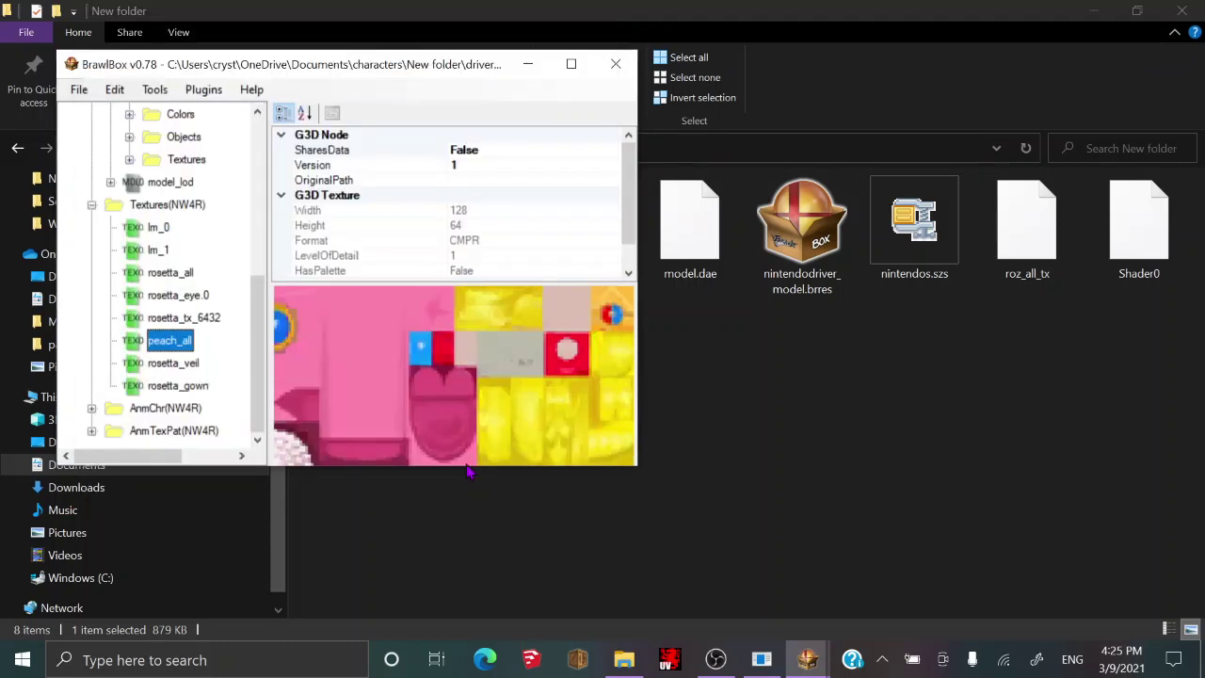
Start a re-encode of rosetta_all, then cancel it without changes.
left_click(170, 273)
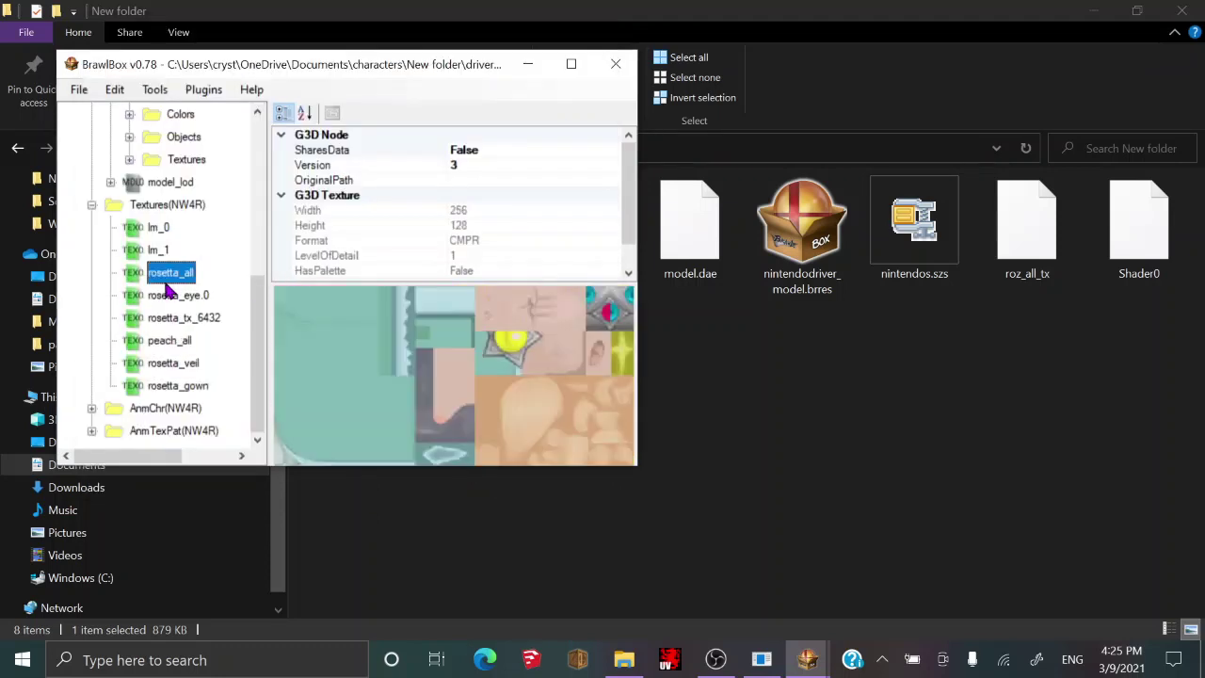
right_click(248, 272)
left_click(291, 280)
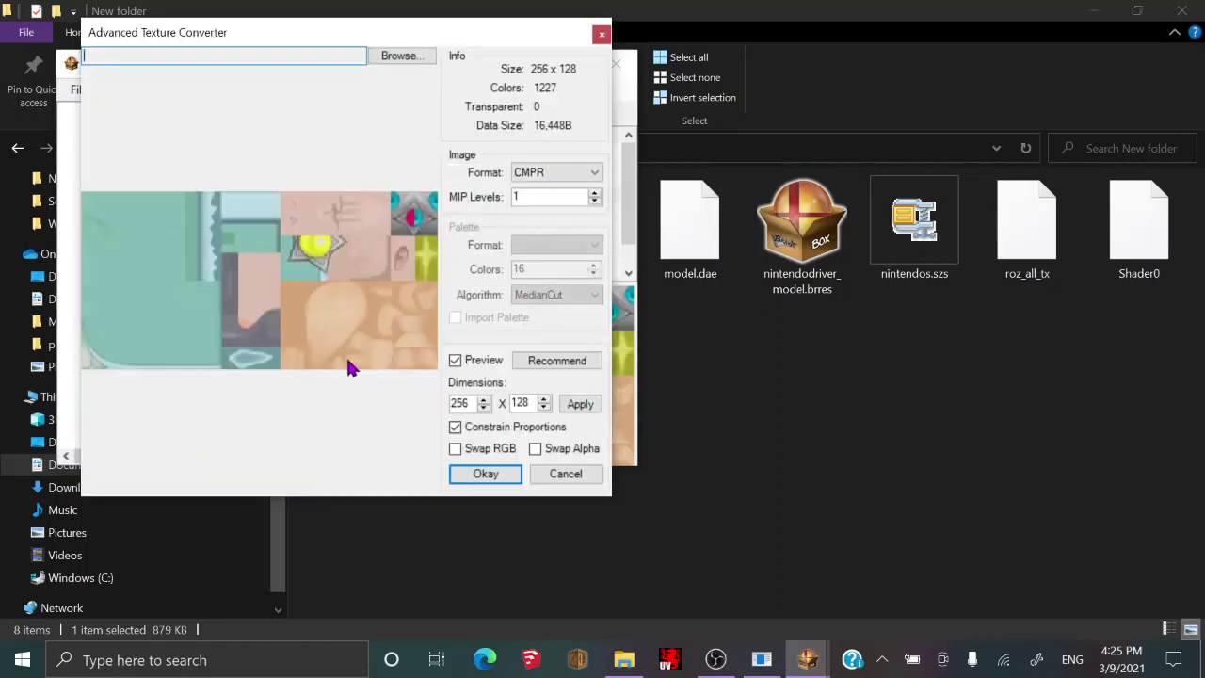
left_click(565, 475)
Re-encode rosetta_gown from 512x512 down to 128x128 and return to the 3D preview.
left_click(249, 294)
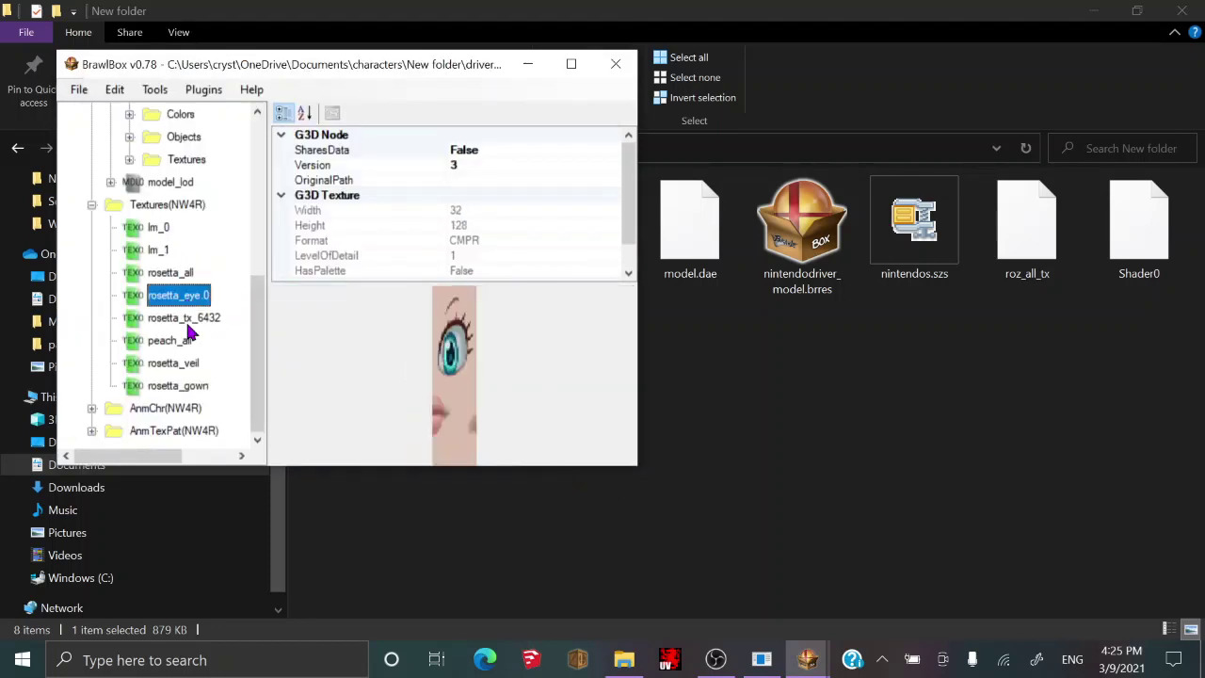
left_click(191, 387)
key("Up")
key("Down")
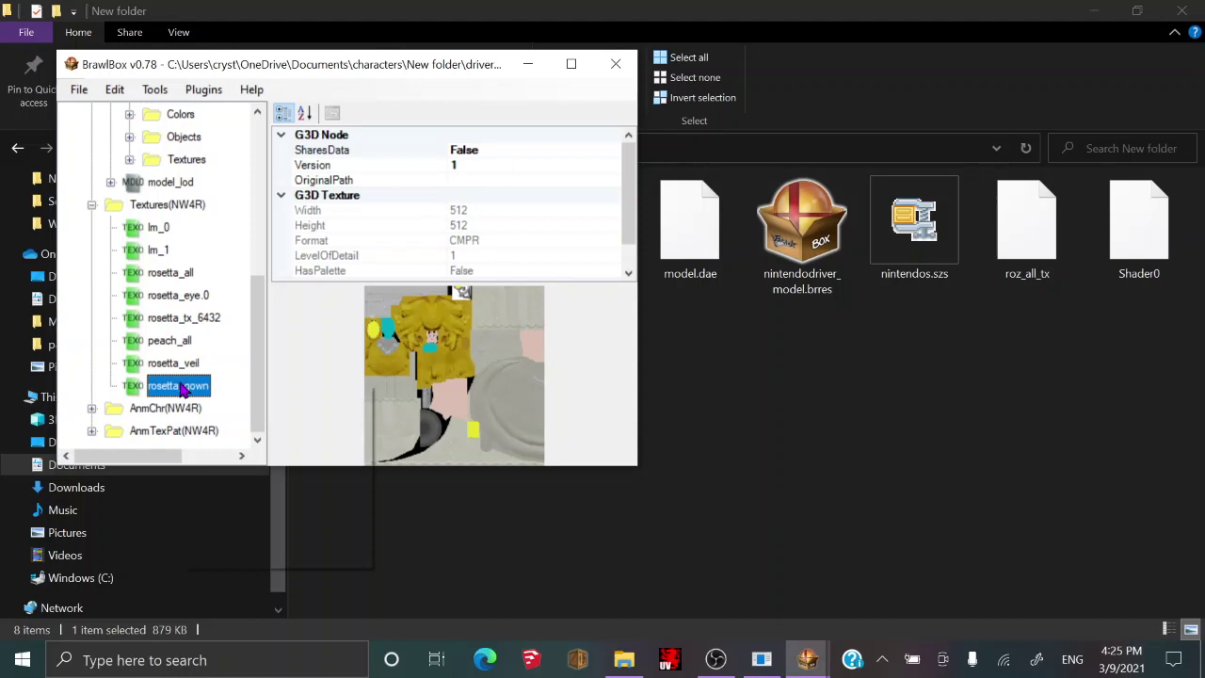
right_click(199, 399)
left_click(241, 408)
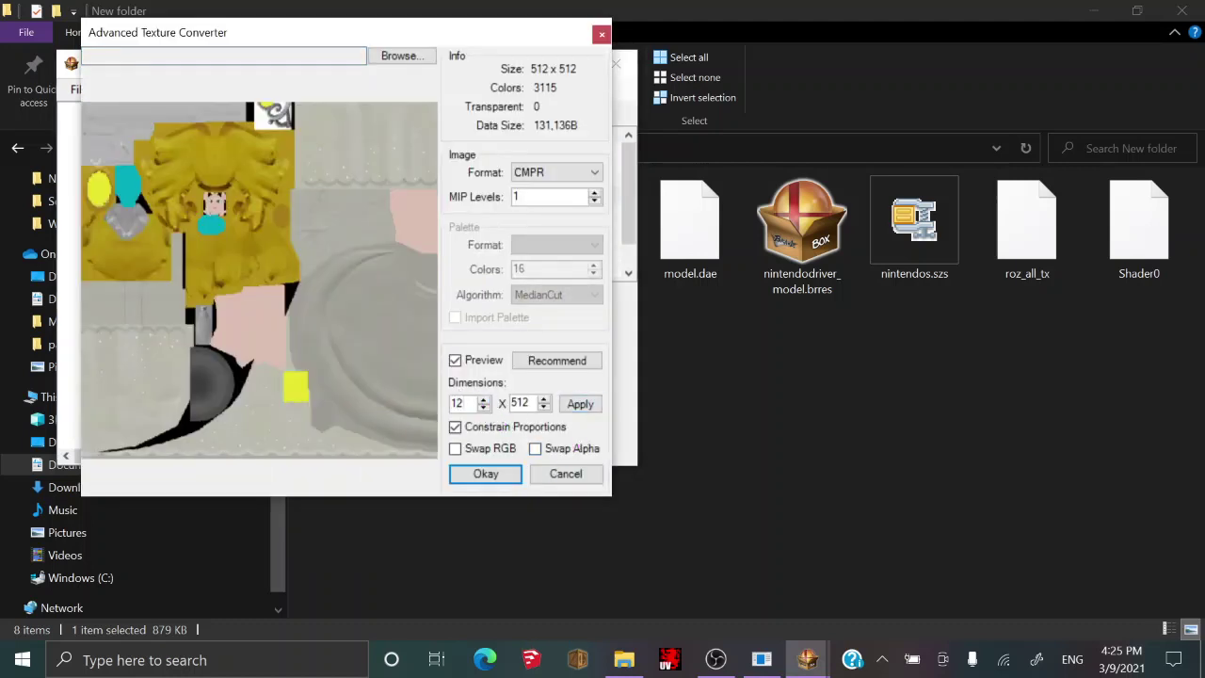
type("8")
left_click(579, 404)
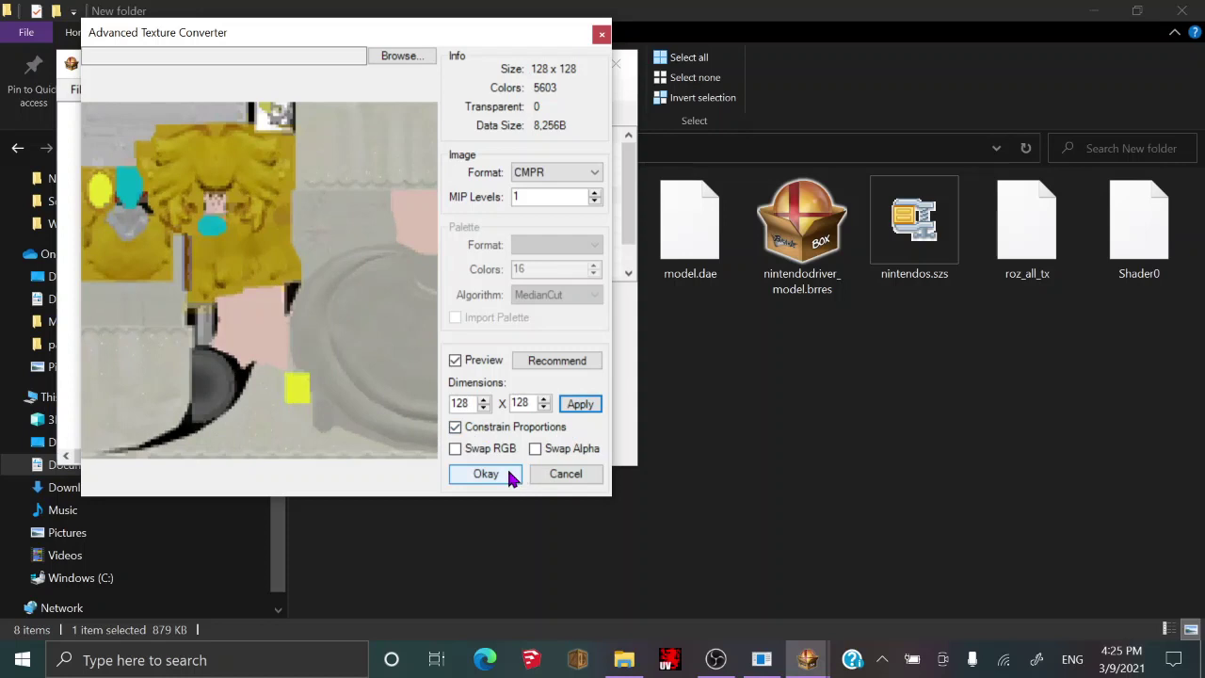
left_click(486, 474)
left_click(161, 159)
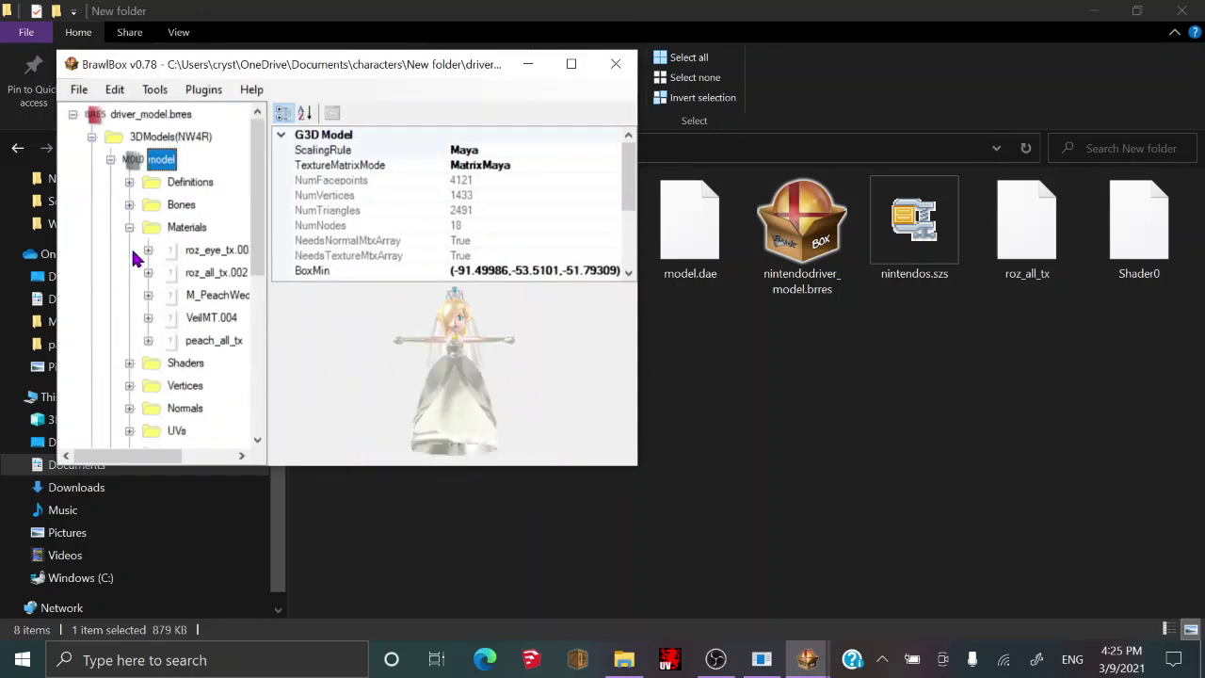
double_click(161, 160)
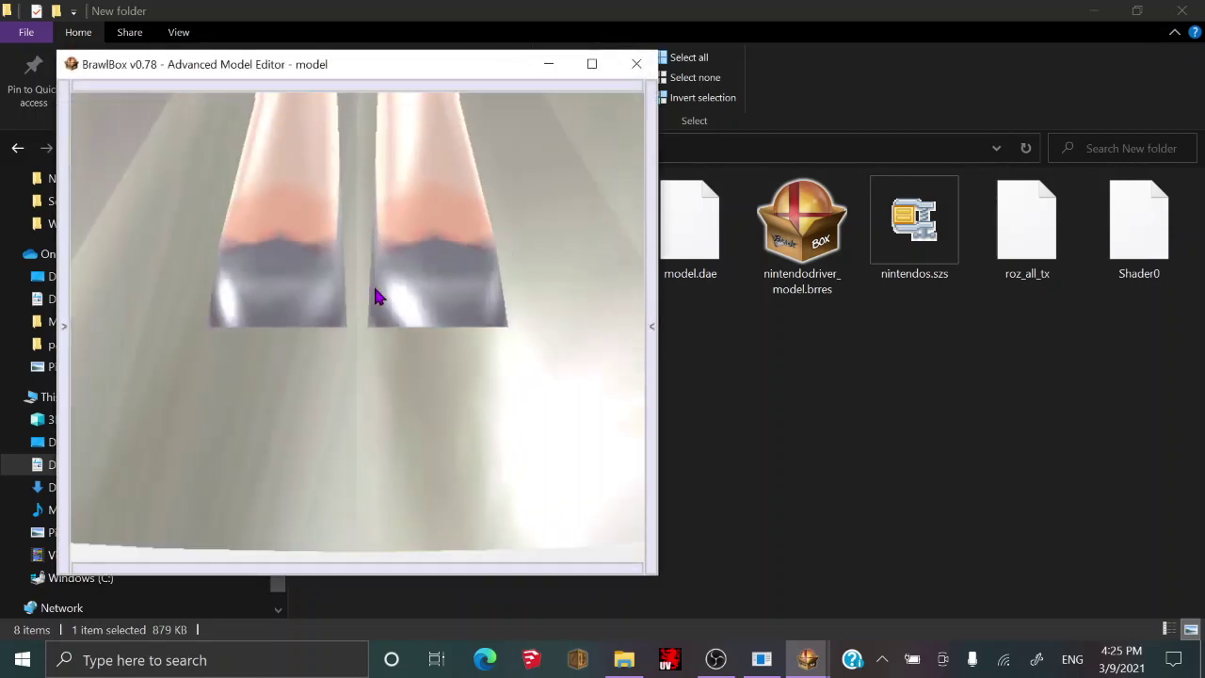
left_click_drag(407, 268, 361, 377)
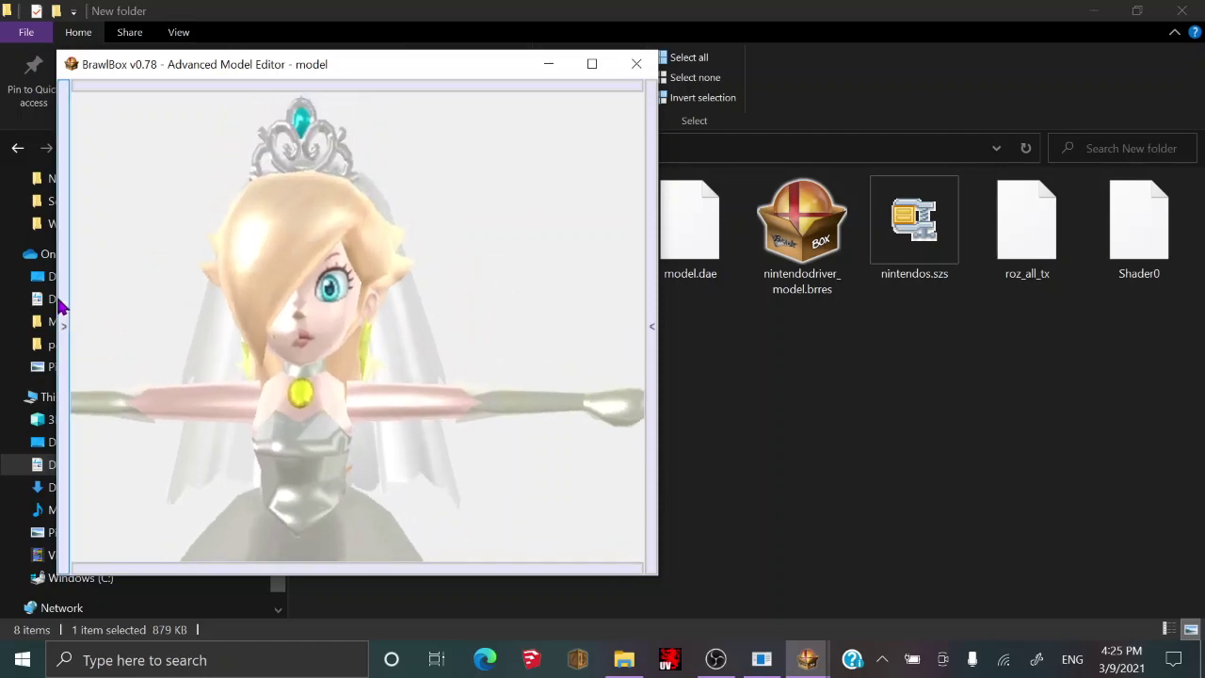
left_click(63, 301)
left_click(73, 179)
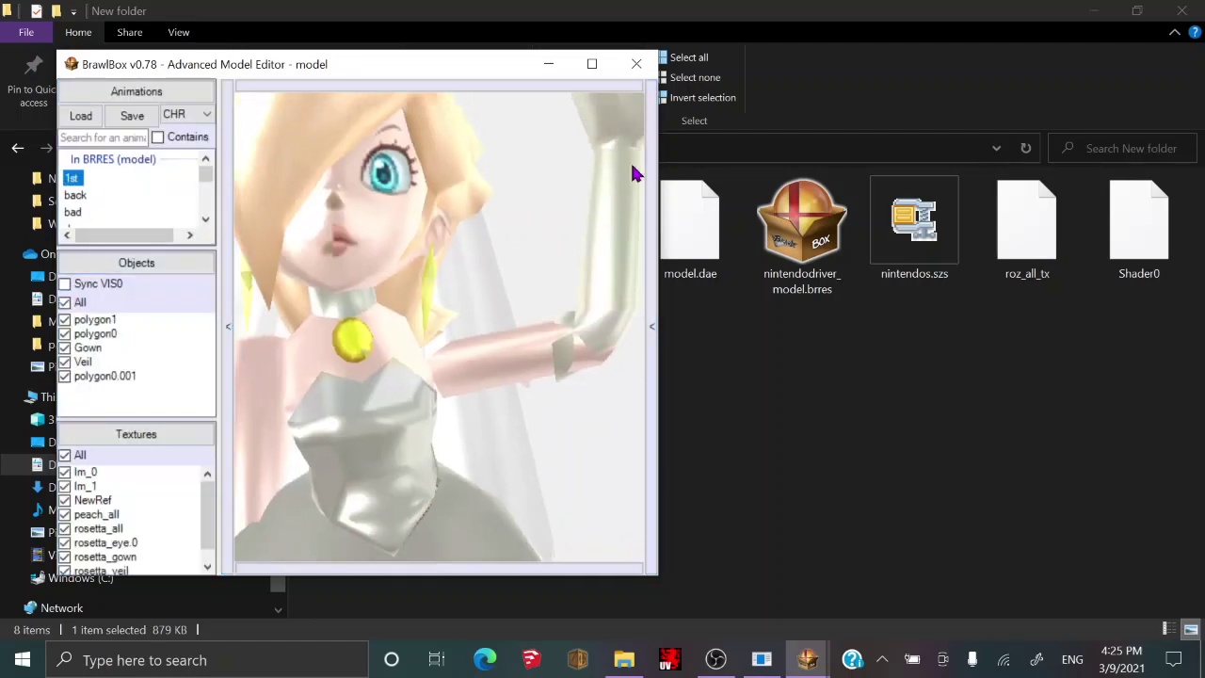
key("alt+F4")
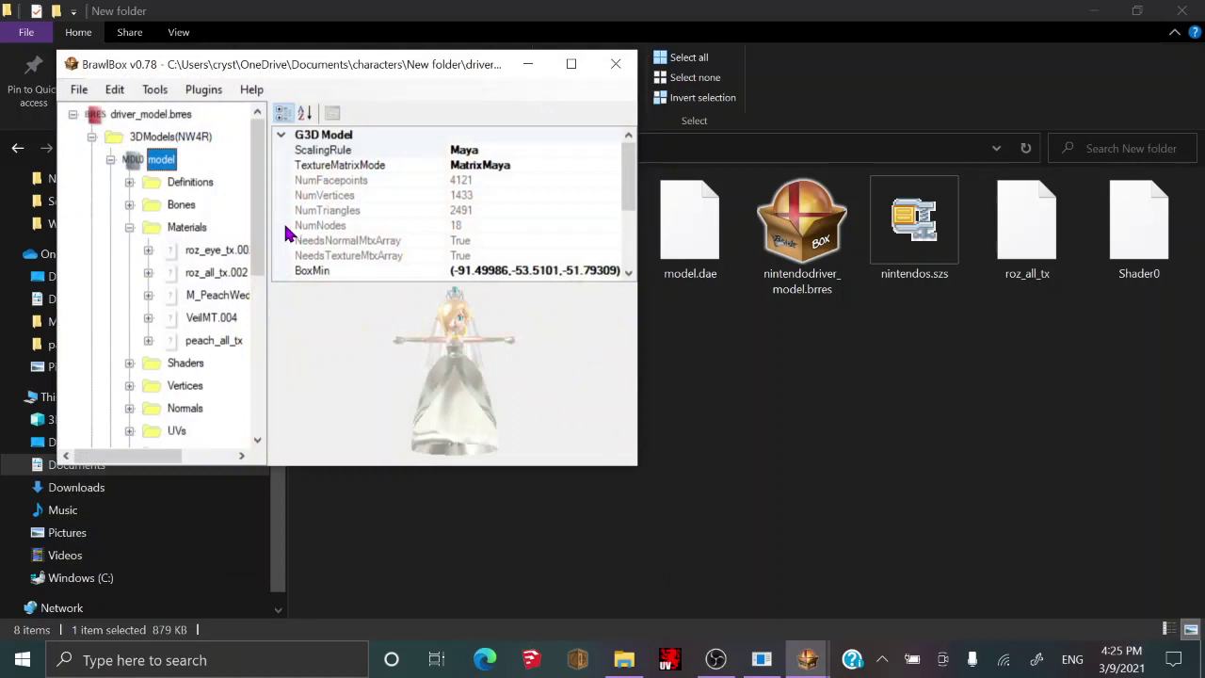
Expand the roz_eye material and inspect its rosetta_eye.0 texture reference.
left_click(234, 251)
left_click(234, 273)
left_click(148, 250)
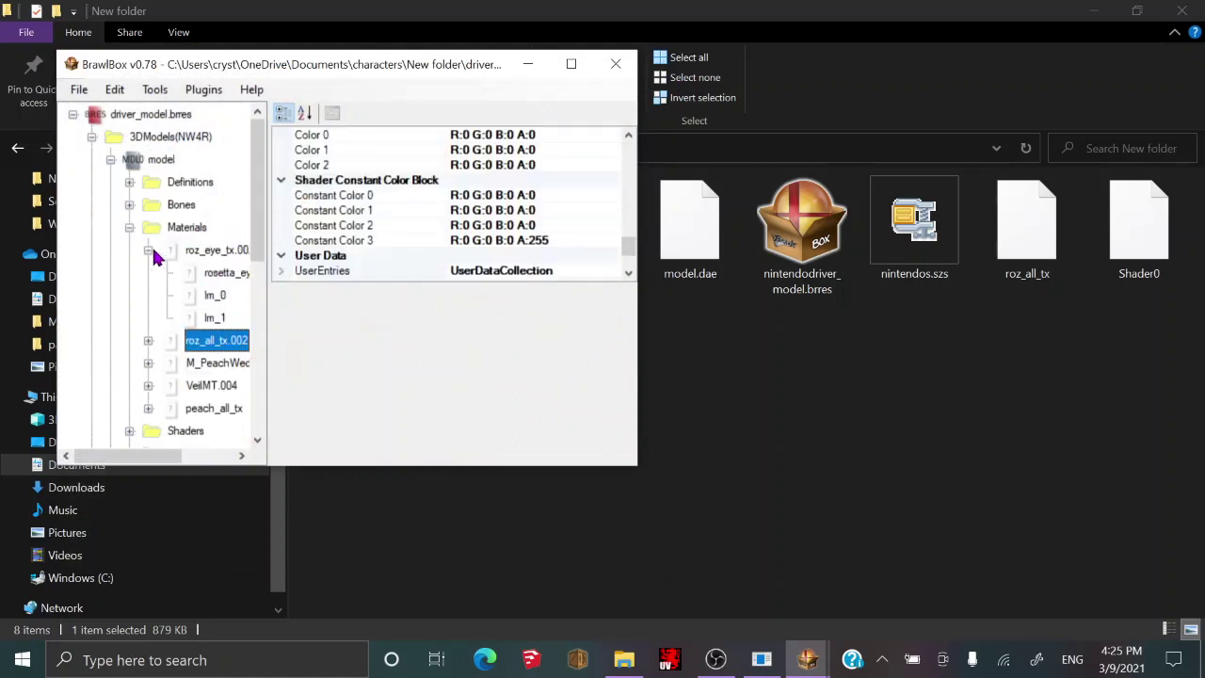
left_click(200, 272)
left_click(215, 250)
scroll(461, 242, "down", 2)
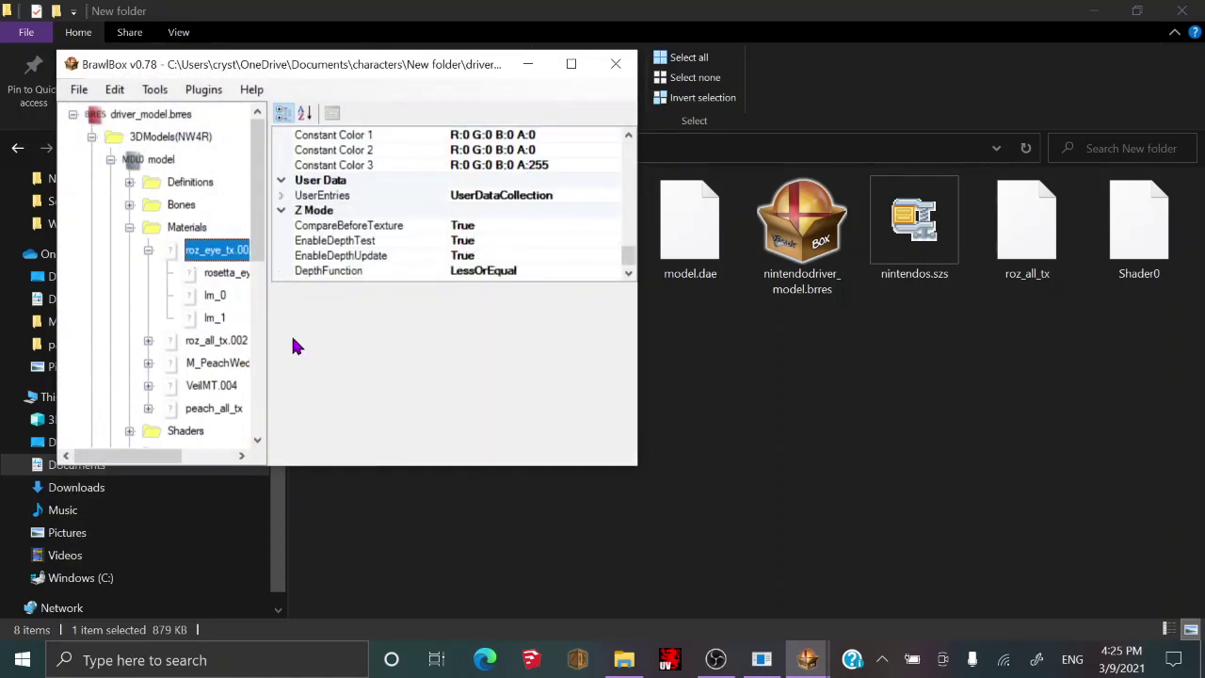
left_click(198, 274)
left_click(212, 255)
left_click(234, 278)
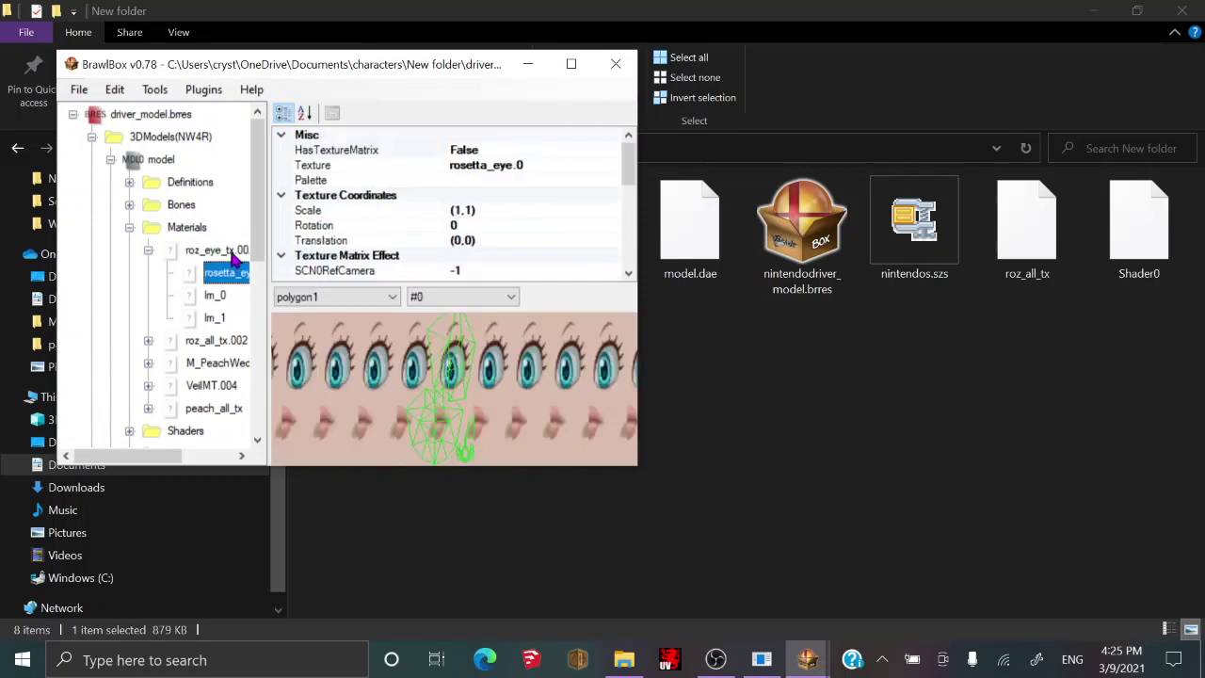
left_click(230, 251)
scroll(353, 231, "up", 5)
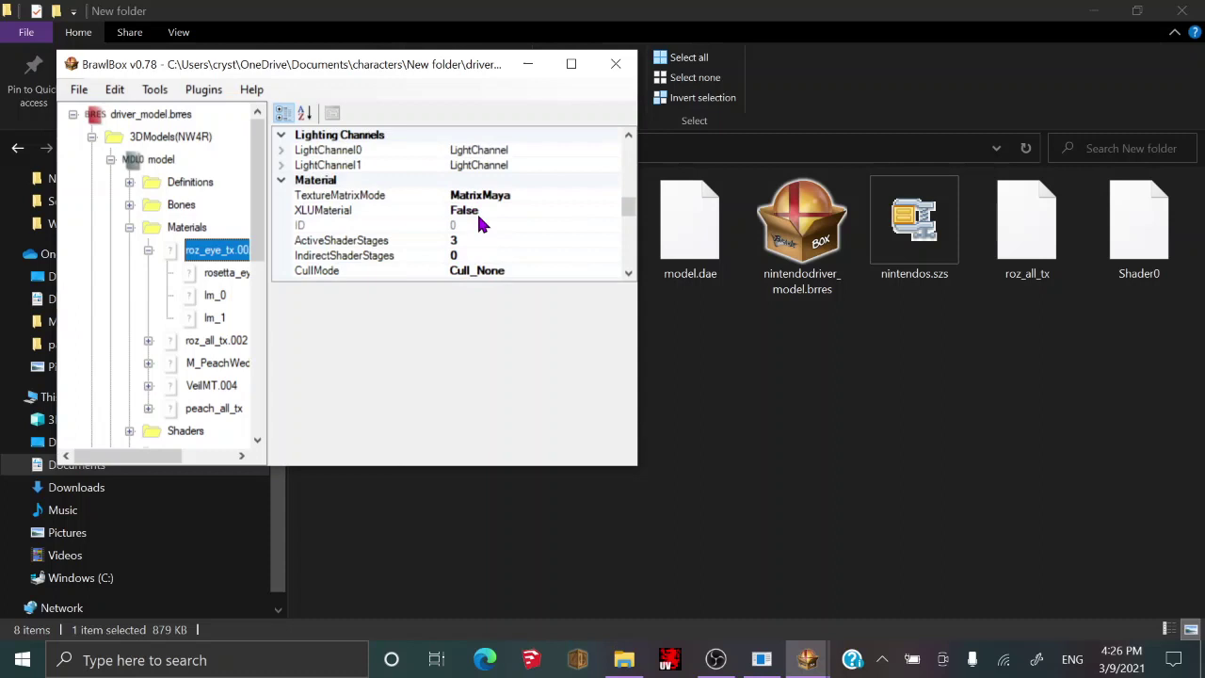
scroll(482, 222, "down", 3)
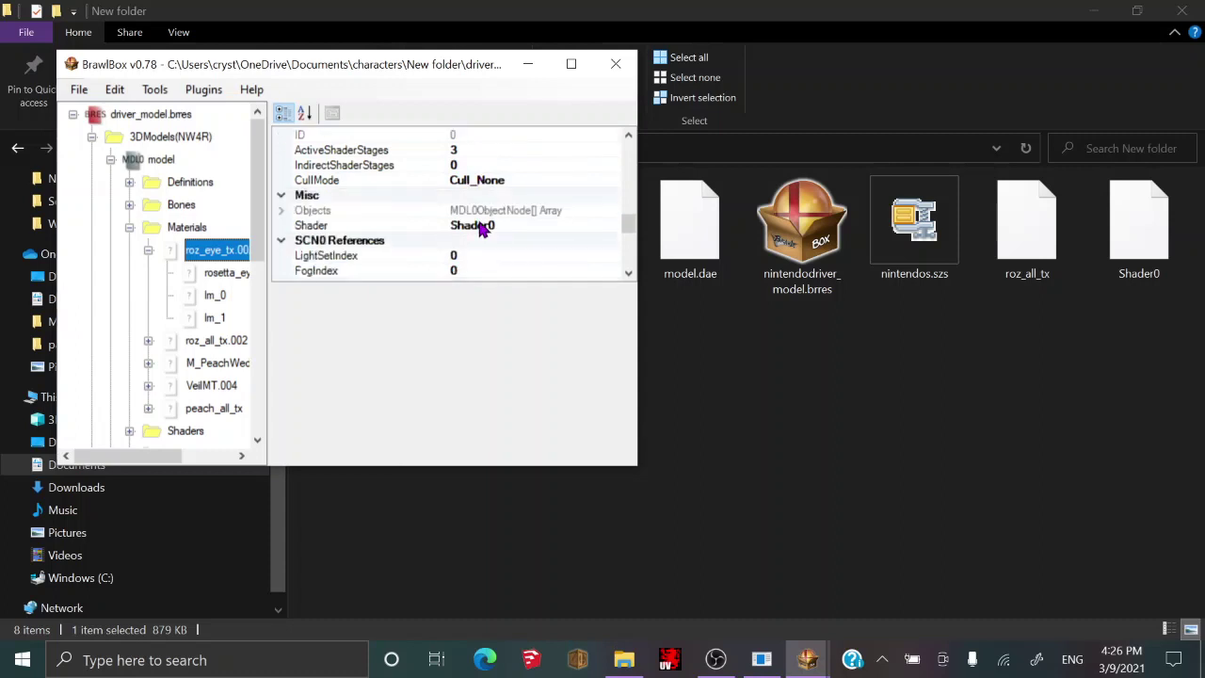
Change the rosetta_eye.0 reference's UWrapMode from Repeat to Mirror.
left_click(237, 274)
scroll(503, 244, "down", 2)
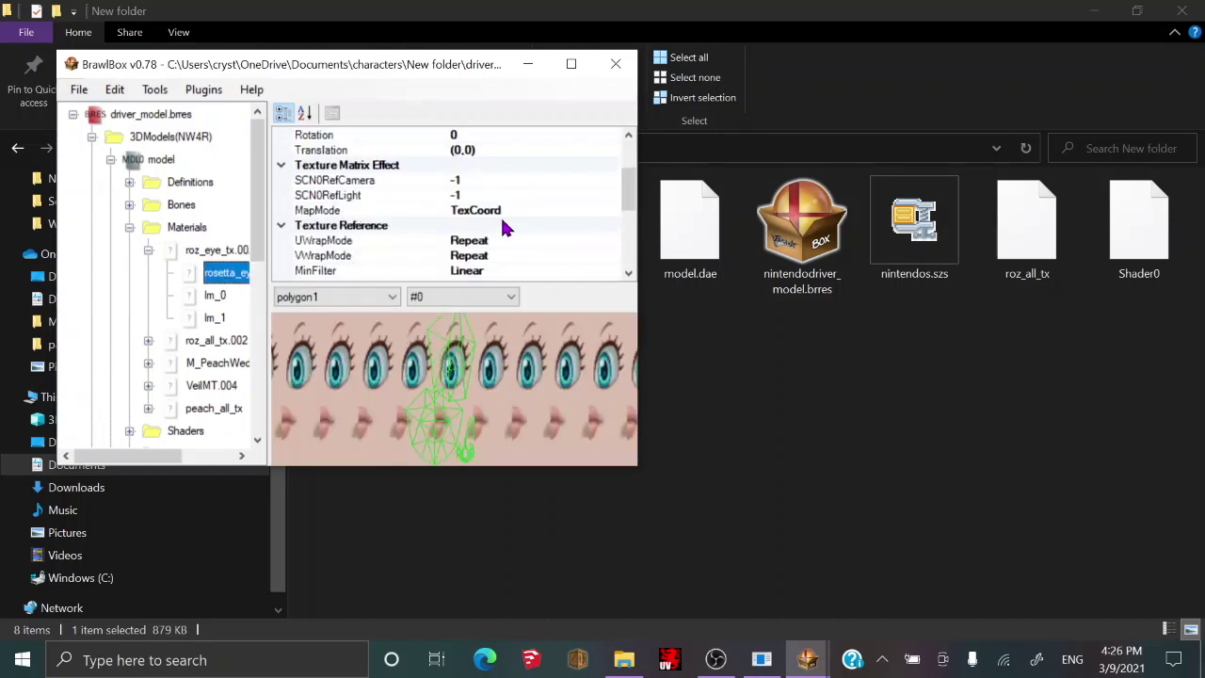
double_click(482, 241)
double_click(480, 241)
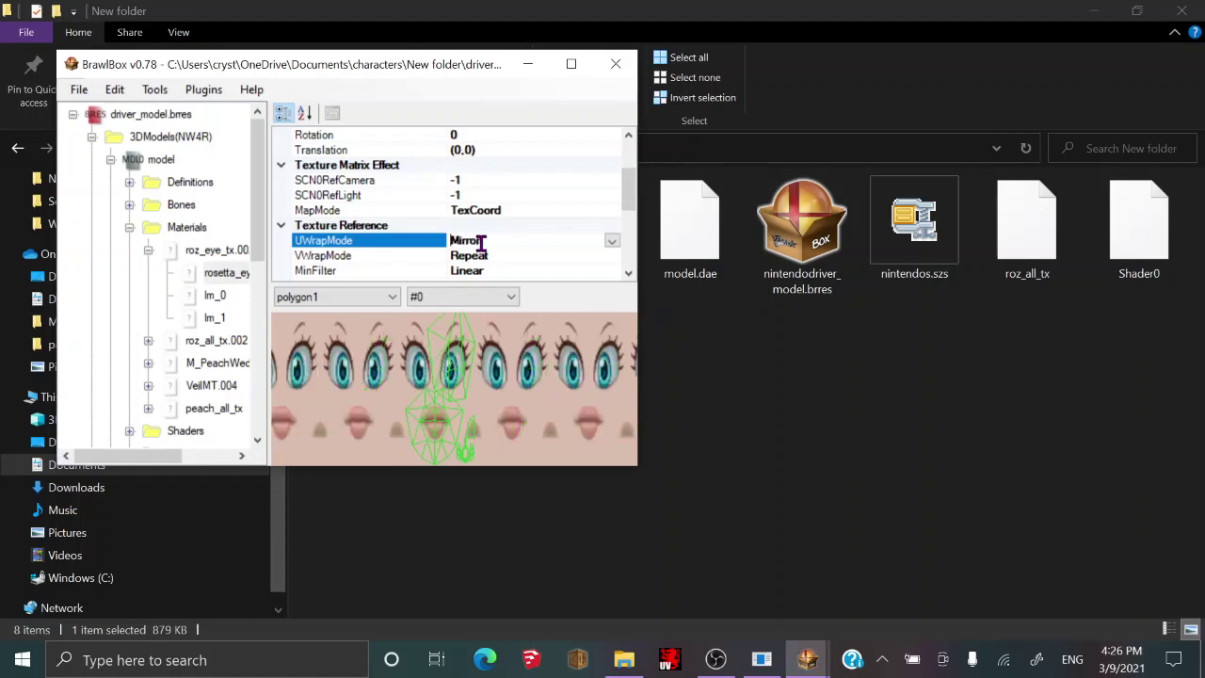
left_click(159, 160)
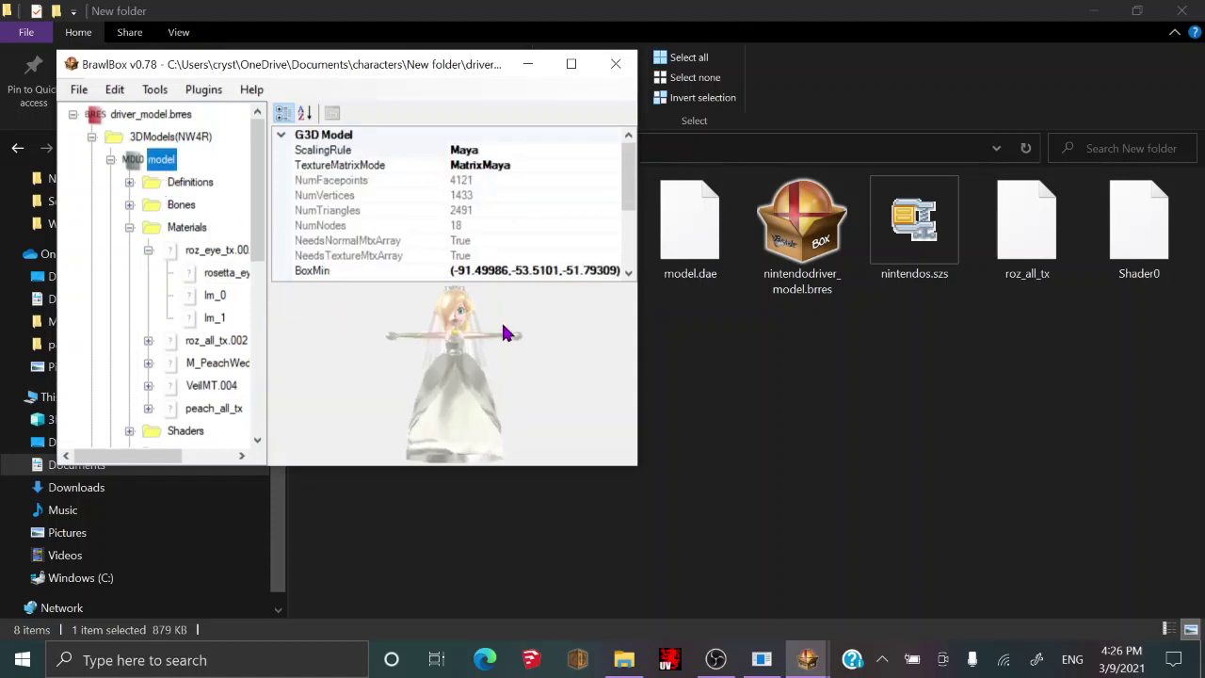
scroll(485, 348, "up", 3)
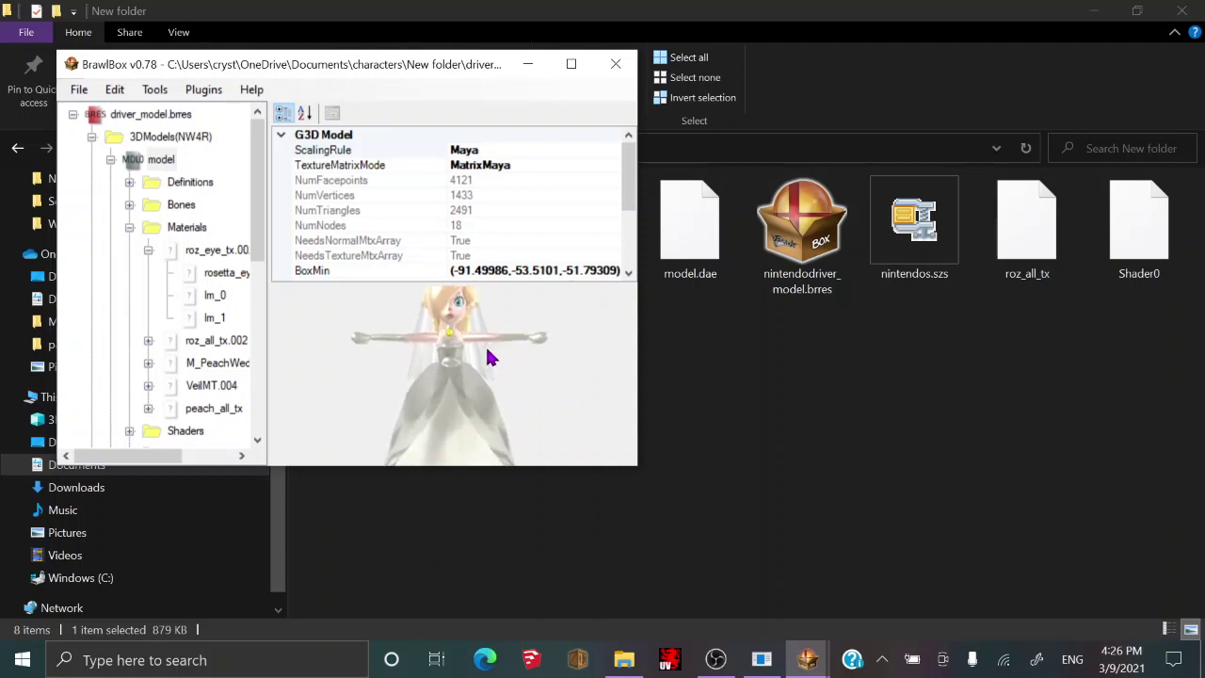
scroll(488, 356, "up", 3)
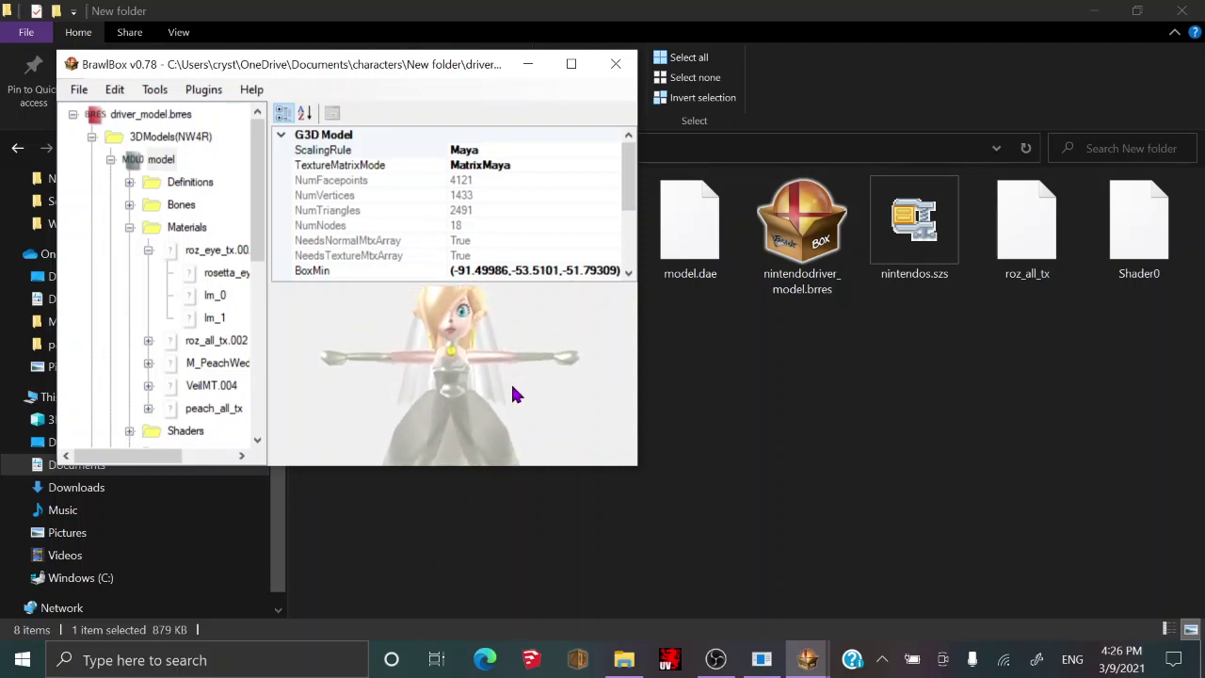
scroll(475, 353, "down", 3)
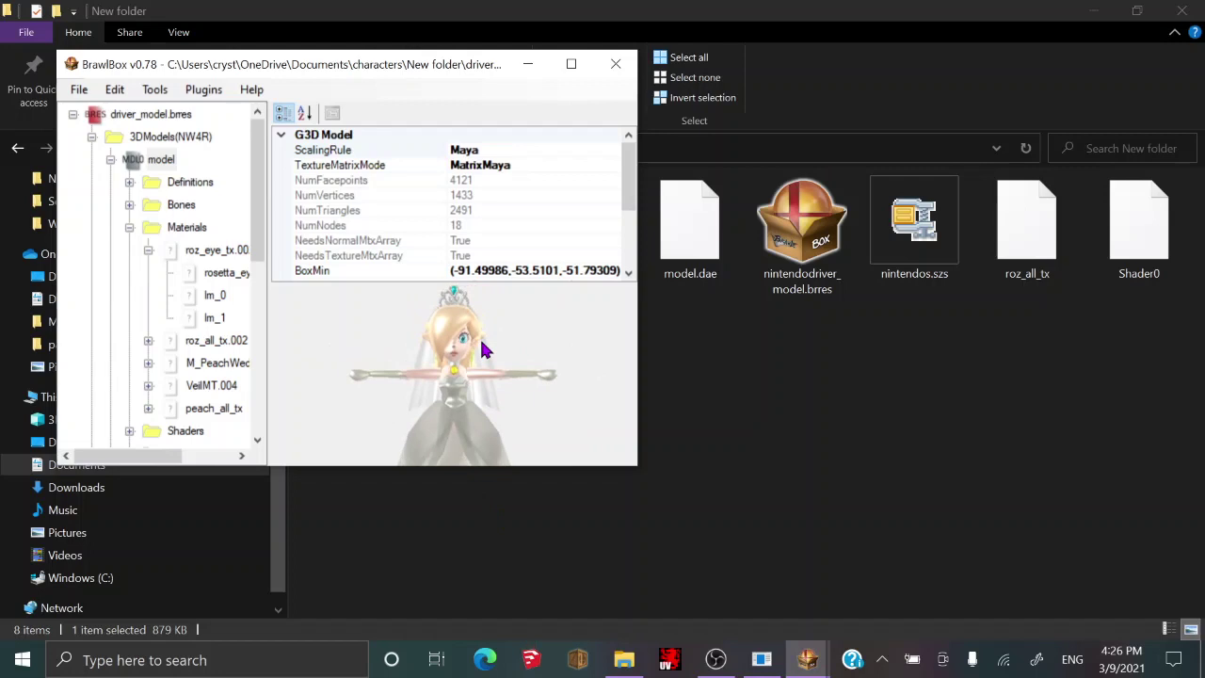
scroll(457, 395, "down", 1)
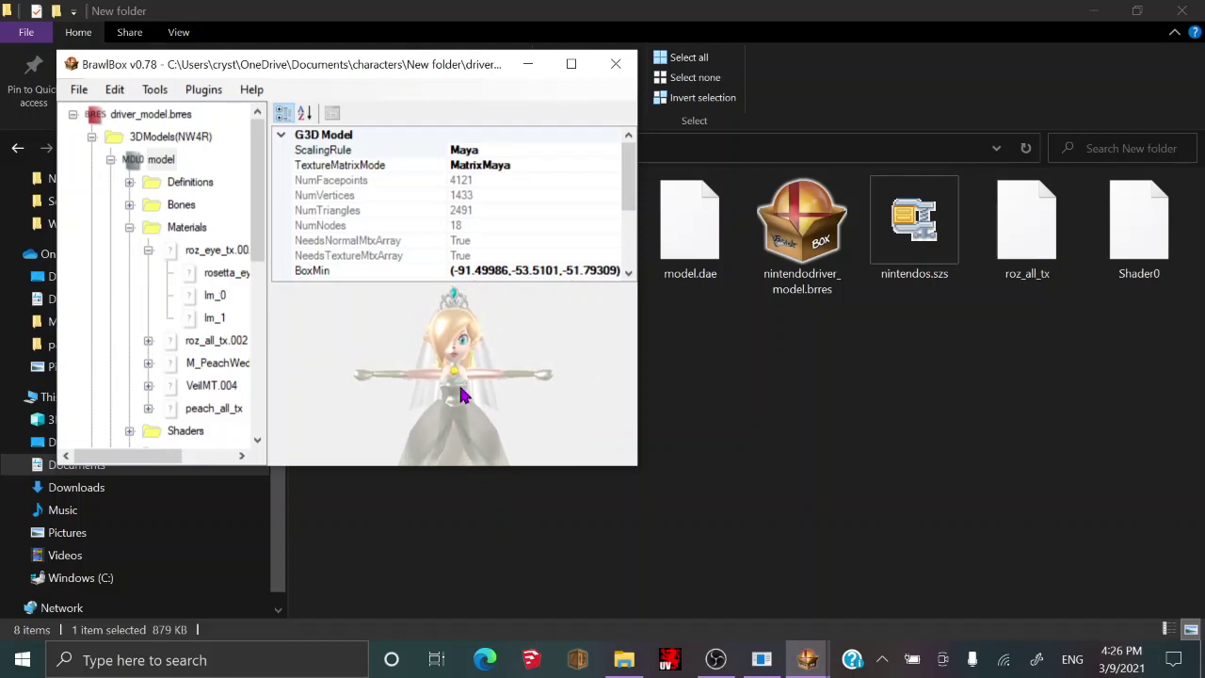
left_click(80, 89)
left_click(109, 153)
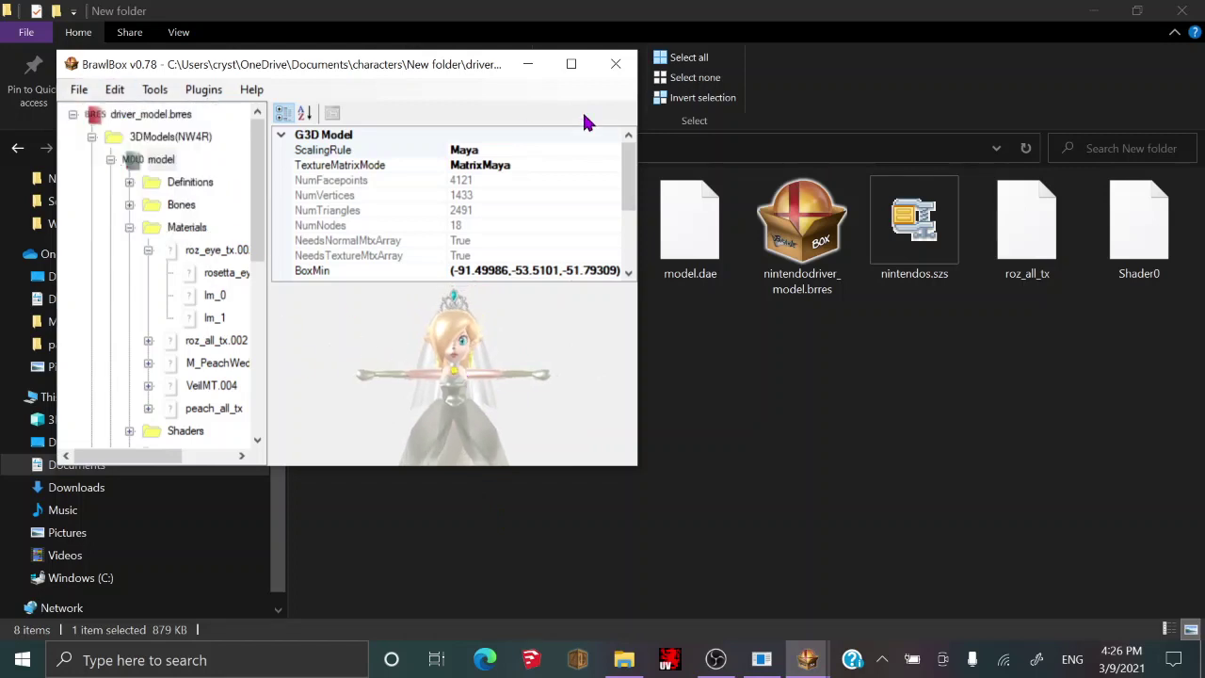